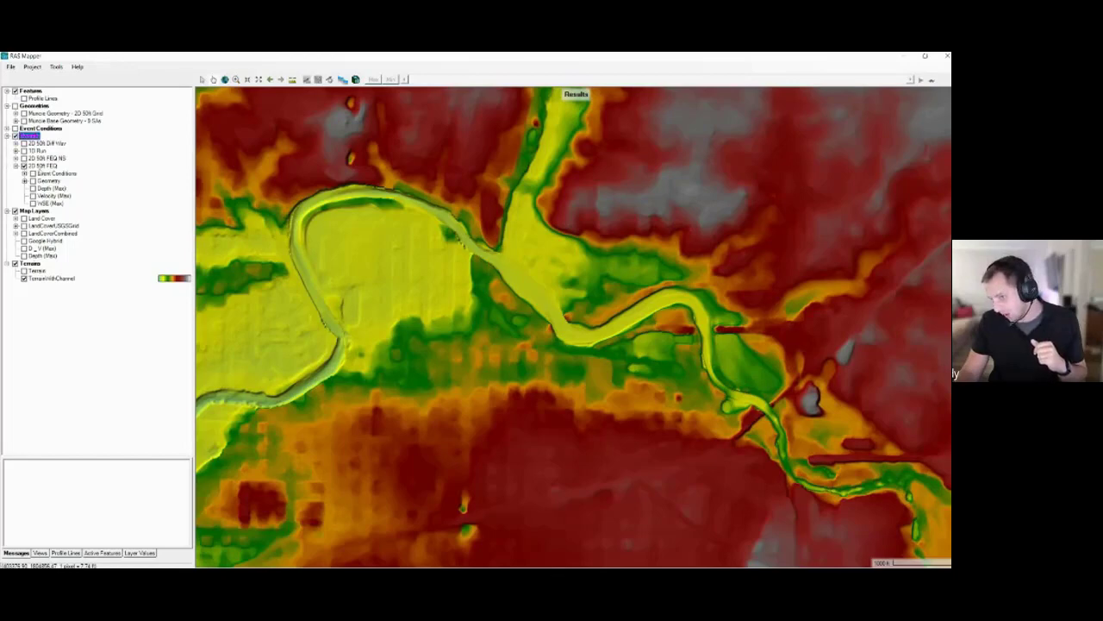
# - Preview the maximum Depth, Velocity and WSE maps of the 2D 50ft FEQ results one at a time
pyautogui.click(43, 168)
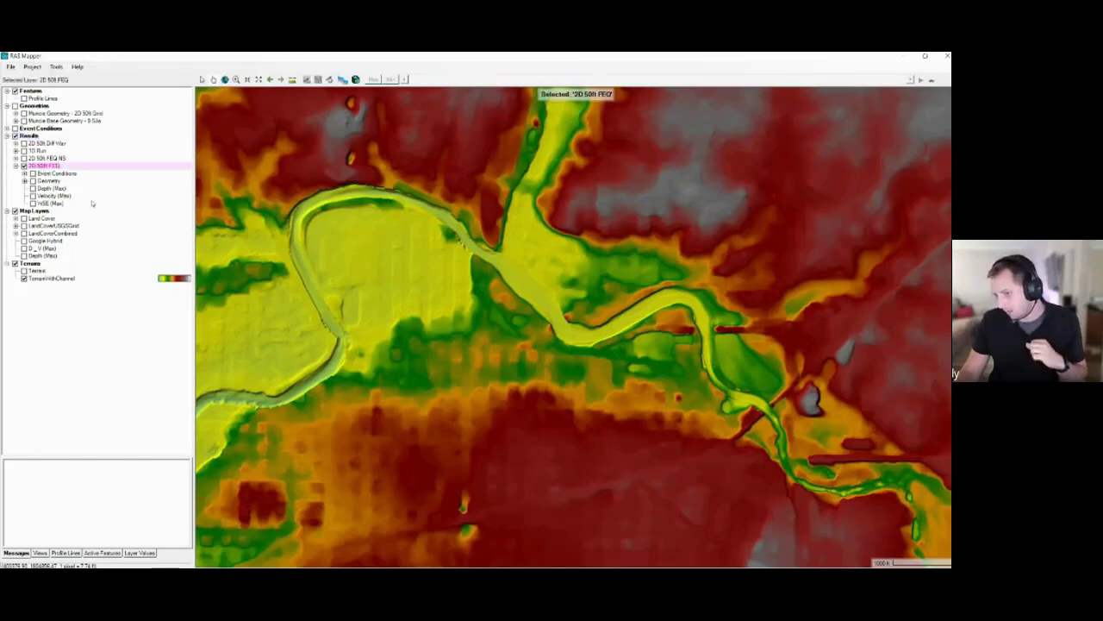
pyautogui.click(33, 188)
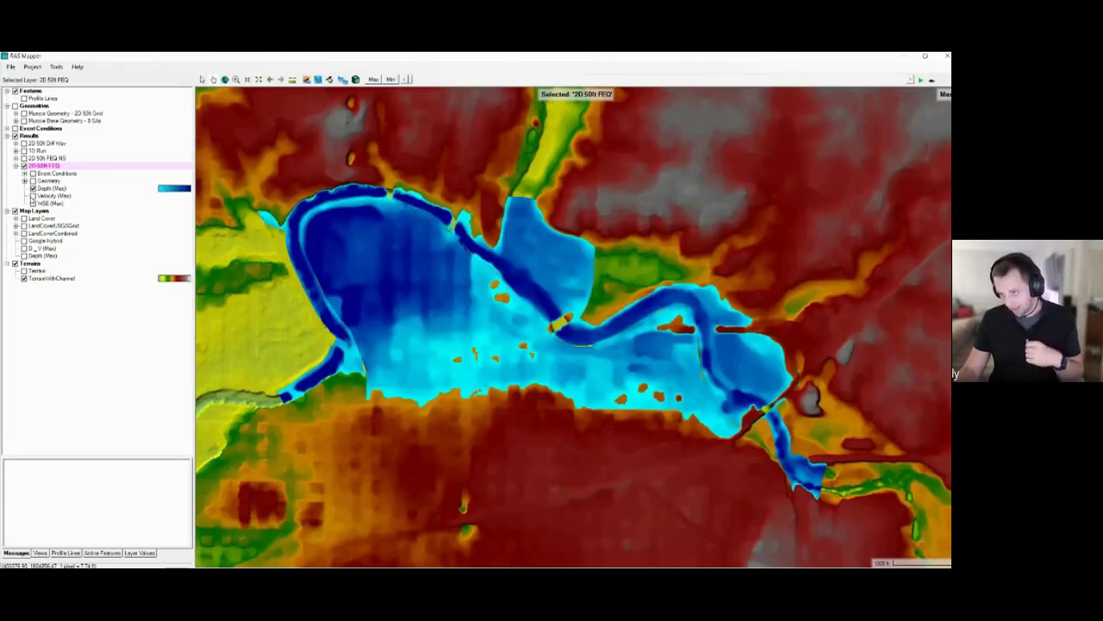
pyautogui.click(32, 195)
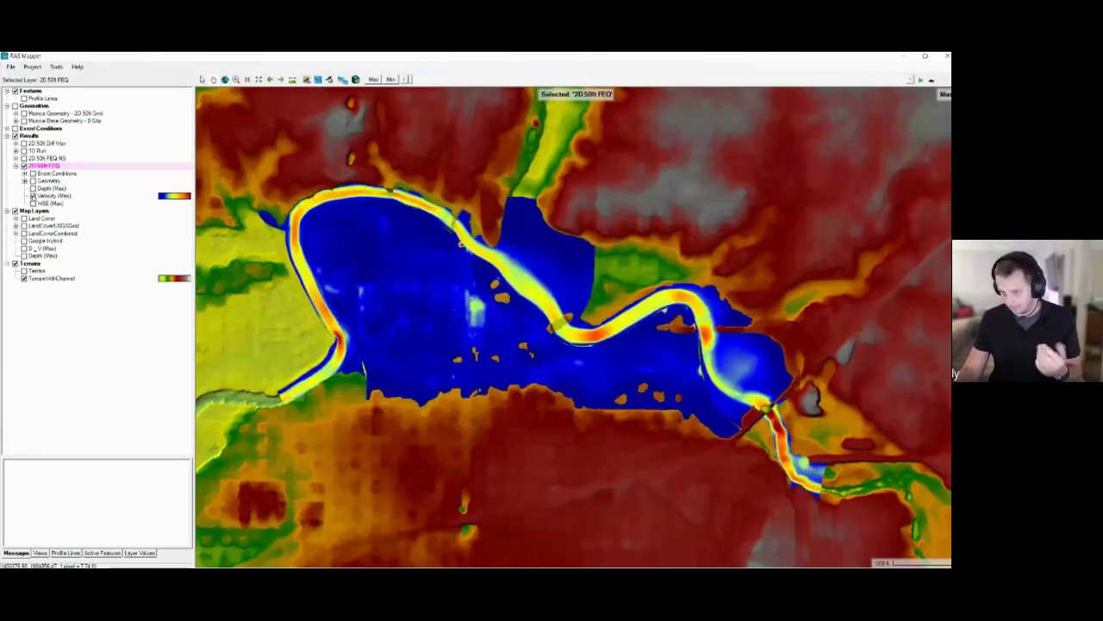
pyautogui.click(32, 204)
pyautogui.click(33, 203)
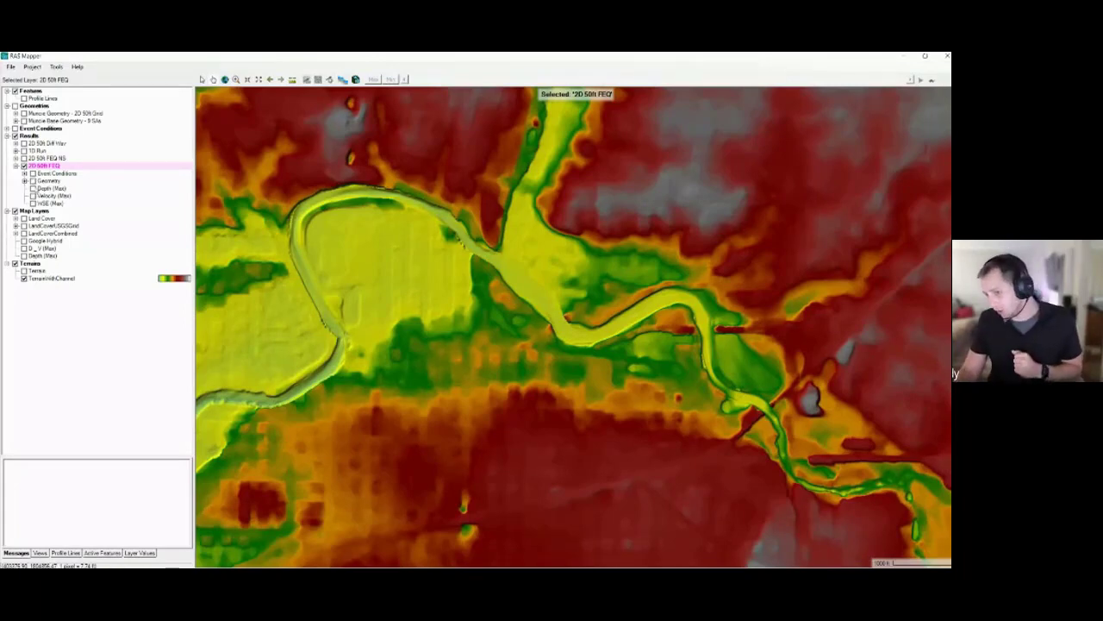
# - Show the Depth map of the 2D 50ft FEQ results, compare an early time step with the maximum, and hide it
pyautogui.click(33, 187)
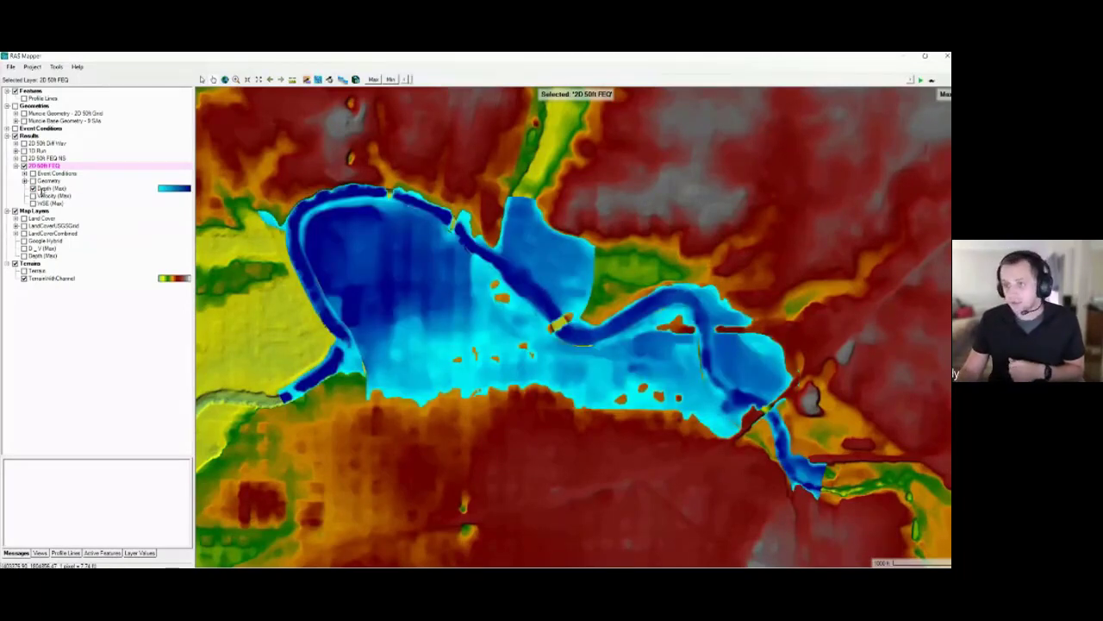
pyautogui.click(42, 189)
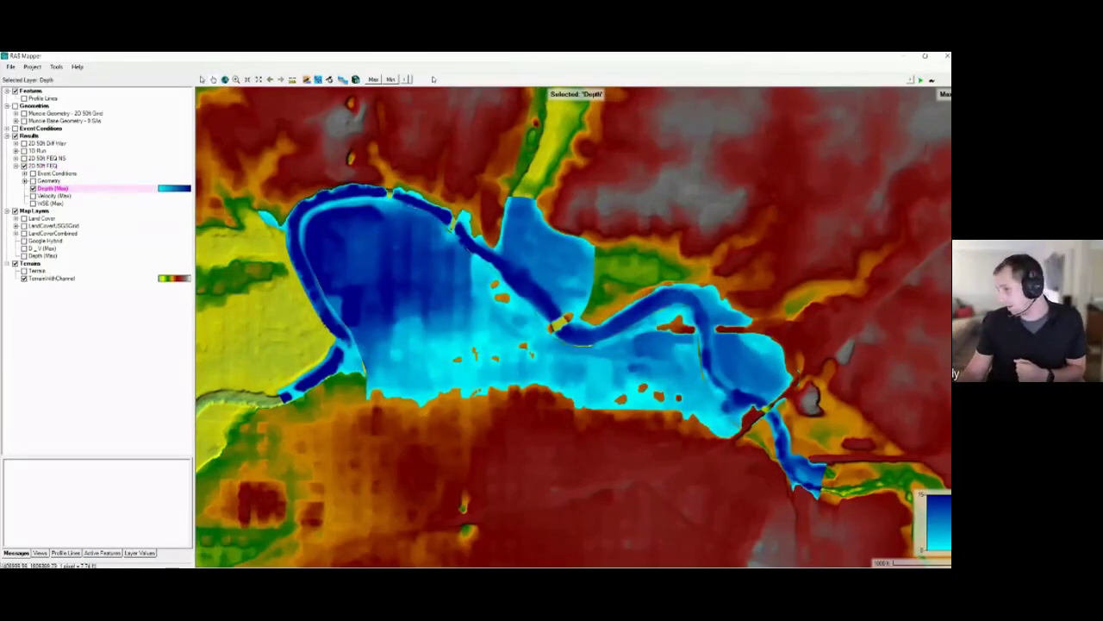
pyautogui.moveTo(412, 81)
pyautogui.mouseDown()
pyautogui.moveTo(690, 82)
pyautogui.moveTo(409, 80)
pyautogui.mouseUp()
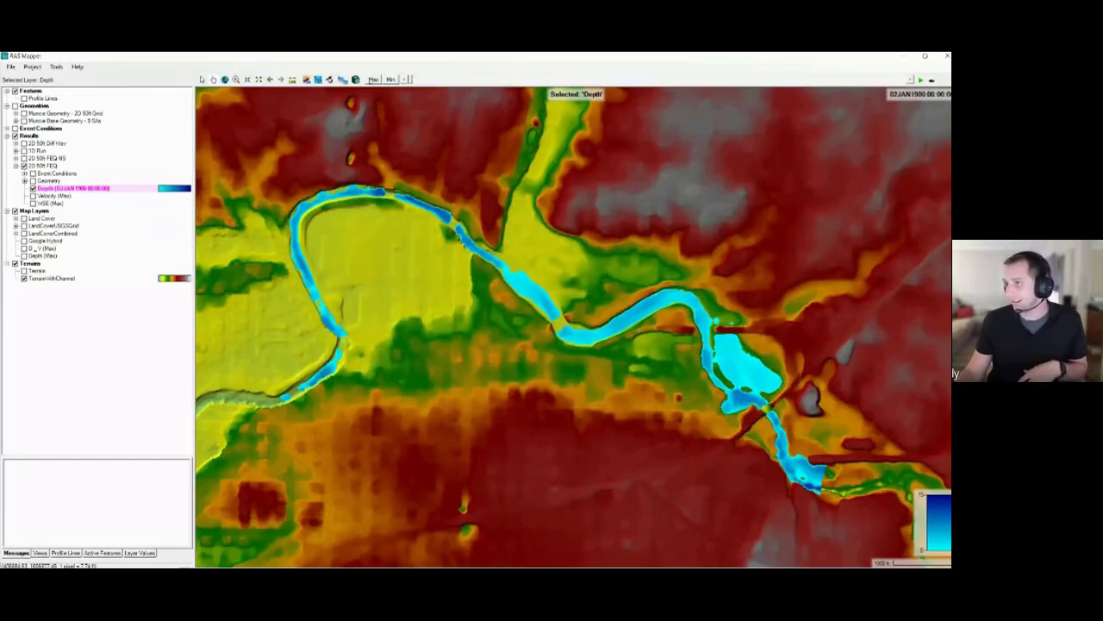
pyautogui.click(373, 79)
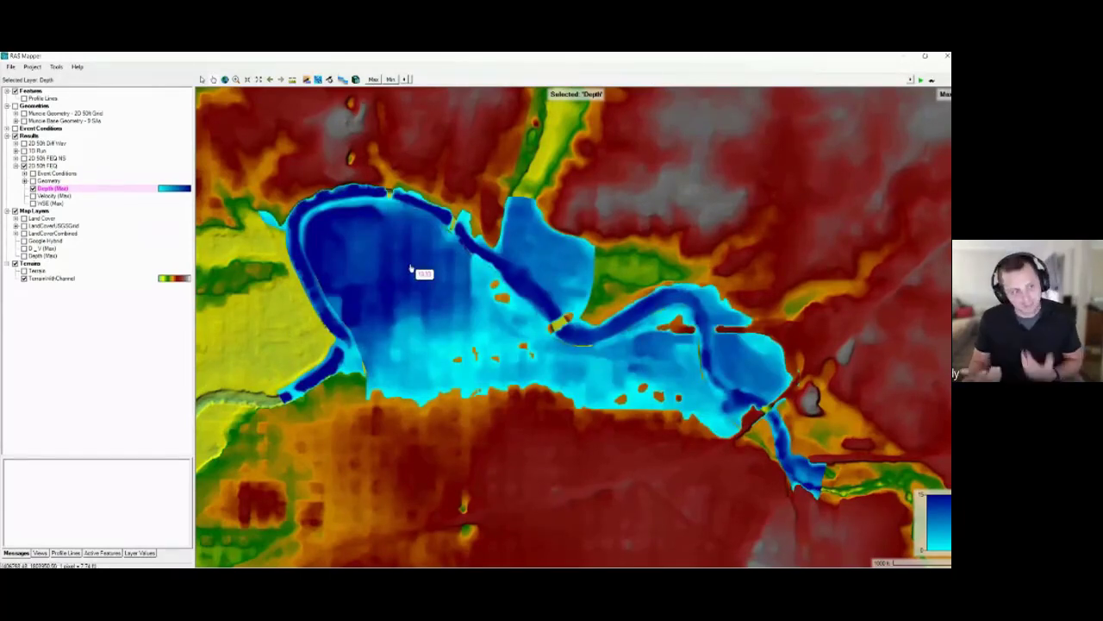
pyautogui.click(431, 79)
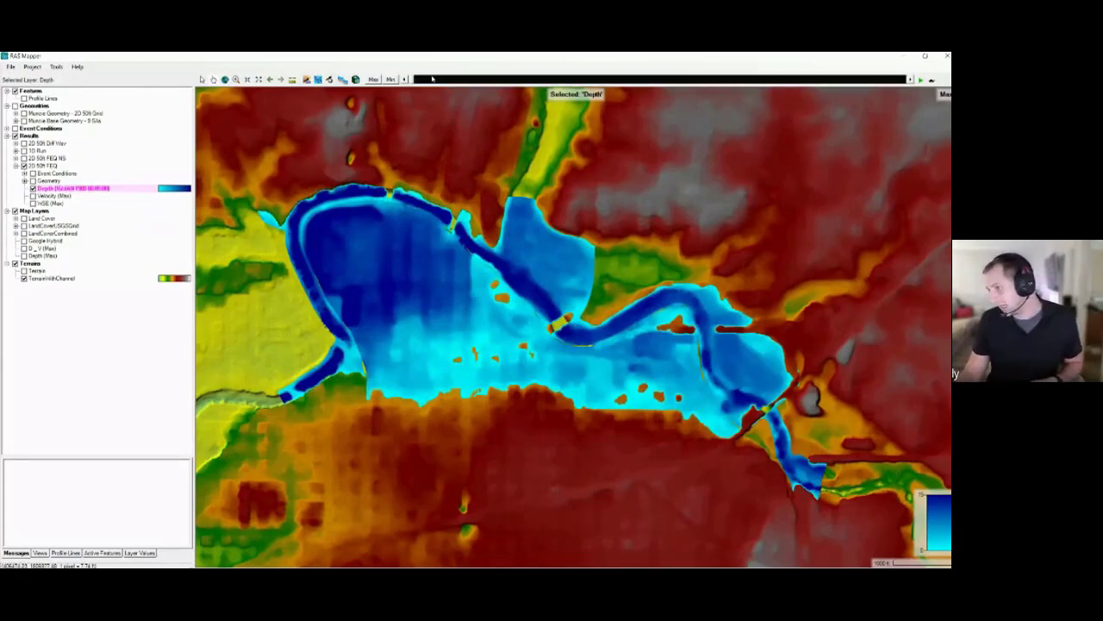
pyautogui.click(34, 188)
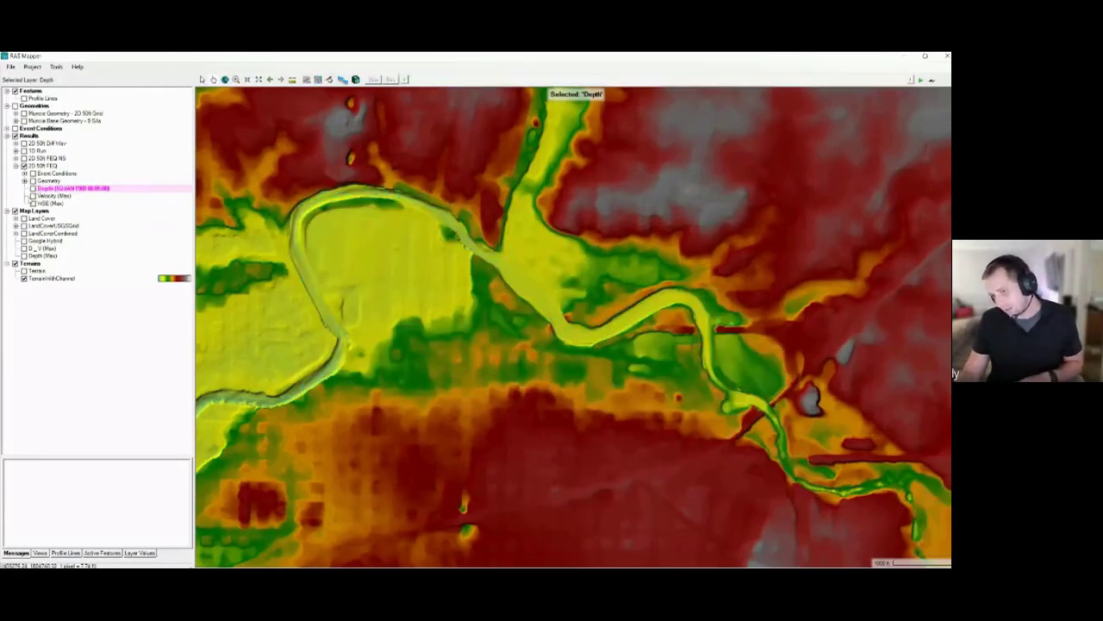
# - Preview the maximum Velocity map, move the WSE map to 02JAN1900 04:20:00, and hide both layers
pyautogui.click(33, 195)
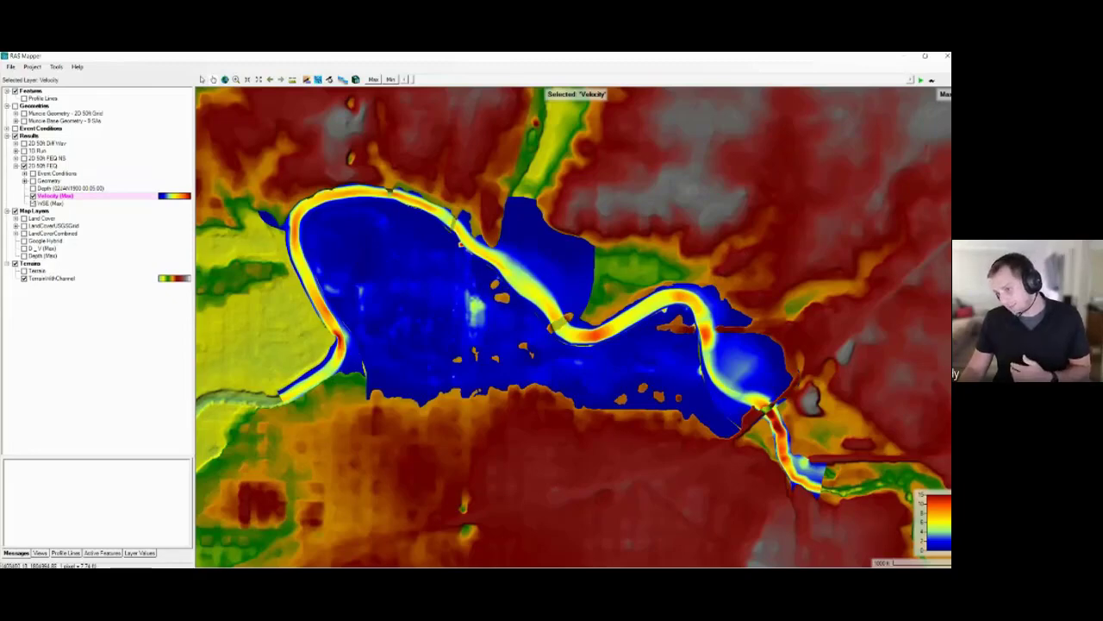
pyautogui.click(33, 195)
pyautogui.click(33, 204)
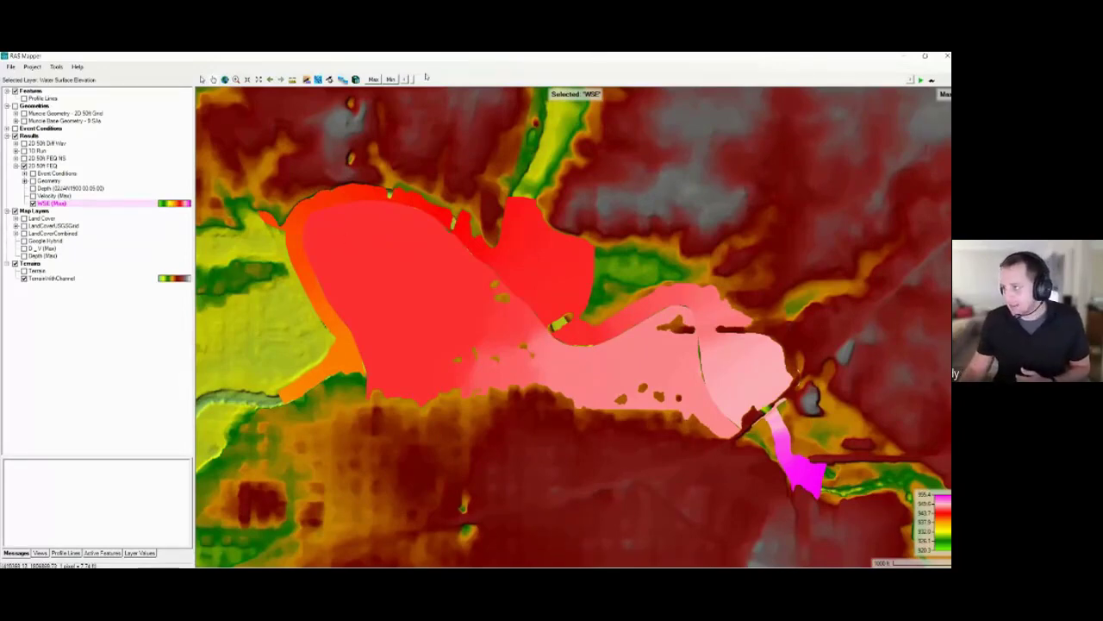
pyautogui.moveTo(413, 79); pyautogui.dragTo(500, 100)
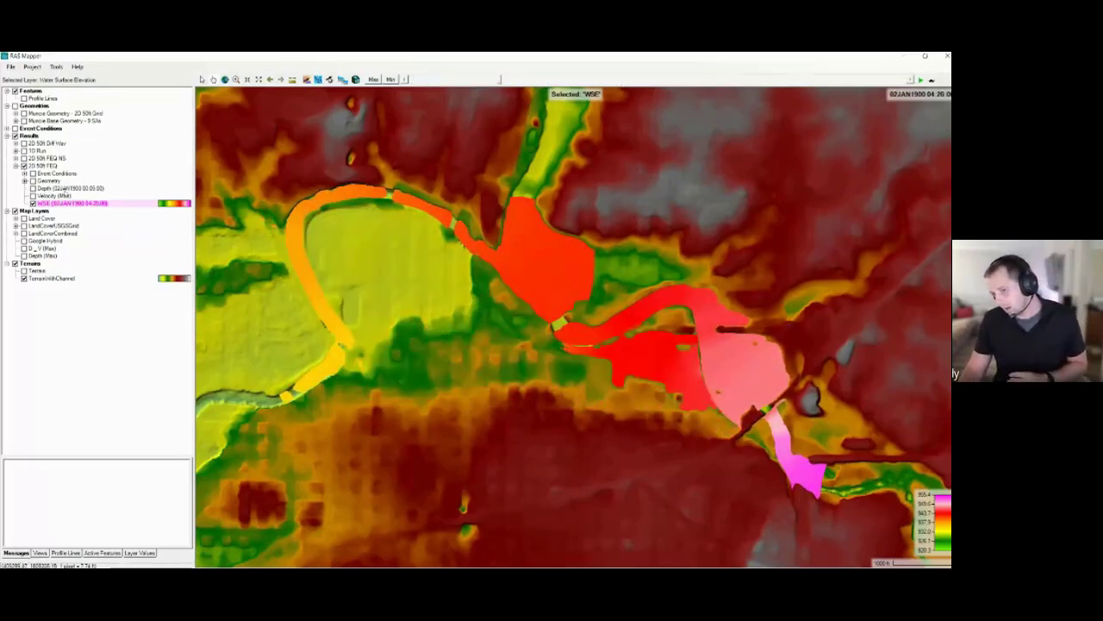
pyautogui.click(33, 204)
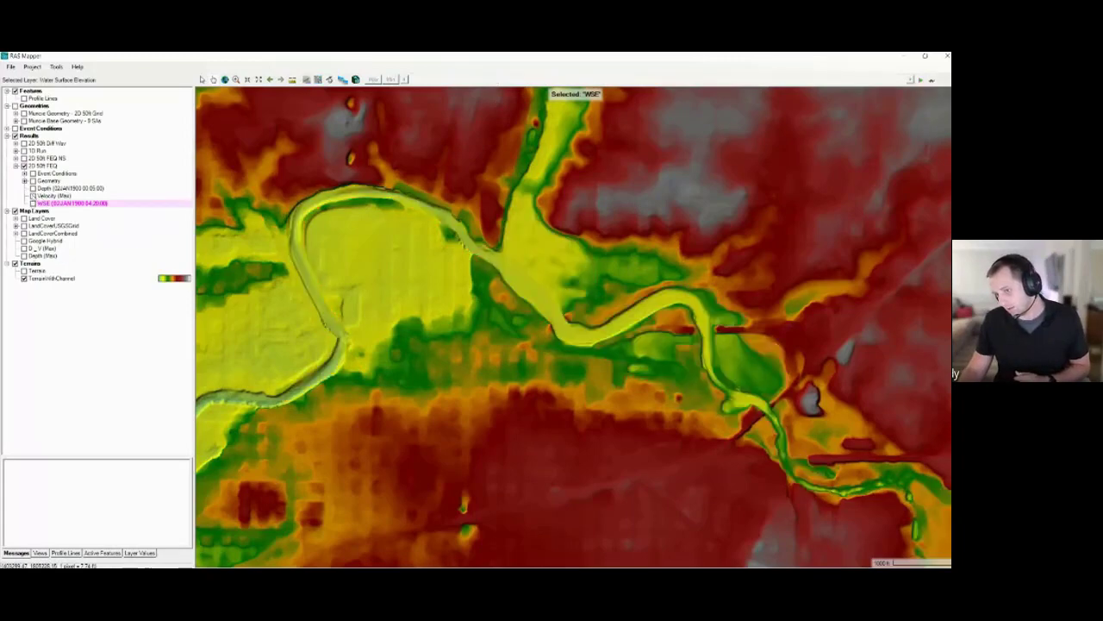
# - Display the maximum Velocity map and inspect the small high-velocity spot beside the inner bank of the eastern river bend
pyautogui.click(33, 196)
pyautogui.click(40, 196)
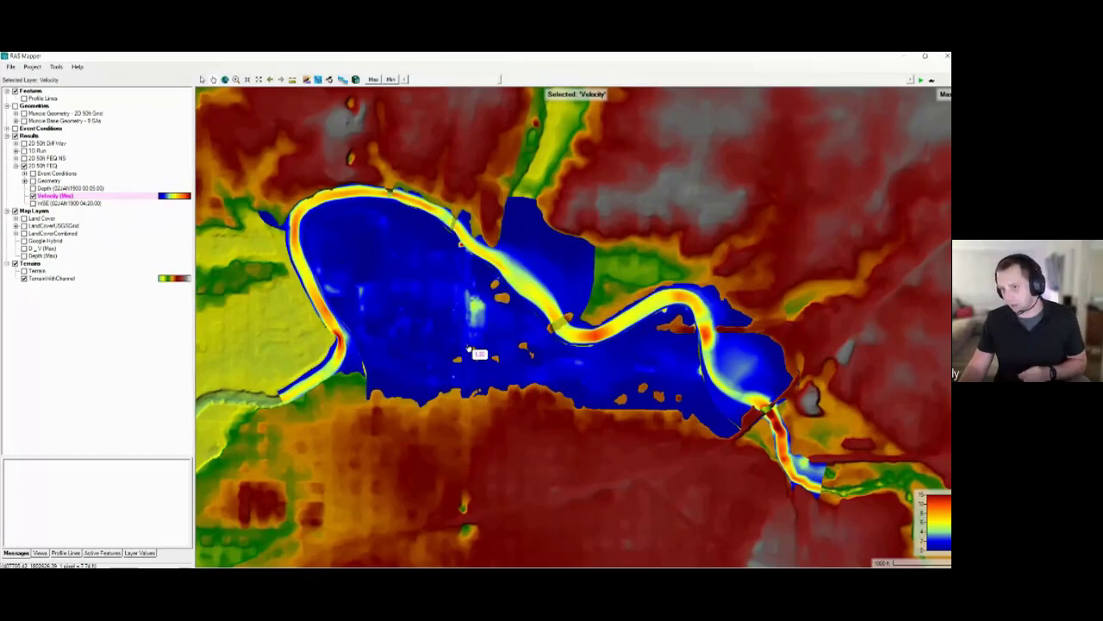
pyautogui.scroll(2, 469, 350)
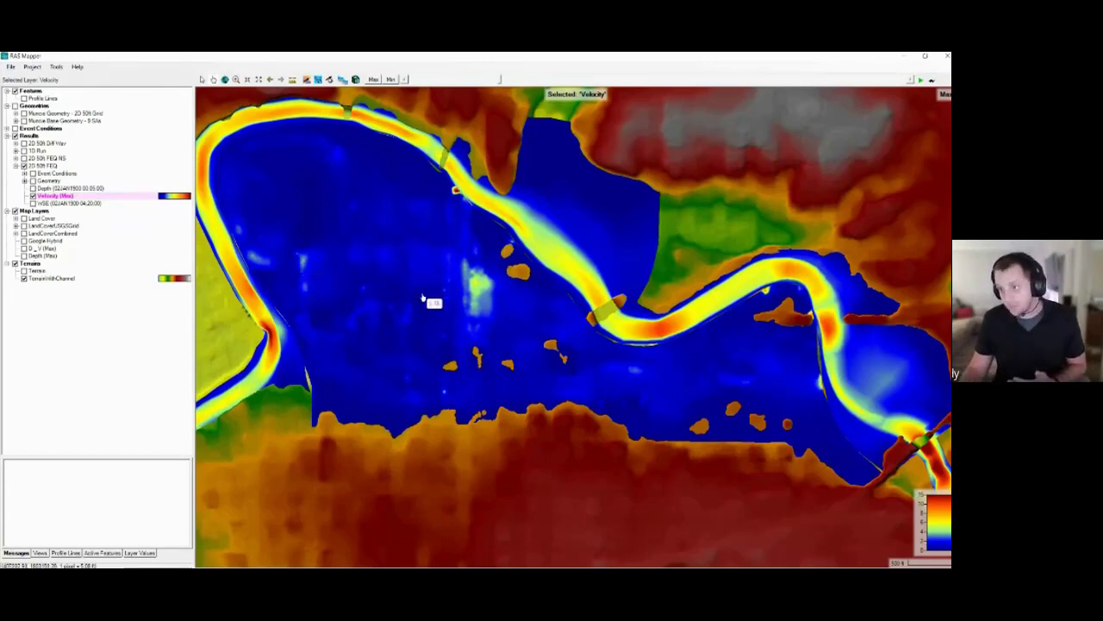
pyautogui.moveTo(424, 299); pyautogui.dragTo(354, 296)
pyautogui.scroll(2, 569, 326)
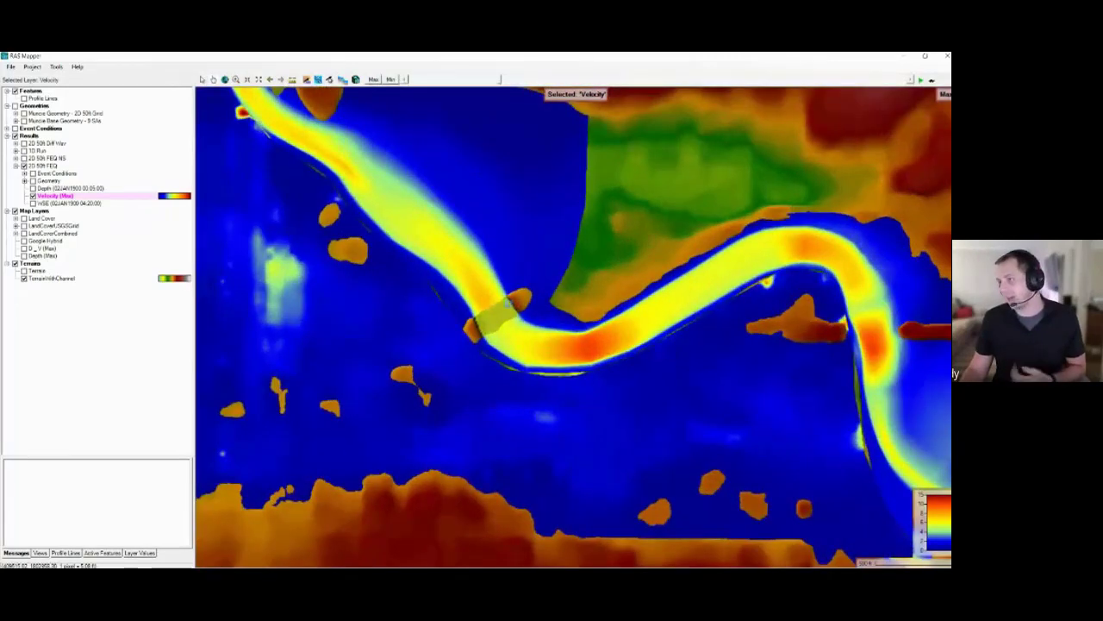
pyautogui.scroll(3, 556, 345)
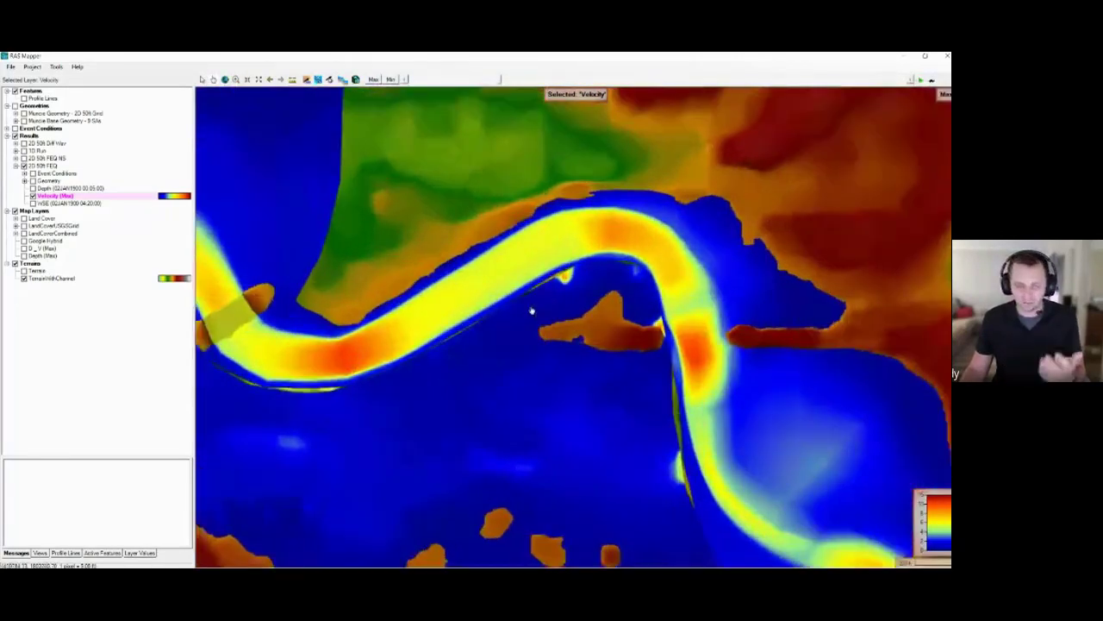
pyautogui.scroll(2, 553, 325)
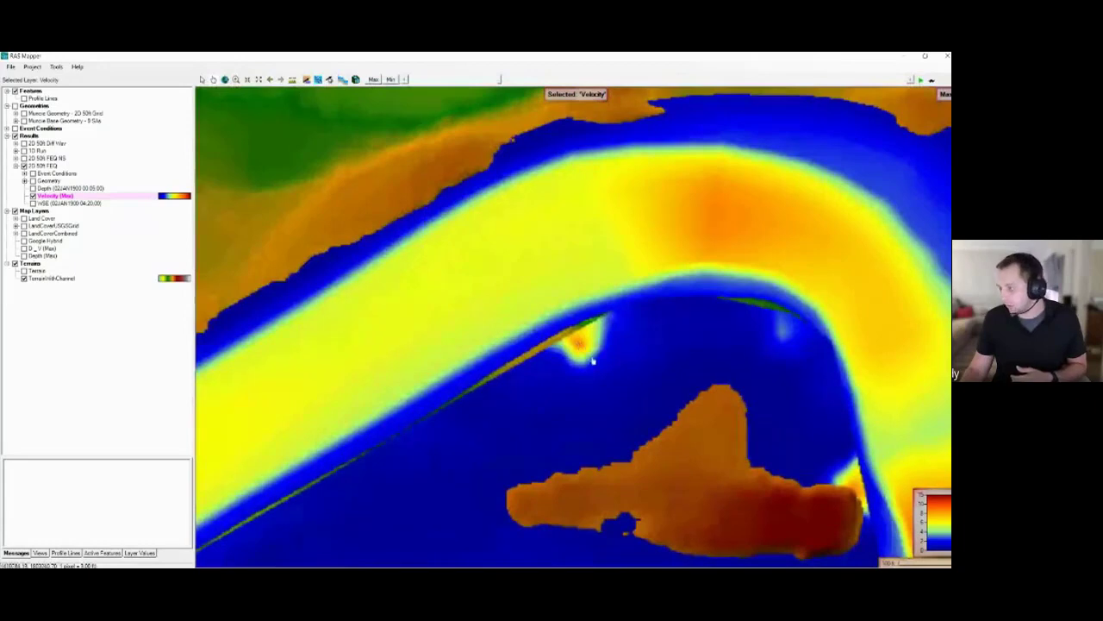
pyautogui.scroll(4, 587, 354)
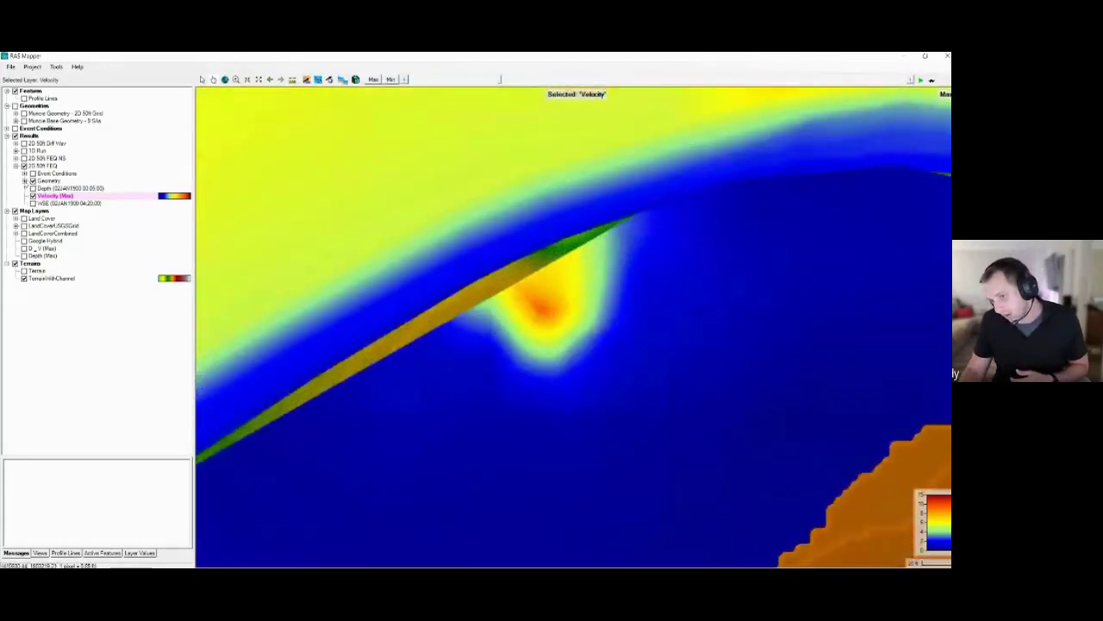
# - Overlay the result geometry's 2D Flow Areas mesh and step the Velocity map through time to 02JAN1900 05:10:00
pyautogui.click(24, 180)
pyautogui.click(41, 211)
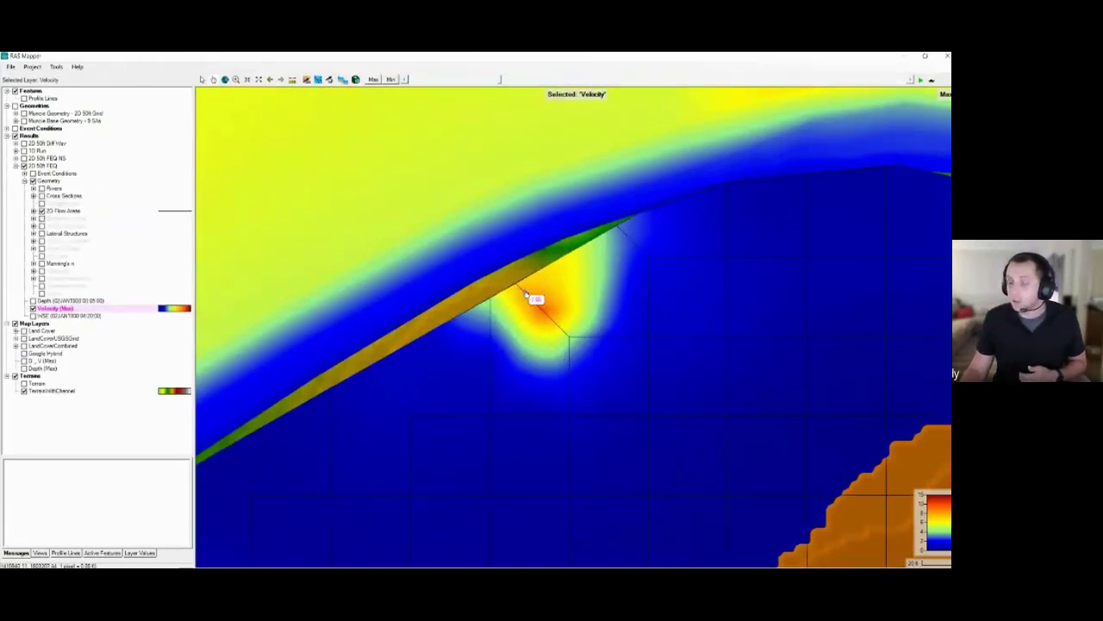
pyautogui.click(524, 80)
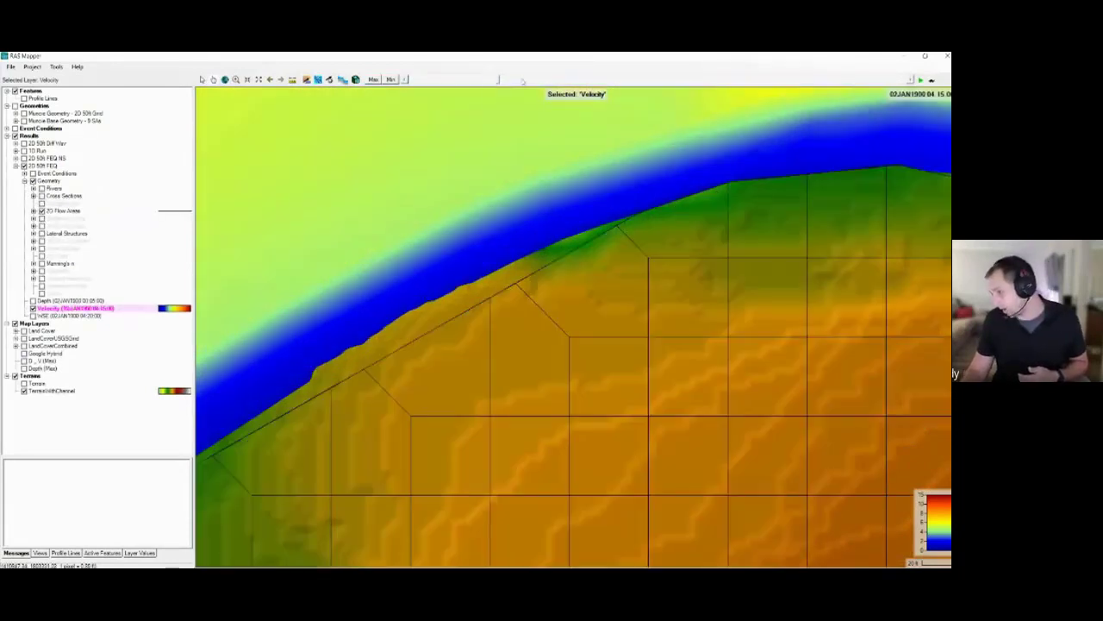
pyautogui.click(545, 80)
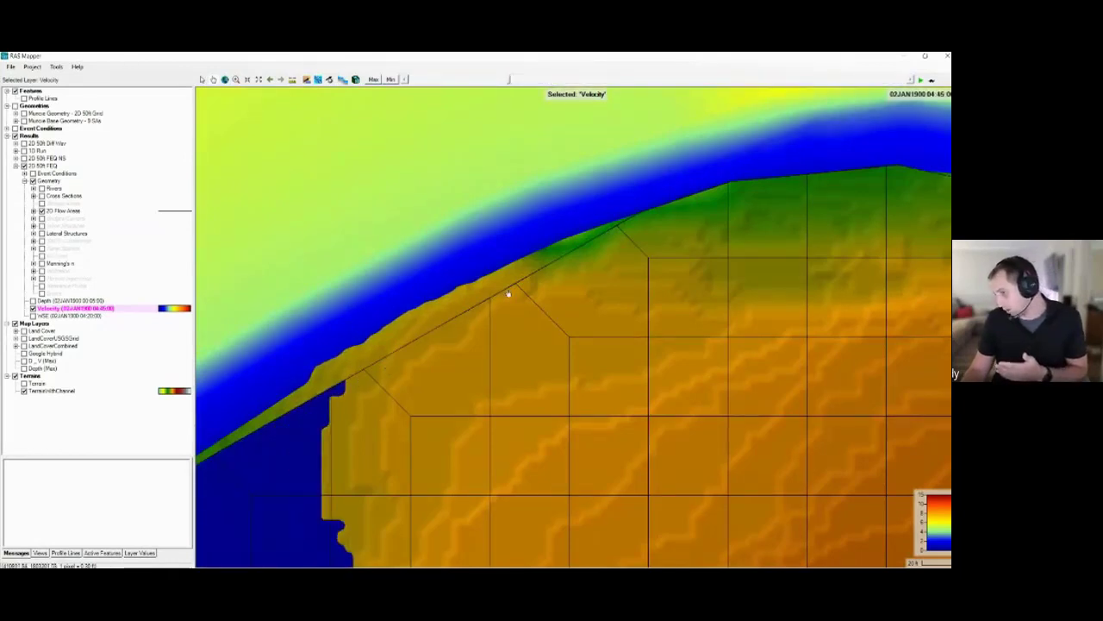
pyautogui.click(586, 80)
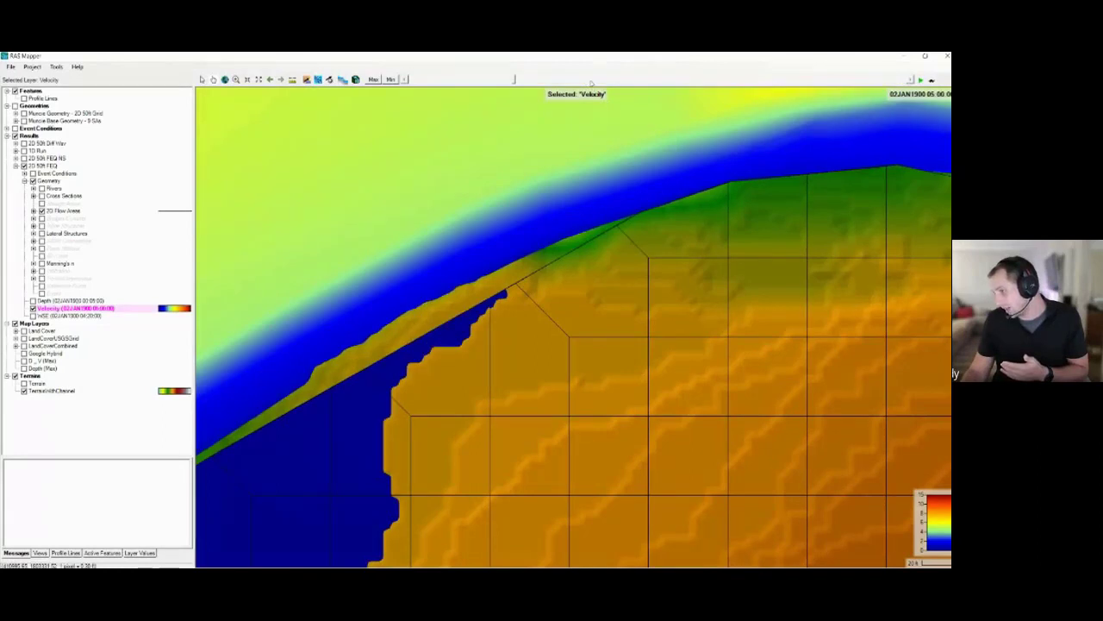
pyautogui.click(588, 81)
pyautogui.click(595, 81)
pyautogui.click(612, 81)
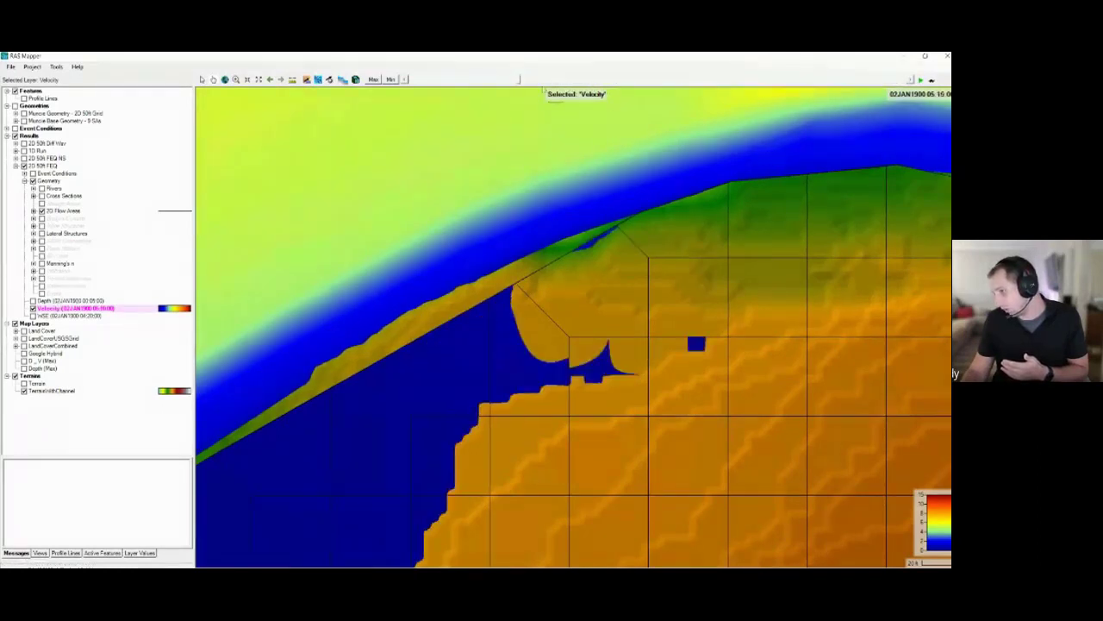
pyautogui.click(512, 81)
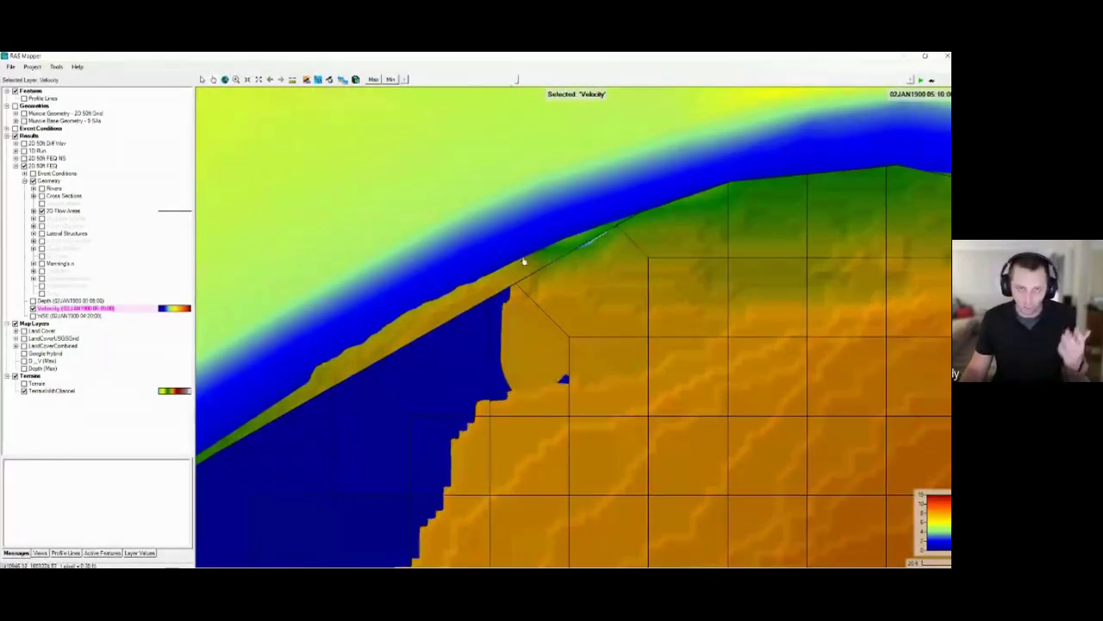
pyautogui.moveTo(468, 322)
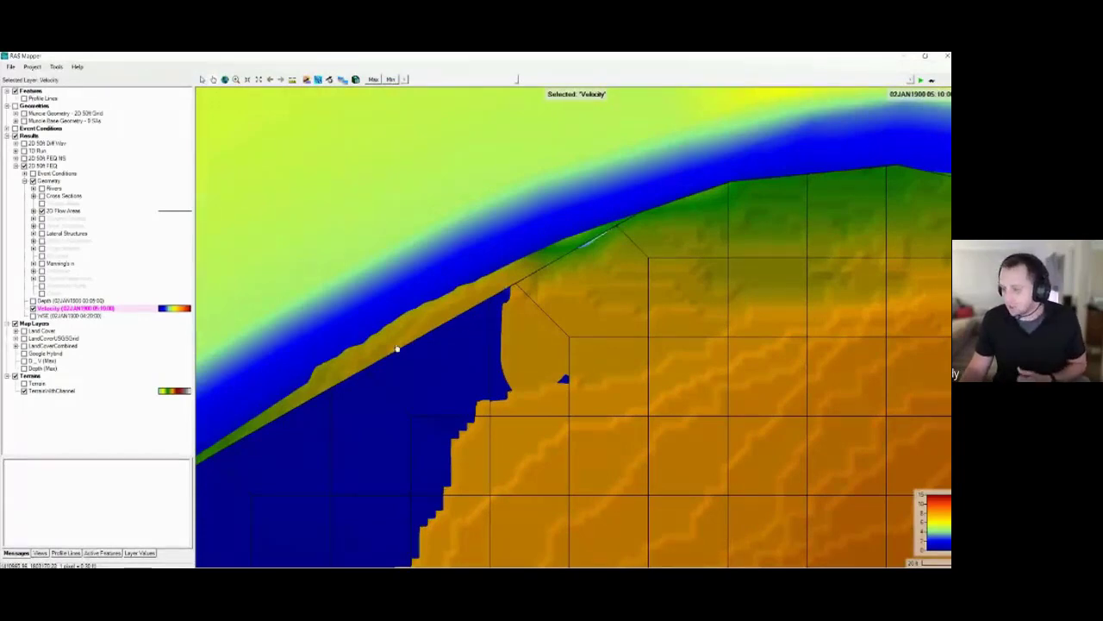
pyautogui.moveTo(370, 394)
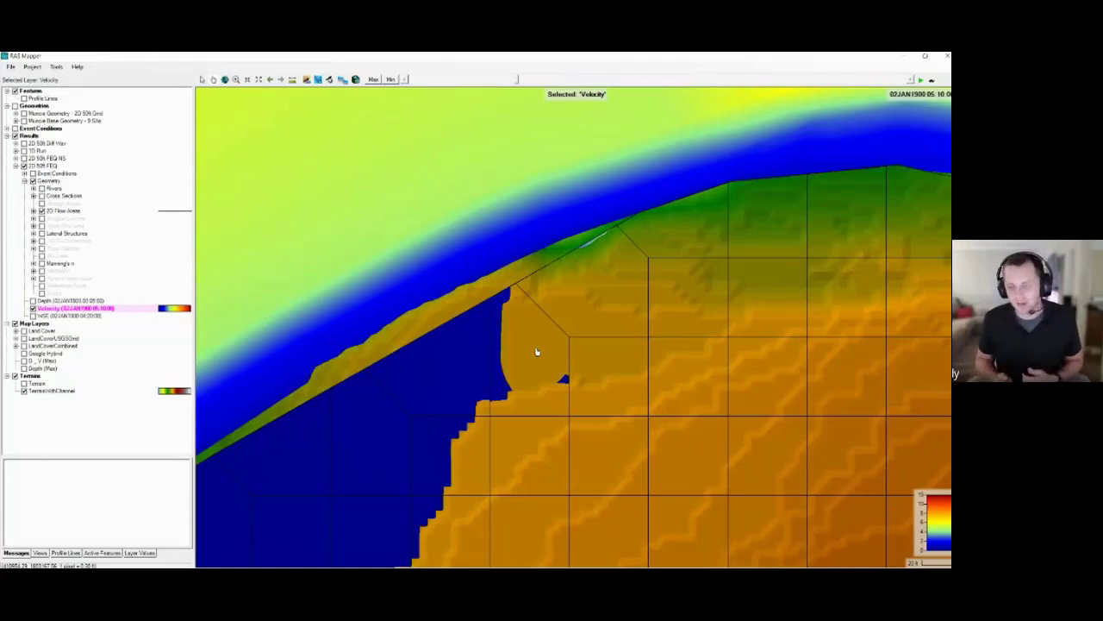
# - Examine velocities and mesh across the floodplain below the river bend, with Muncie Geometry - 2D 50ft Grid selected and the result's geometry list collapsed
pyautogui.scroll(-1, 562, 377)
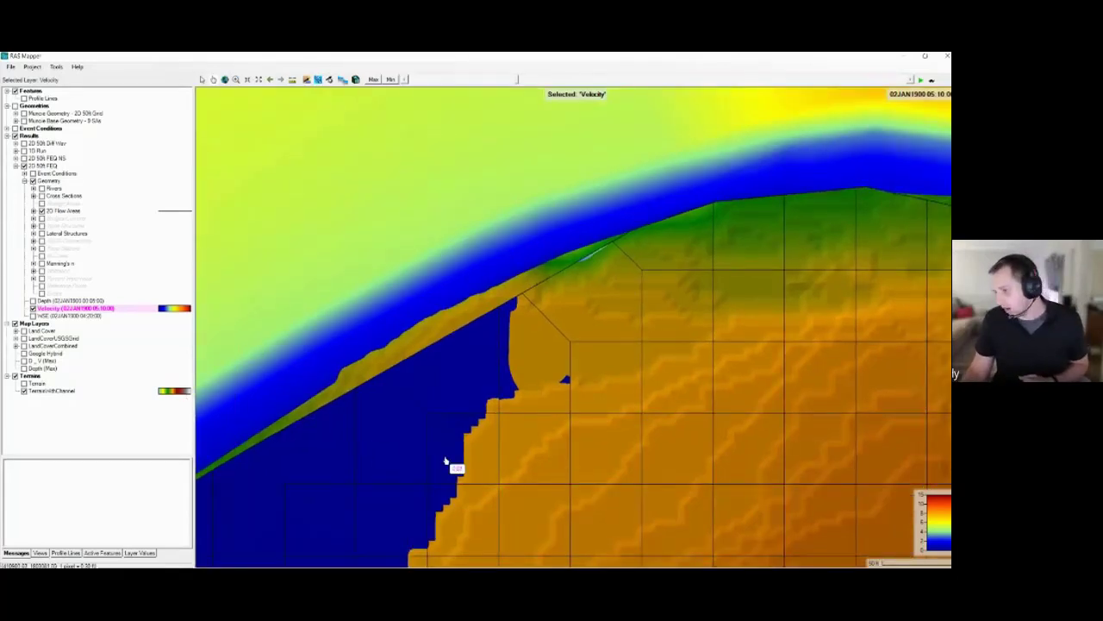
pyautogui.scroll(-2, 453, 457)
pyautogui.scroll(-2, 452, 452)
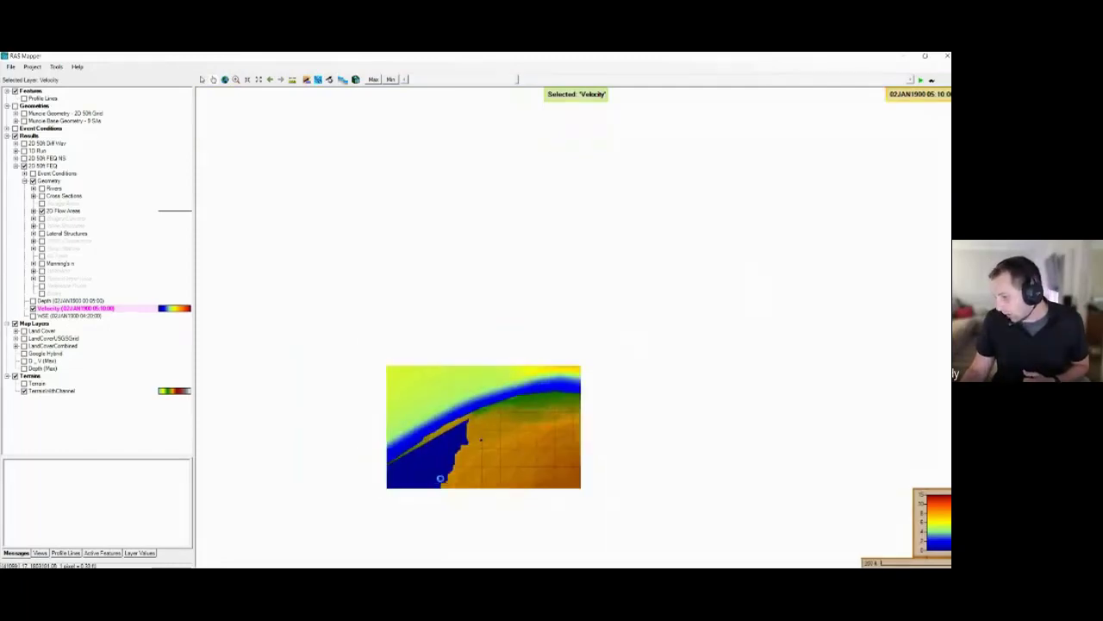
pyautogui.moveTo(438, 483); pyautogui.dragTo(488, 277)
pyautogui.scroll(-2, 455, 362)
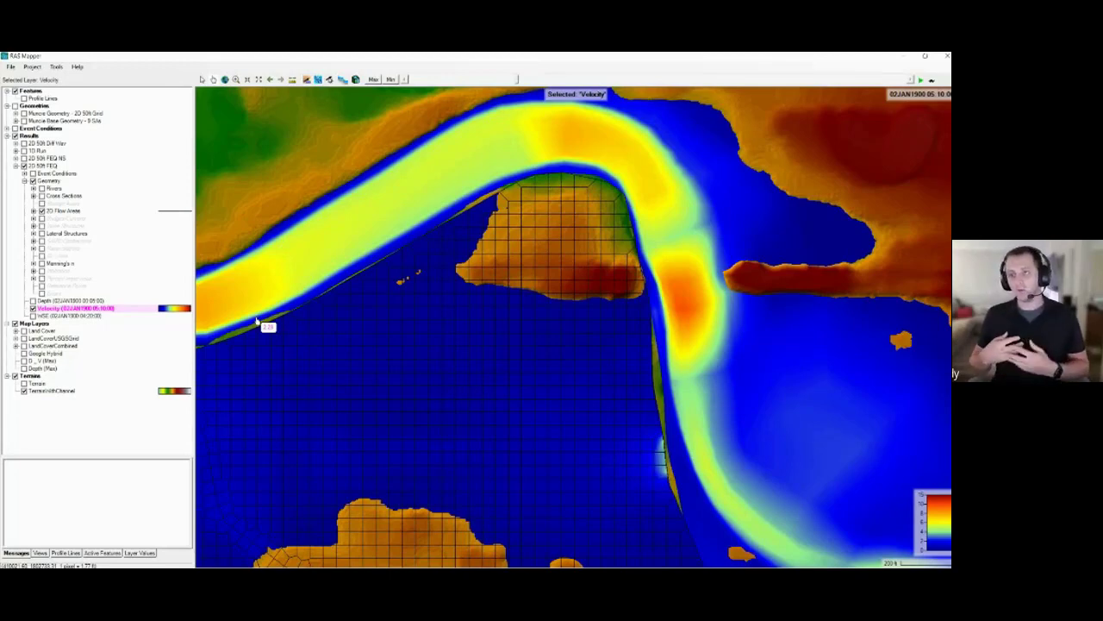
pyautogui.click(110, 113)
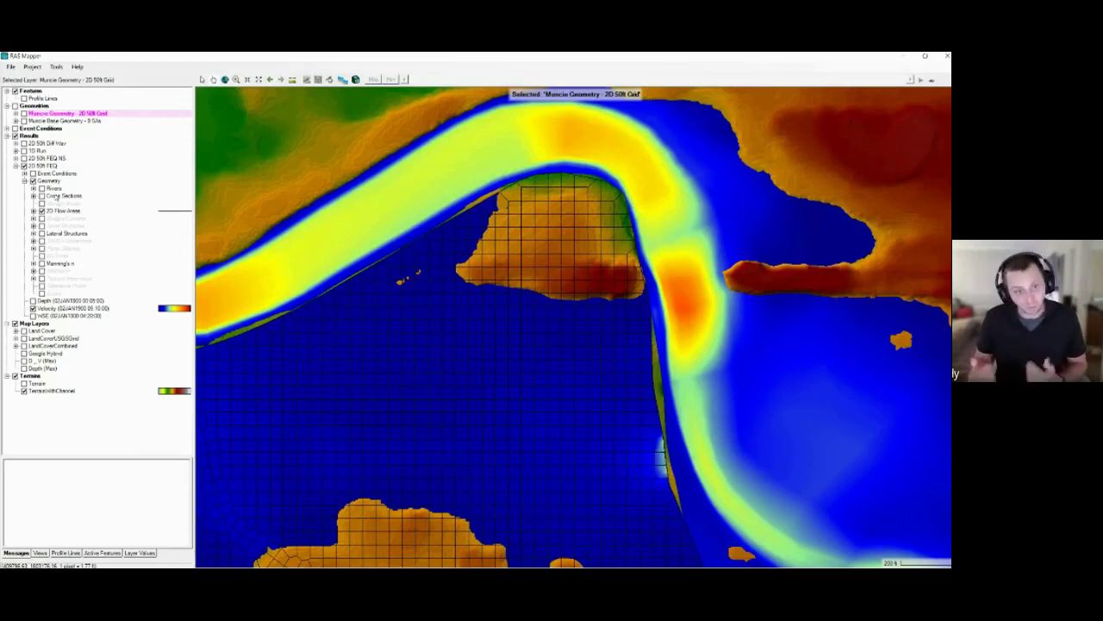
pyautogui.moveTo(315, 390); pyautogui.dragTo(469, 237)
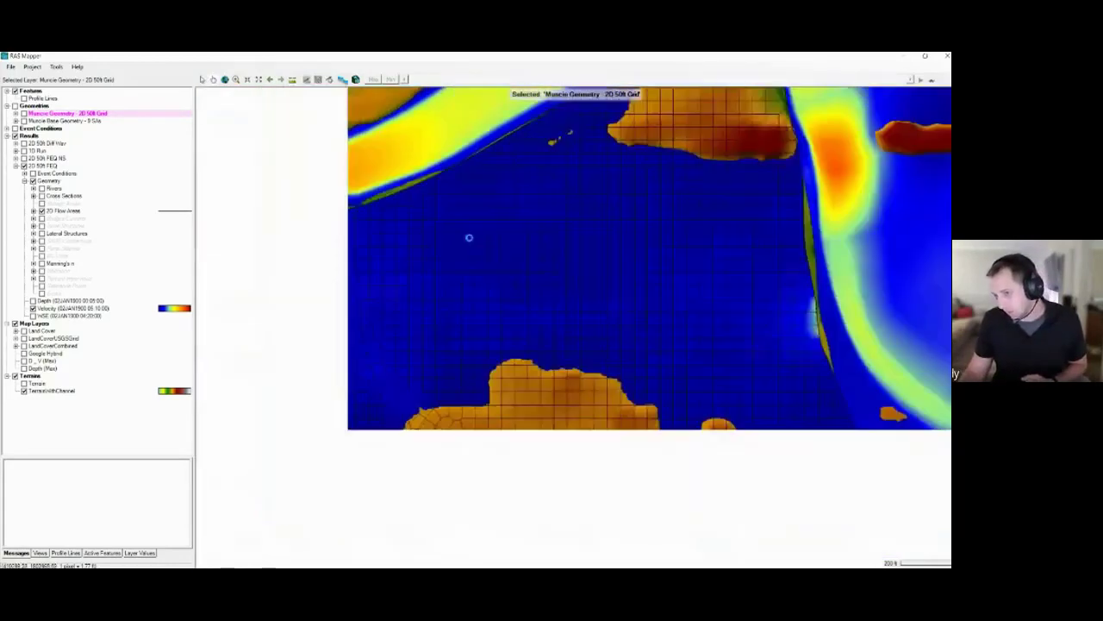
pyautogui.moveTo(307, 248); pyautogui.dragTo(365, 230)
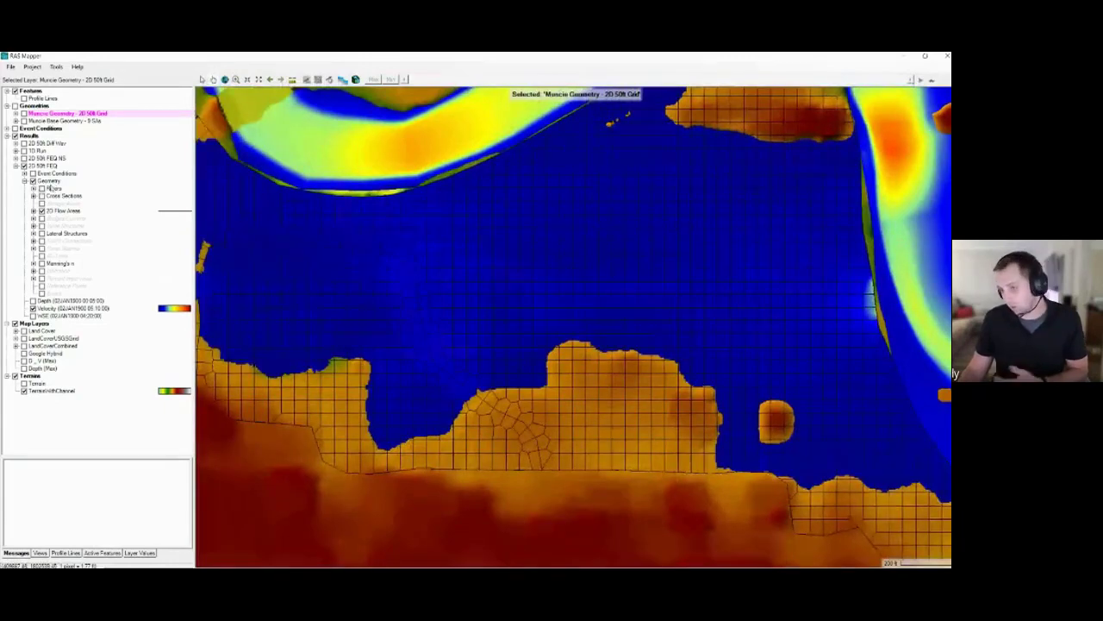
pyautogui.click(24, 180)
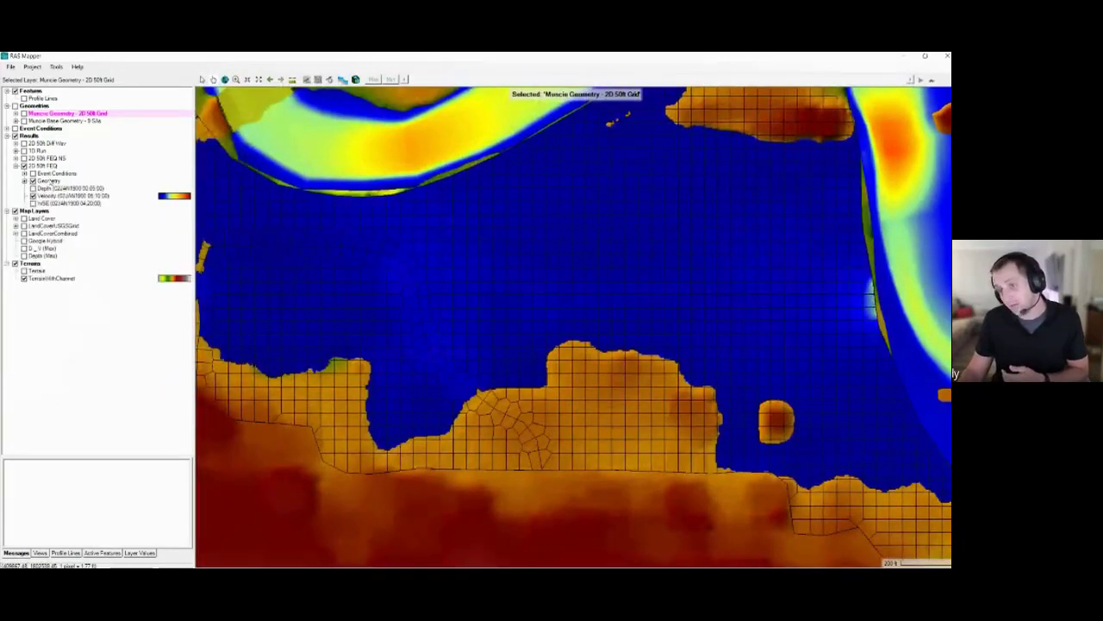
# - Hide the Velocity map and zoom to the 2D 50ft FEQ result, keeping its geometry mesh displayed over the terrain
pyautogui.click(50, 181)
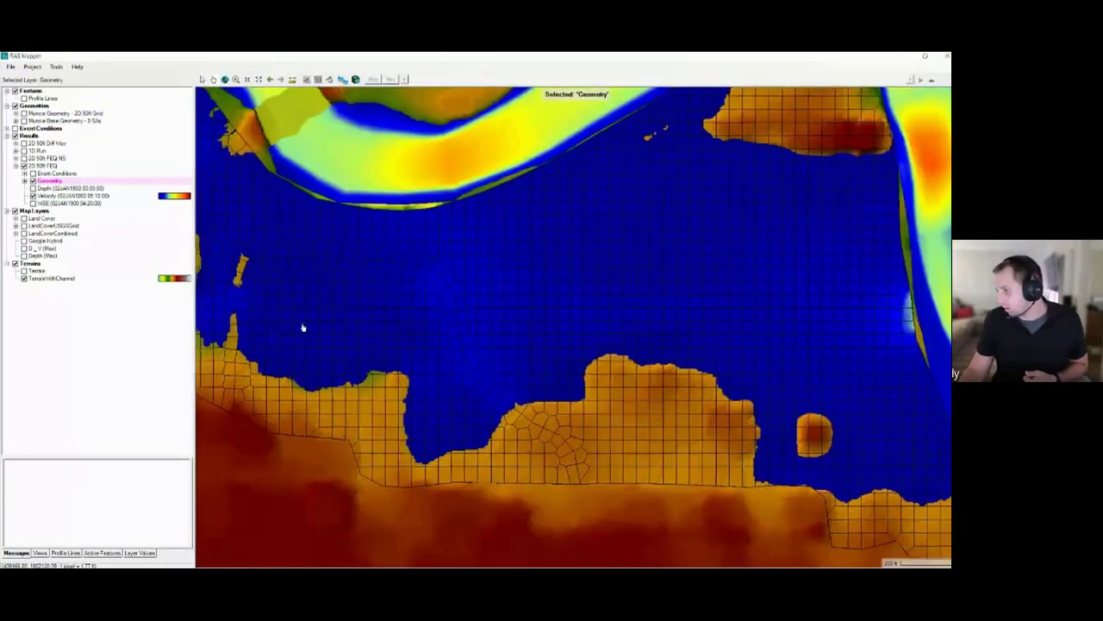
pyautogui.scroll(-4, 302, 328)
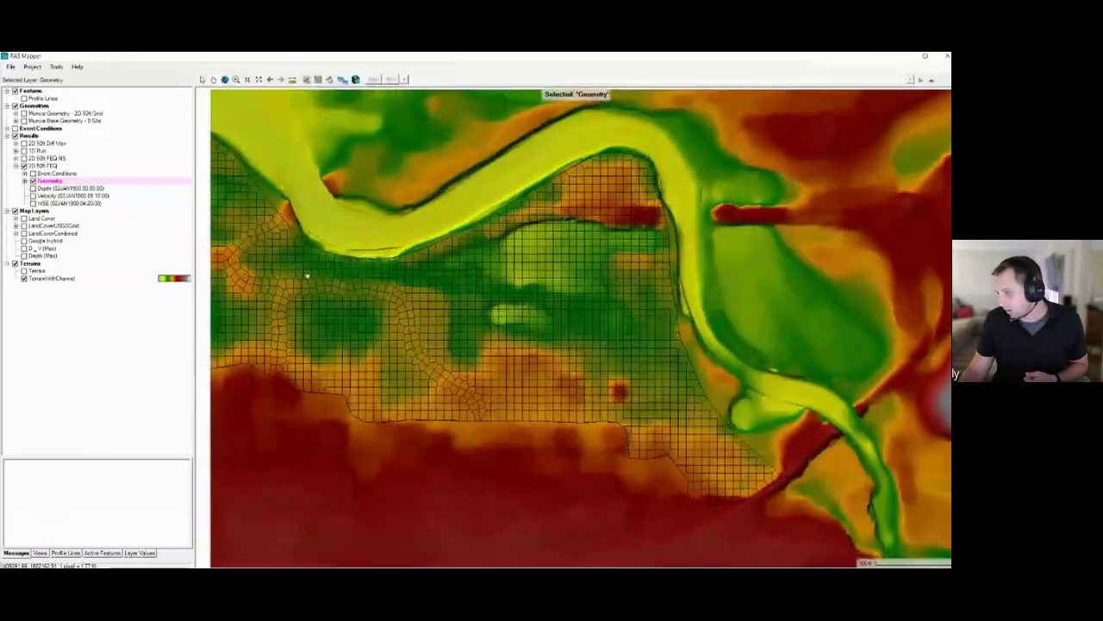
pyautogui.scroll(-4, 423, 263)
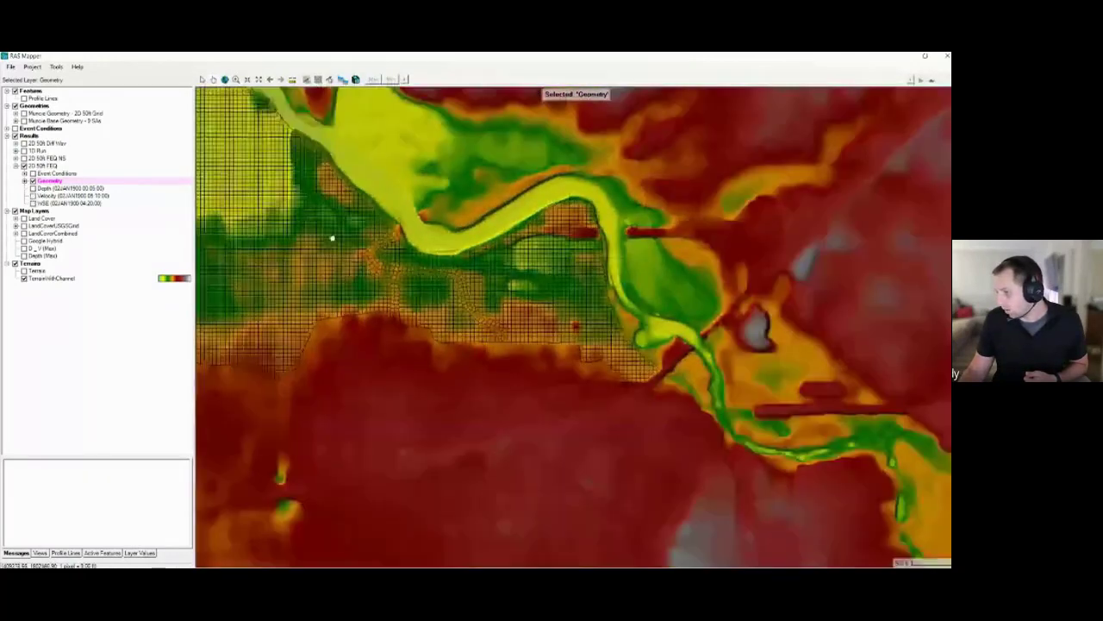
pyautogui.moveTo(319, 227); pyautogui.dragTo(459, 285)
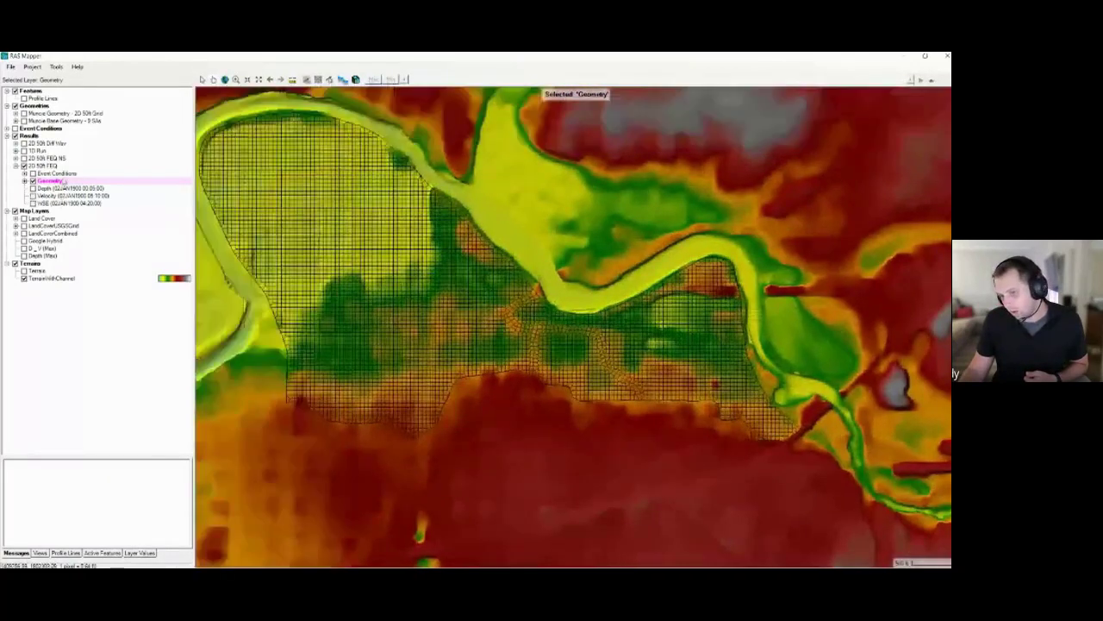
pyautogui.rightClick(48, 167)
pyautogui.click(53, 186)
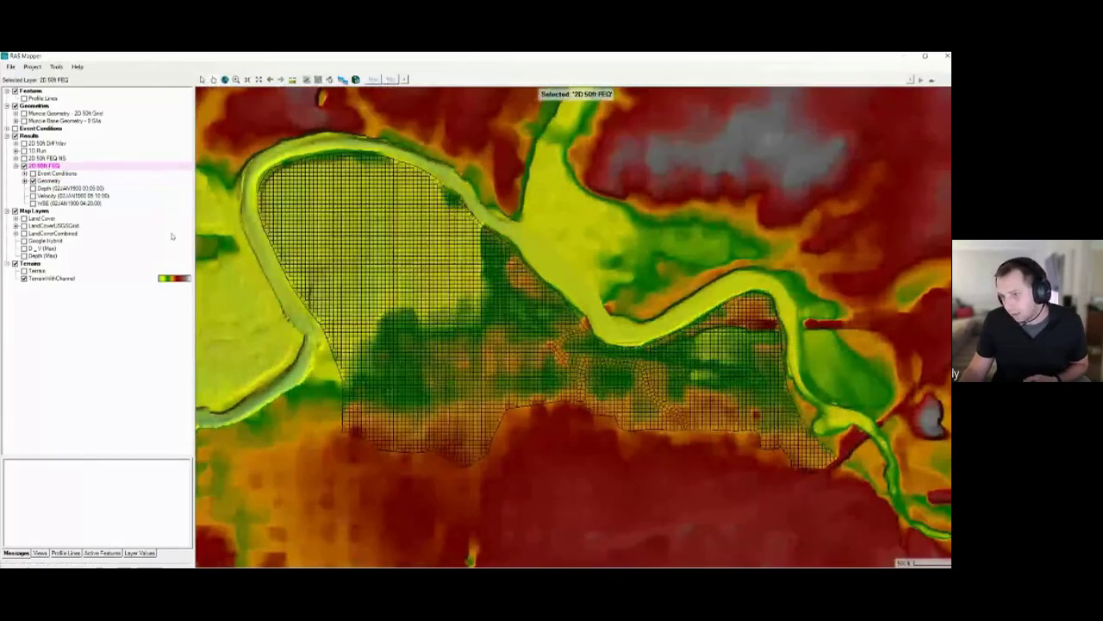
# - Start a new results map layer for 2D 50ft FEQ and review the hydraulic map types from Water Surface Elevation to Arrival Time
pyautogui.rightClick(41, 167)
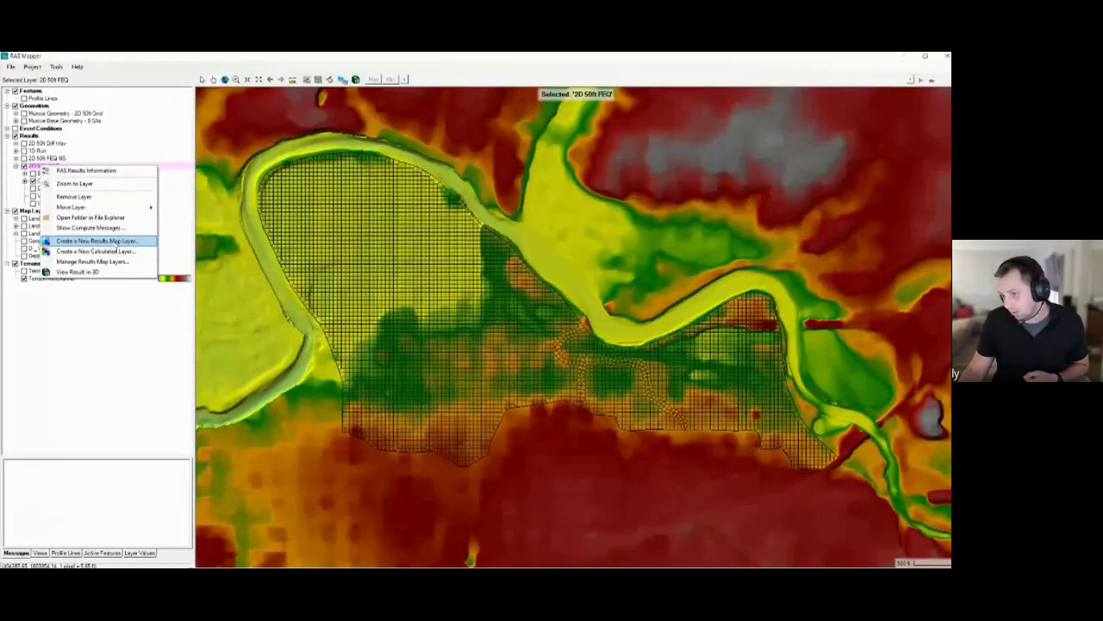
pyautogui.click(115, 242)
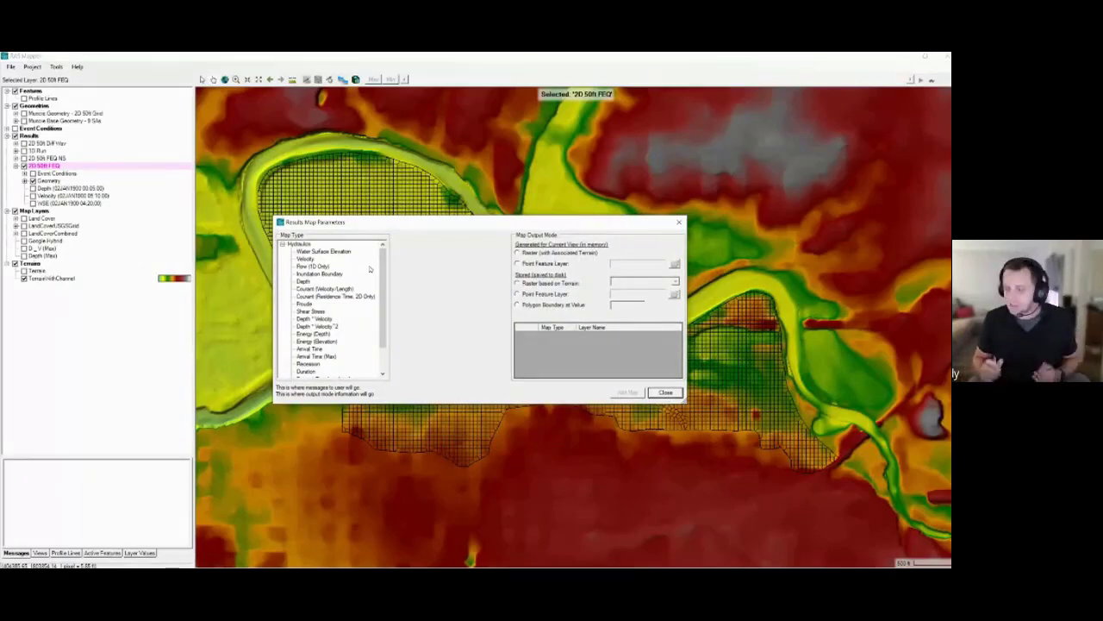
pyautogui.click(326, 252)
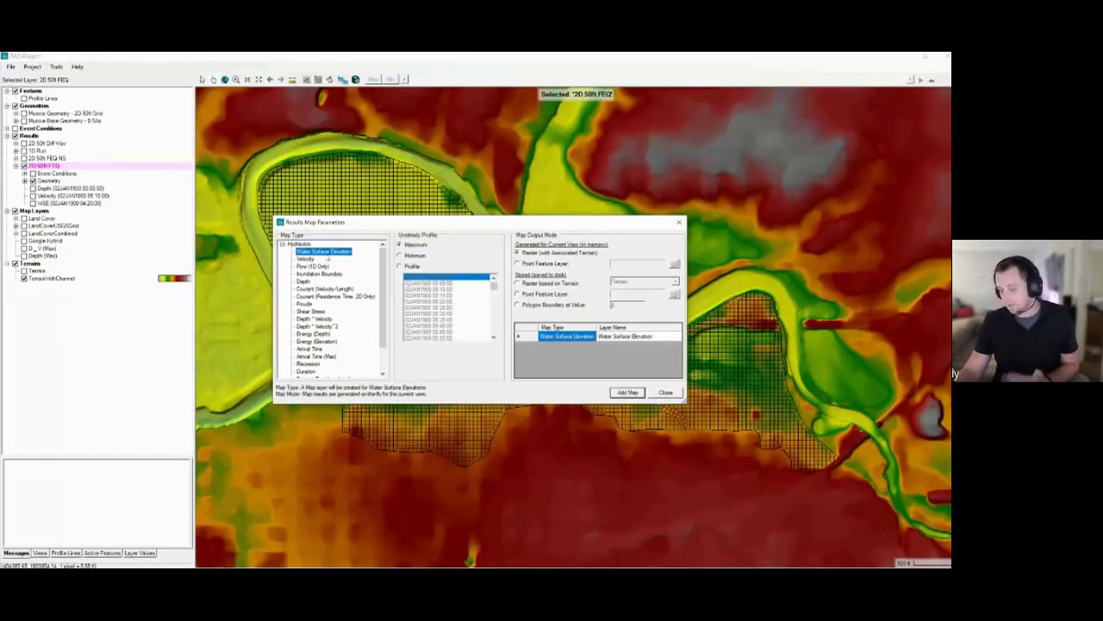
pyautogui.click(303, 281)
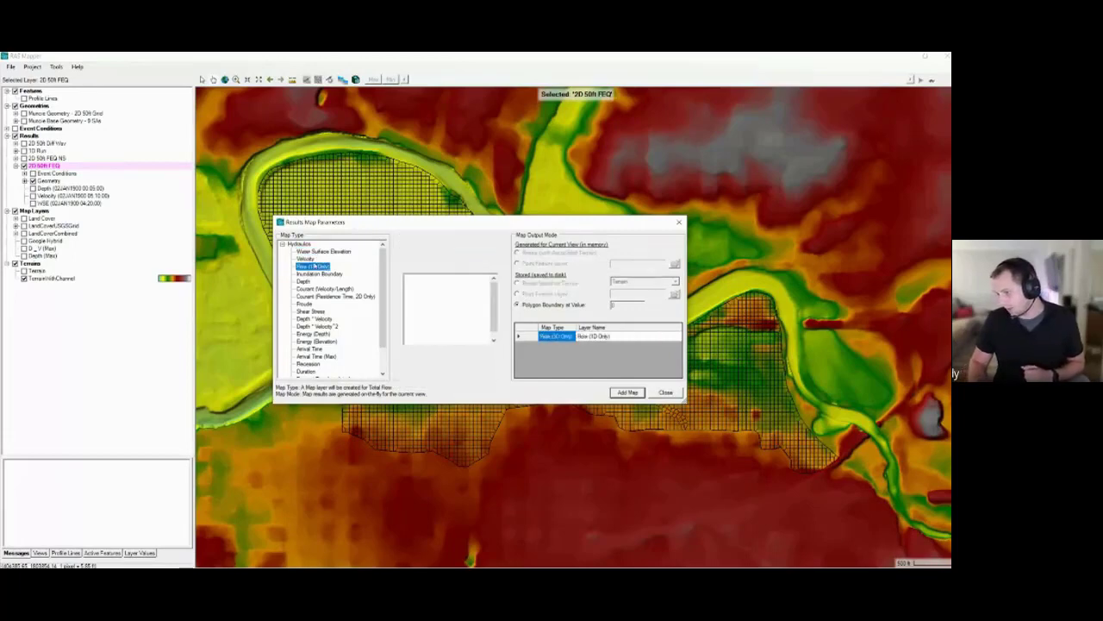
pyautogui.press('Down')
pyautogui.press('Down')
pyautogui.press('Down')
pyautogui.press('Down')
pyautogui.press('Down')
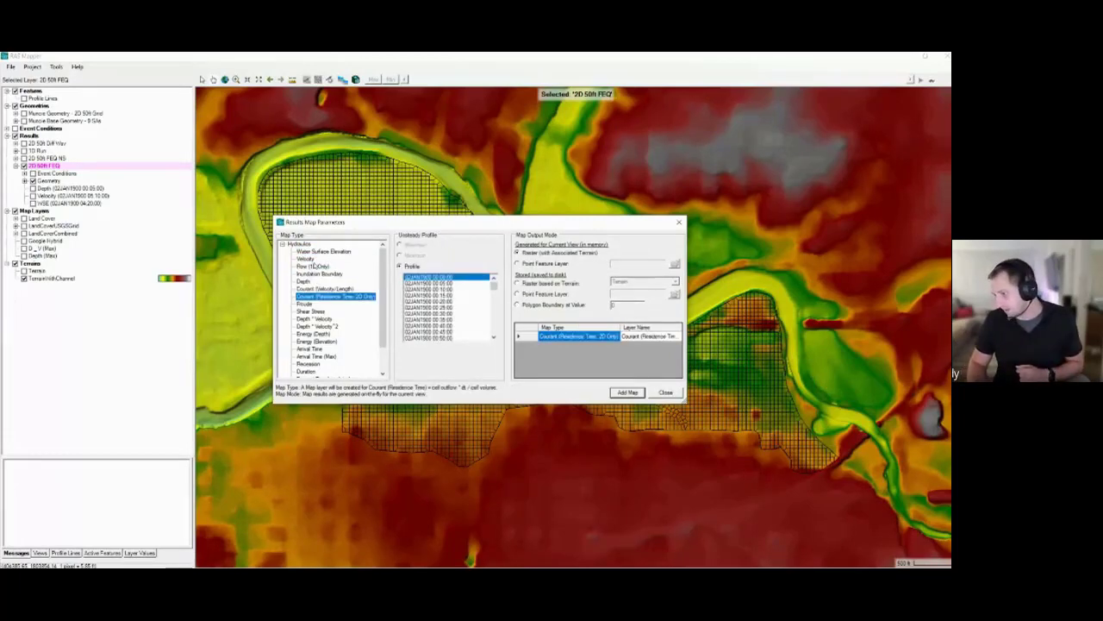
pyautogui.press('Down')
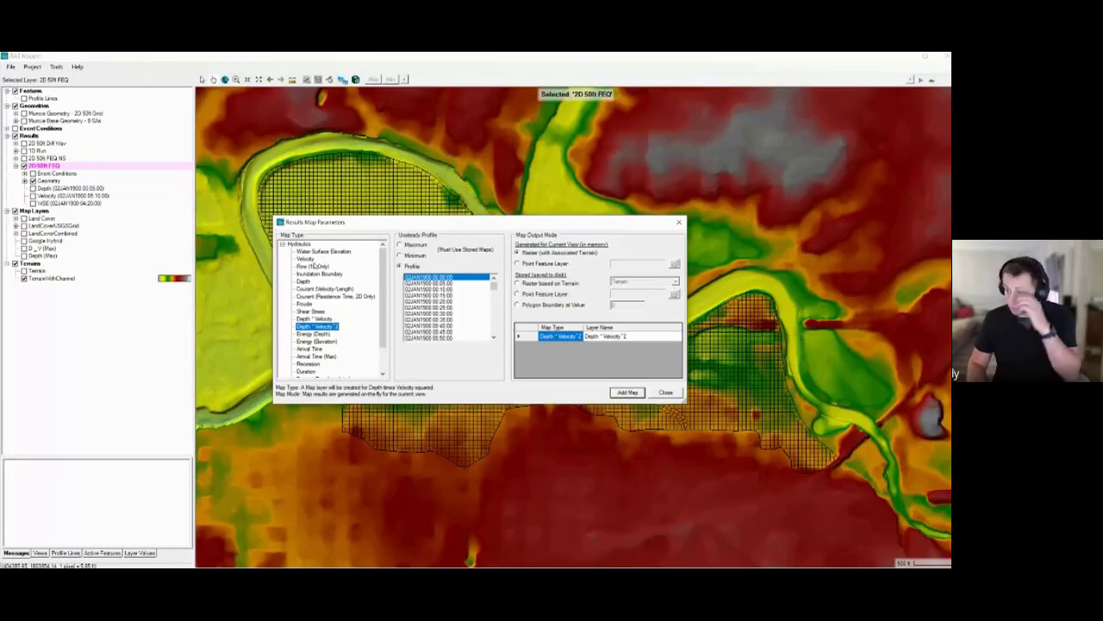
pyautogui.press('Down')
pyautogui.press('Down')
pyautogui.press('Down')
pyautogui.press('Down')
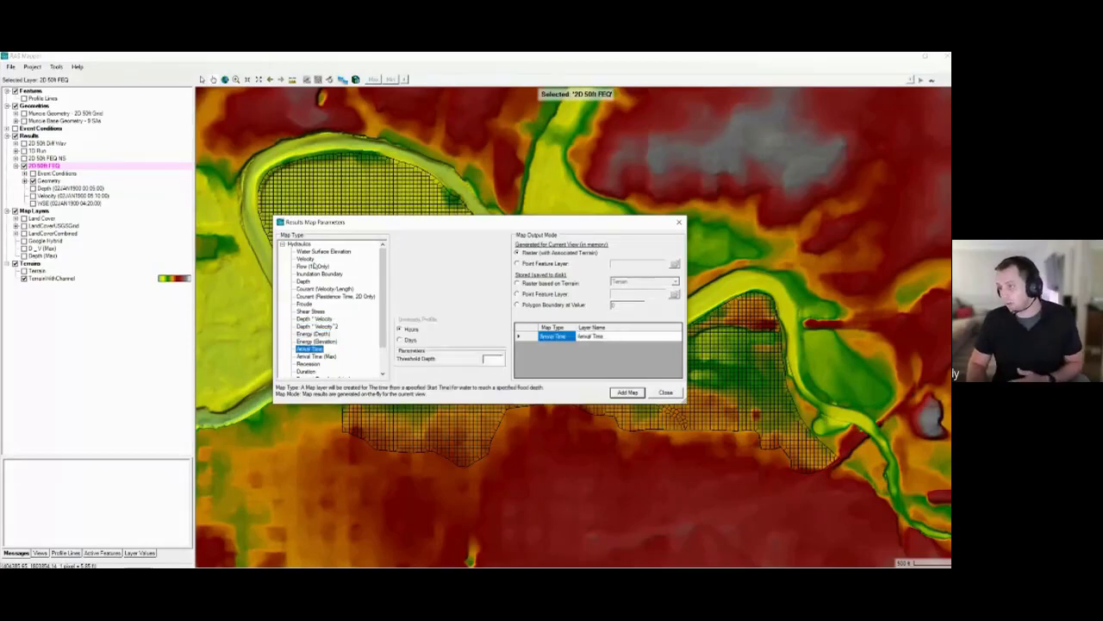
pyautogui.press('Up')
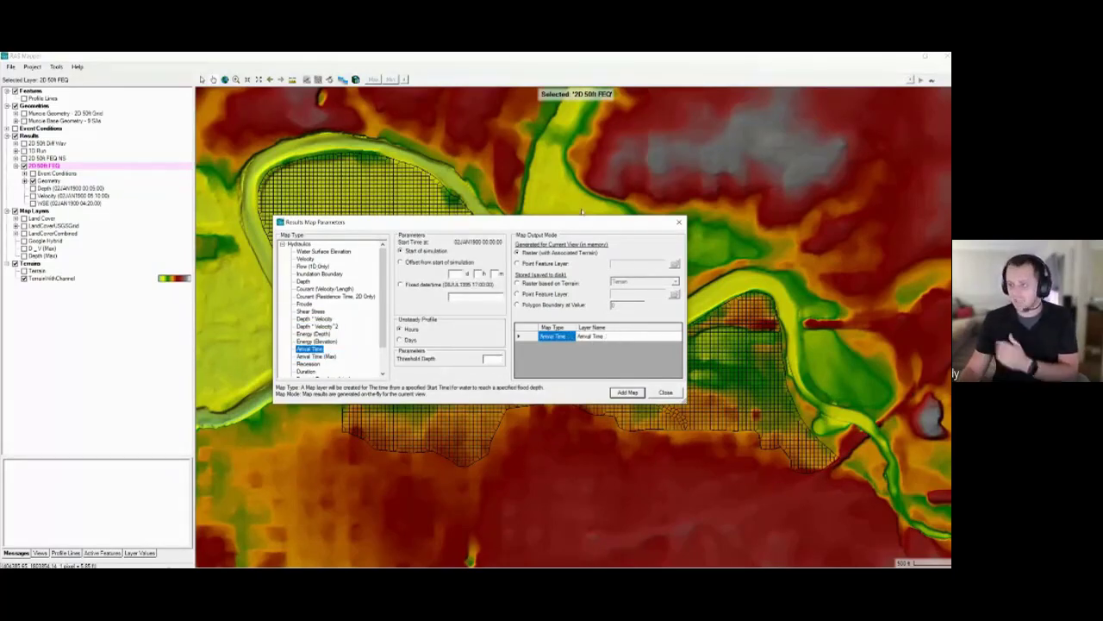
pyautogui.click(338, 251)
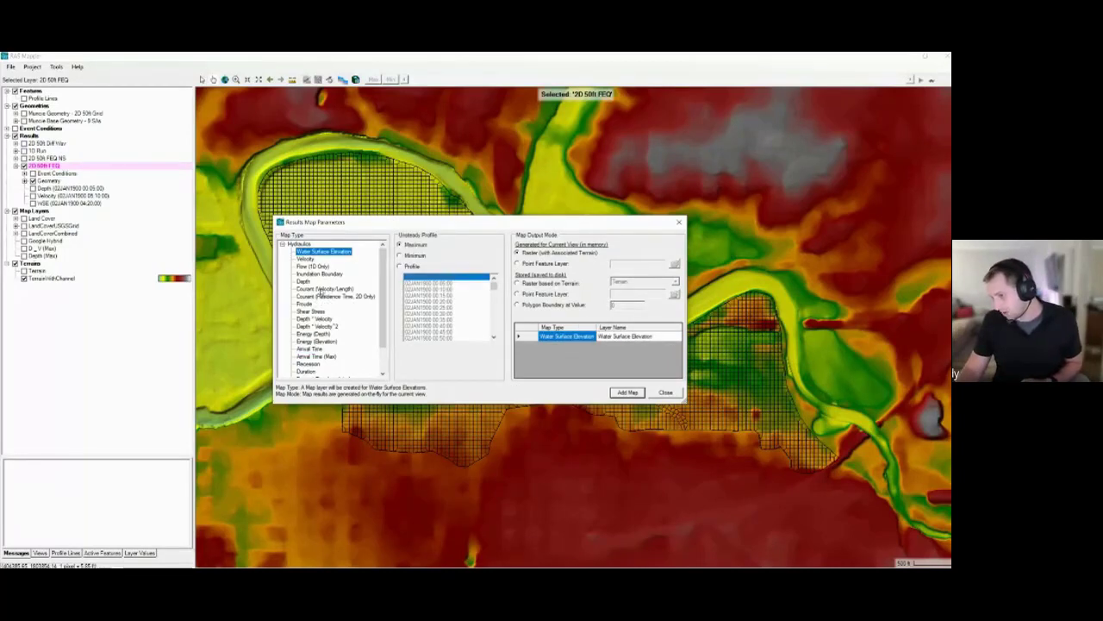
# - Add a Courant (Velocity/Length) map for profile 02JAN1900 00:00:00 as an in-memory raster with associated terrain
pyautogui.click(324, 289)
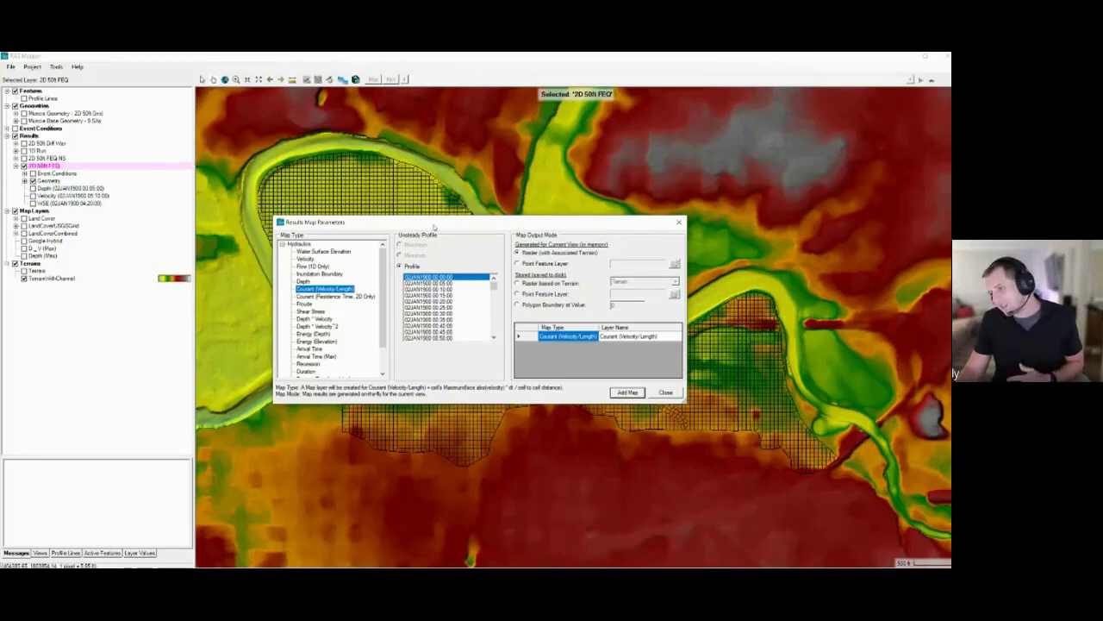
pyautogui.moveTo(431, 223); pyautogui.dragTo(361, 212)
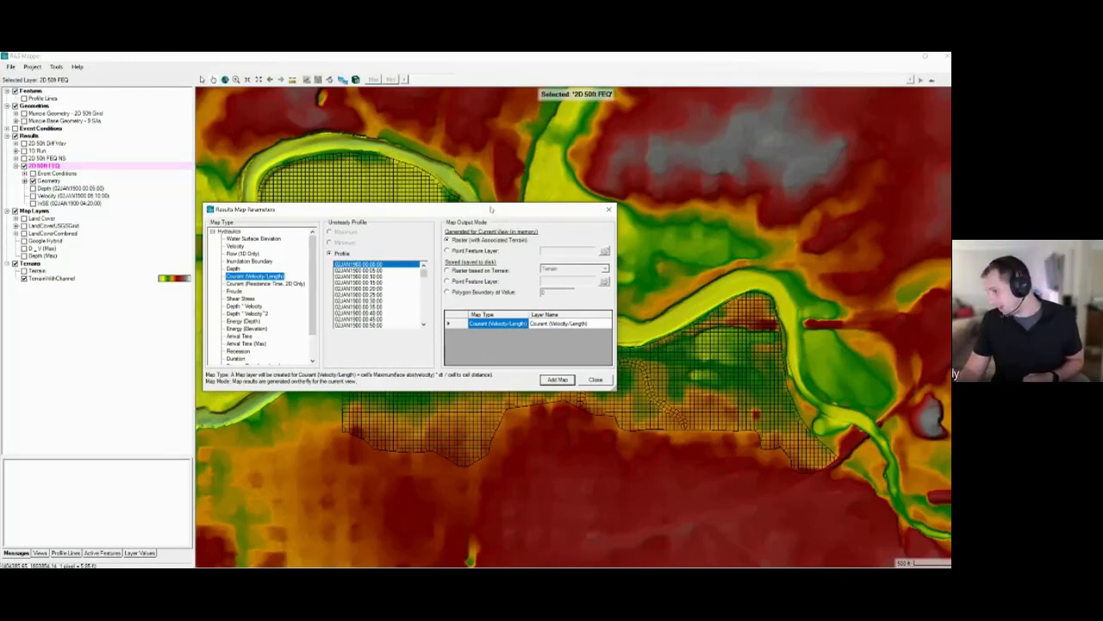
pyautogui.moveTo(491, 209); pyautogui.dragTo(469, 195)
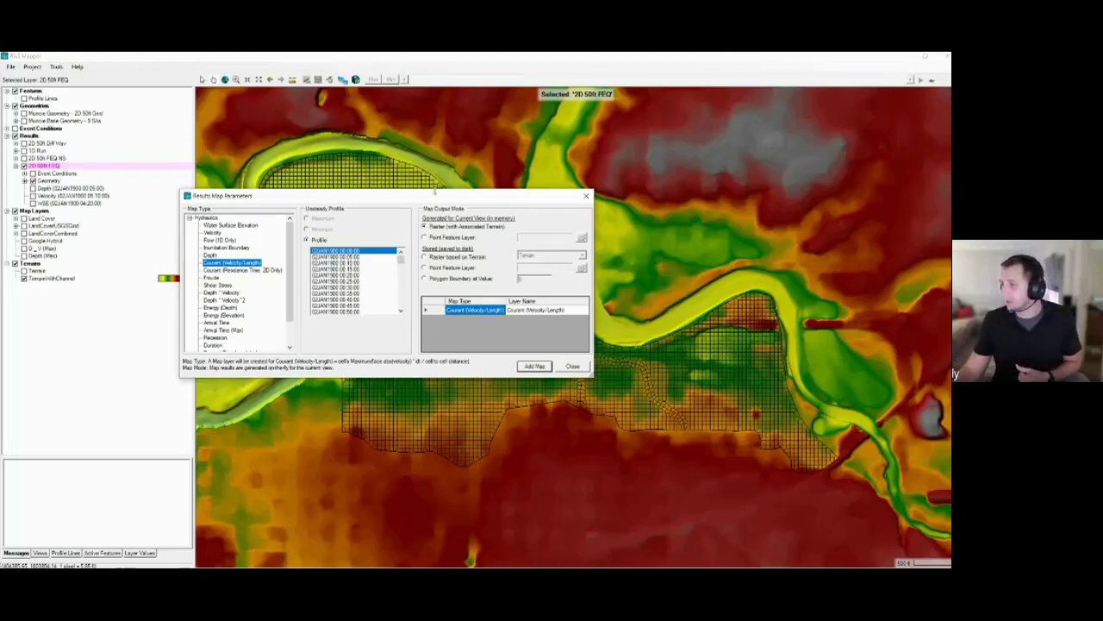
pyautogui.click(428, 258)
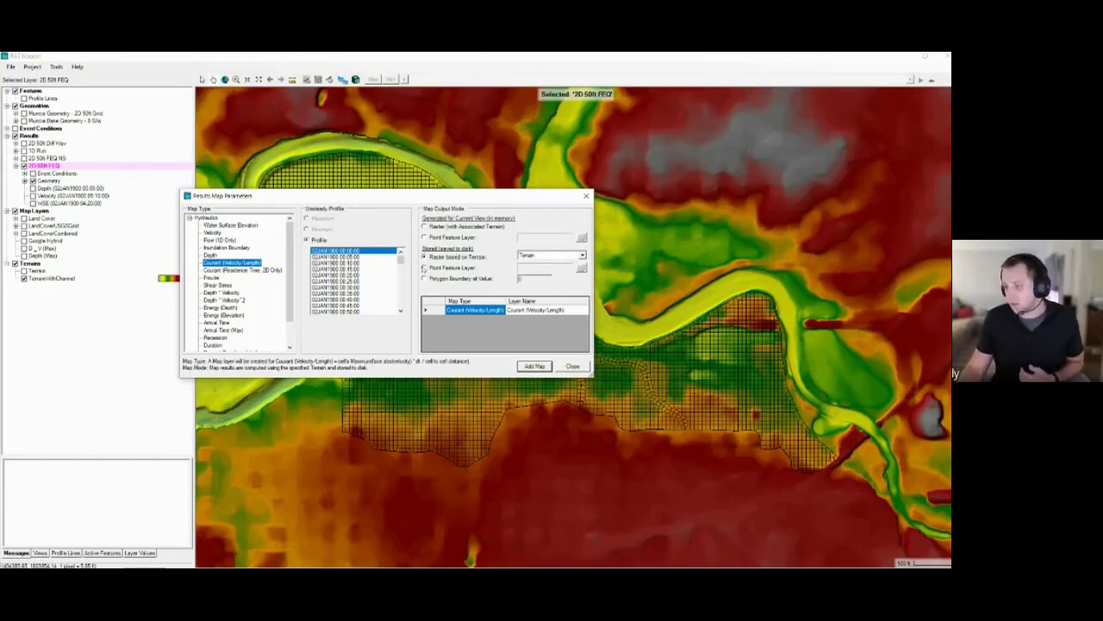
pyautogui.click(425, 227)
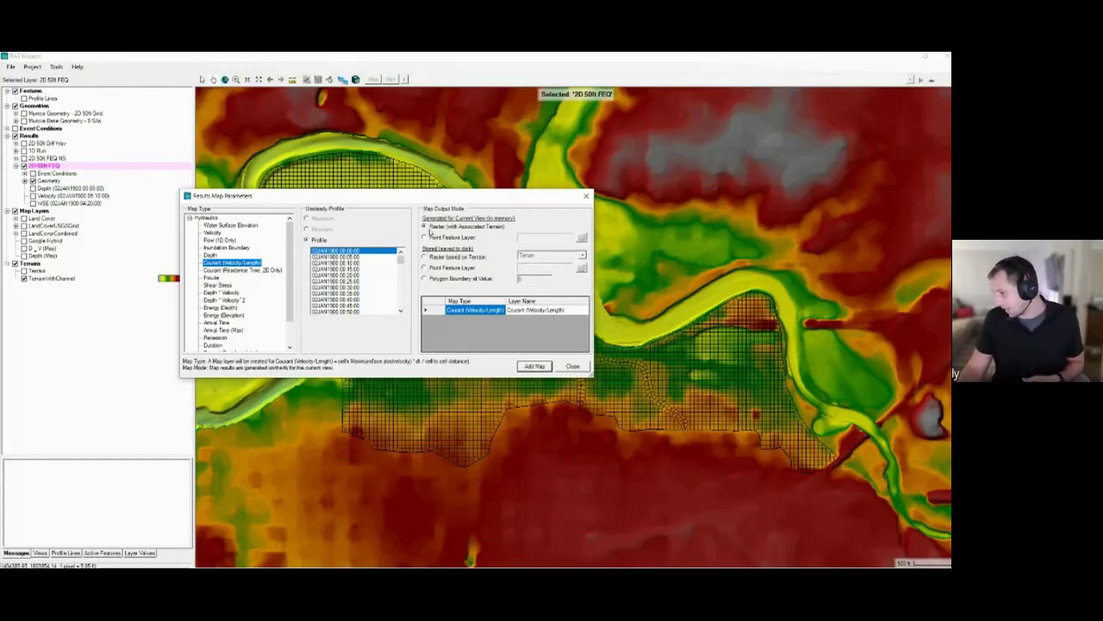
pyautogui.click(533, 367)
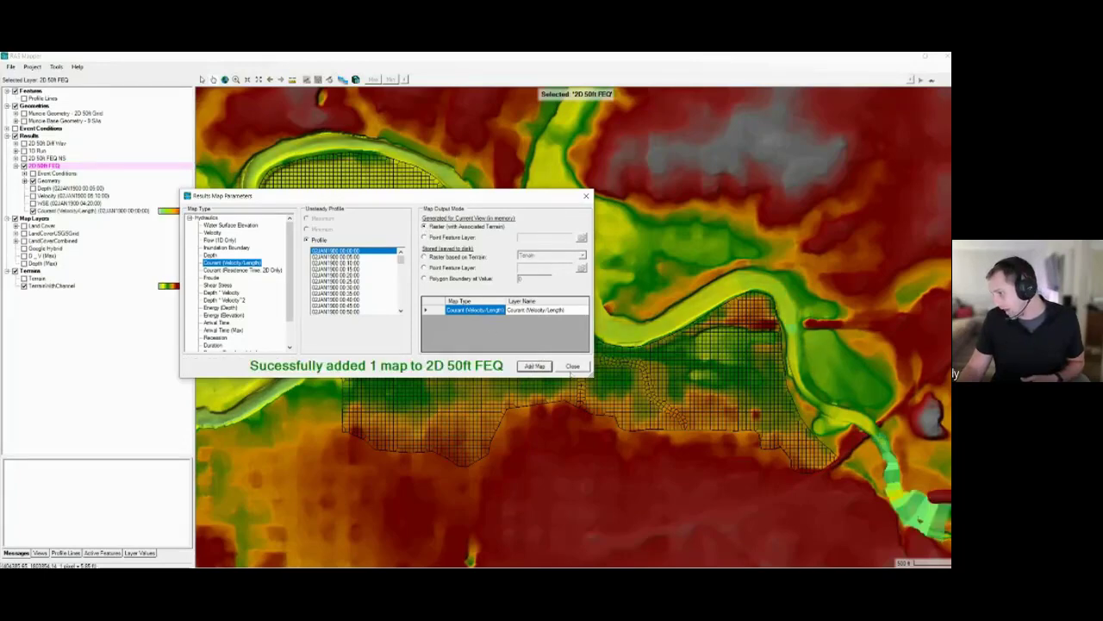
pyautogui.click(572, 367)
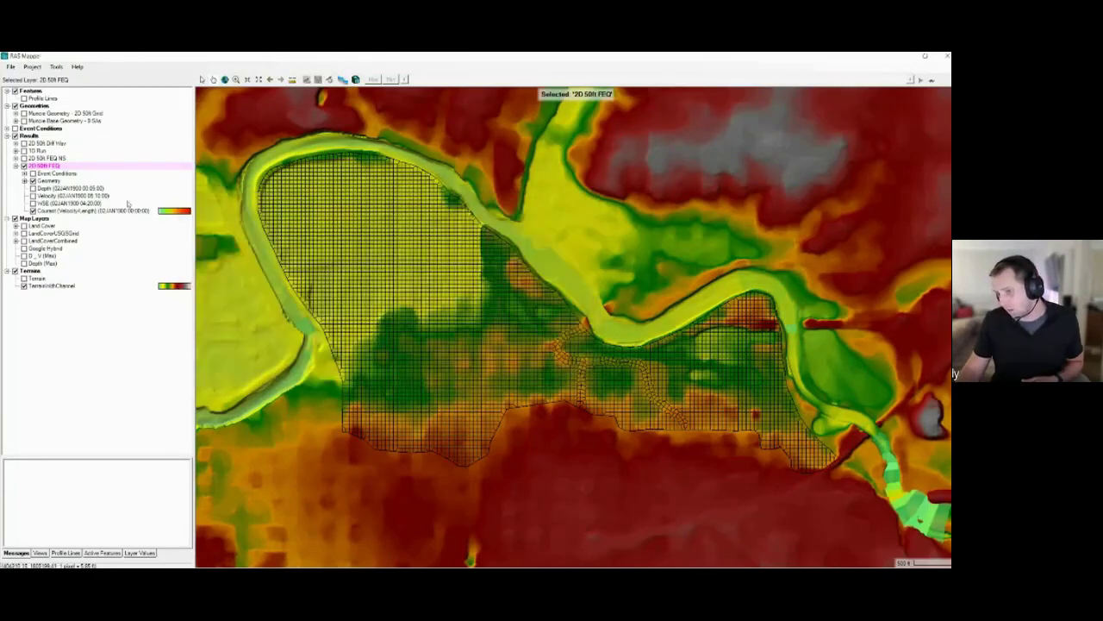
# - Step the Courant (Velocity/Length) map through time to 02JAN1900 08:25:00 and hide the result geometry's mesh
pyautogui.click(52, 211)
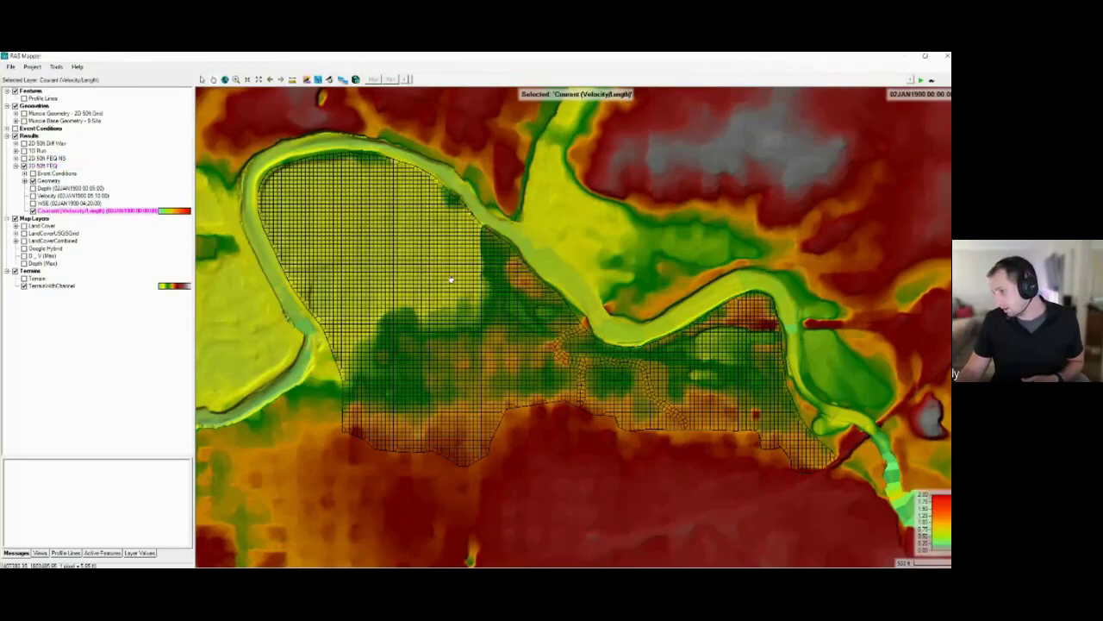
pyautogui.moveTo(451, 280); pyautogui.dragTo(410, 263)
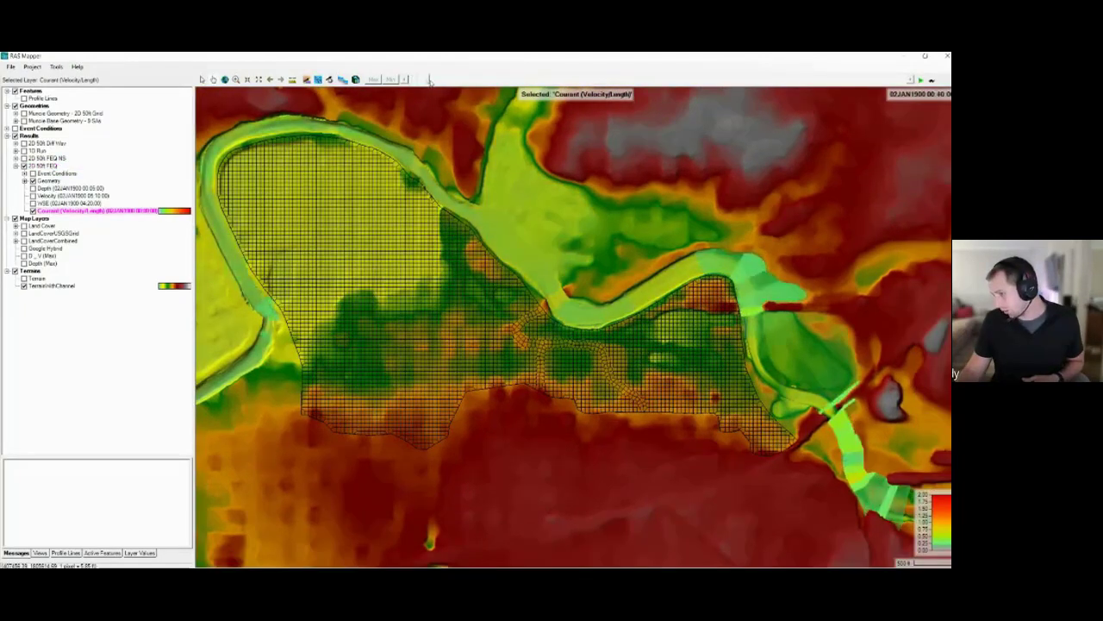
pyautogui.moveTo(430, 79); pyautogui.dragTo(439, 79)
pyautogui.scroll(-2, 439, 80)
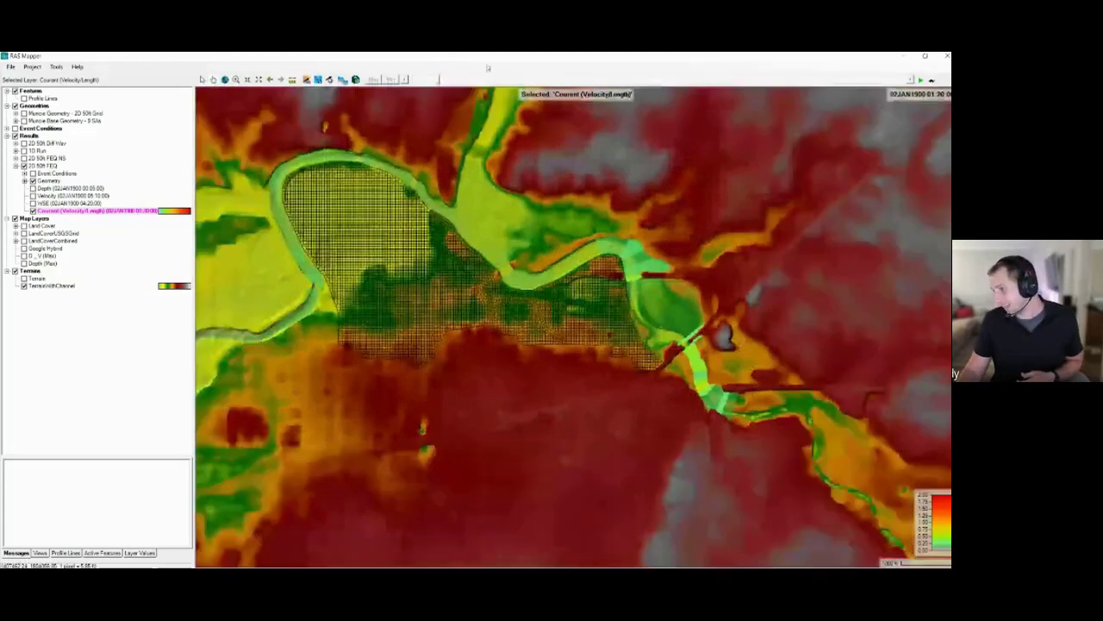
pyautogui.moveTo(438, 79); pyautogui.dragTo(584, 78)
pyautogui.click(32, 180)
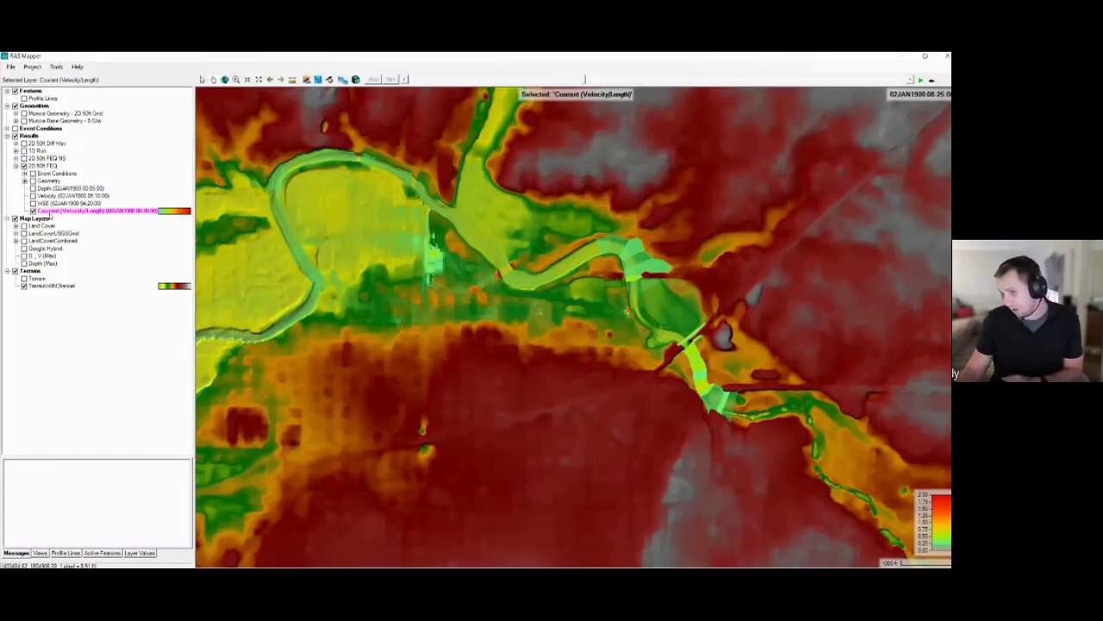
# - Set the alpha of the 0.00 value in the Courant map's surface fill to 255
pyautogui.doubleClick(51, 211)
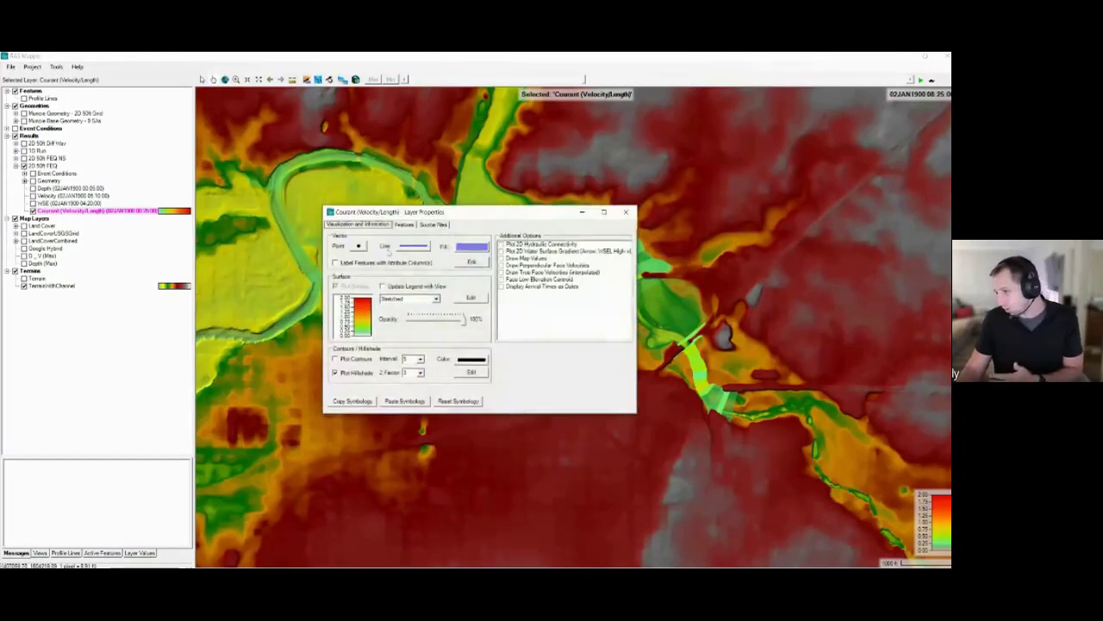
pyautogui.click(356, 316)
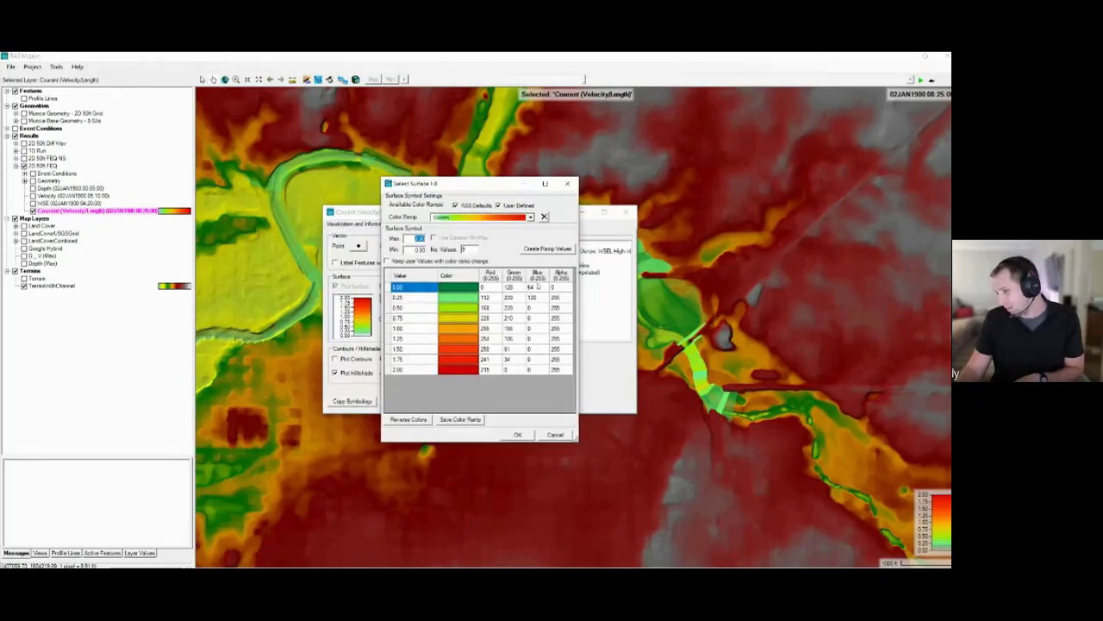
pyautogui.click(555, 287)
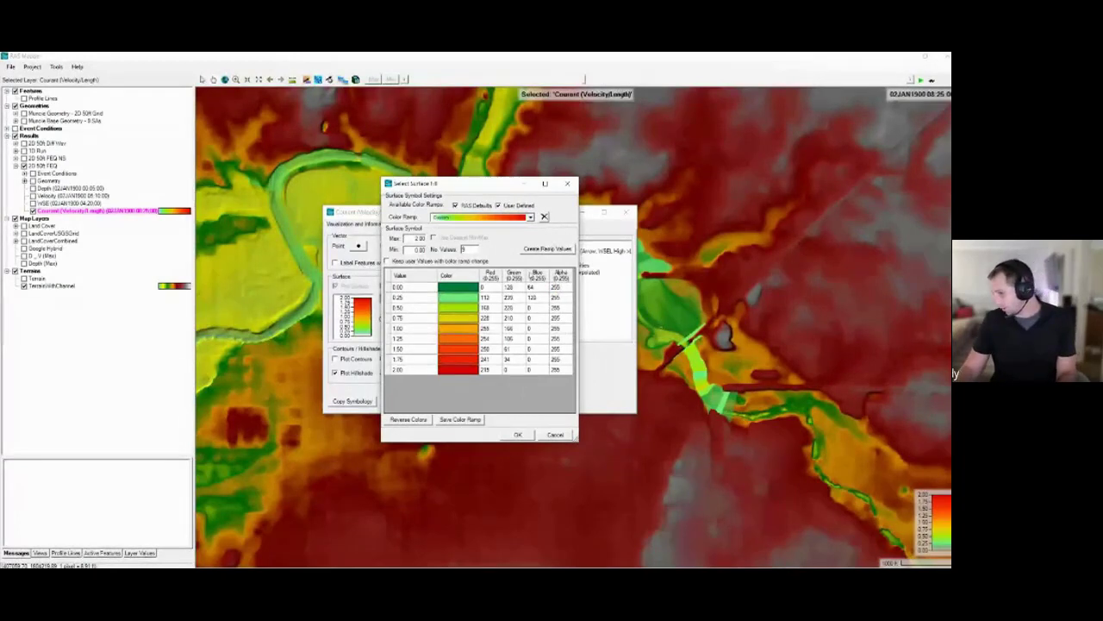
pyautogui.click(518, 436)
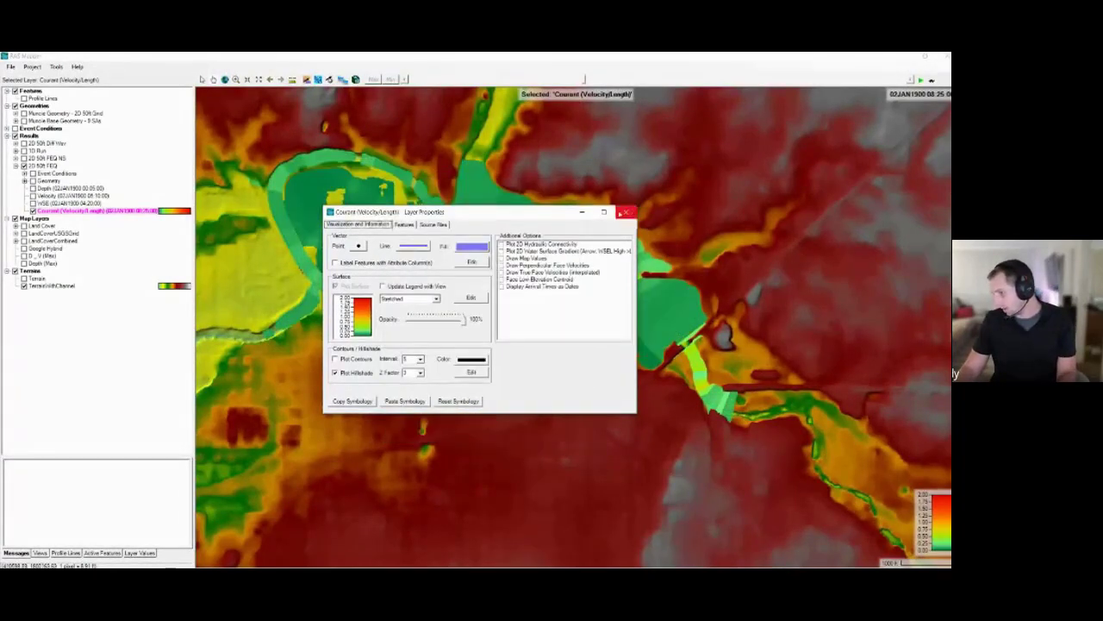
# - Advance the Courant map to 02JAN1900 12:45:00 and set the alpha of its 0.00 surface fill value to 0
pyautogui.moveTo(564, 216); pyautogui.dragTo(585, 409)
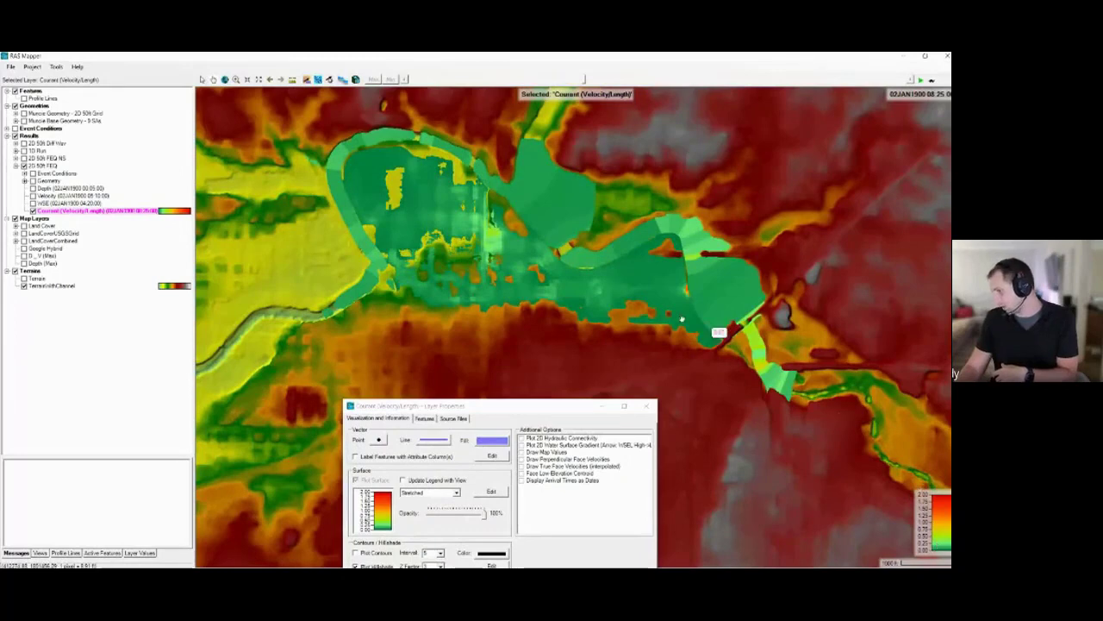
pyautogui.moveTo(644, 281); pyautogui.dragTo(656, 295)
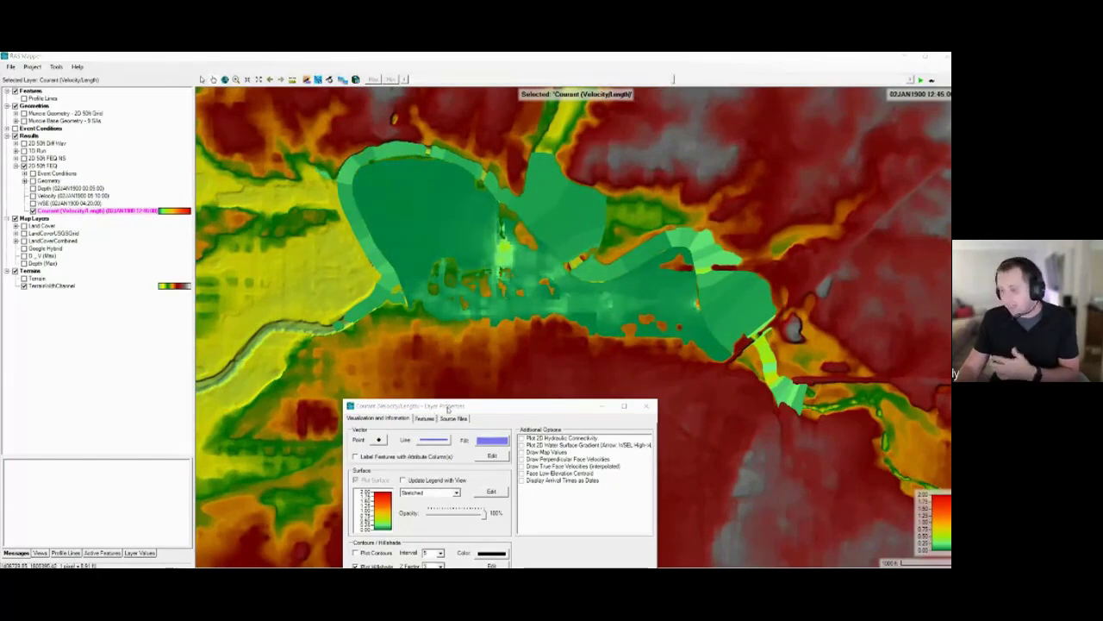
pyautogui.moveTo(448, 405); pyautogui.dragTo(329, 230)
pyautogui.click(406, 317)
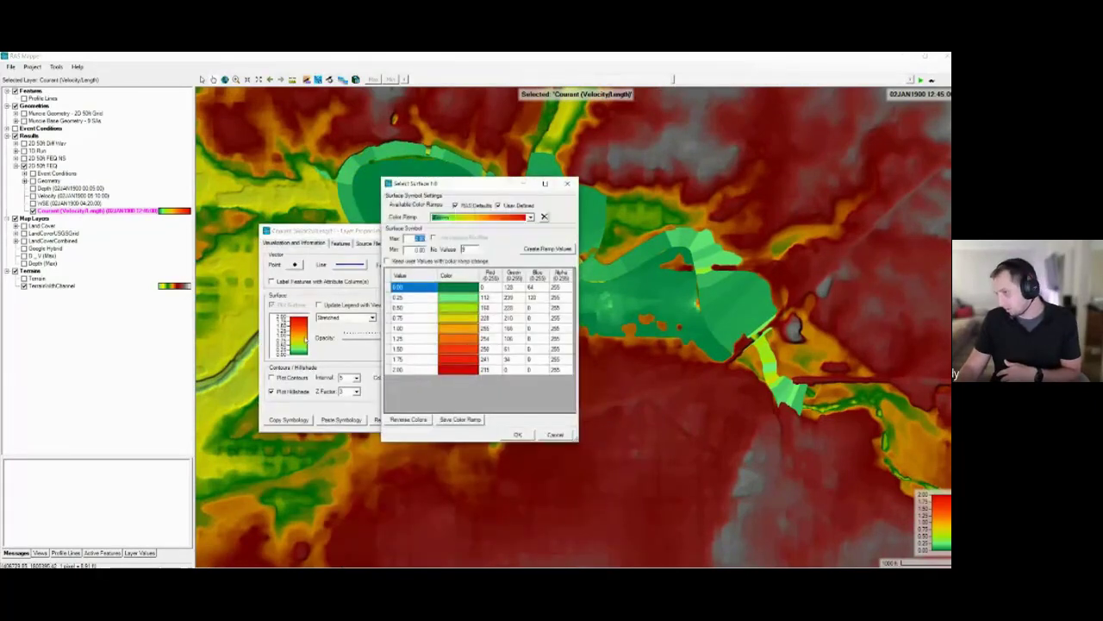
pyautogui.click(556, 286)
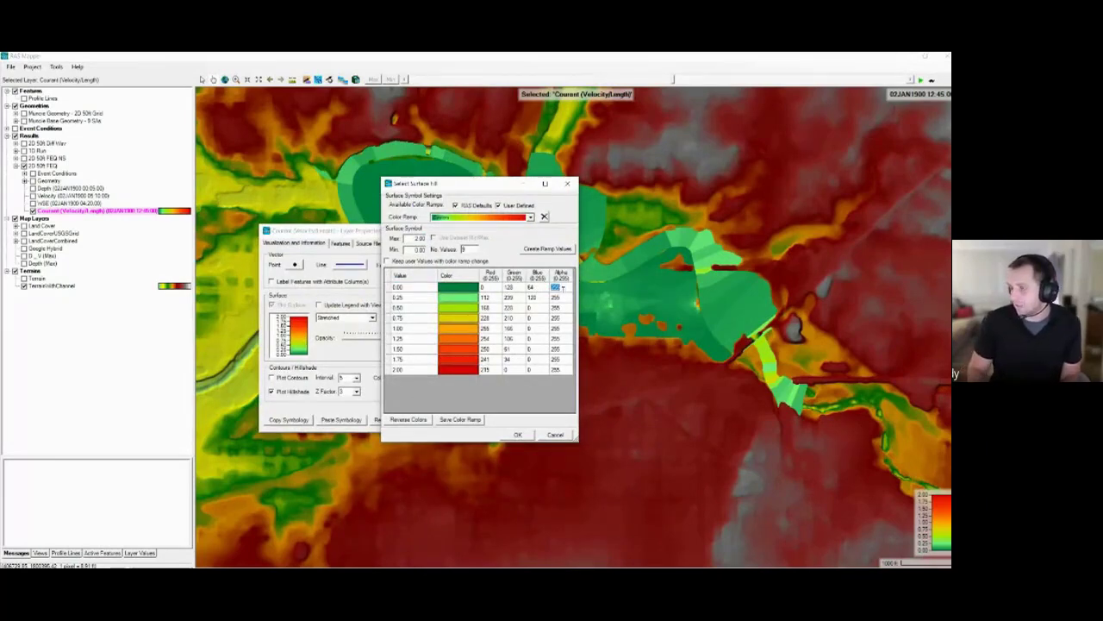
pyautogui.write('0')
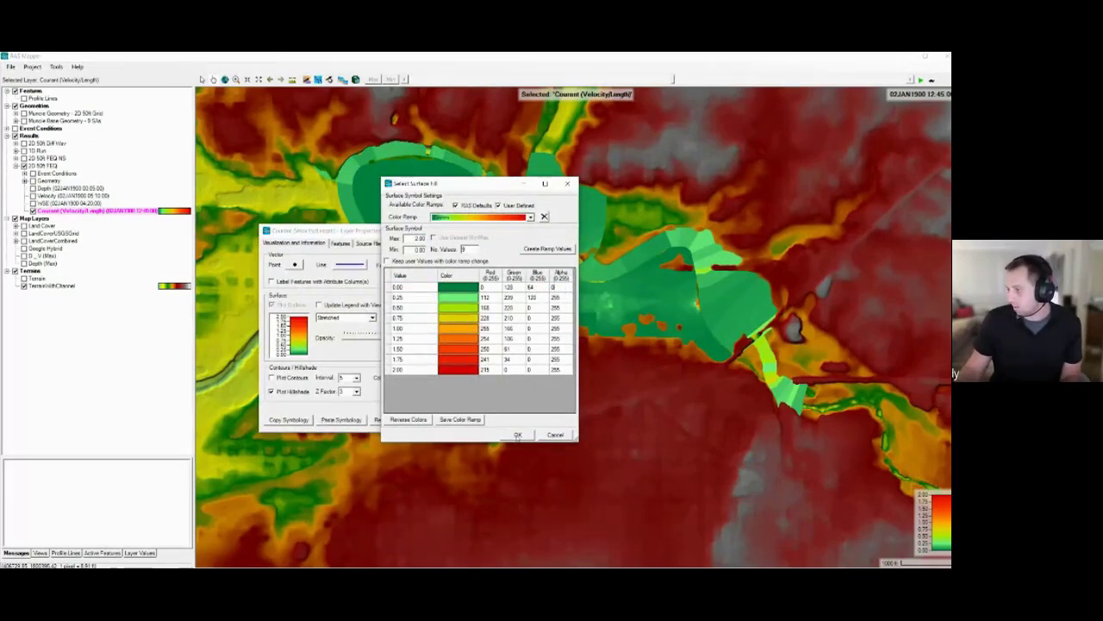
pyautogui.click(517, 436)
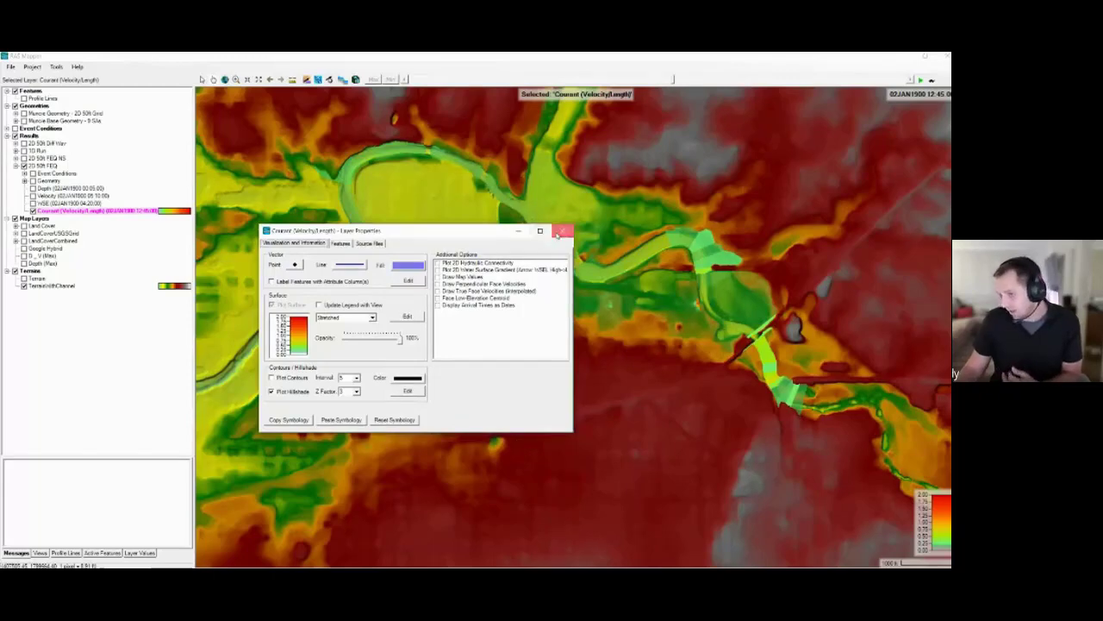
# - Turn off surface plotting for the TerrainWithChannel layer, keeping its hillshade
pyautogui.click(561, 231)
pyautogui.doubleClick(50, 286)
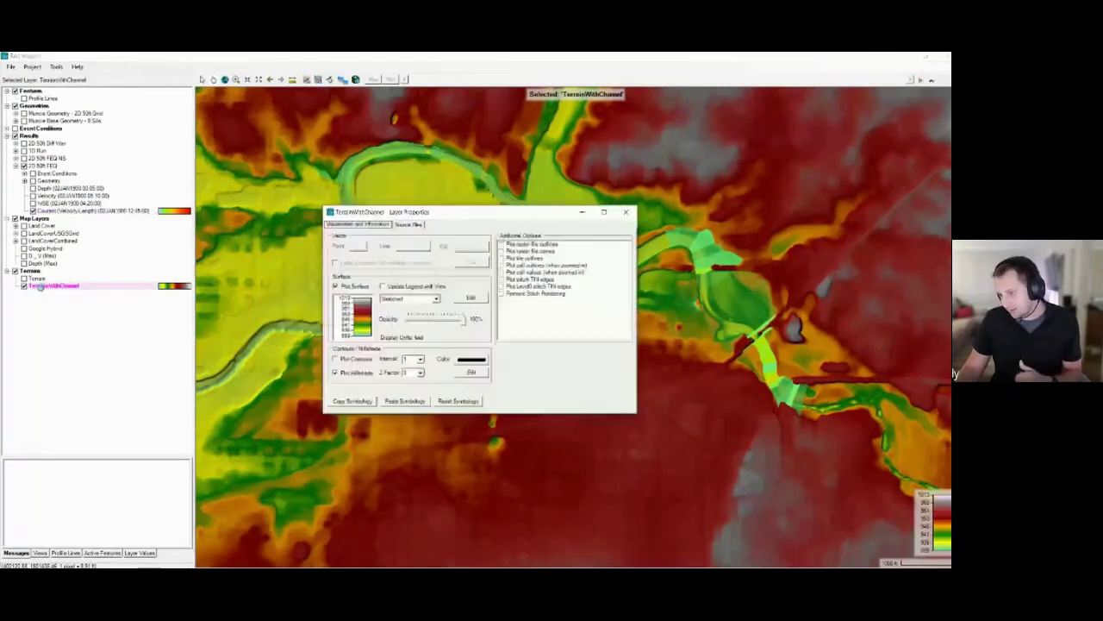
pyautogui.moveTo(406, 212); pyautogui.dragTo(357, 329)
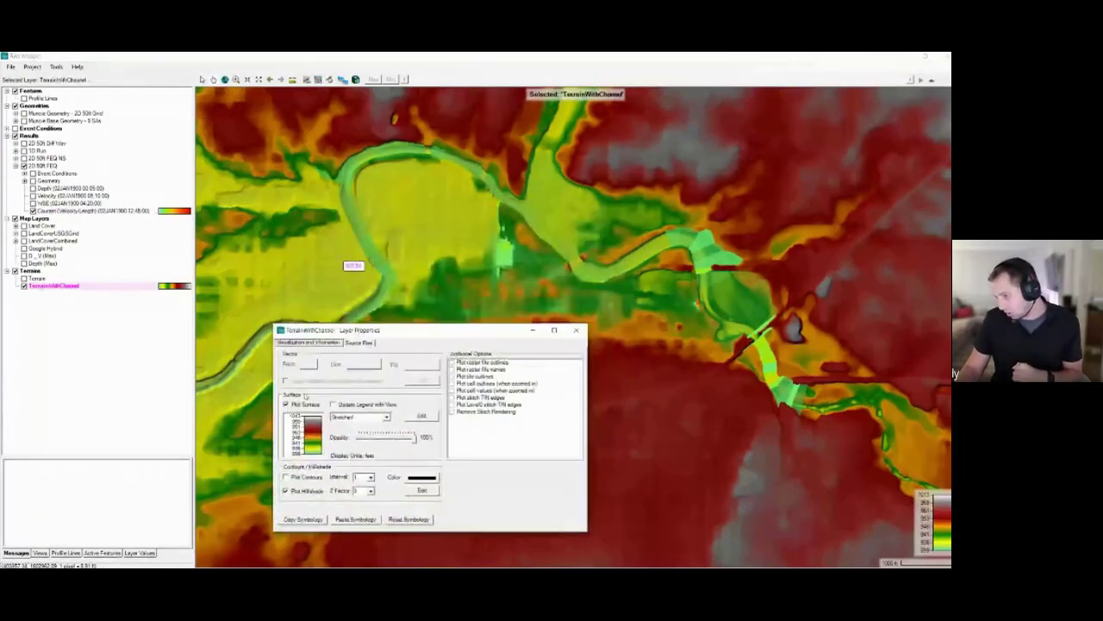
pyautogui.click(285, 405)
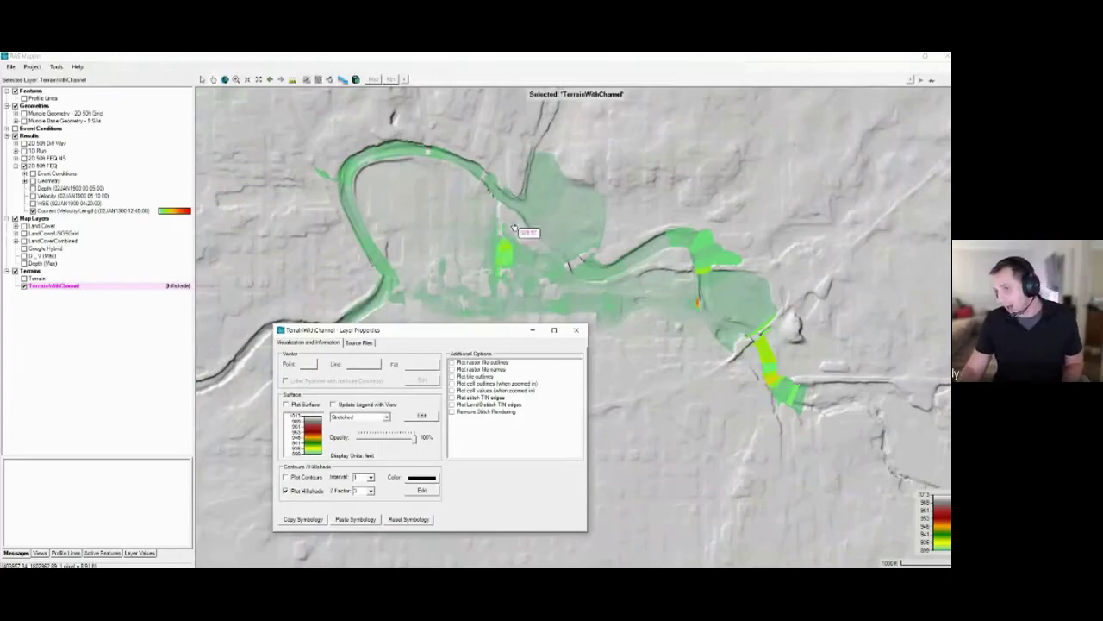
pyautogui.click(575, 332)
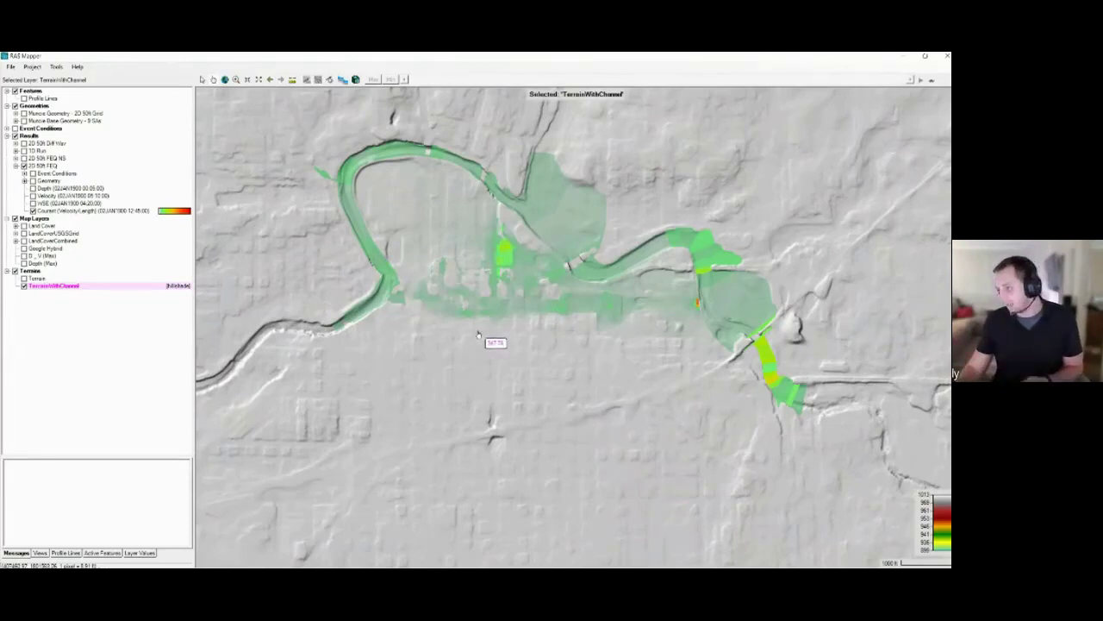
# - Step the Courant (Velocity/Length) map through time, including 02JAN1900 15:00:00, ending at 02JAN1900 14:15:00
pyautogui.scroll(1, 483, 334)
pyautogui.moveTo(424, 192); pyautogui.dragTo(414, 231)
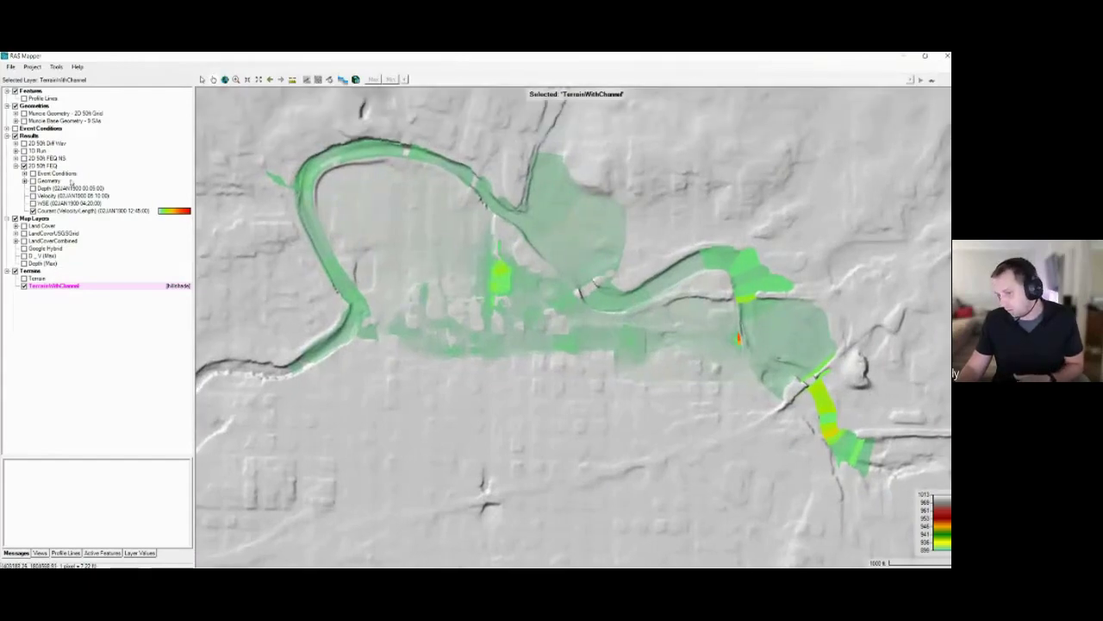
pyautogui.click(49, 211)
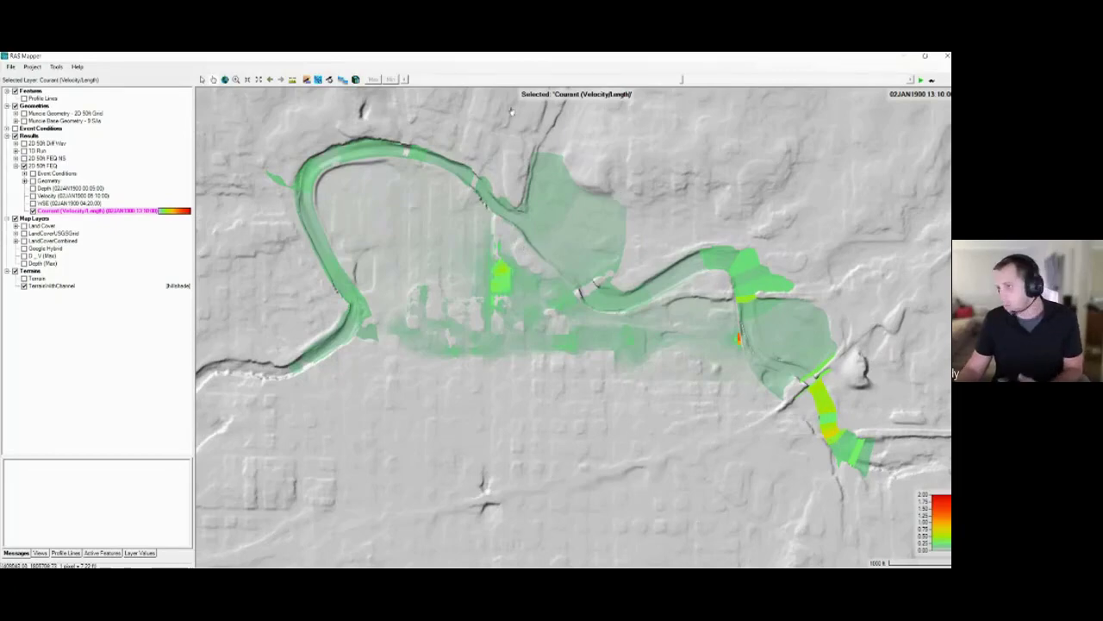
pyautogui.moveTo(683, 79); pyautogui.dragTo(720, 79)
pyautogui.scroll(1, 763, 329)
pyautogui.scroll(2, 763, 329)
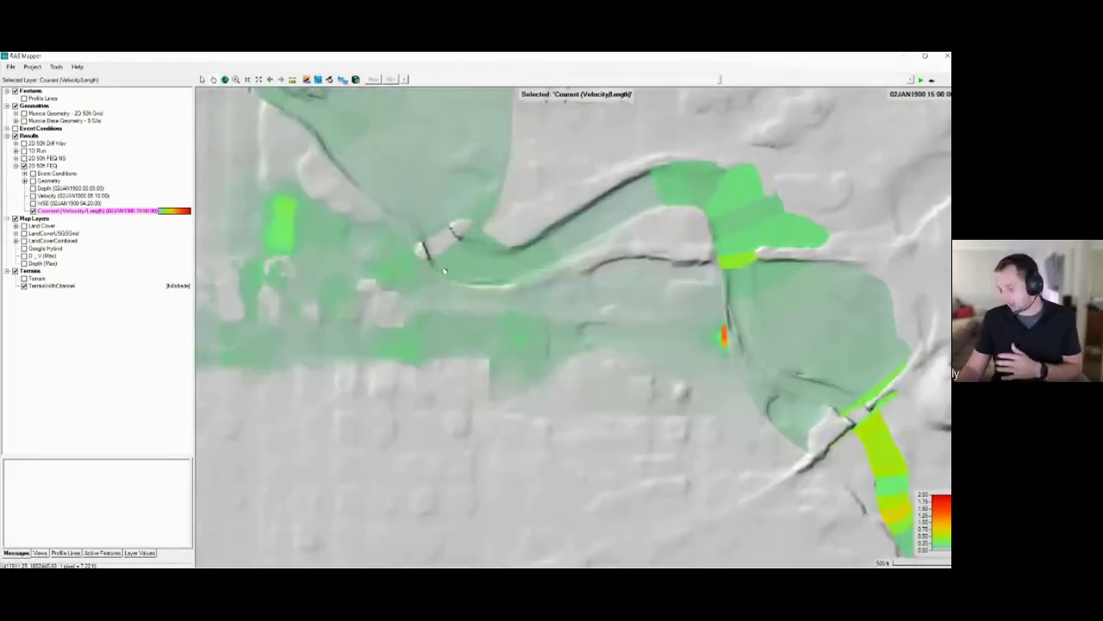
pyautogui.moveTo(648, 313); pyautogui.dragTo(526, 311)
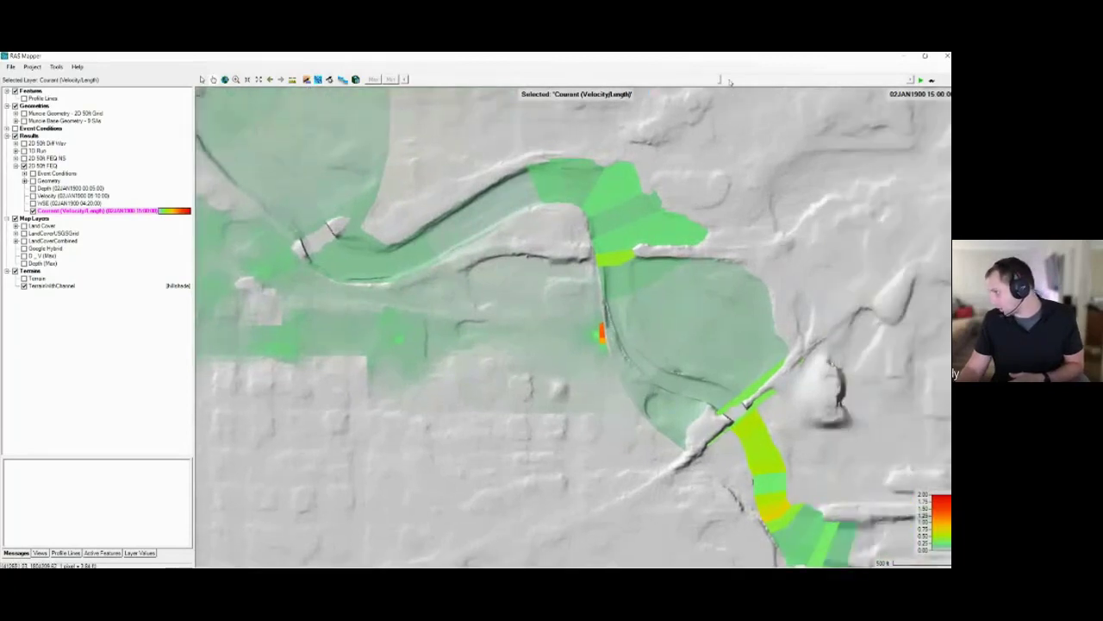
pyautogui.moveTo(721, 80)
pyautogui.mouseDown()
pyautogui.moveTo(910, 79)
pyautogui.moveTo(495, 80)
pyautogui.moveTo(704, 80)
pyautogui.mouseUp()
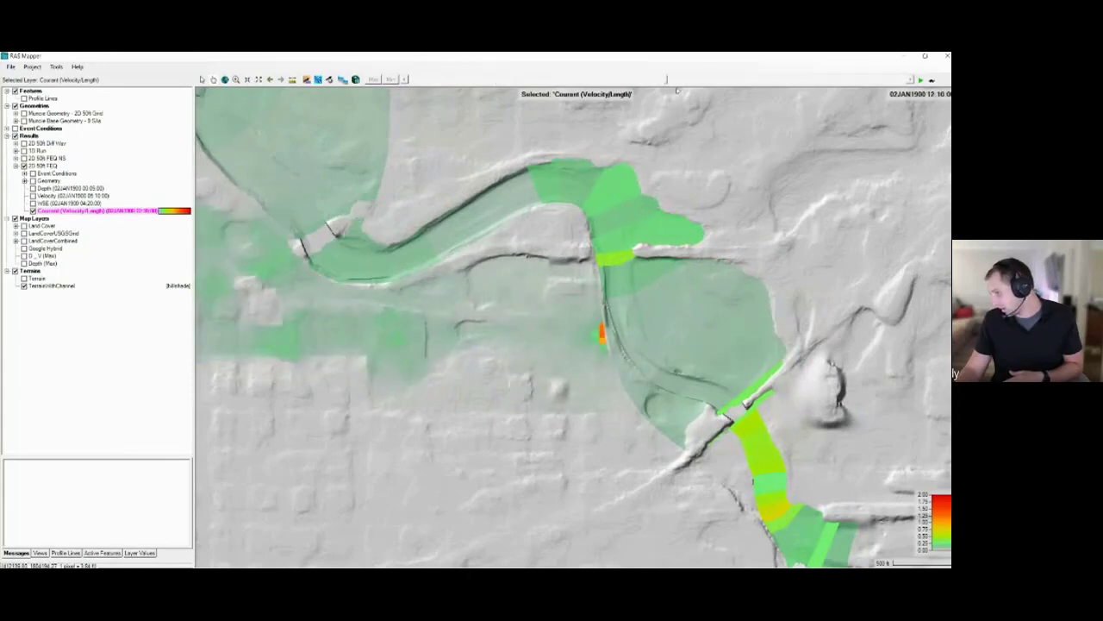
# - Plot the Courant (Velocity/Length) time series at the orange-red high-Courant cell beside the levee and examine it
pyautogui.scroll(3, 603, 339)
pyautogui.scroll(2, 603, 339)
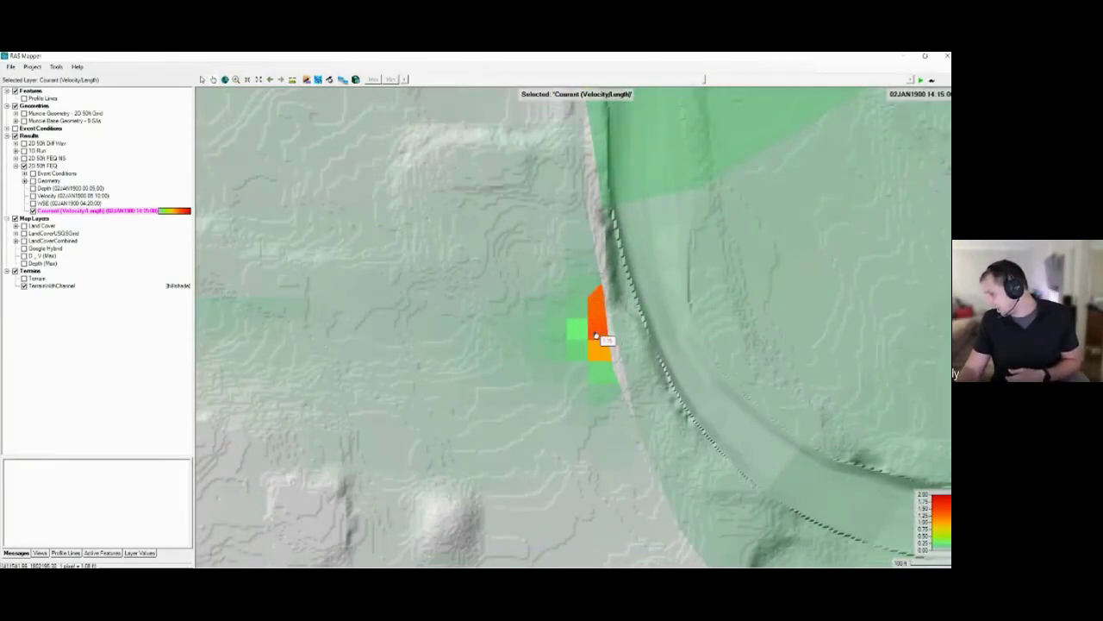
pyautogui.rightClick(601, 336)
pyautogui.moveTo(664, 344)
pyautogui.click(729, 383)
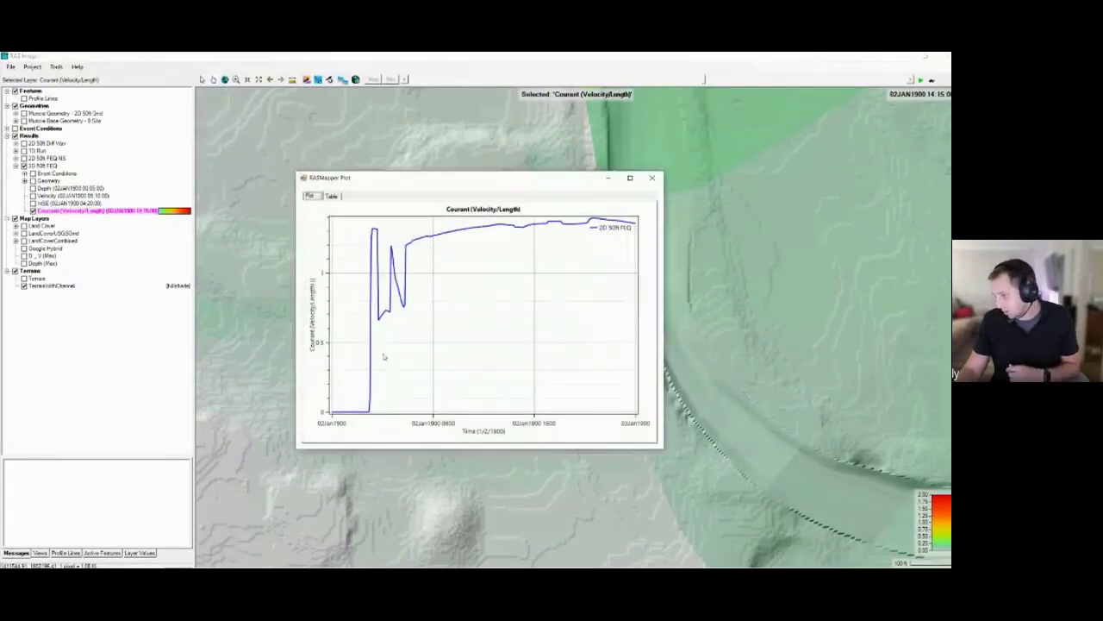
pyautogui.moveTo(472, 223)
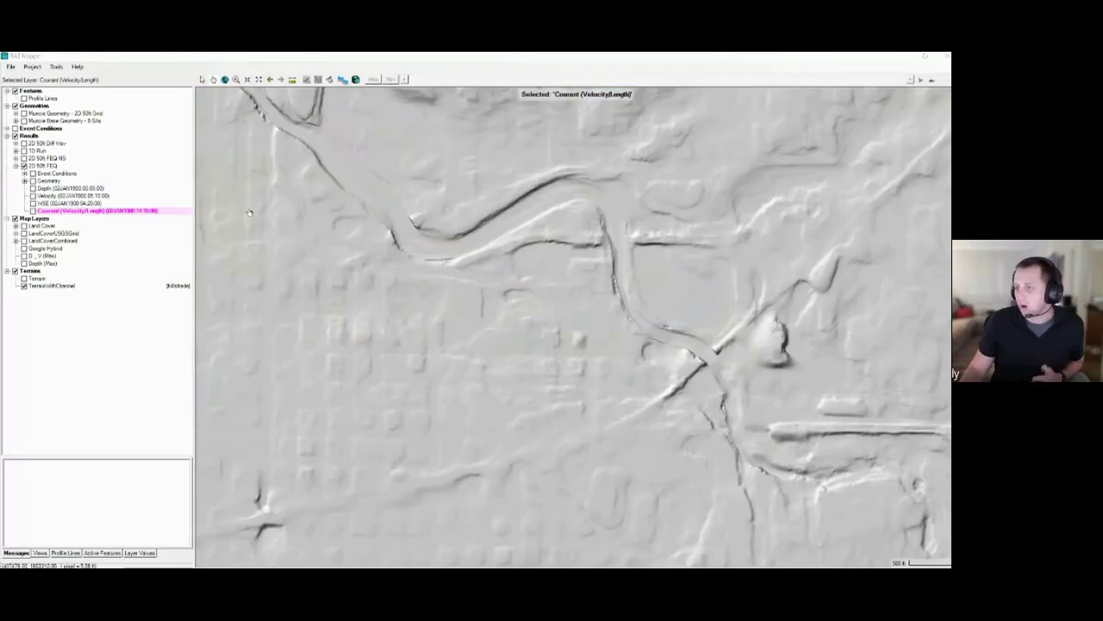
# - Add an Arrival Time map to 2D 50ft FEQ, in hours from the start of simulation, as an in-memory raster with associated terrain
pyautogui.rightClick(31, 166)
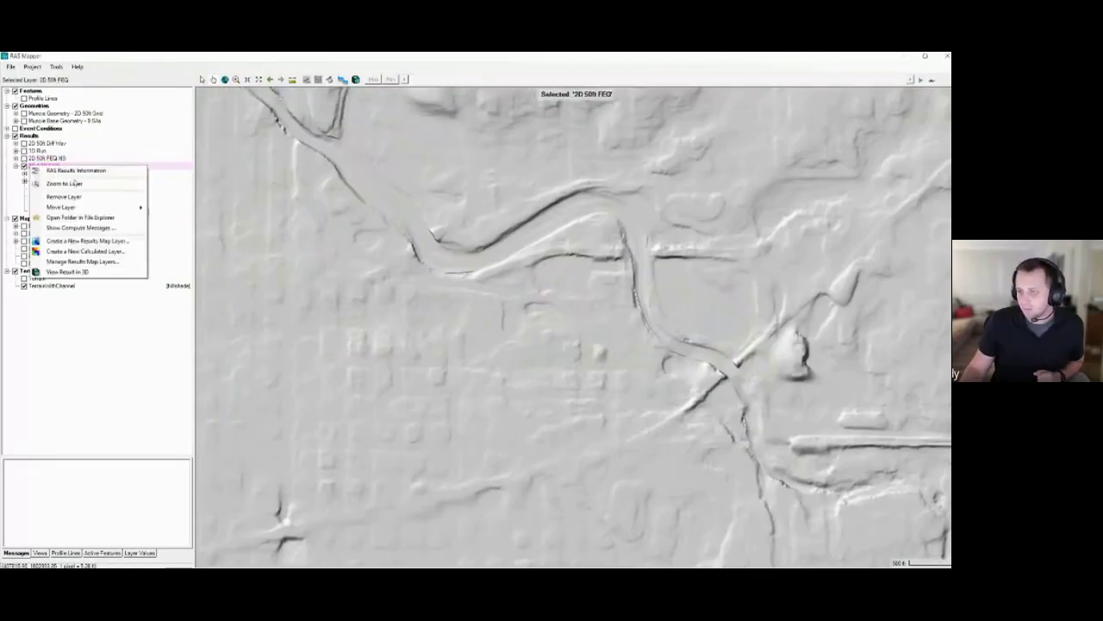
pyautogui.click(86, 240)
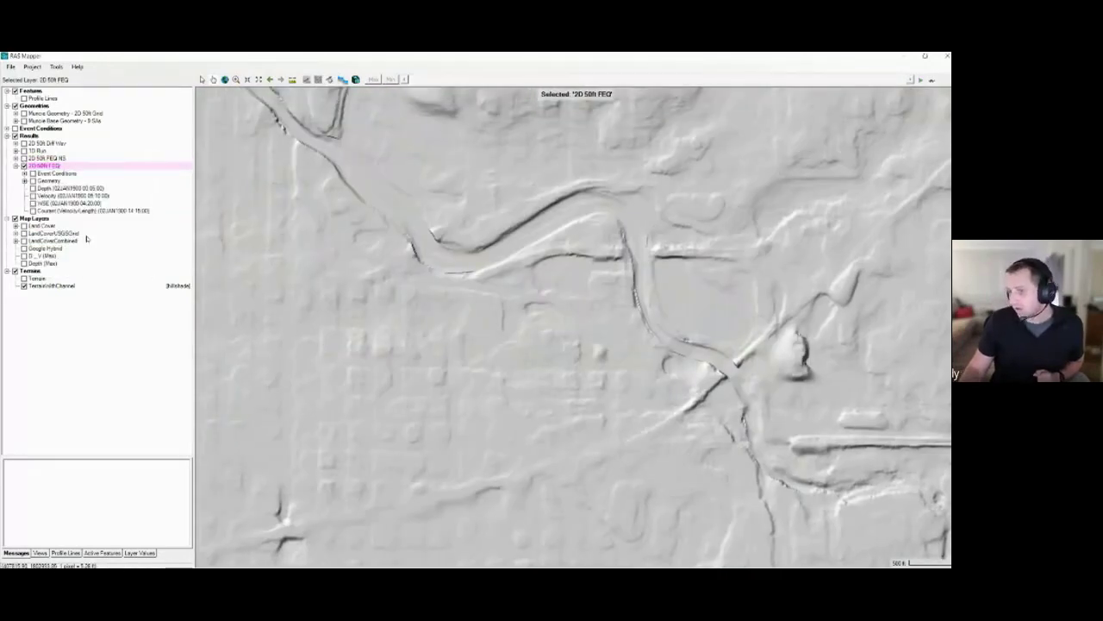
pyautogui.scroll(-1, 337, 264)
pyautogui.scroll(1, 335, 273)
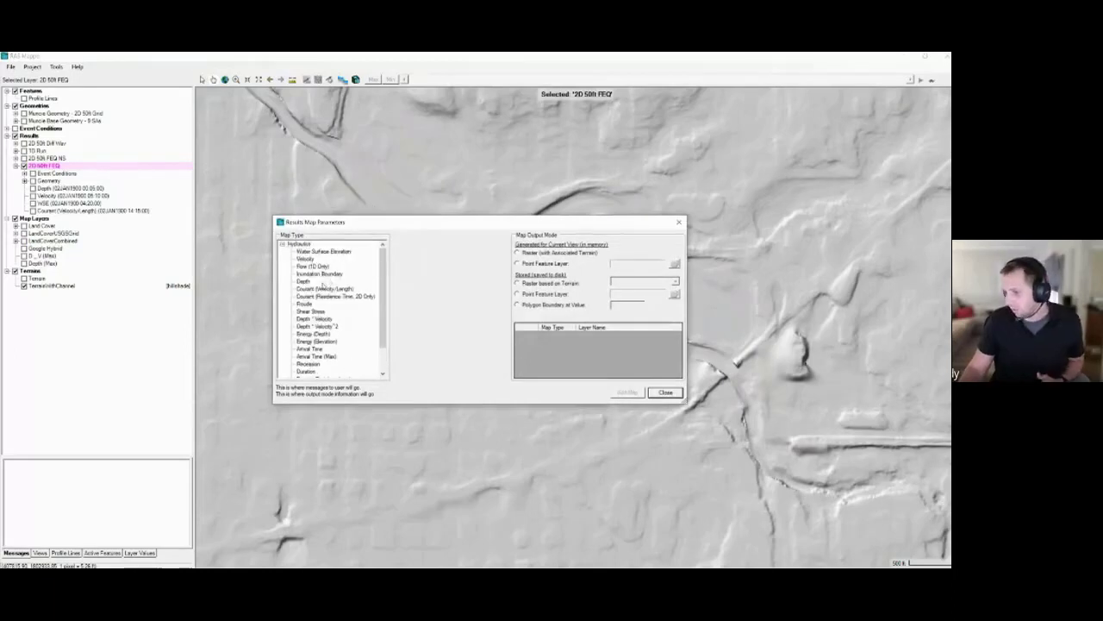
pyautogui.click(312, 267)
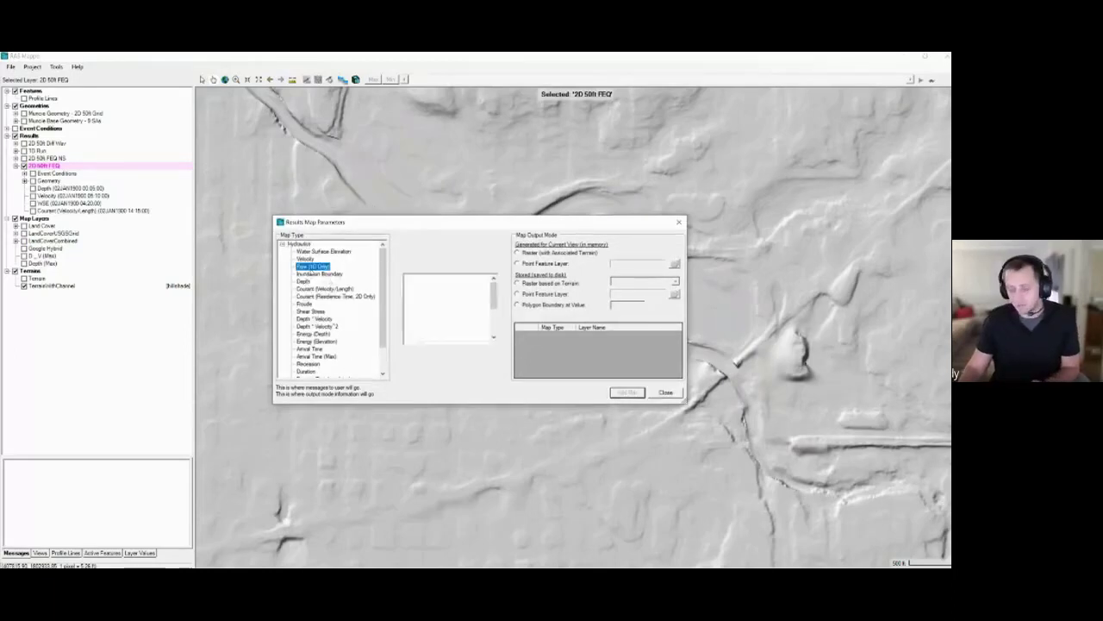
pyautogui.click(333, 274)
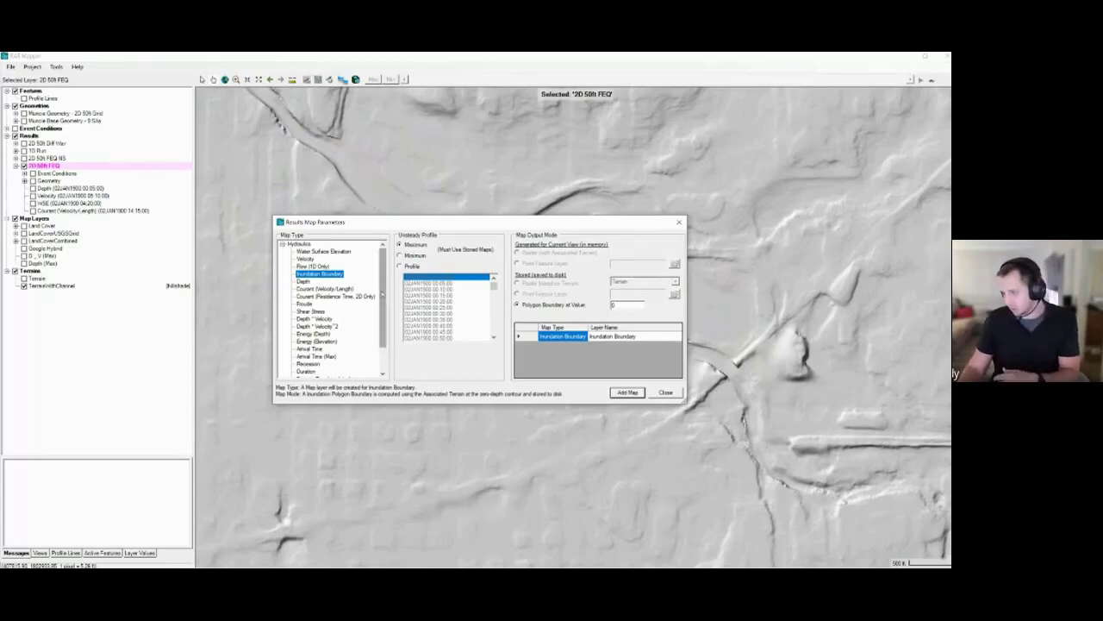
pyautogui.click(317, 348)
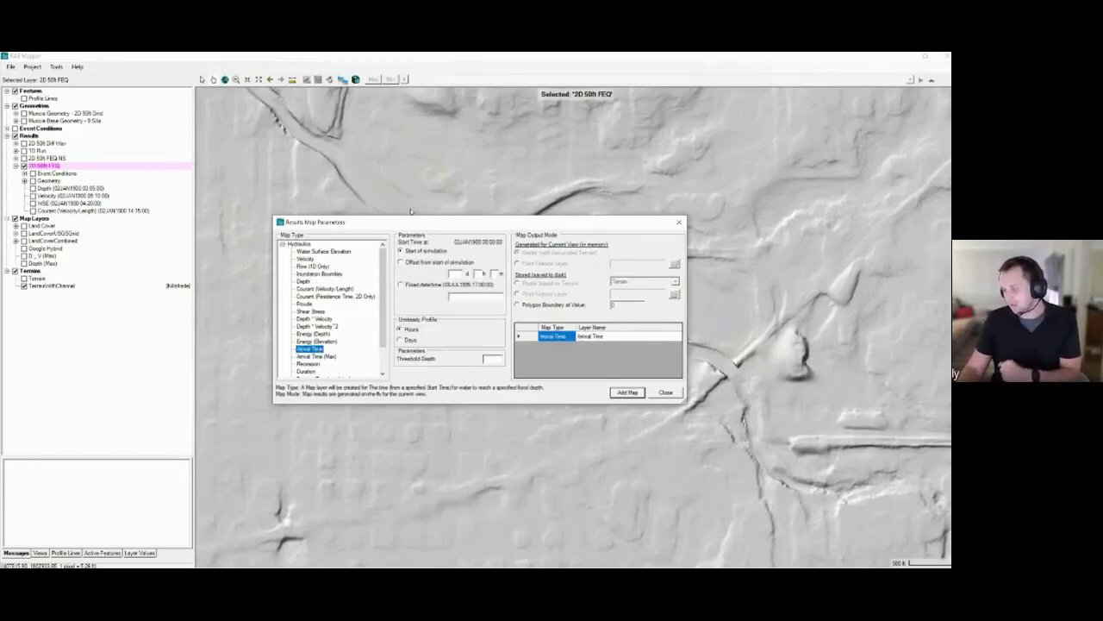
pyautogui.moveTo(411, 220); pyautogui.dragTo(278, 191)
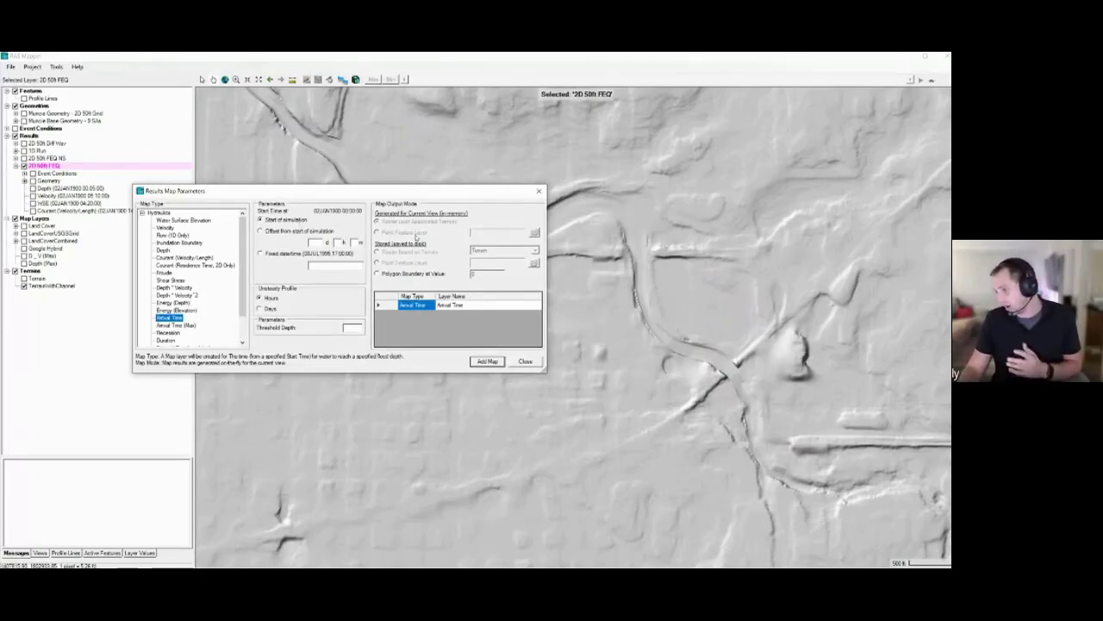
pyautogui.click(173, 221)
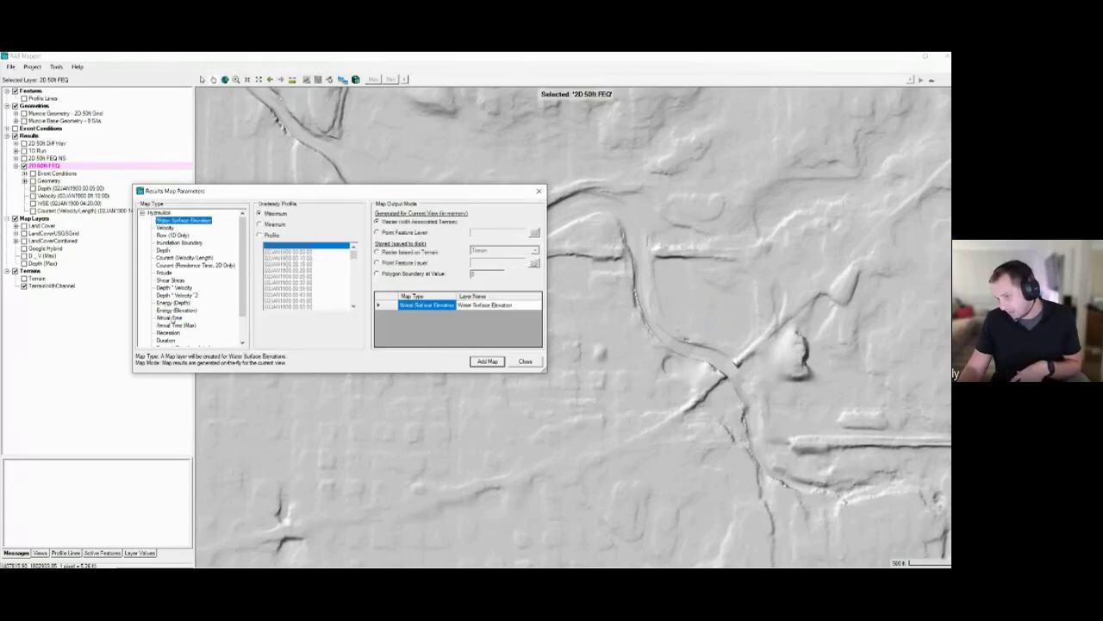
pyautogui.click(172, 318)
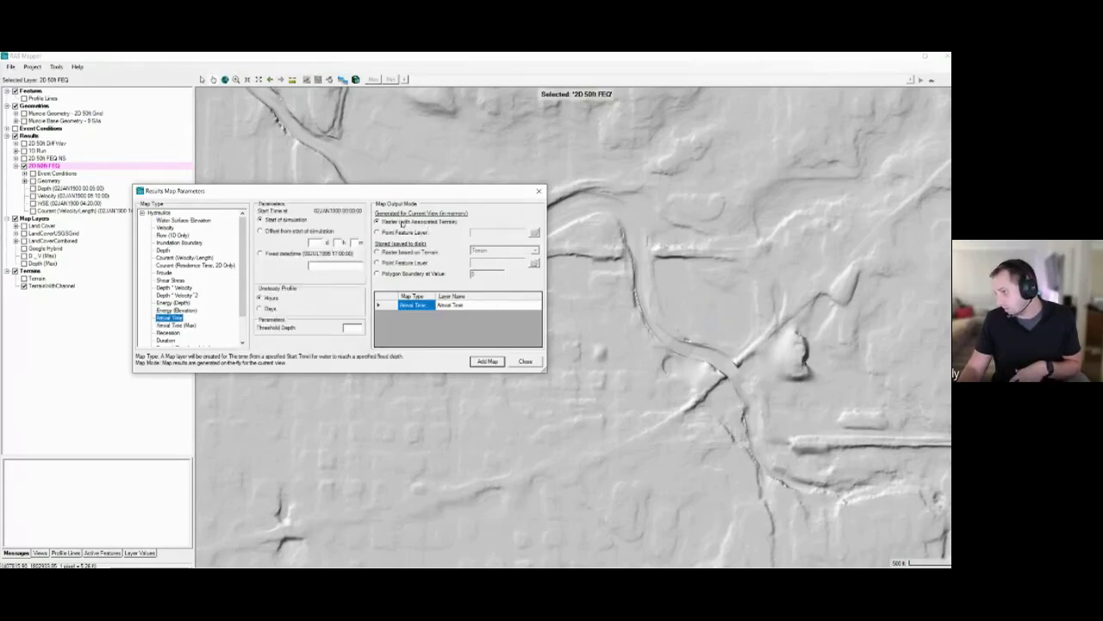
pyautogui.click(487, 362)
pyautogui.click(528, 360)
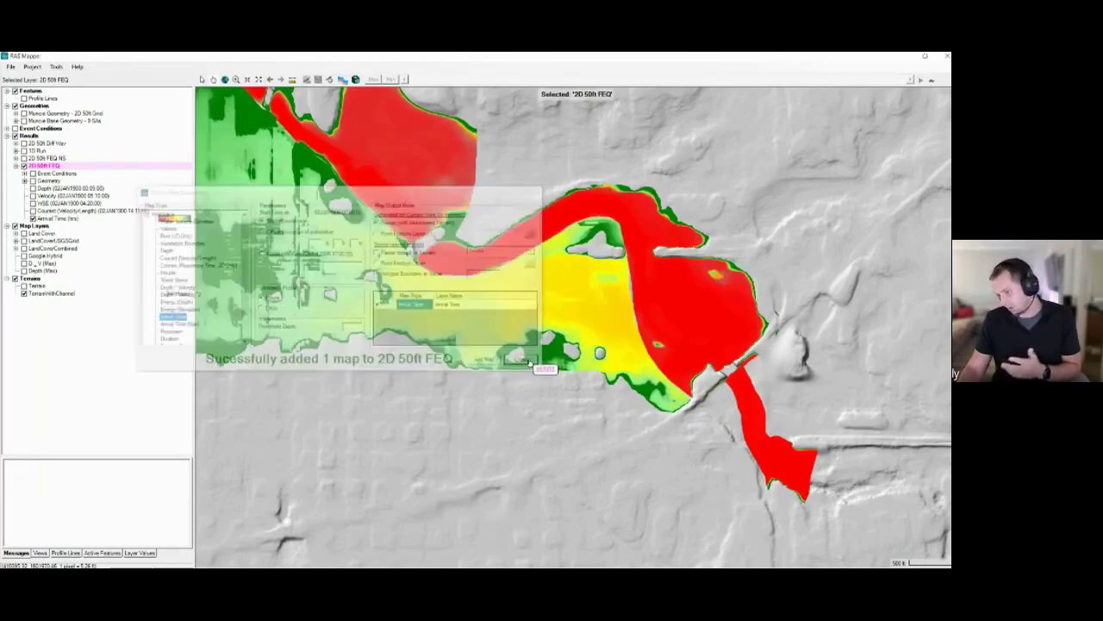
# - Add a second Arrival Time map to 2D 50ft FEQ, in hours, as a stored raster based on Terrain
pyautogui.moveTo(308, 250); pyautogui.dragTo(466, 275)
pyautogui.scroll(-1, 468, 275)
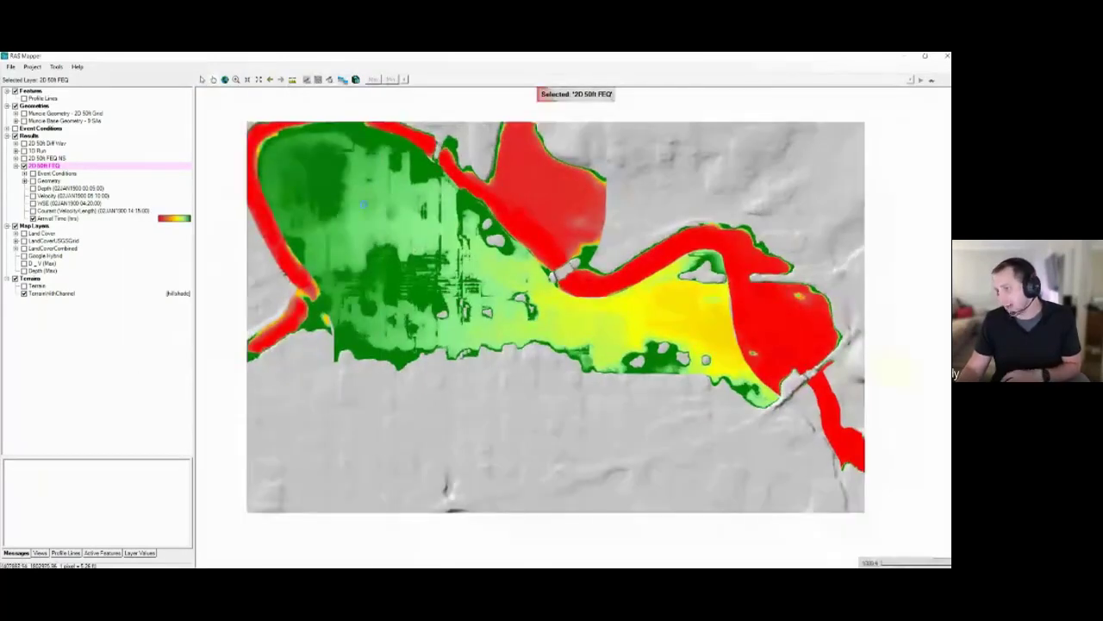
pyautogui.scroll(2, 364, 204)
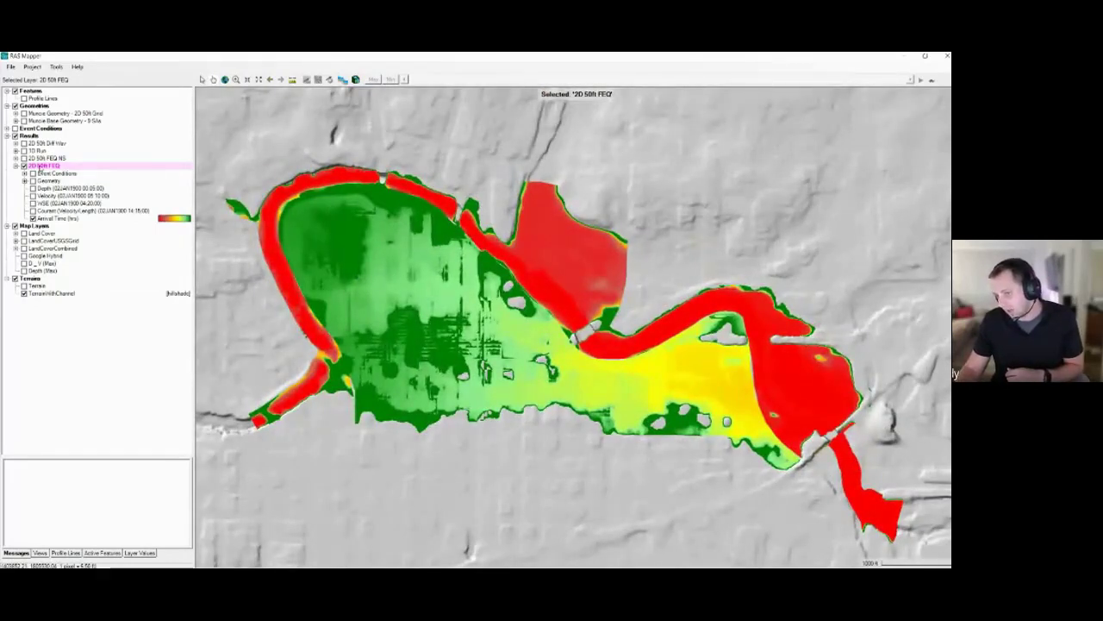
pyautogui.rightClick(39, 168)
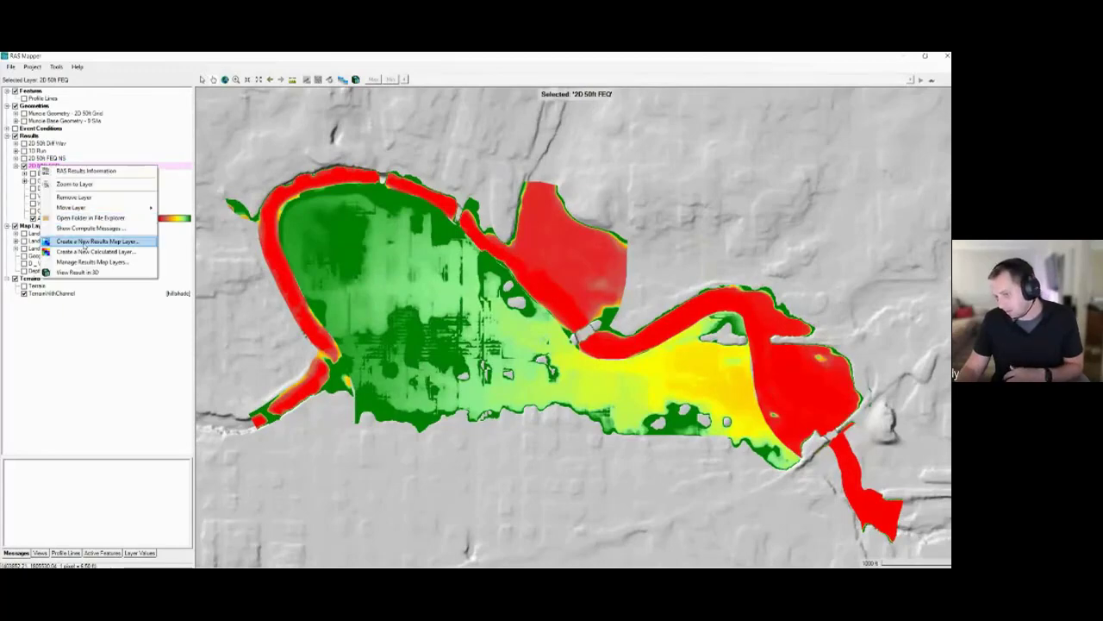
pyautogui.click(84, 241)
pyautogui.click(310, 348)
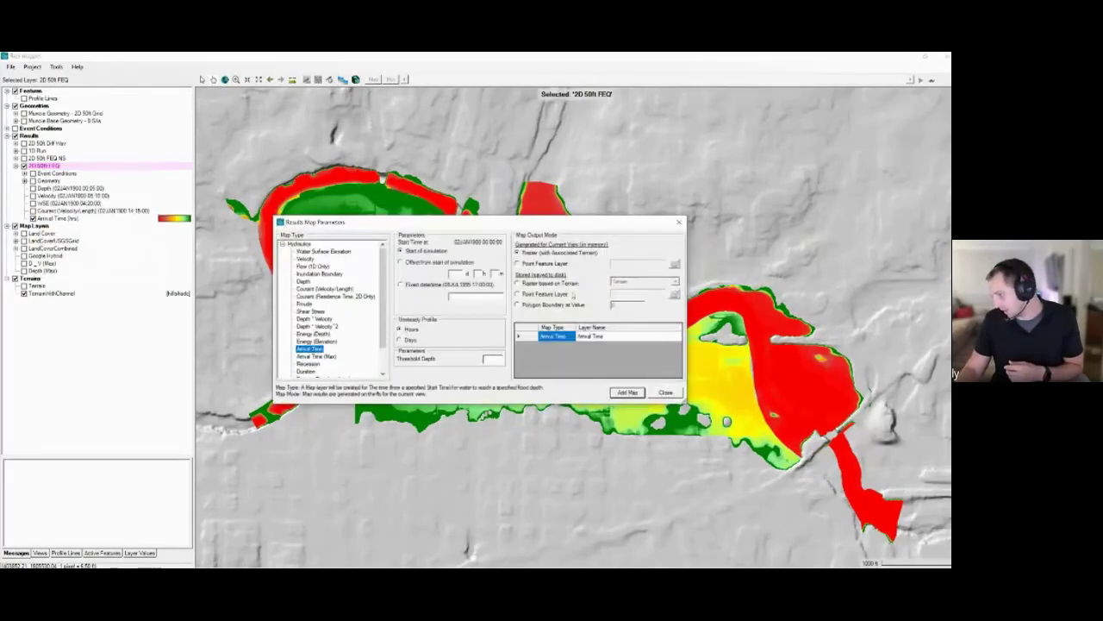
pyautogui.click(534, 284)
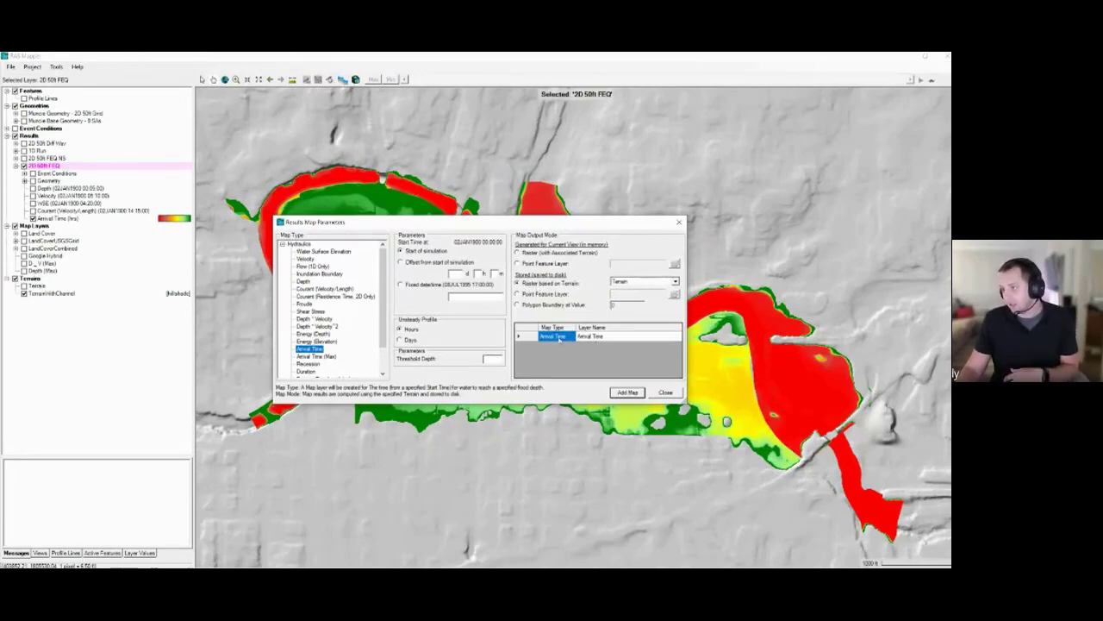
pyautogui.click(628, 392)
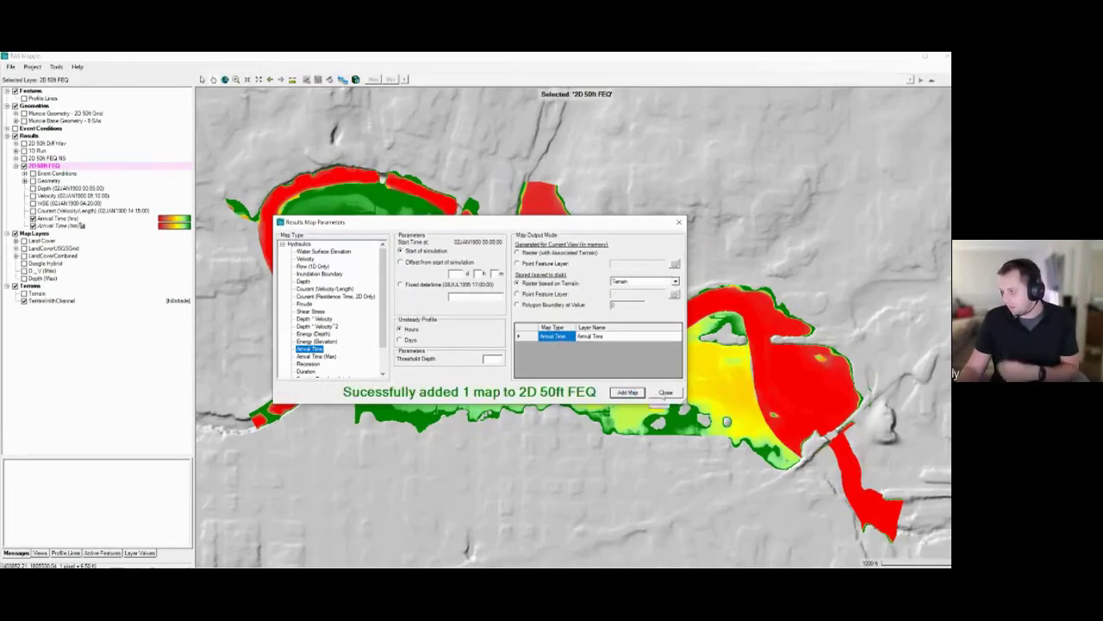
pyautogui.click(665, 392)
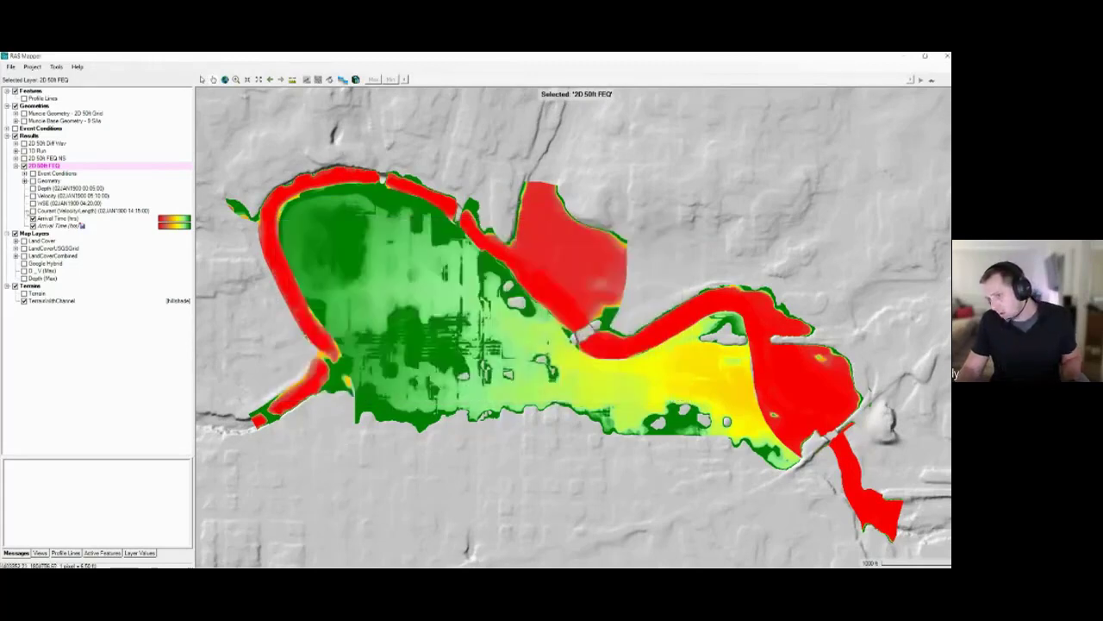
# - Hide the in-memory Arrival Time map and check the layer properties of the stored Arrival Time map
pyautogui.click(33, 218)
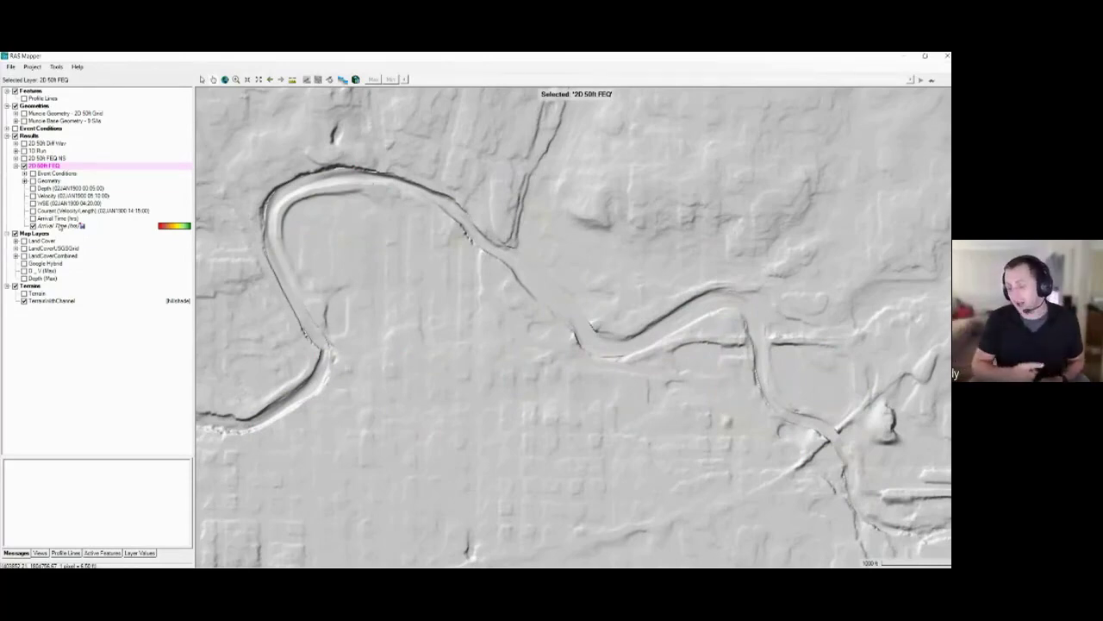
pyautogui.click(61, 226)
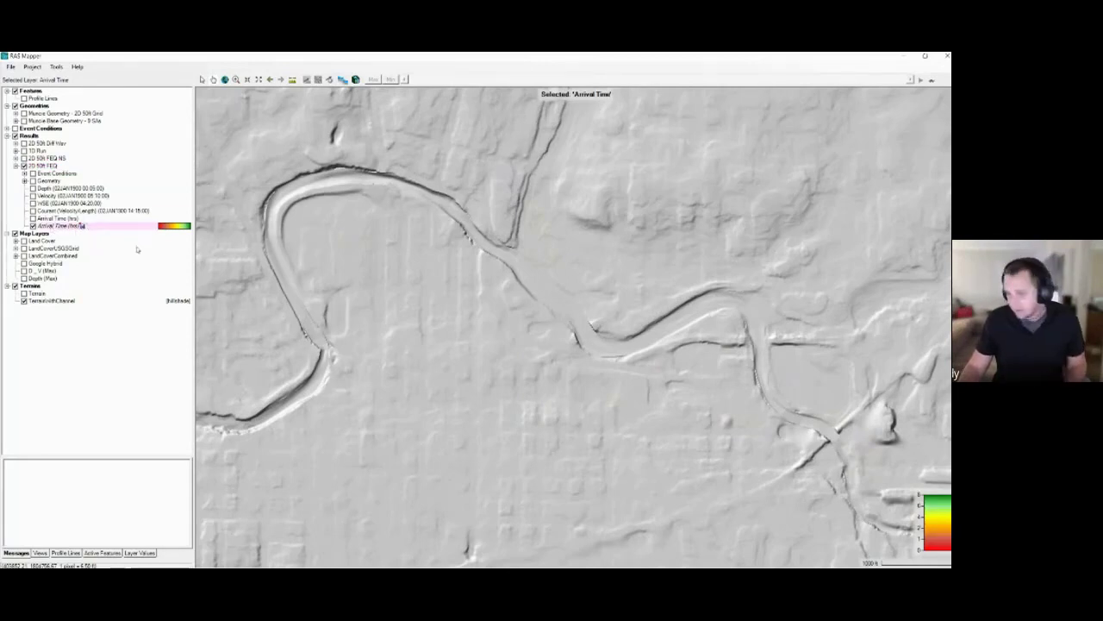
pyautogui.doubleClick(72, 226)
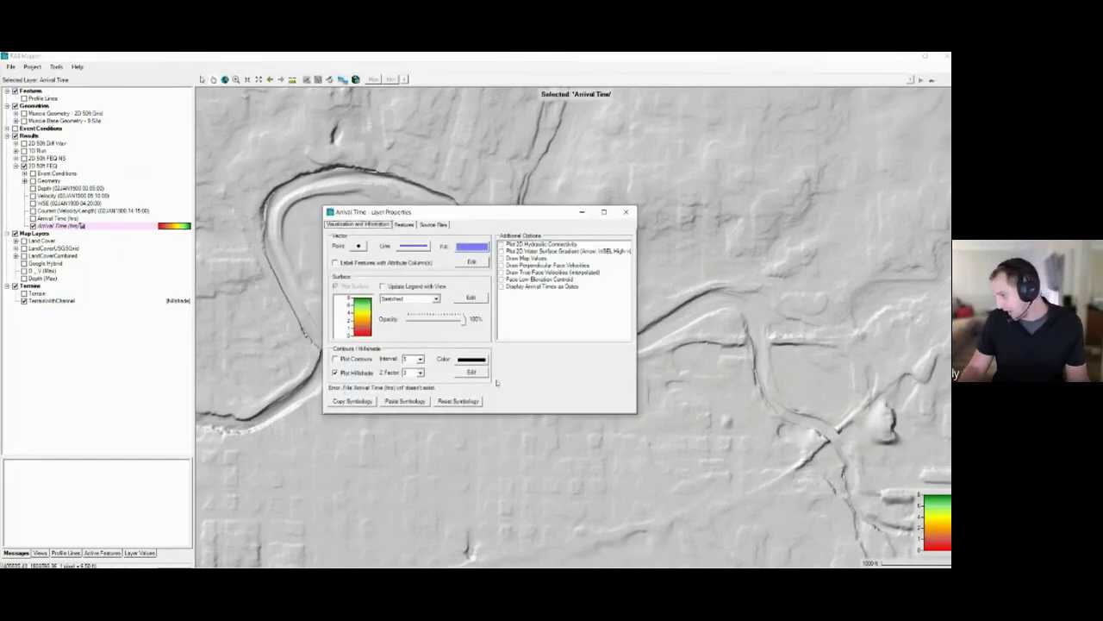
pyautogui.click(627, 213)
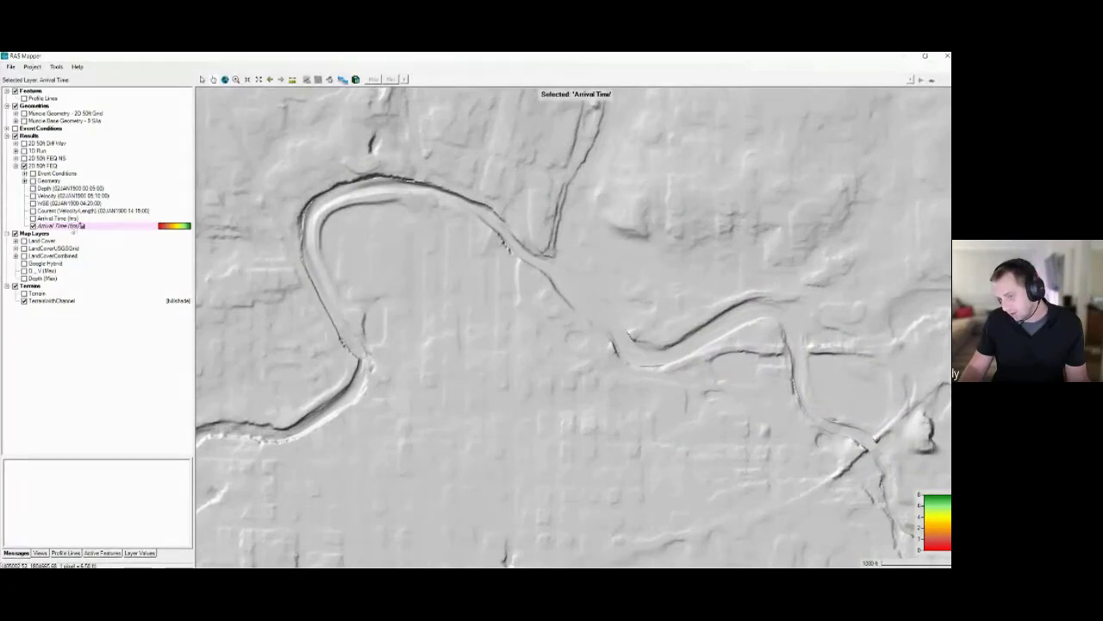
# - Compute the stored Arrival Time map of the 2D 50ft FEQ results
pyautogui.rightClick(57, 228)
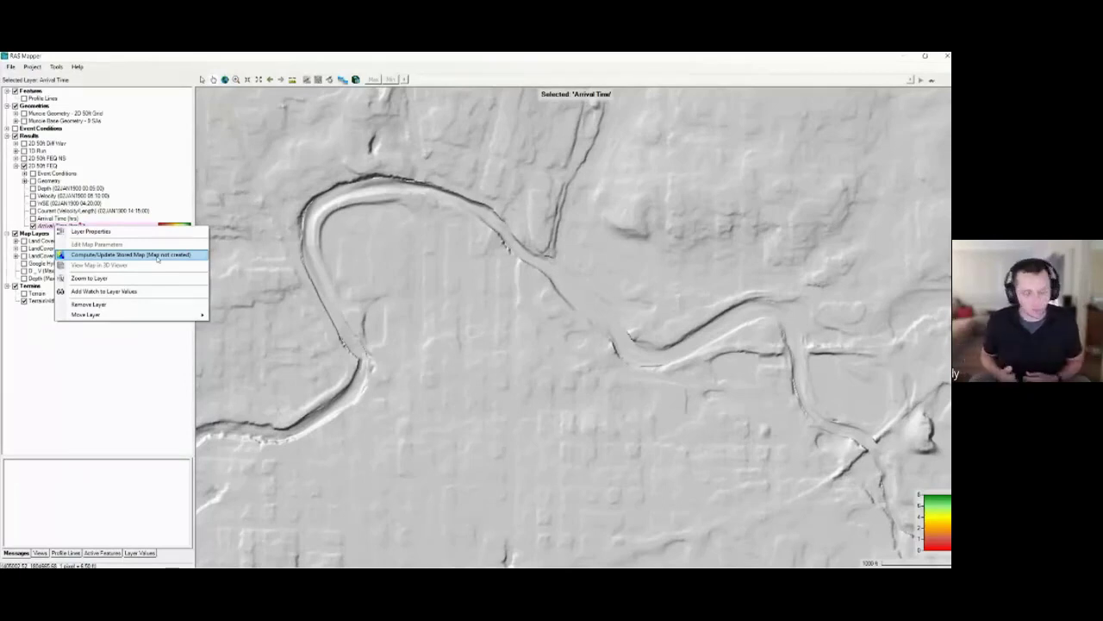
pyautogui.click(158, 256)
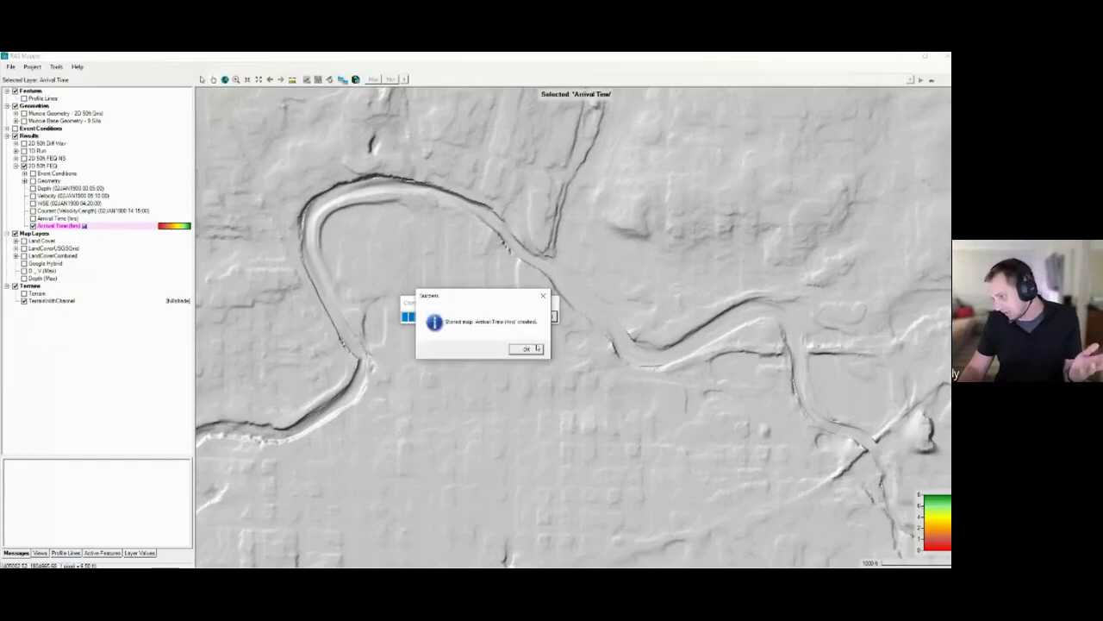
# - Turn on the in-memory Arrival Time map alongside the stored one and inspect the southern inundation boundary at cell level
pyautogui.click(536, 349)
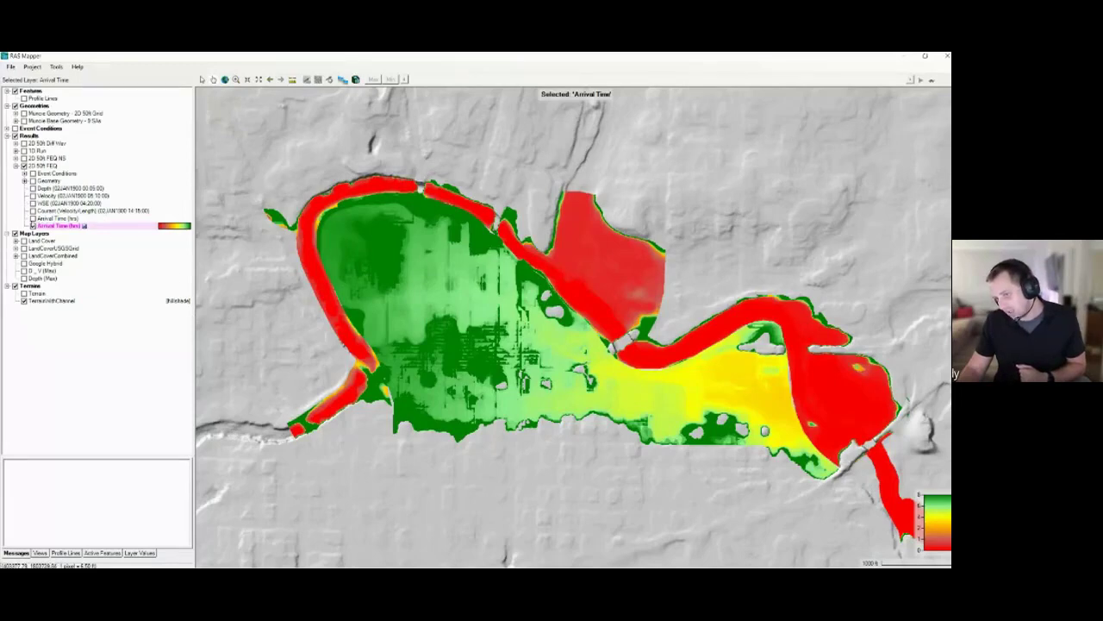
pyautogui.click(33, 218)
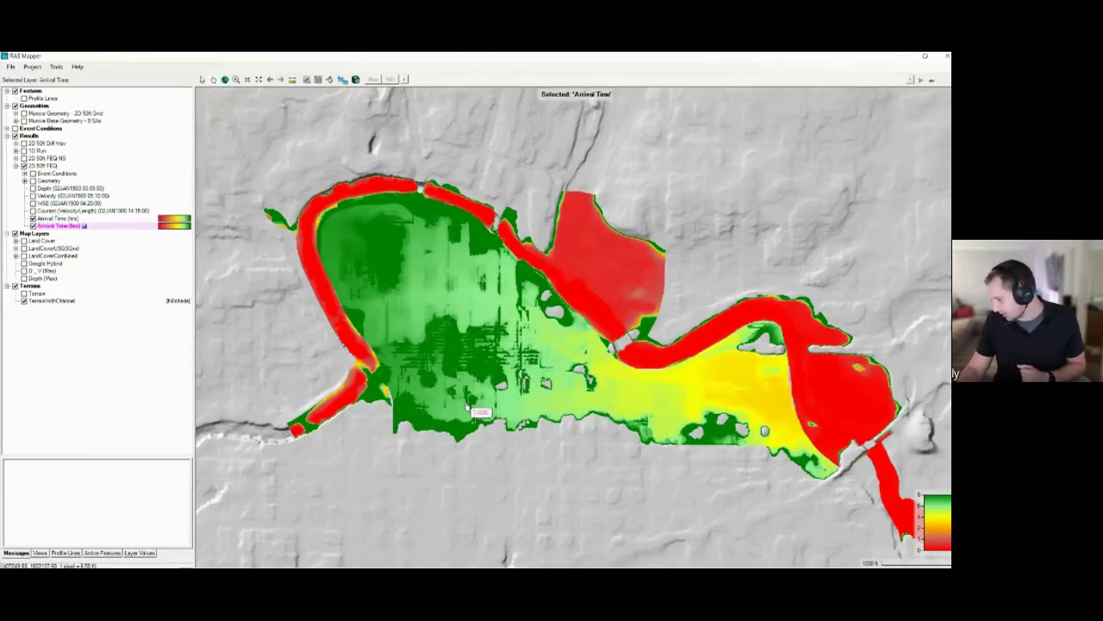
pyautogui.scroll(4, 664, 360)
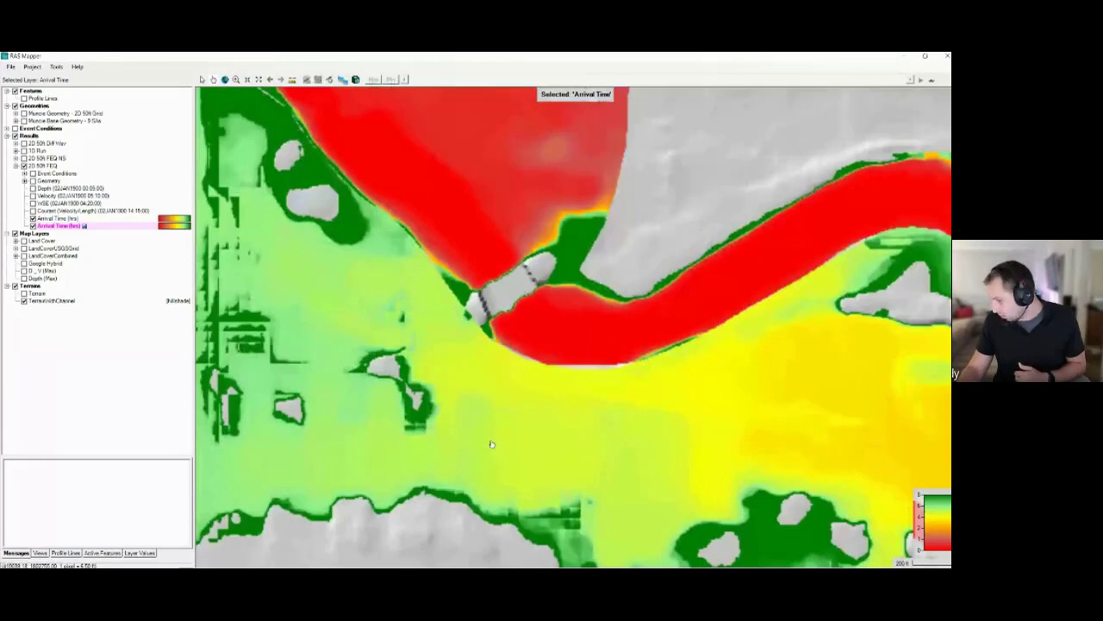
pyautogui.moveTo(416, 466); pyautogui.dragTo(528, 303)
pyautogui.scroll(5, 362, 383)
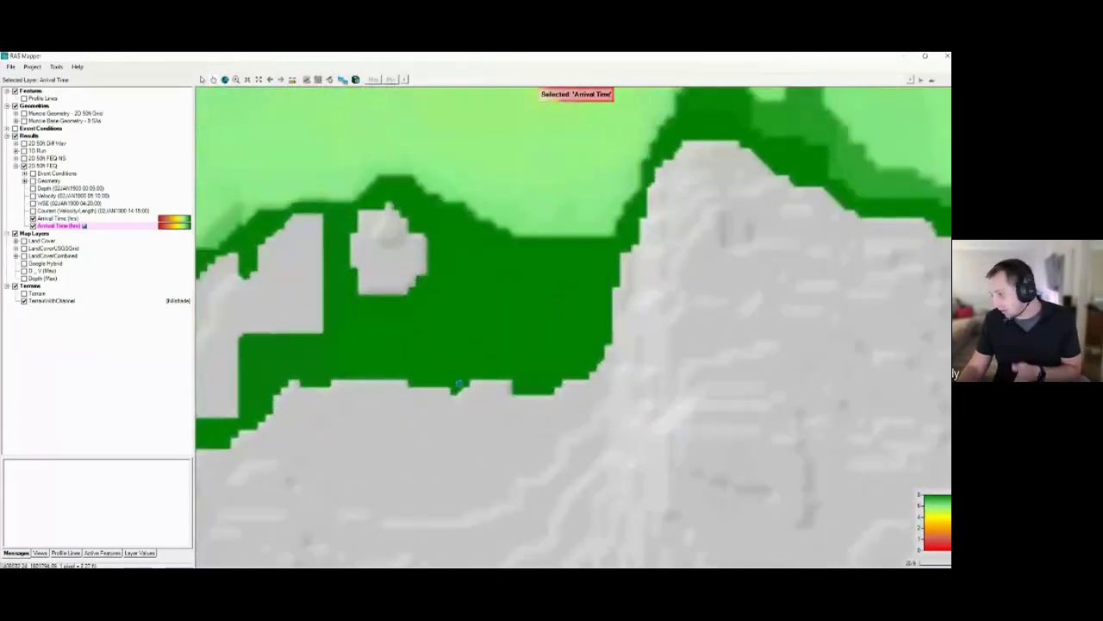
pyautogui.scroll(3, 467, 400)
pyautogui.scroll(2, 467, 400)
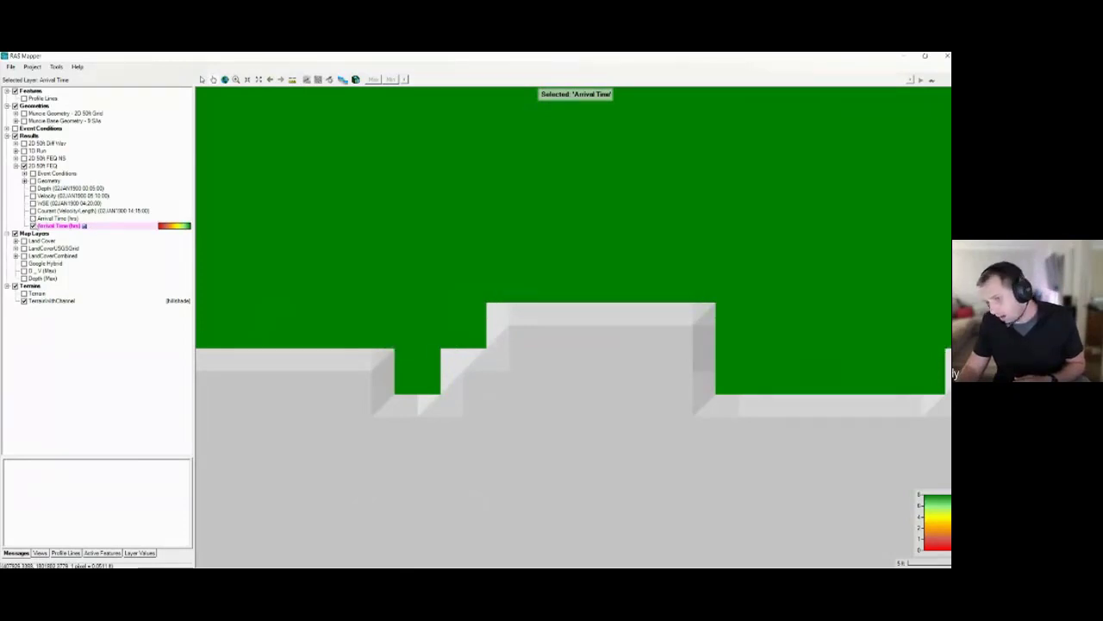
# - Lower the surface opacity of the in-memory Arrival Time map to about 65%
pyautogui.doubleClick(52, 218)
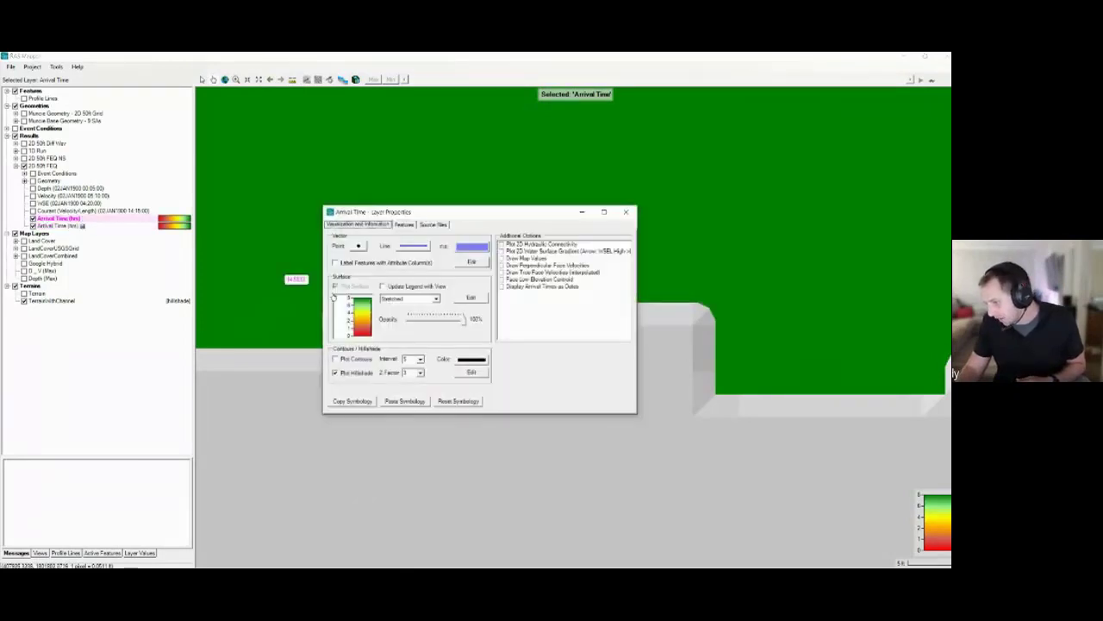
pyautogui.click(434, 326)
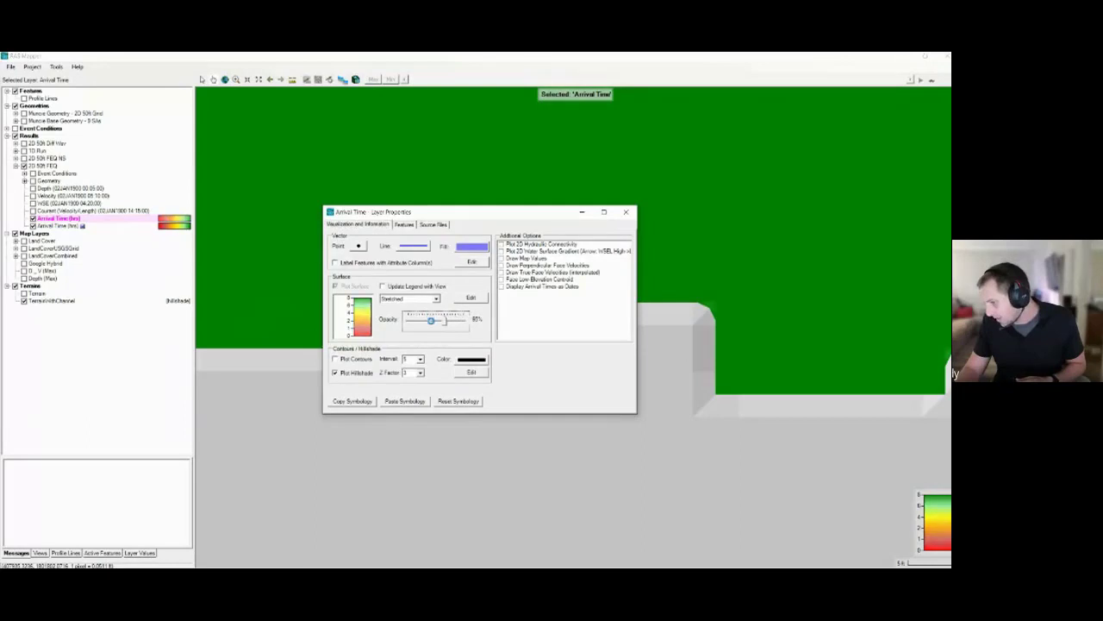
pyautogui.click(626, 213)
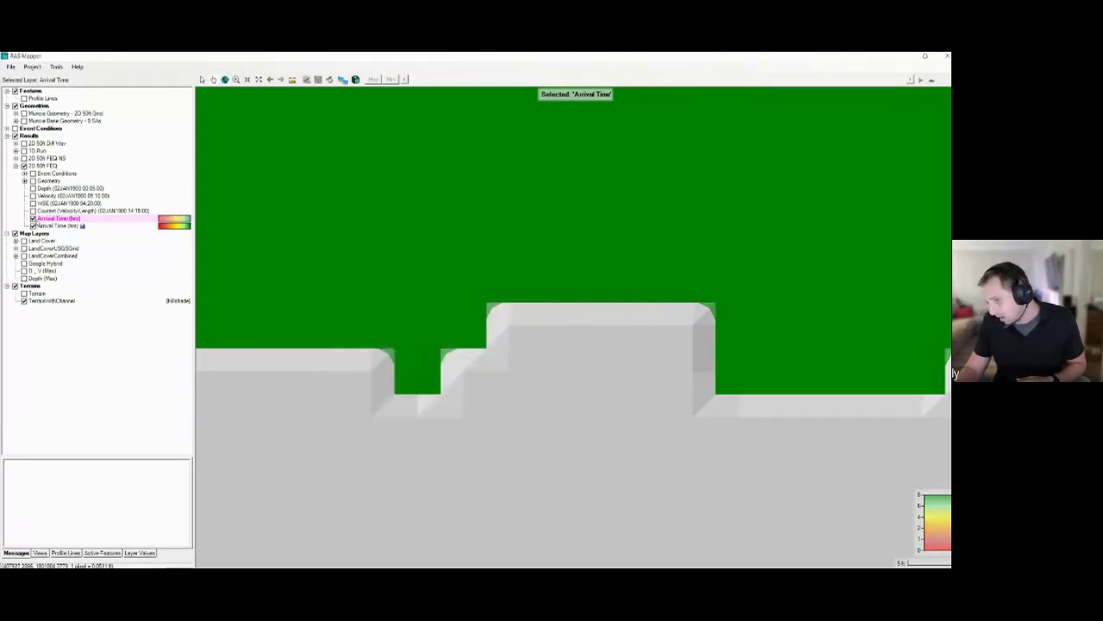
# - Toggle the stored Arrival Time map's visibility to compare its inundation edge with the in-memory map, leaving the stored map hidden
pyautogui.click(33, 225)
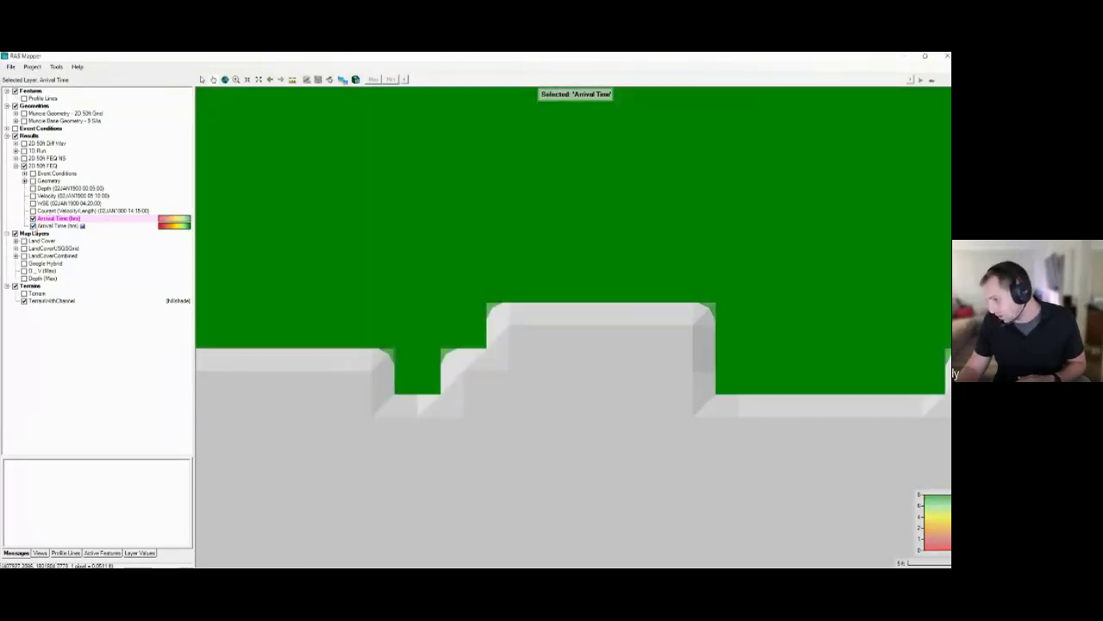
pyautogui.click(33, 225)
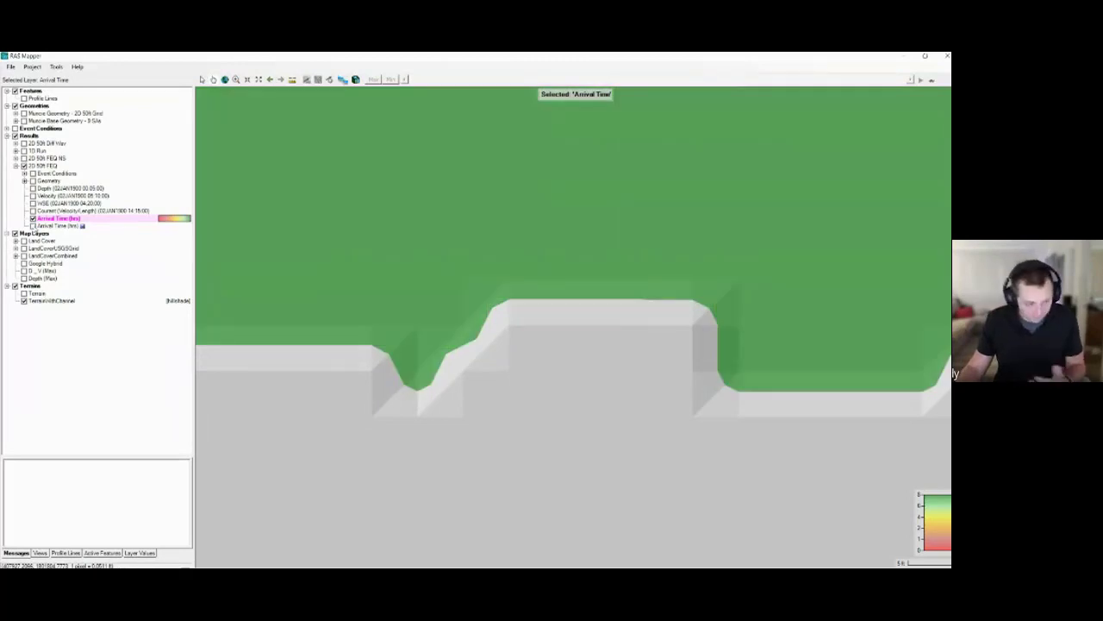
pyautogui.click(33, 225)
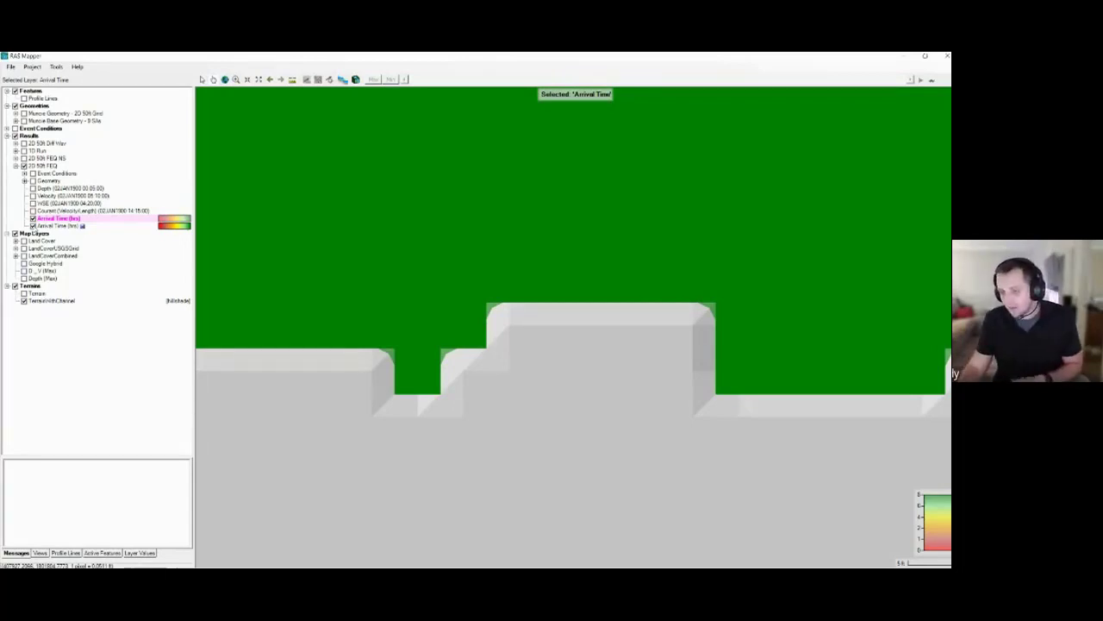
pyautogui.click(33, 225)
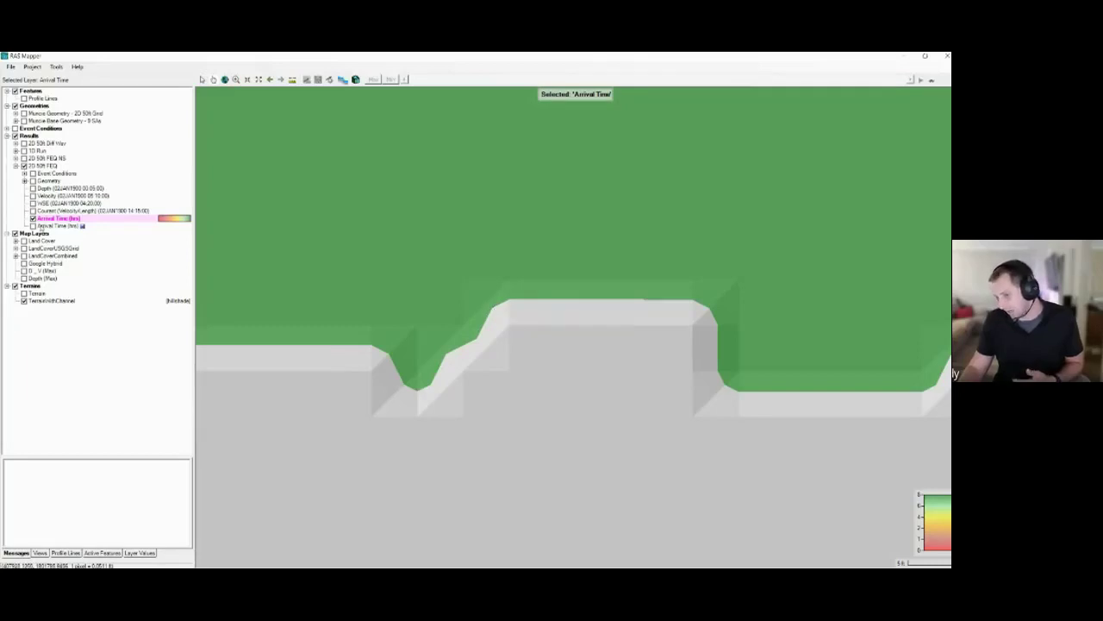
pyautogui.click(32, 226)
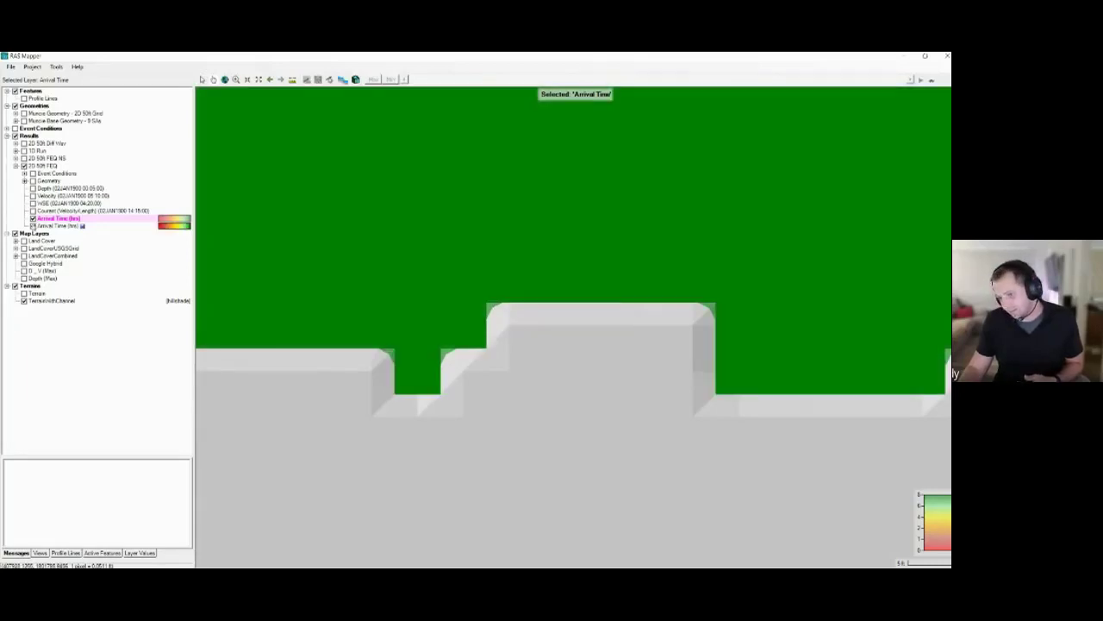
pyautogui.click(33, 226)
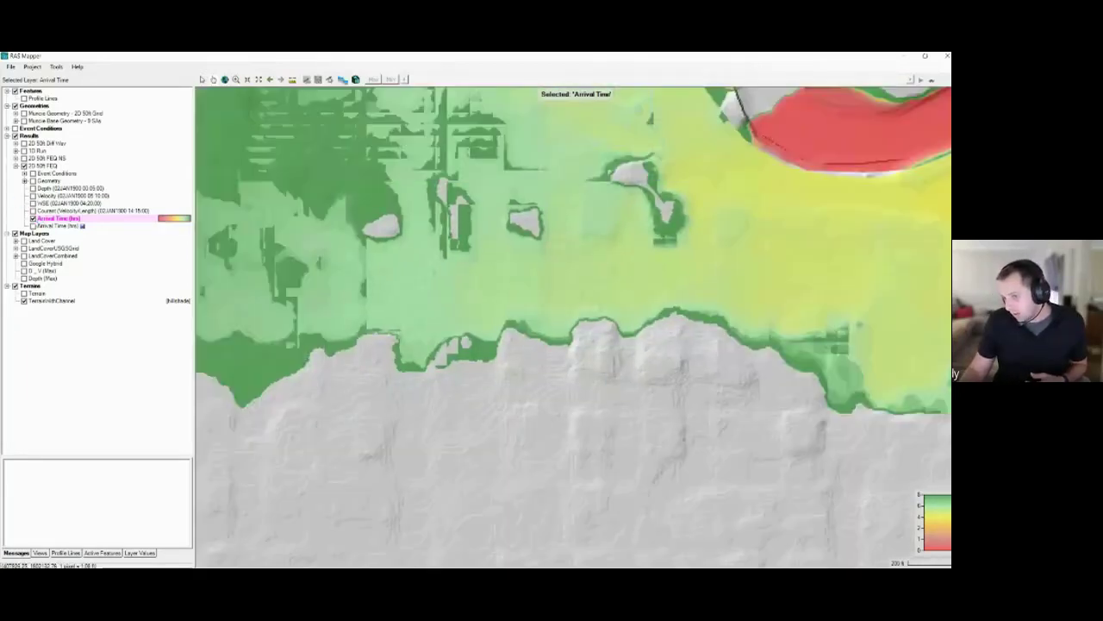
# - Hide the in-memory Arrival Time map and display the Depth maps of both 2D 50ft FEQ and 2D 50ft FEQ NS
pyautogui.click(33, 218)
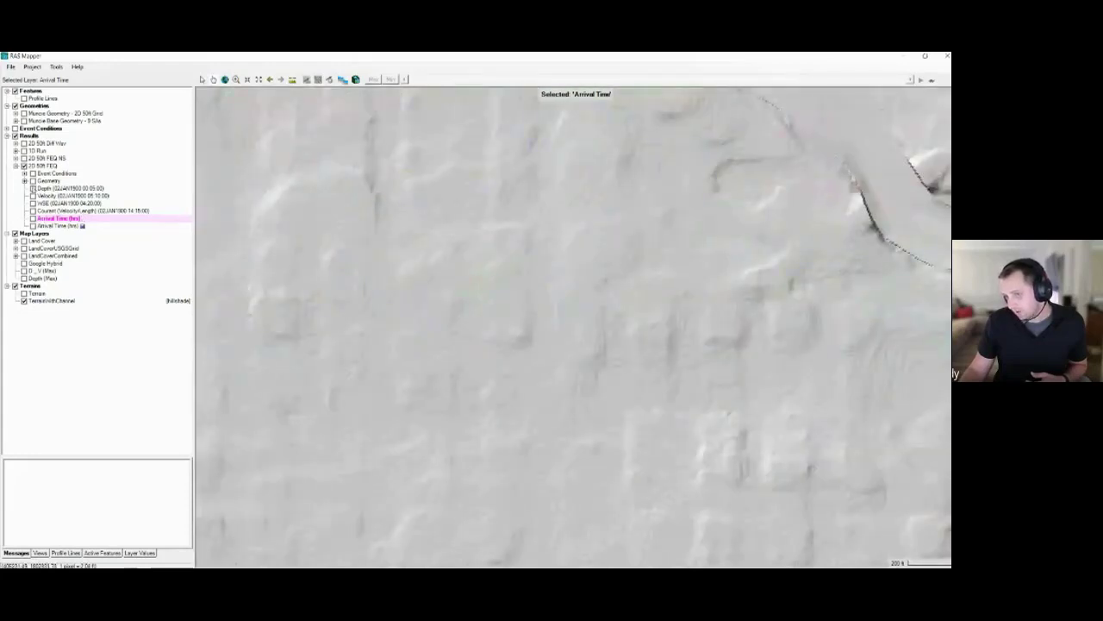
pyautogui.click(33, 188)
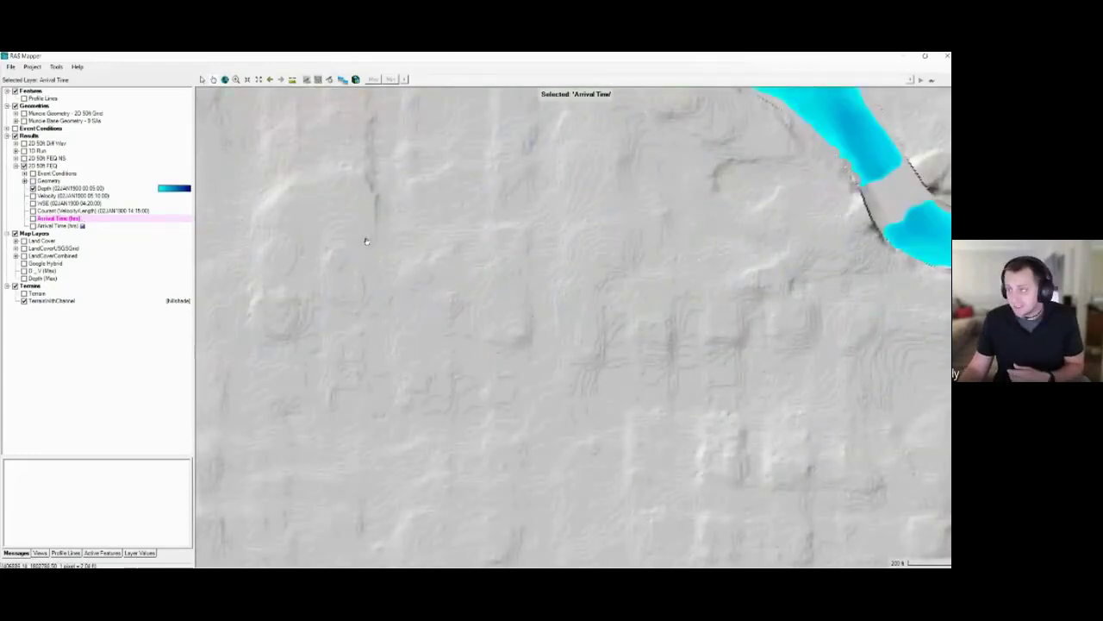
pyautogui.scroll(-4, 364, 238)
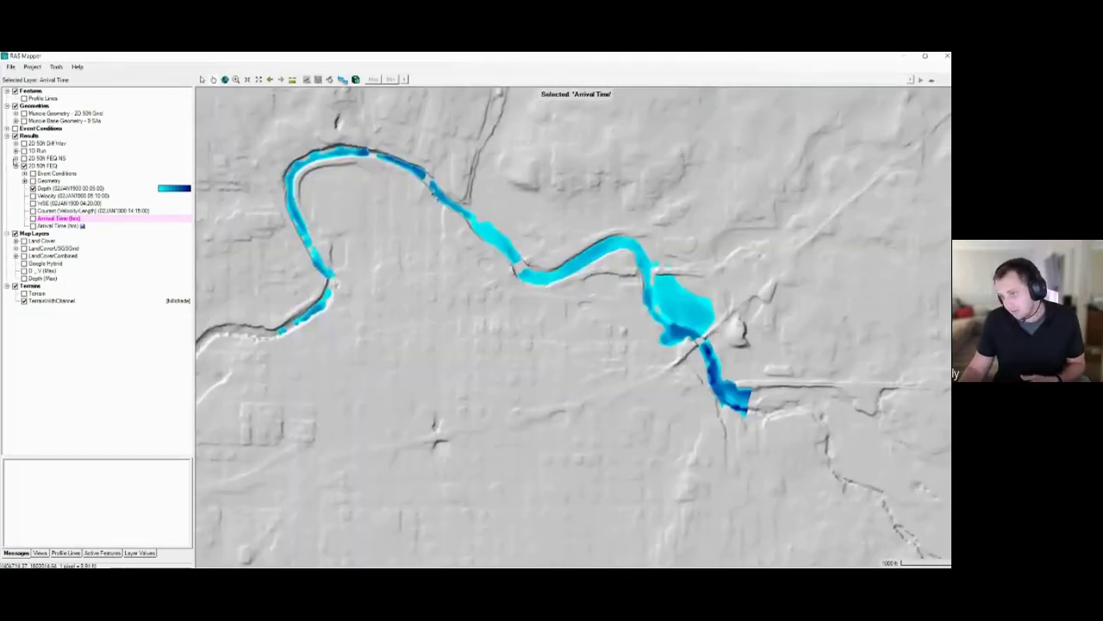
pyautogui.click(15, 158)
pyautogui.click(33, 180)
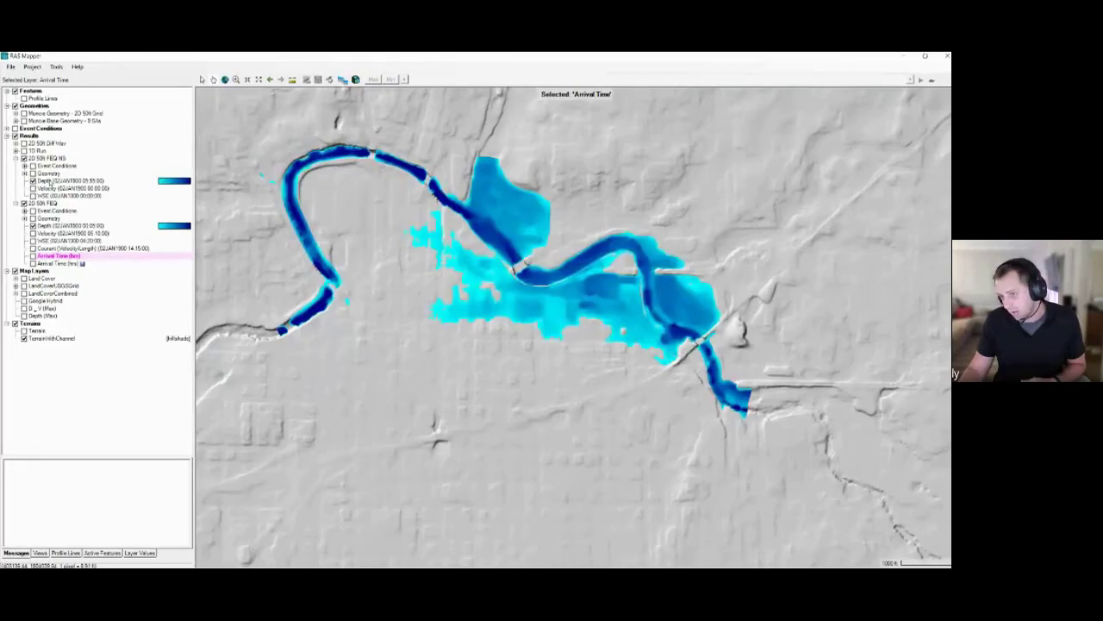
# - Check each Depth map's time, then select the whole Results group and set its shared time to 02JAN1900 06:35:00
pyautogui.click(51, 182)
pyautogui.click(43, 226)
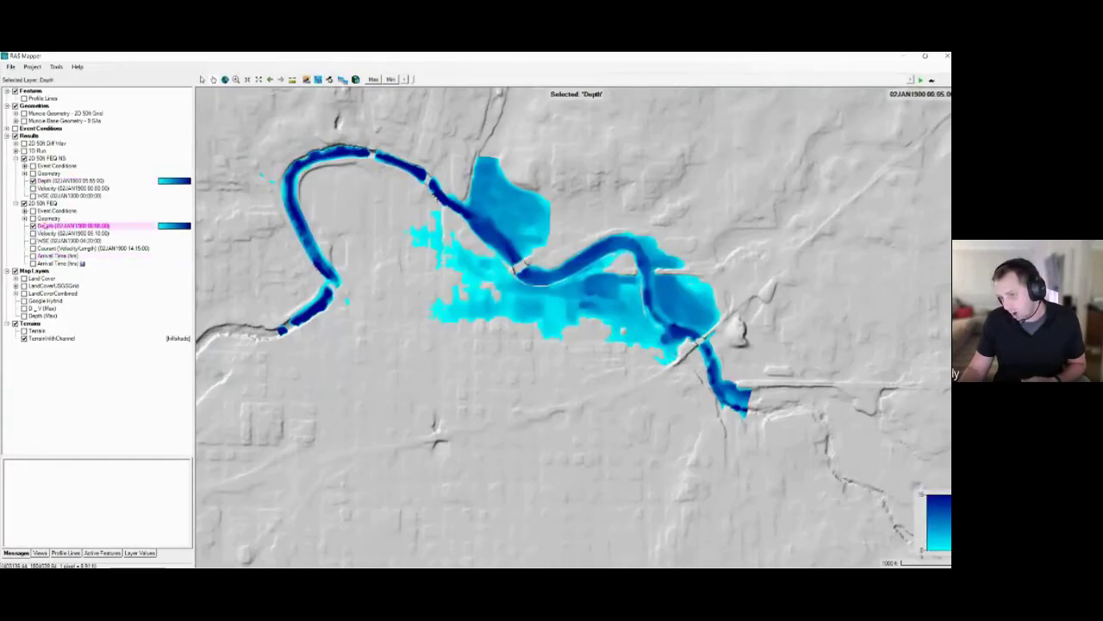
pyautogui.click(44, 182)
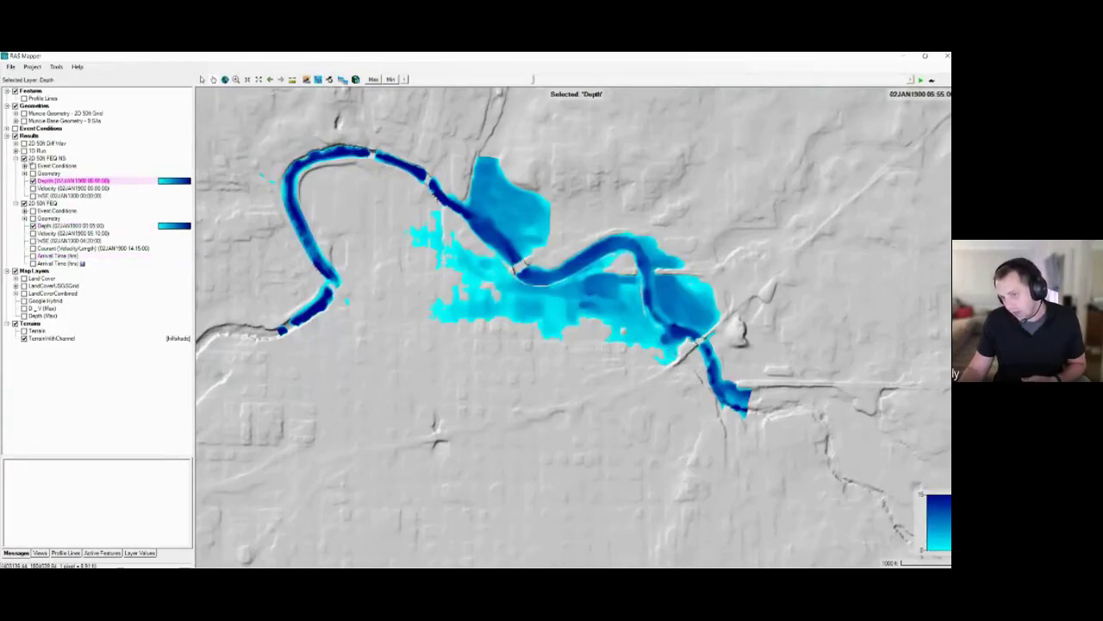
pyautogui.click(29, 136)
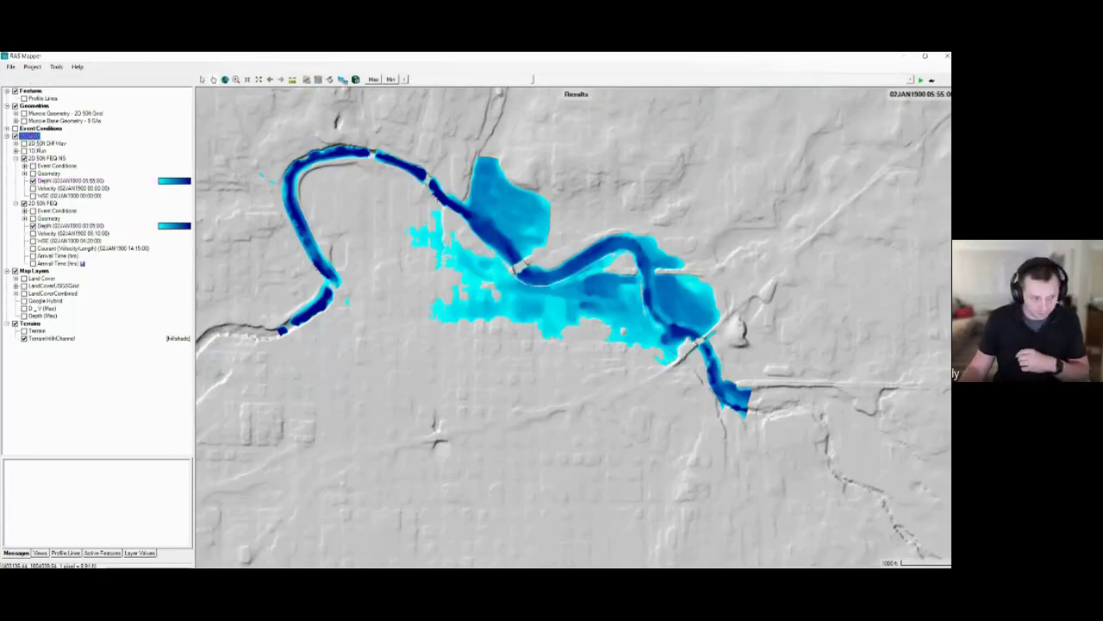
pyautogui.click(570, 79)
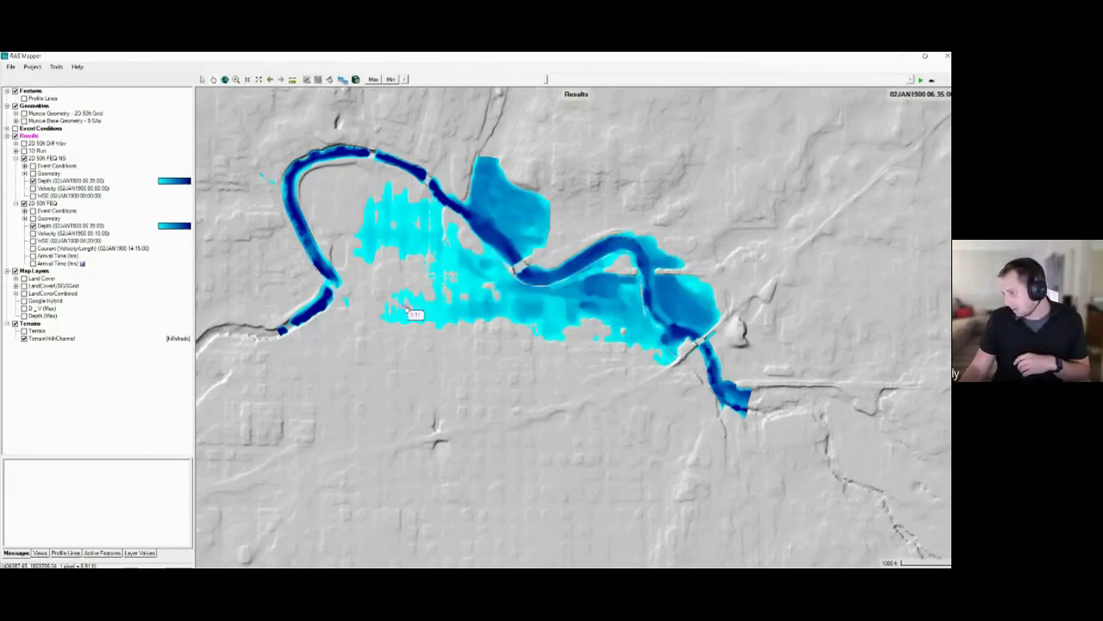
# - Plot the Depth time series of all enabled results at a flooded point south of the river and zoom in on the curves
pyautogui.rightClick(529, 300)
pyautogui.moveTo(573, 312)
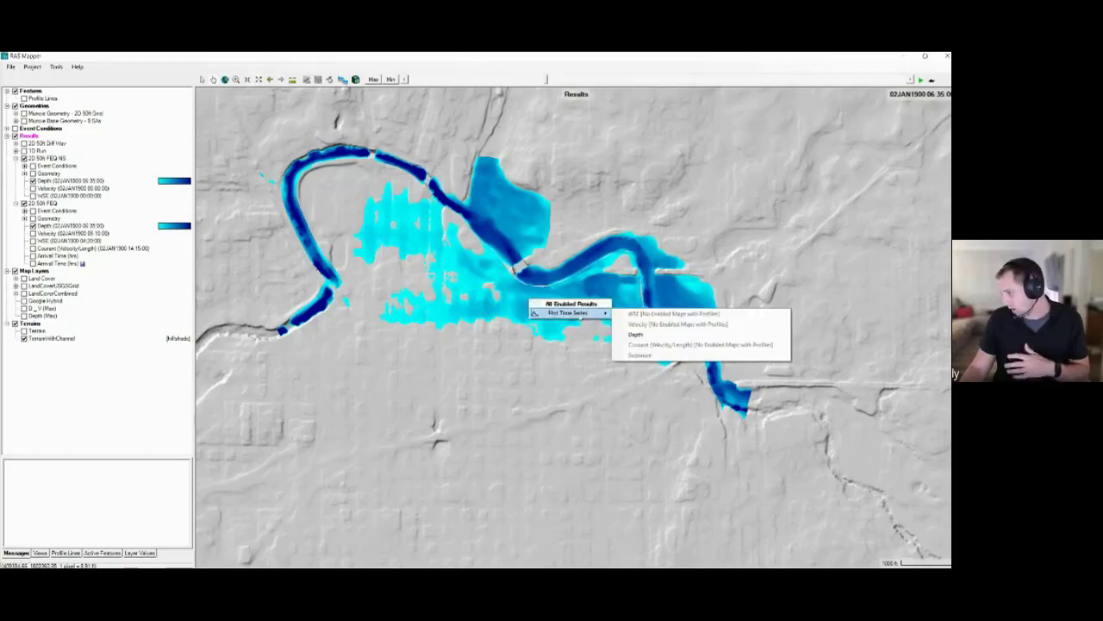
pyautogui.click(648, 335)
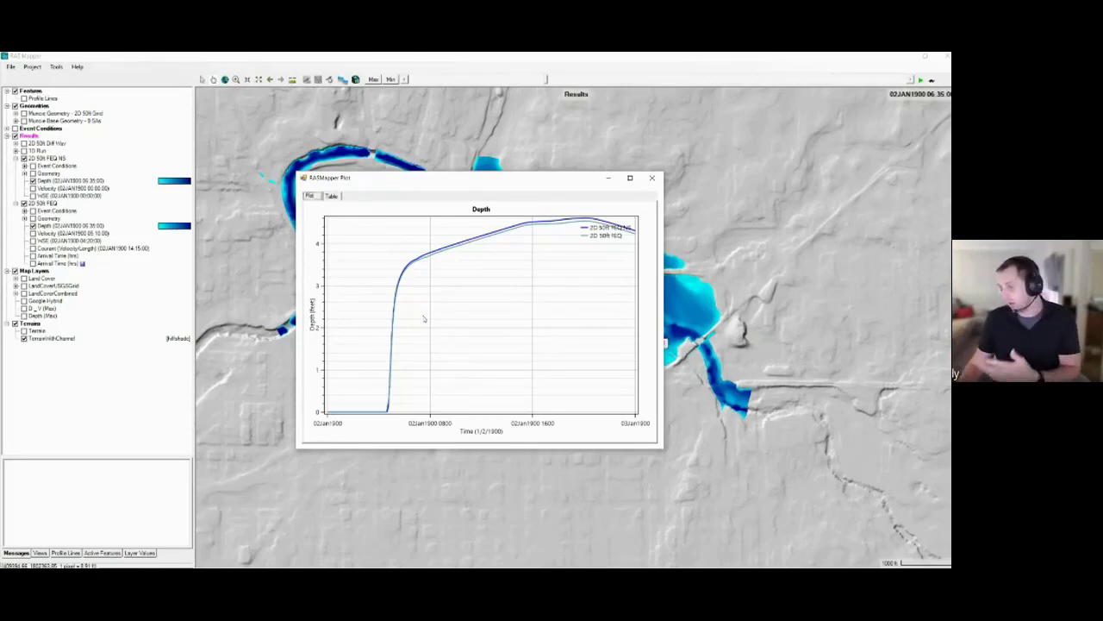
pyautogui.moveTo(388, 232); pyautogui.dragTo(494, 275)
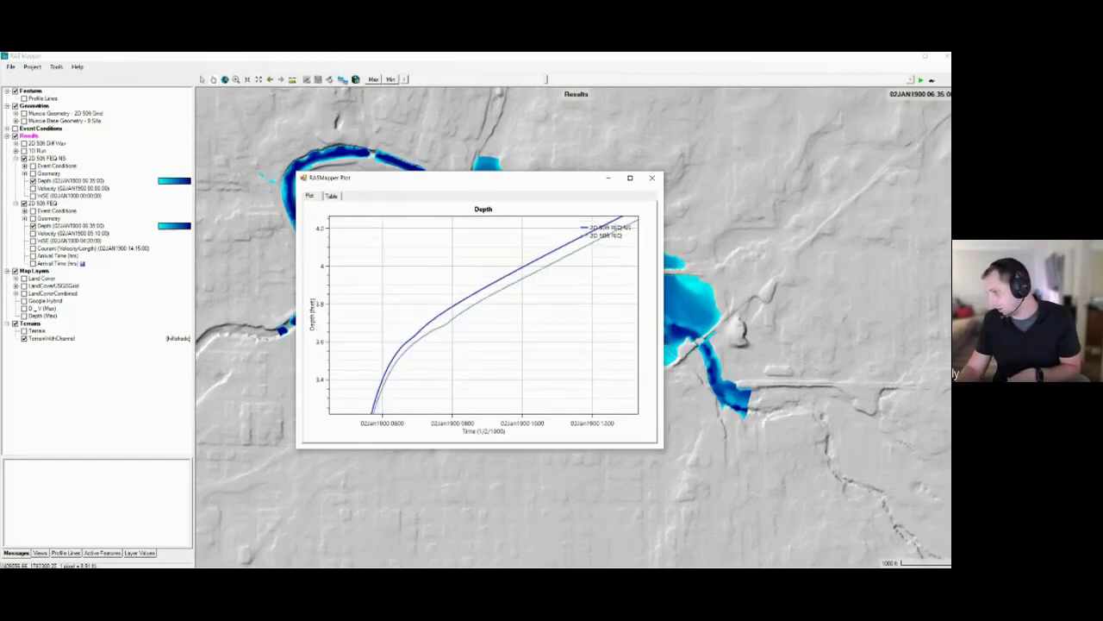
pyautogui.scroll(-4, 527, 325)
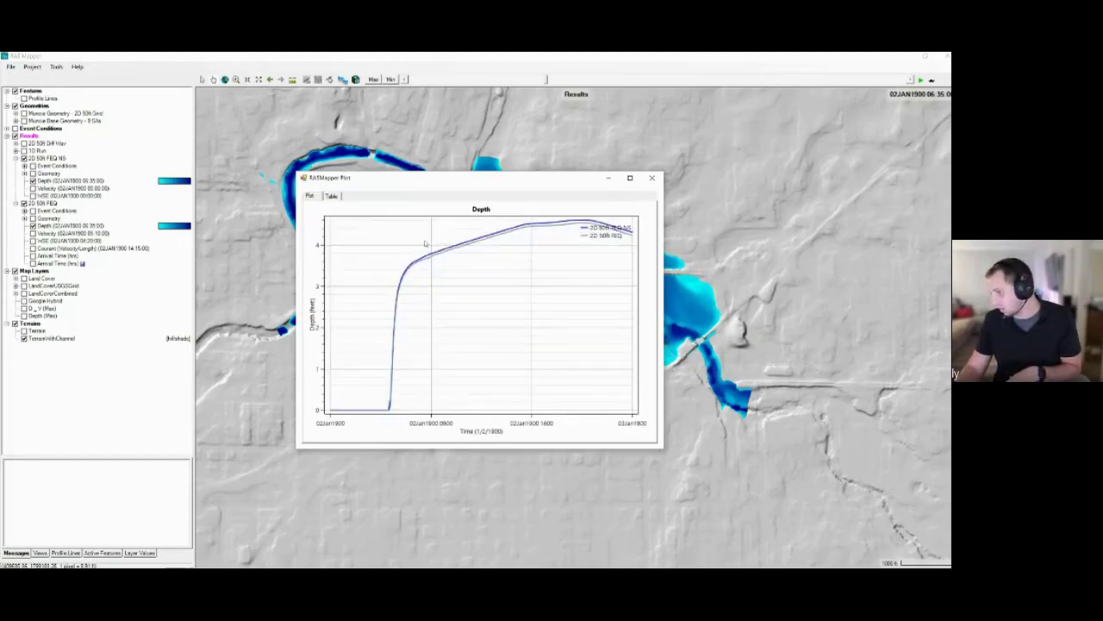
pyautogui.moveTo(397, 222); pyautogui.dragTo(543, 280)
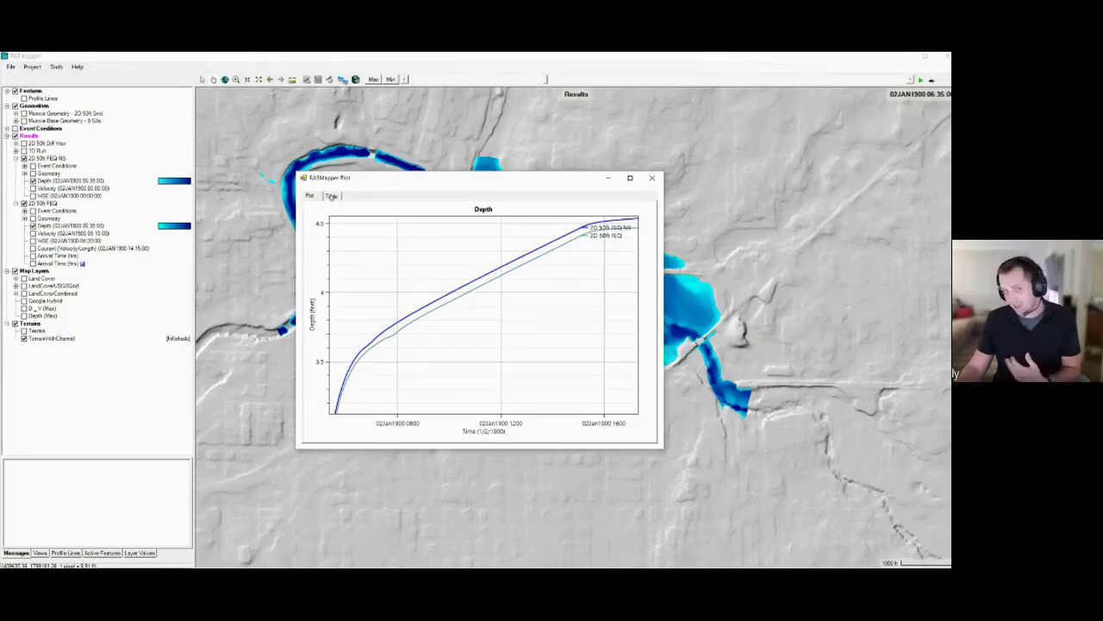
# - Review the combined table of depth values for 2D 50ft FEQ NS and 2D 50ft FEQ
pyautogui.click(332, 197)
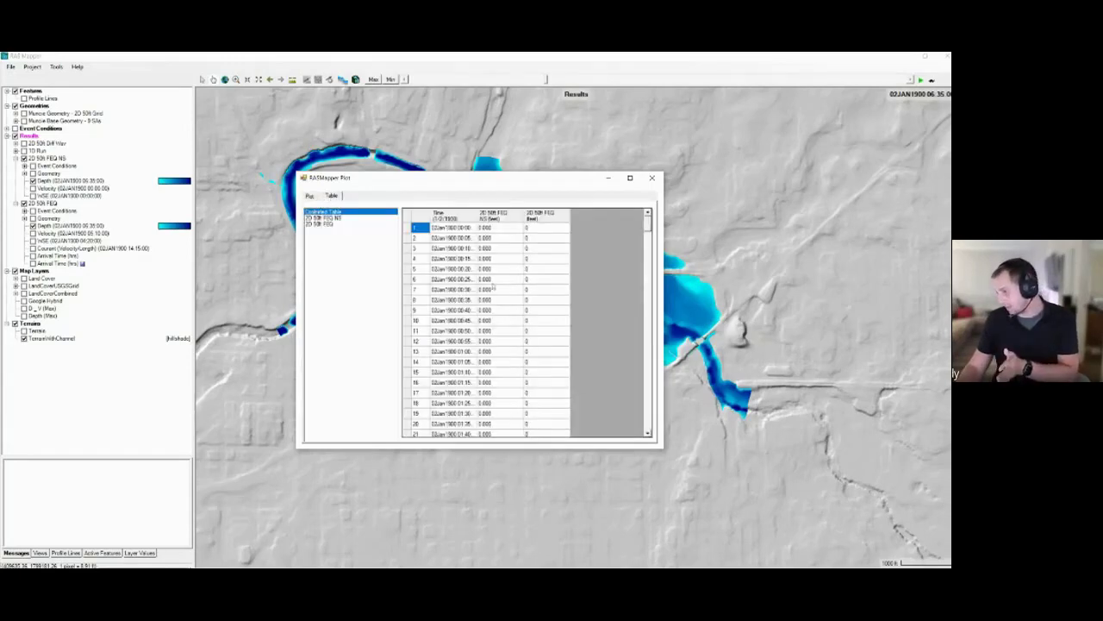
pyautogui.scroll(-20, 500, 306)
pyautogui.moveTo(451, 261); pyautogui.dragTo(544, 270)
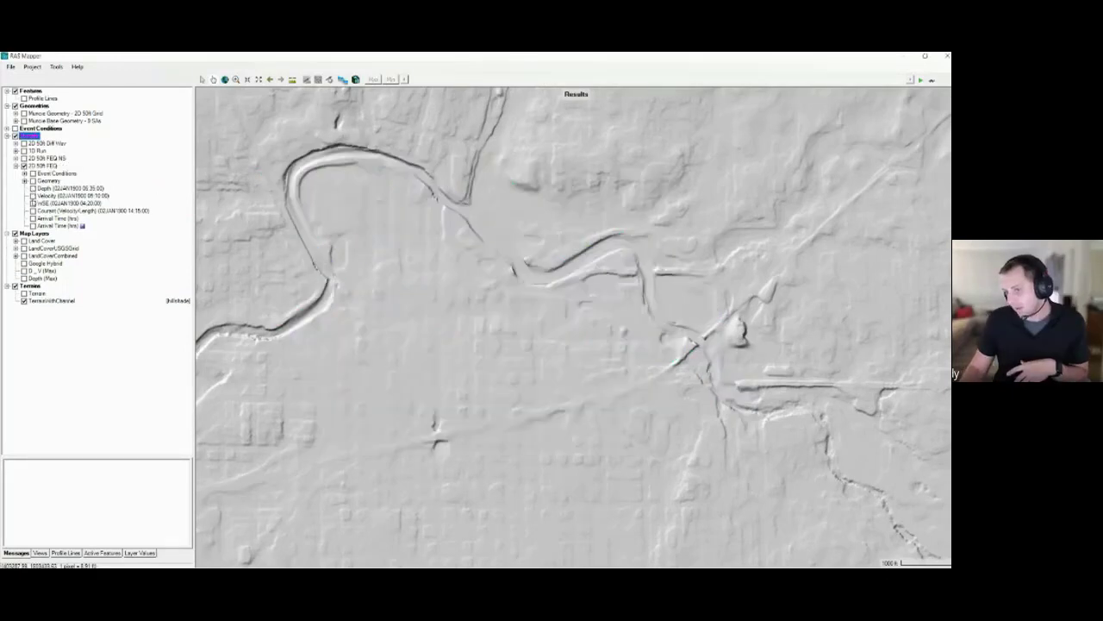
# - Display the WSE map of 2D 50ft FEQ at 02JAN1900 09:15:00 and inspect the flooded area north of the river
pyautogui.click(33, 203)
pyautogui.click(48, 204)
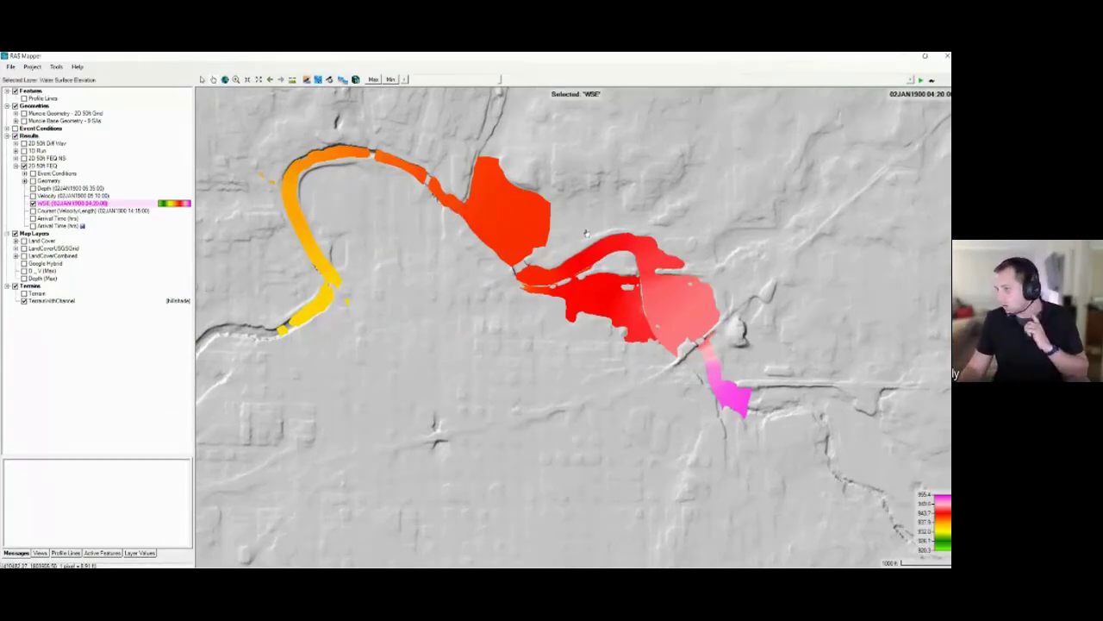
pyautogui.scroll(-1, 507, 243)
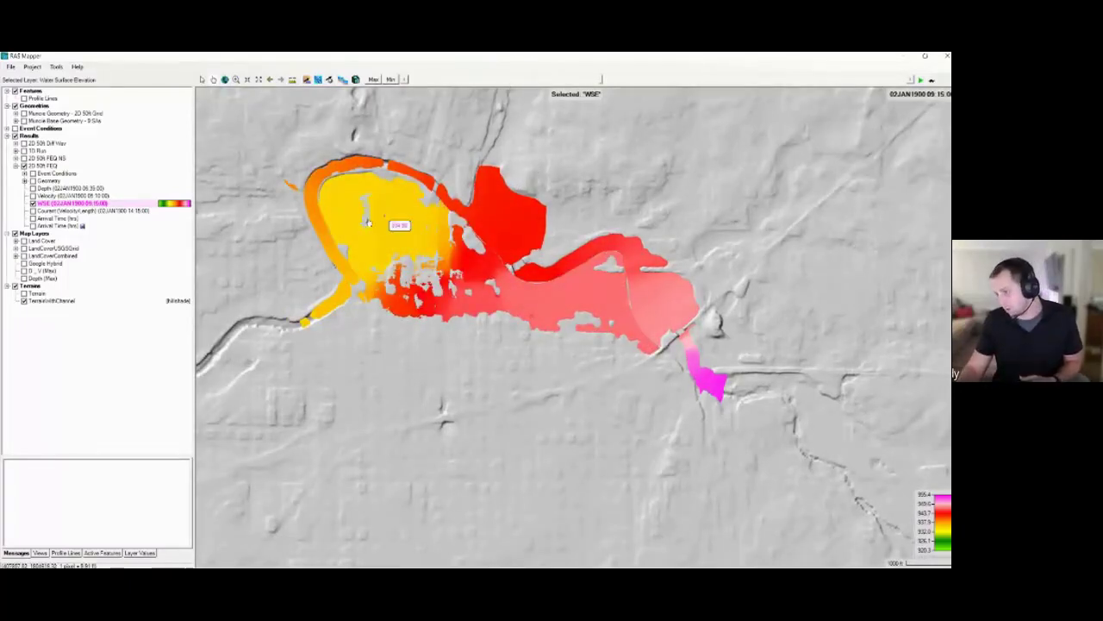
pyautogui.scroll(4, 396, 226)
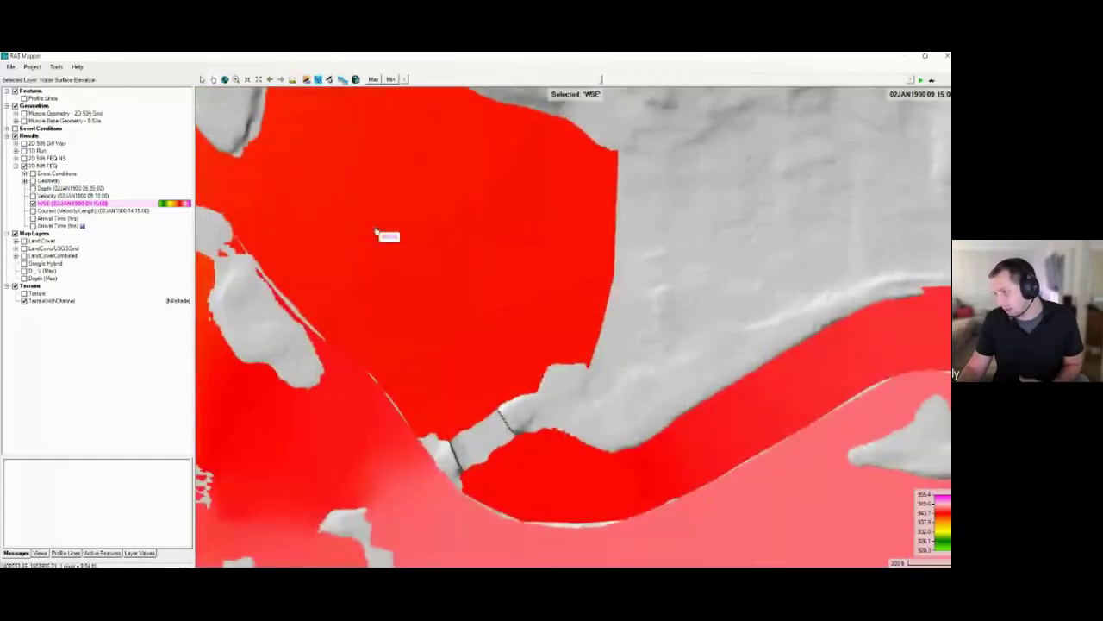
pyautogui.scroll(3, 388, 235)
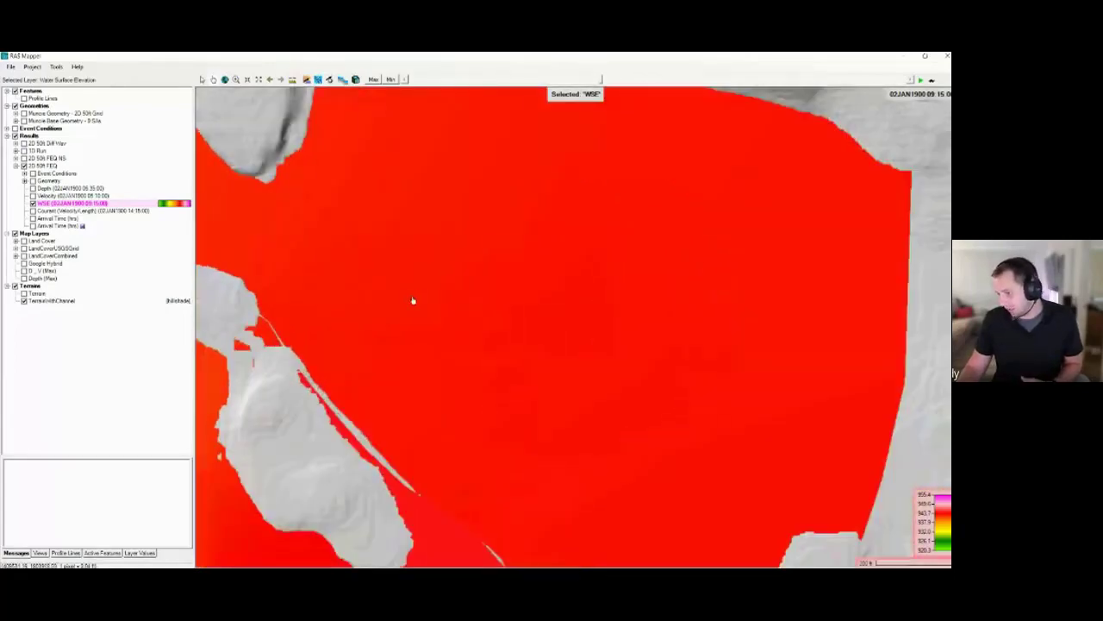
# - Turn on Update Legend with View for the WSE map of 2D 50ft FEQ
pyautogui.moveTo(413, 300)
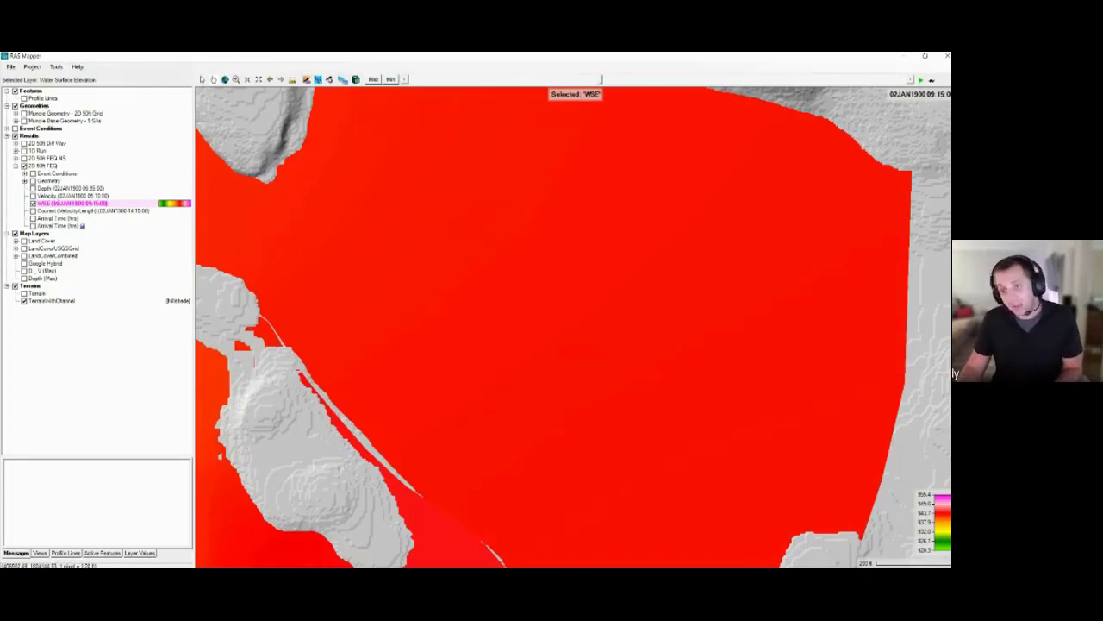
pyautogui.doubleClick(43, 203)
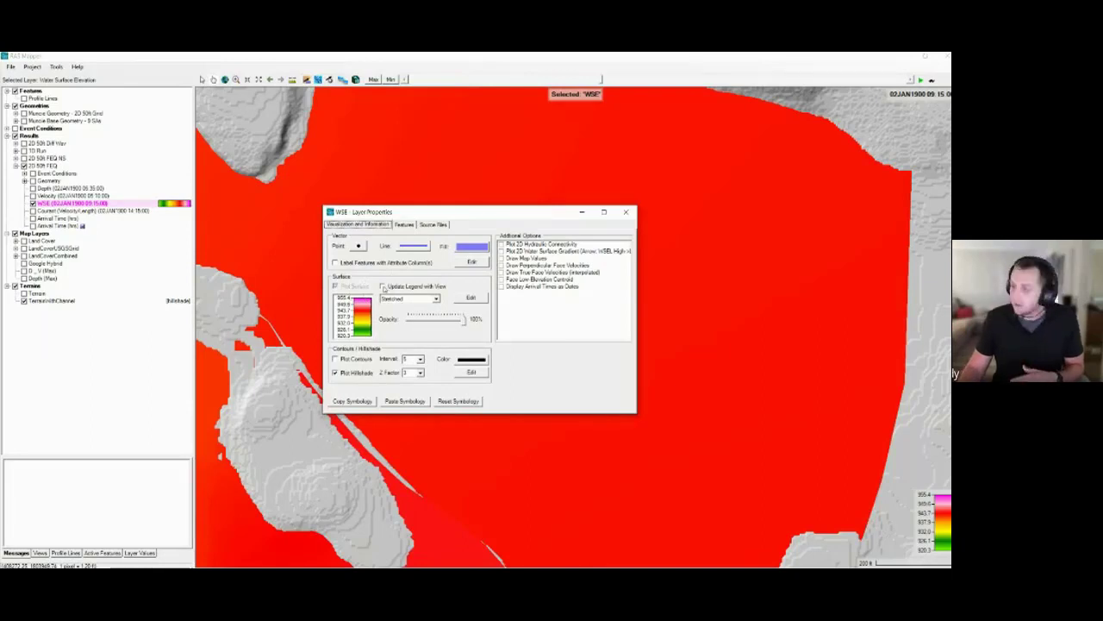
pyautogui.click(383, 287)
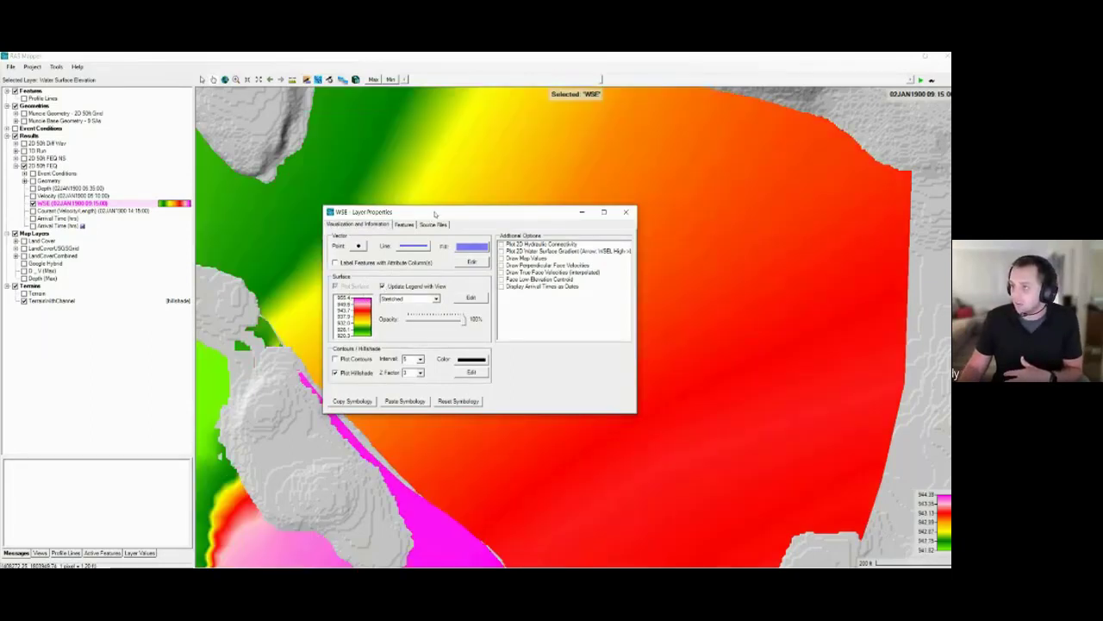
pyautogui.moveTo(435, 214); pyautogui.dragTo(181, 219)
pyautogui.click(404, 298)
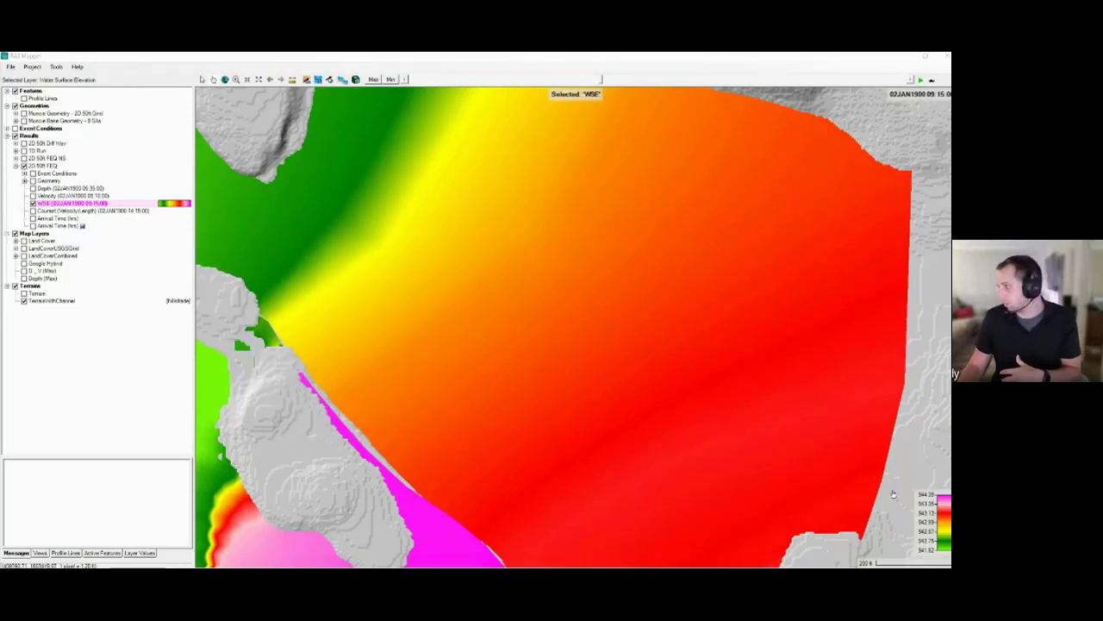
# - Examine how the WSE colours rescale at different zoom levels over the flooded area north of the river
pyautogui.scroll(3, 463, 261)
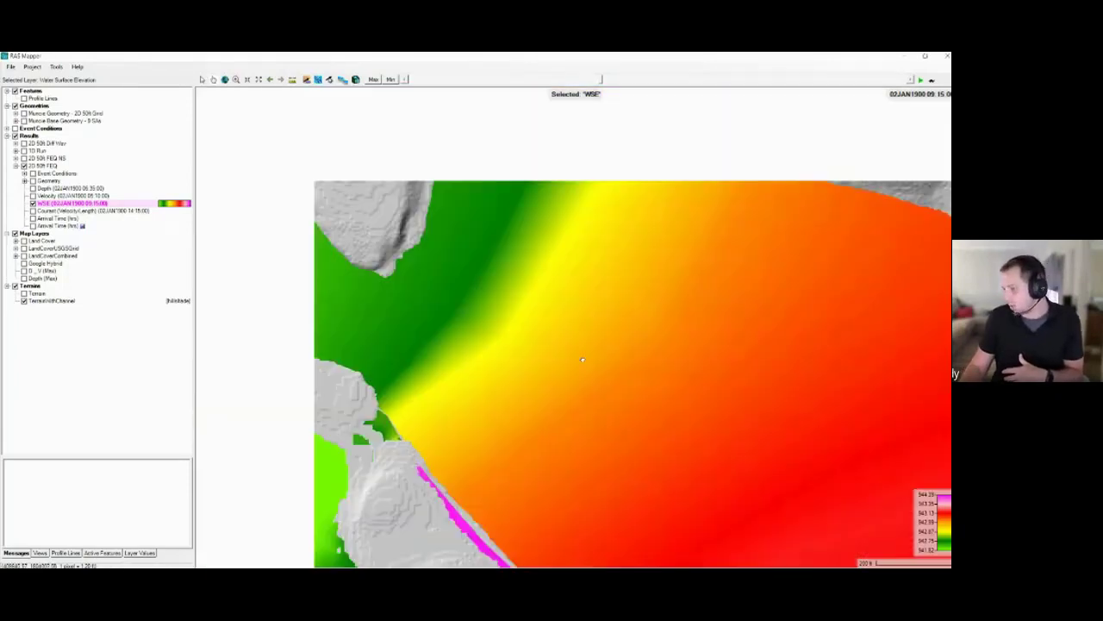
pyautogui.scroll(3, 689, 456)
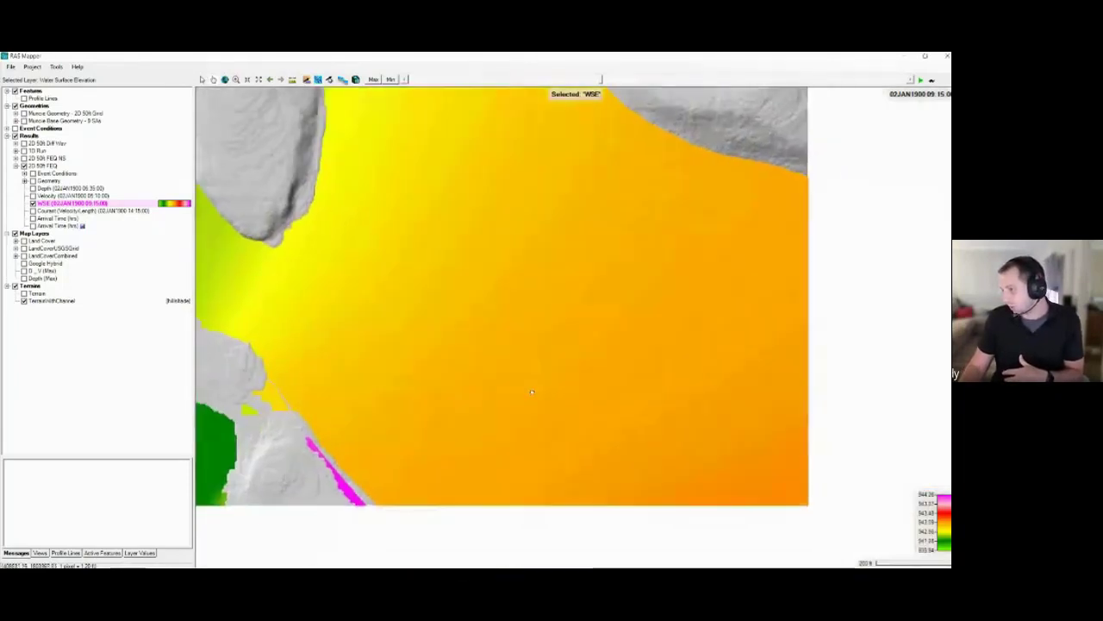
pyautogui.scroll(-1, 396, 284)
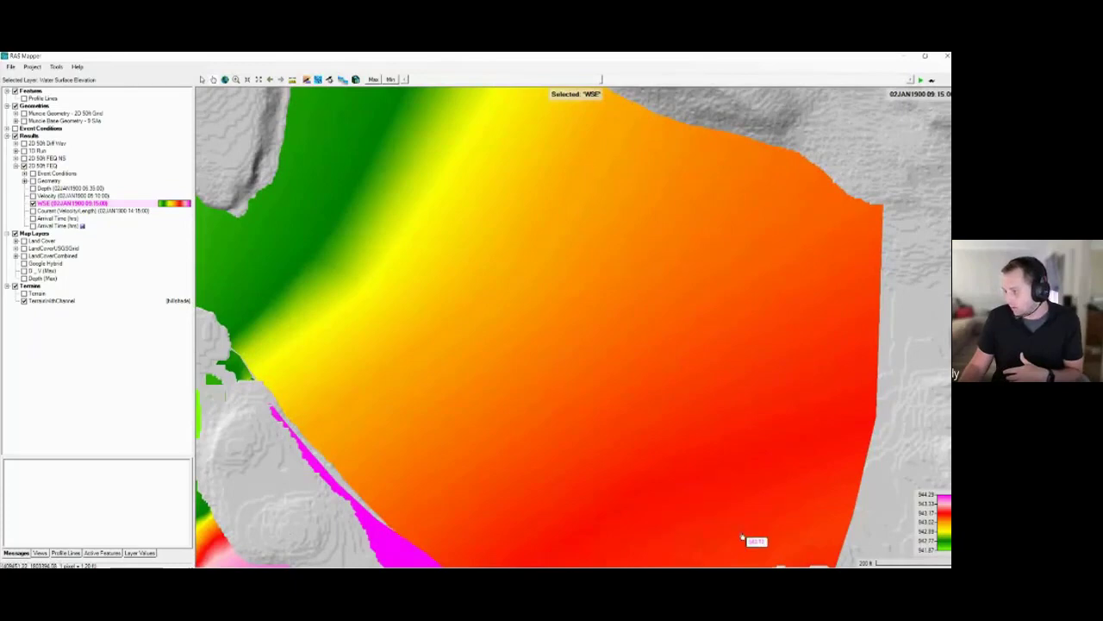
pyautogui.scroll(-2, 369, 348)
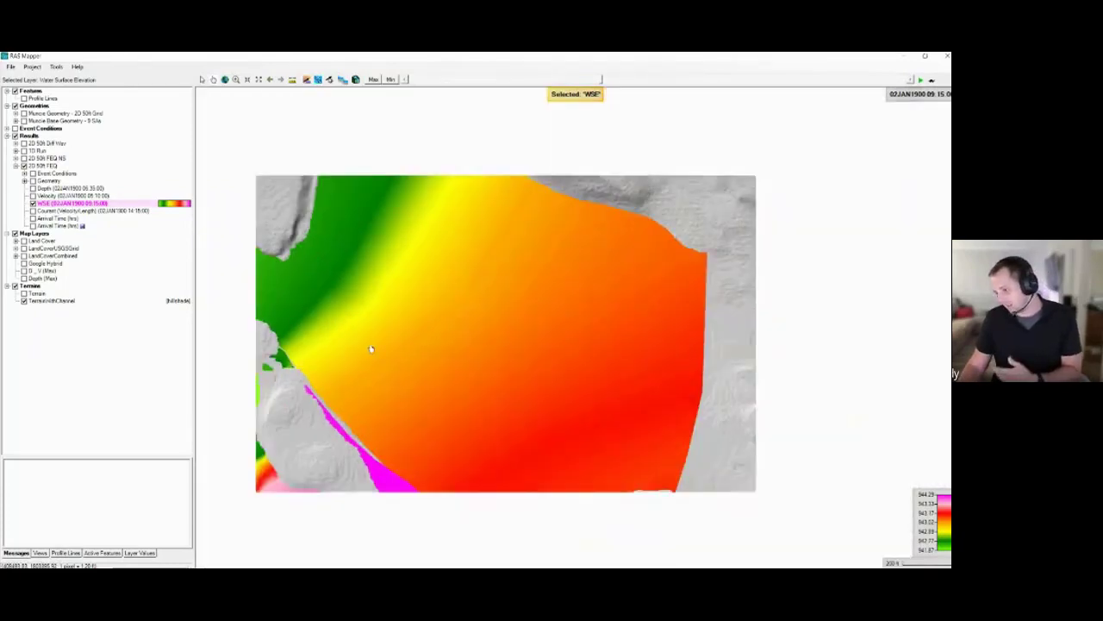
pyautogui.scroll(1, 353, 366)
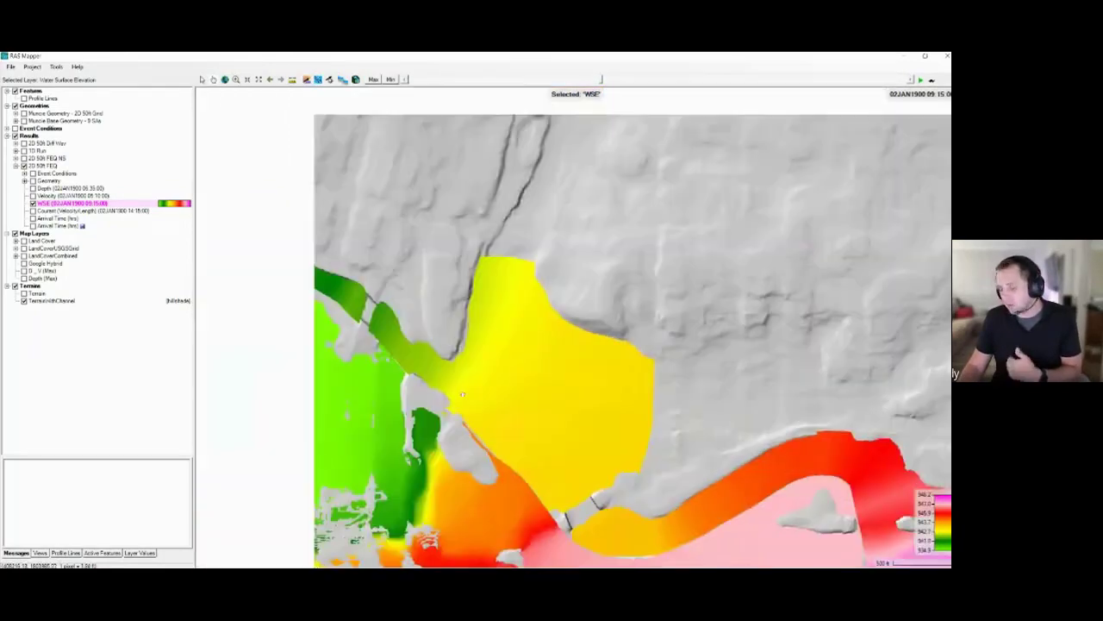
pyautogui.scroll(2, 528, 402)
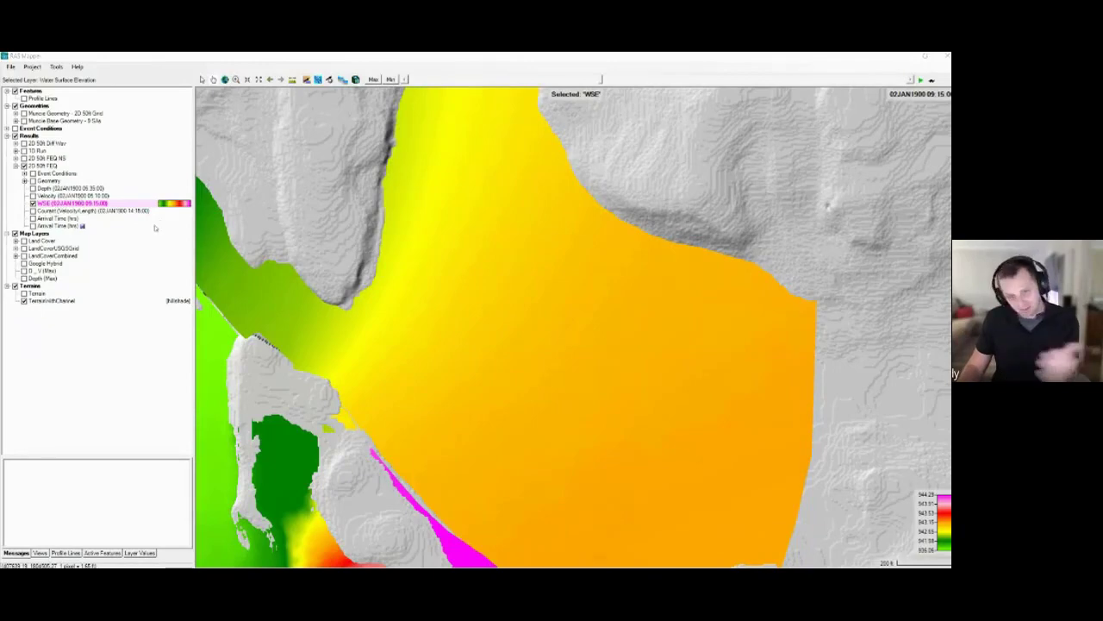
# - Turn off Update Legend with View for the WSE map and plot its contours at an interval of 0.1
pyautogui.doubleClick(85, 204)
pyautogui.moveTo(339, 229); pyautogui.dragTo(488, 179)
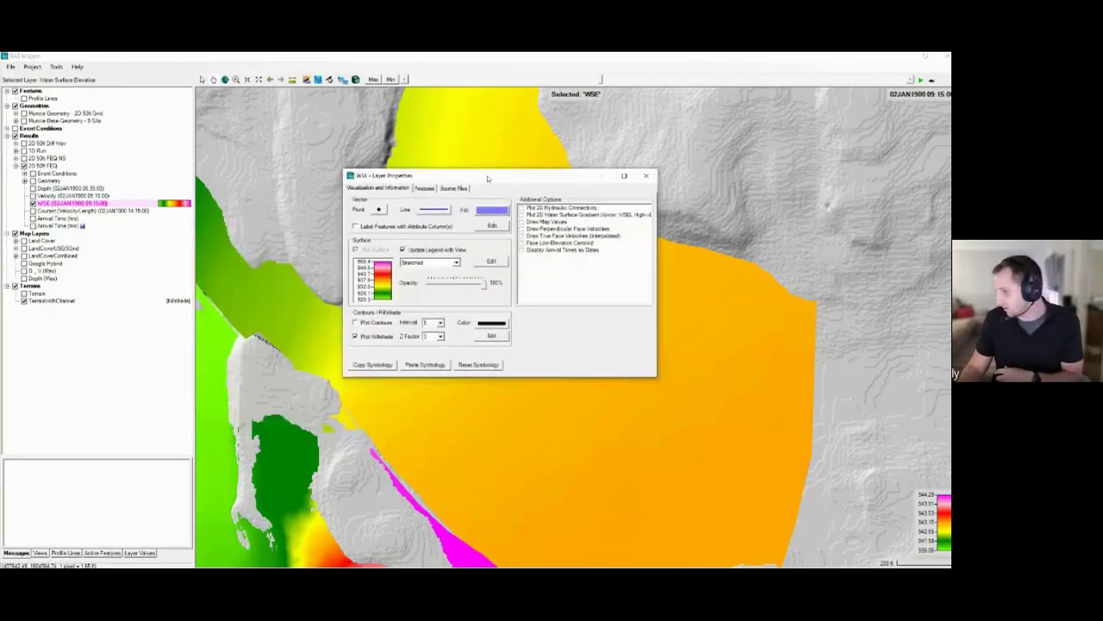
pyautogui.click(403, 249)
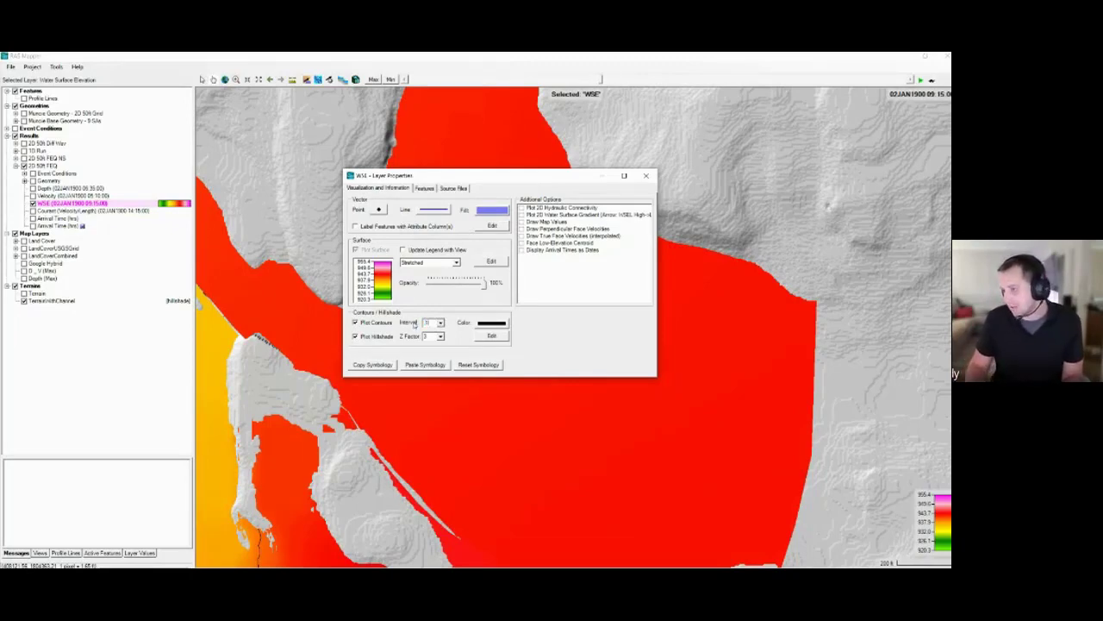
pyautogui.press('Tab')
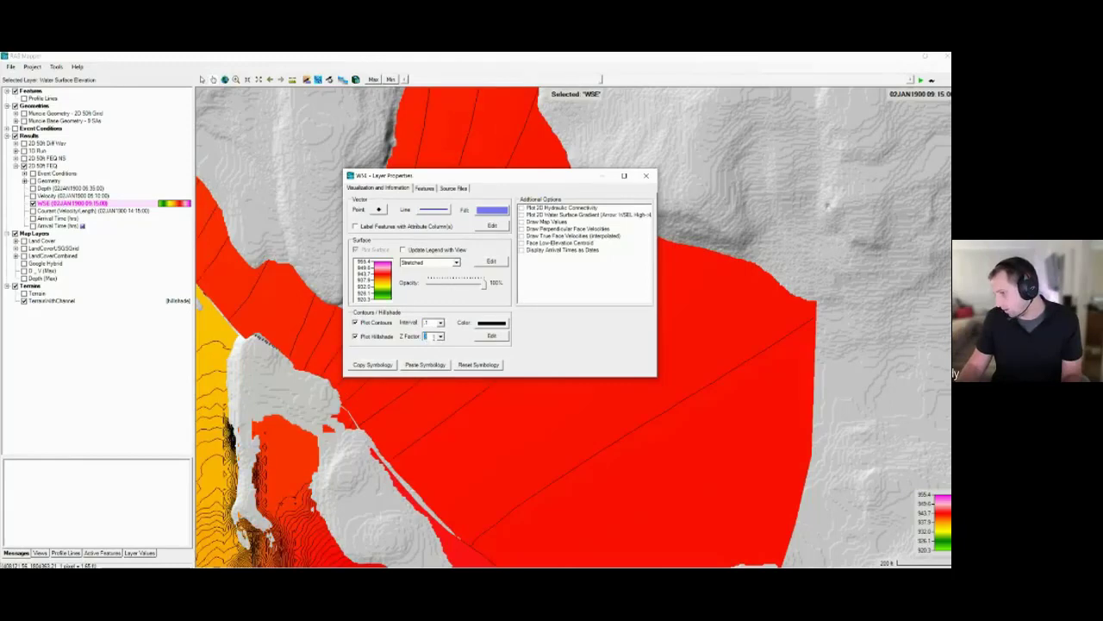
pyautogui.click(646, 176)
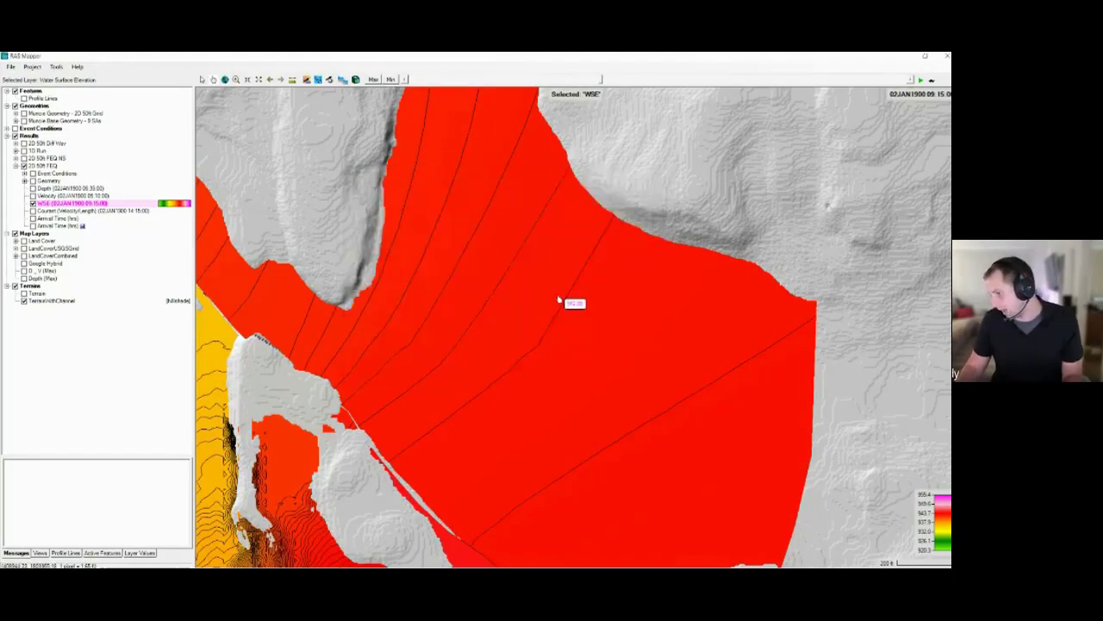
# - Examine the spacing of the WSE contours across the northern flooded area and along the river bend
pyautogui.scroll(-1, 539, 282)
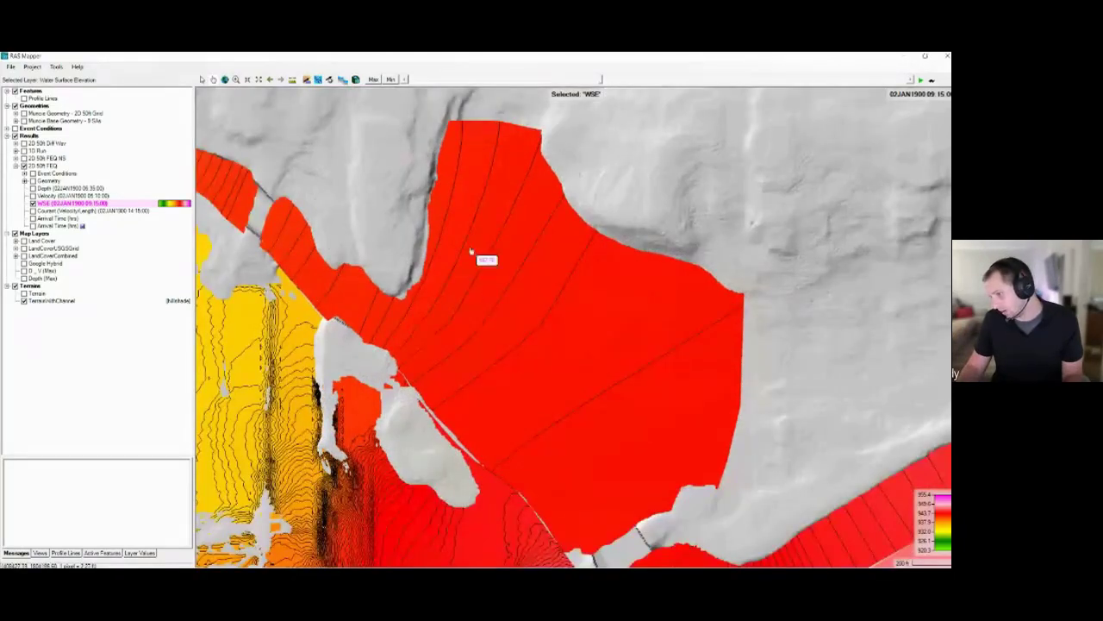
pyautogui.moveTo(527, 325); pyautogui.dragTo(480, 248)
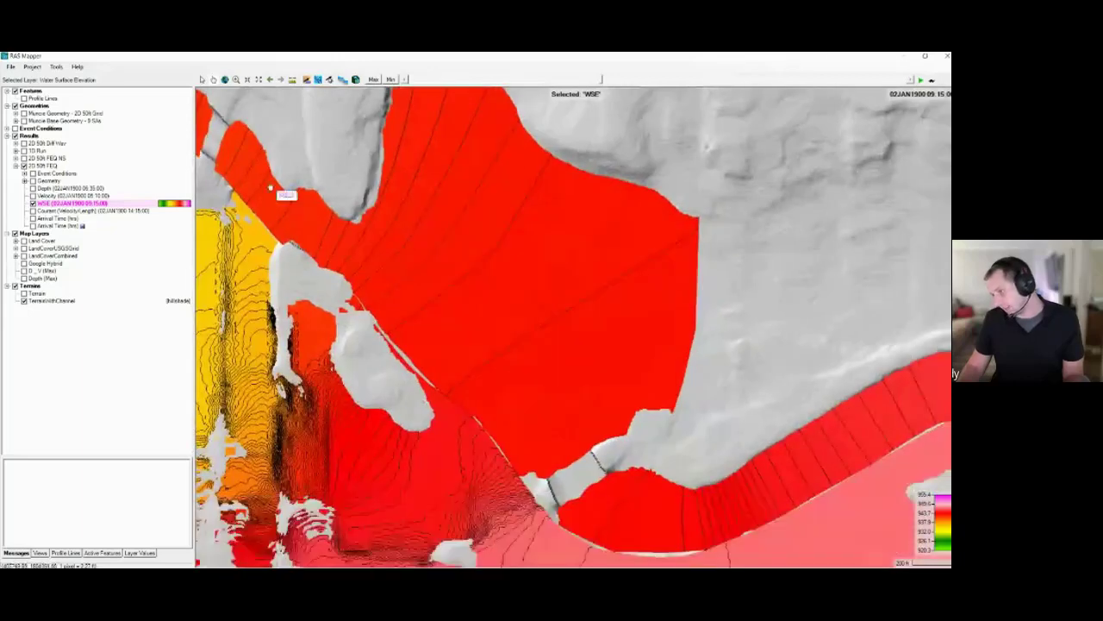
pyautogui.moveTo(451, 292); pyautogui.dragTo(326, 232)
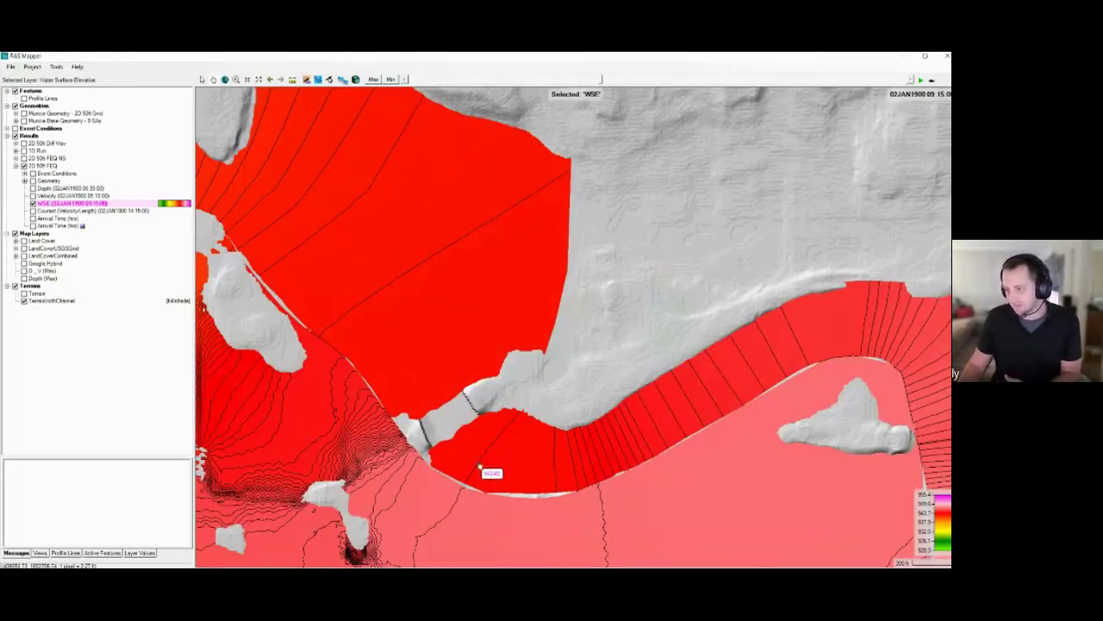
pyautogui.scroll(-2, 487, 457)
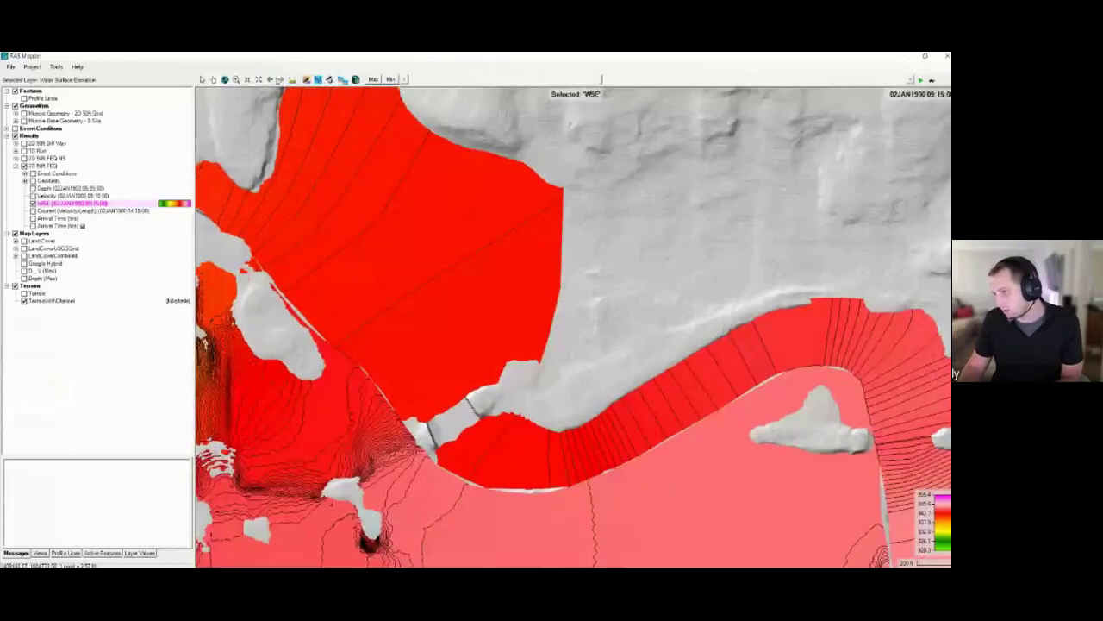
# - Switch the WSE map to its maximum values and inspect the contours along the whole river reach
pyautogui.click(375, 79)
pyautogui.moveTo(392, 416); pyautogui.dragTo(341, 346)
pyautogui.scroll(-2, 341, 345)
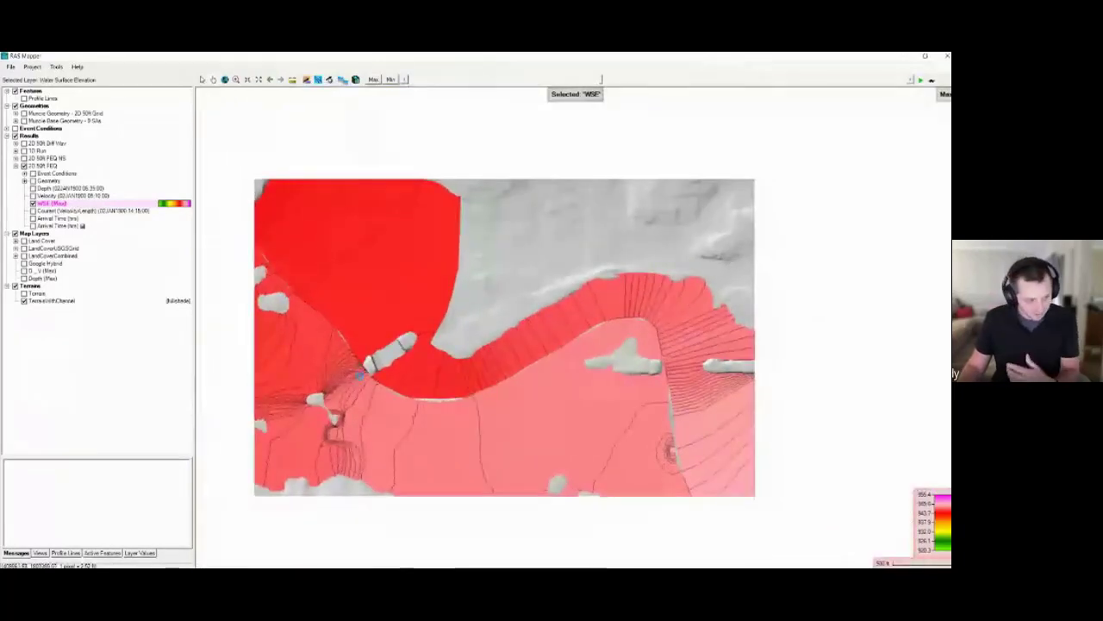
pyautogui.scroll(-1, 360, 381)
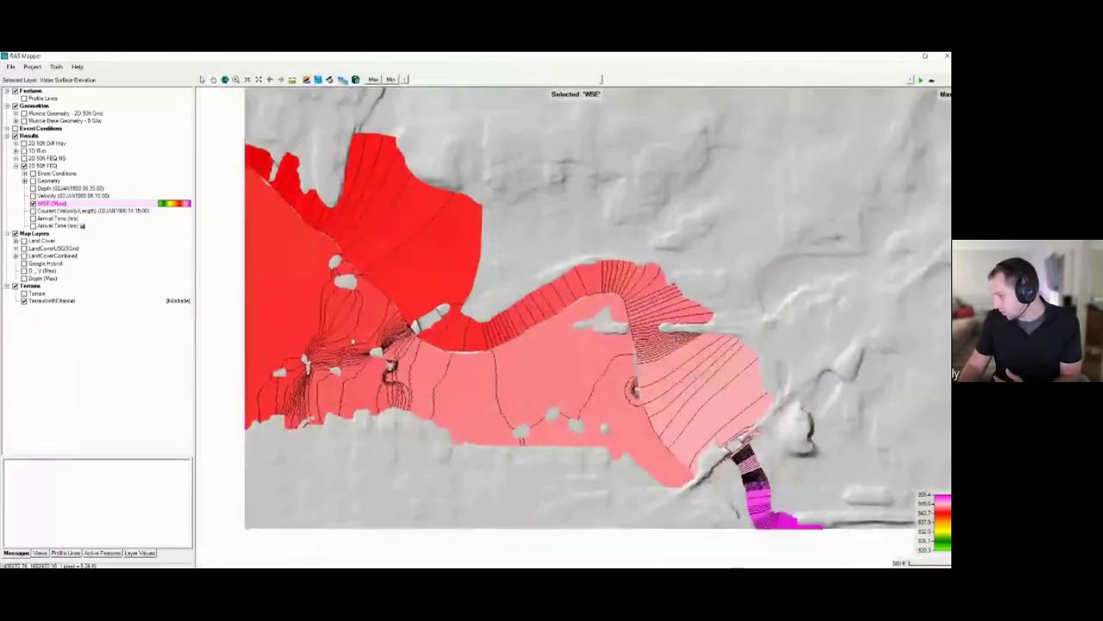
pyautogui.moveTo(478, 371); pyautogui.dragTo(547, 306)
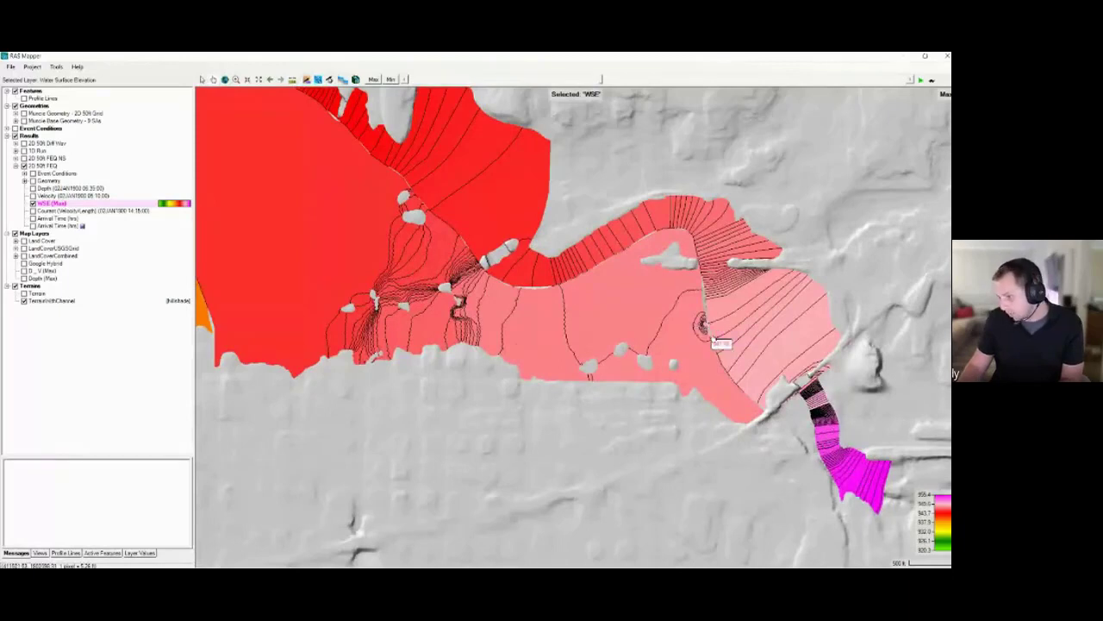
pyautogui.moveTo(514, 295); pyautogui.dragTo(619, 332)
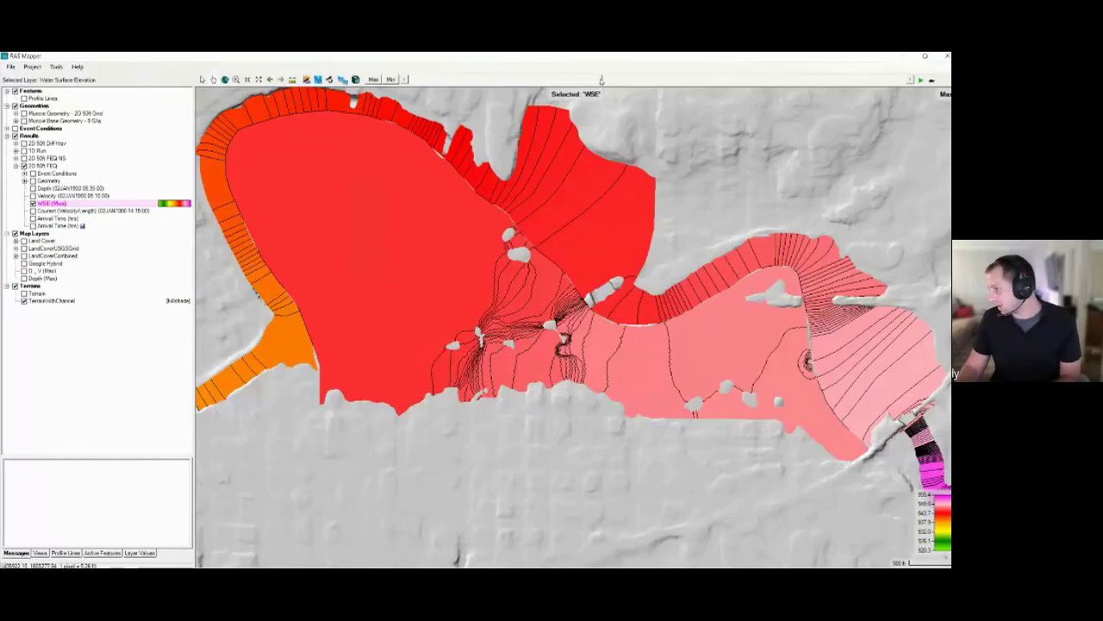
# - Set the WSE map's time to 02JAN1900 14:35:00 and inspect the dense contour patch inside the river bend
pyautogui.moveTo(602, 79); pyautogui.dragTo(711, 79)
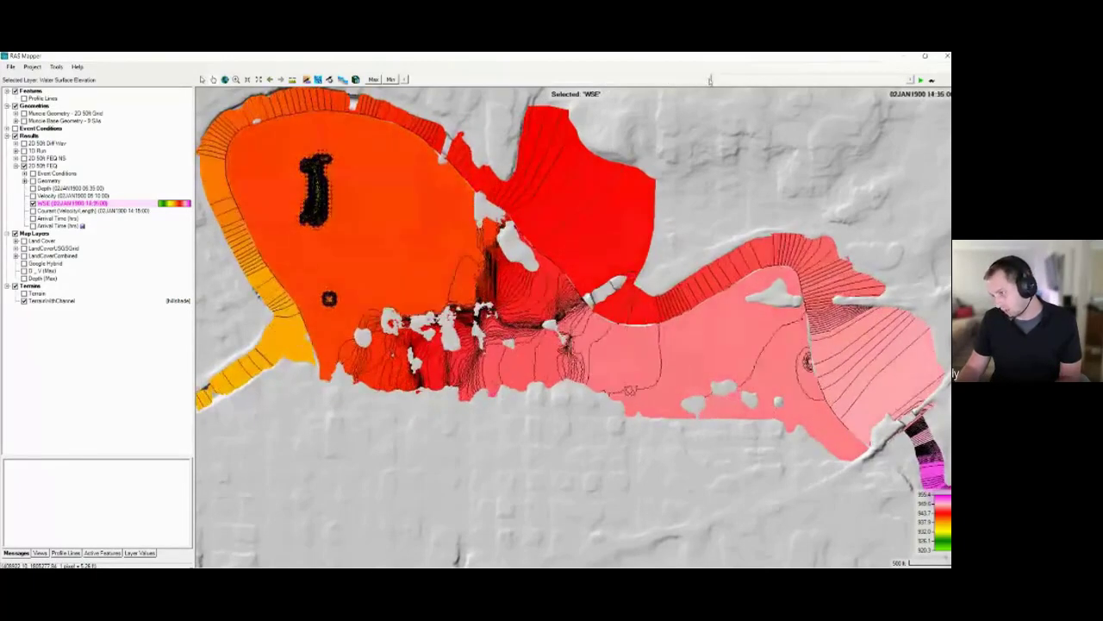
pyautogui.moveTo(357, 171); pyautogui.dragTo(403, 203)
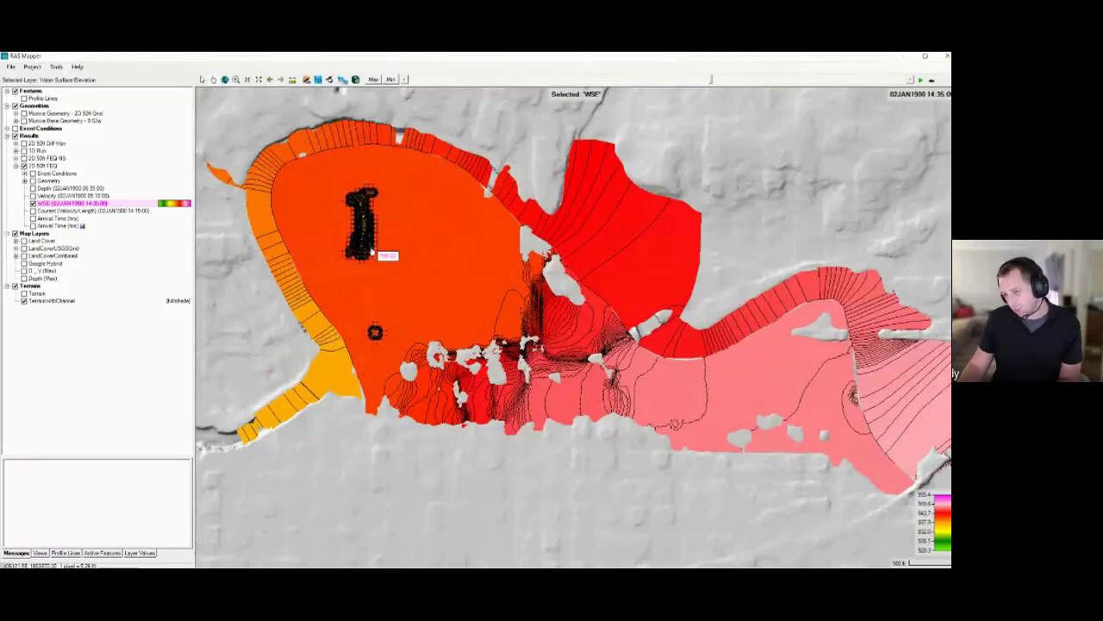
pyautogui.scroll(3, 372, 249)
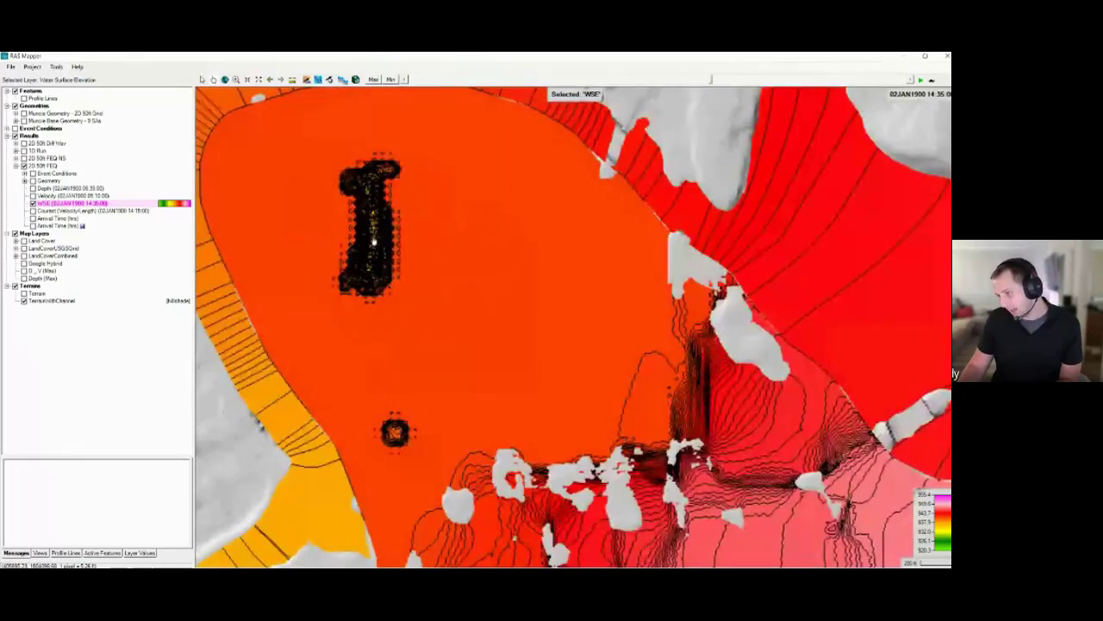
pyautogui.scroll(3, 374, 242)
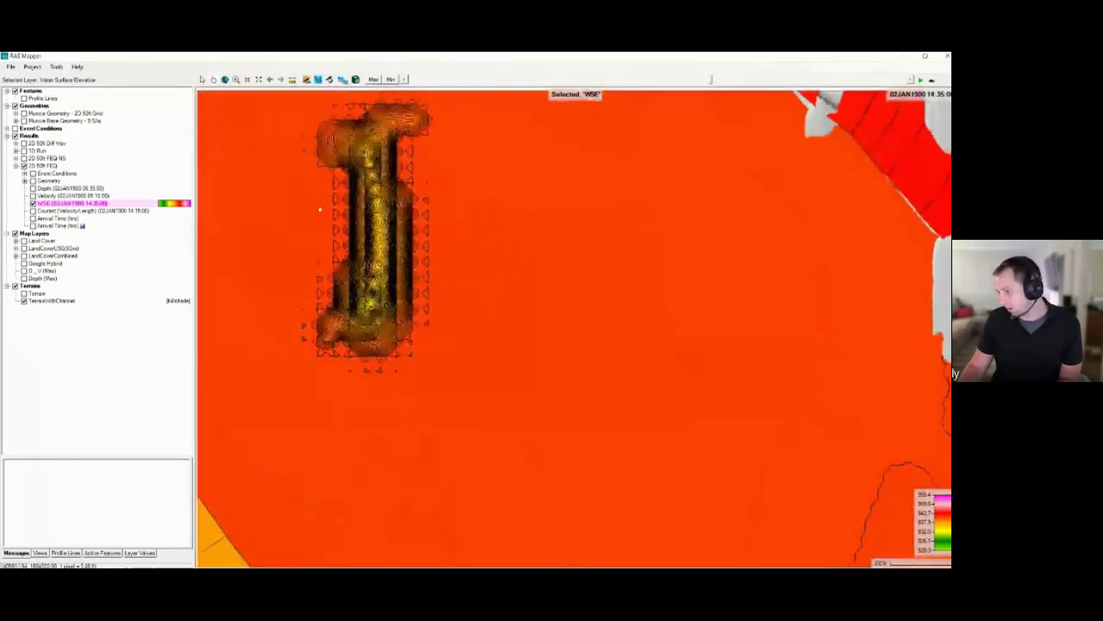
pyautogui.moveTo(319, 209); pyautogui.dragTo(369, 307)
# - Set the WSE map's contour interval to 1
pyautogui.doubleClick(52, 205)
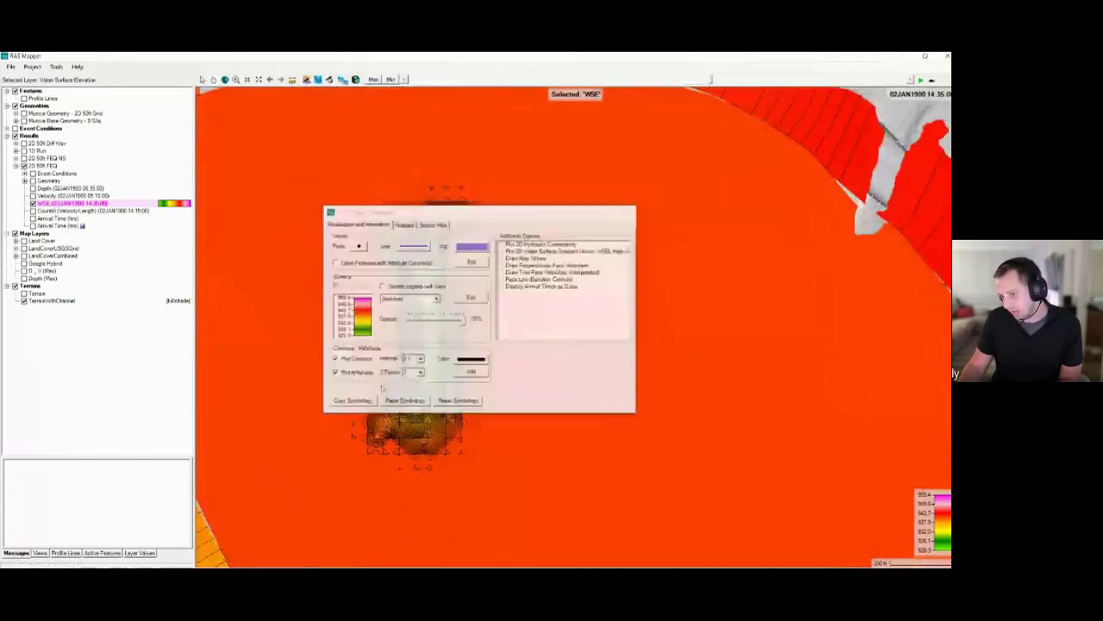
pyautogui.doubleClick(410, 359)
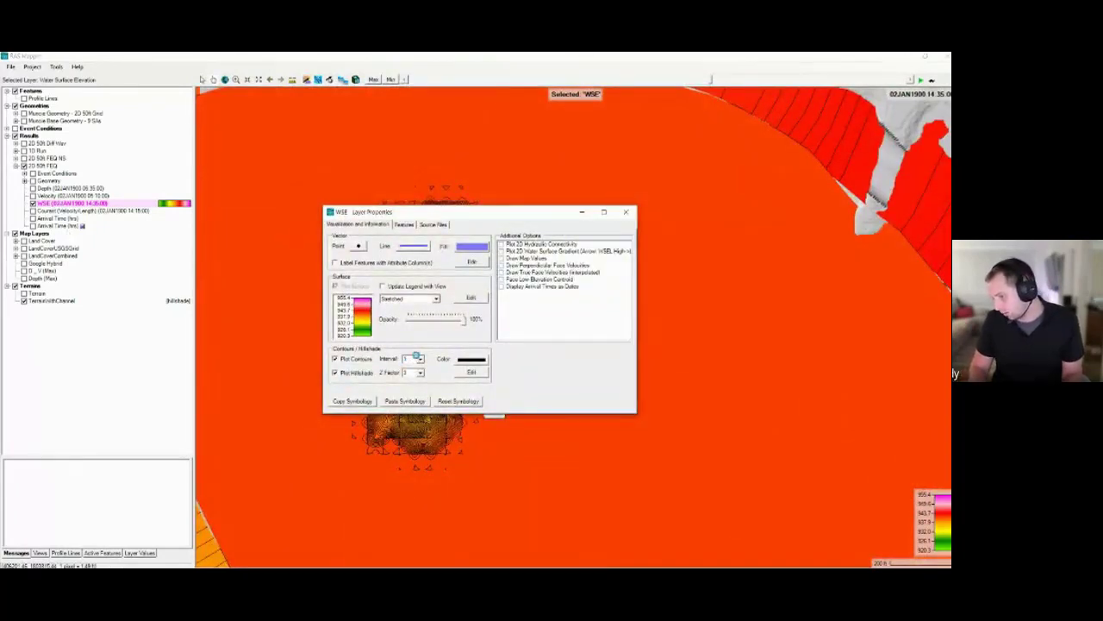
pyautogui.click(626, 212)
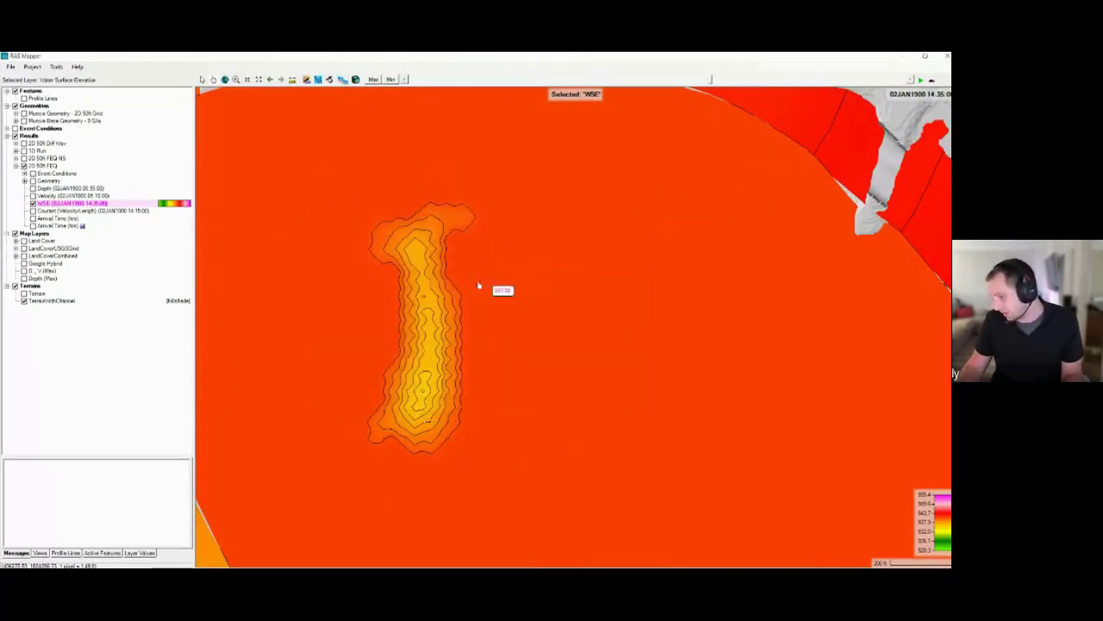
# - Hide the WSE map to examine the bare terrain around the contour patch, and show the map again
pyautogui.scroll(-1, 420, 349)
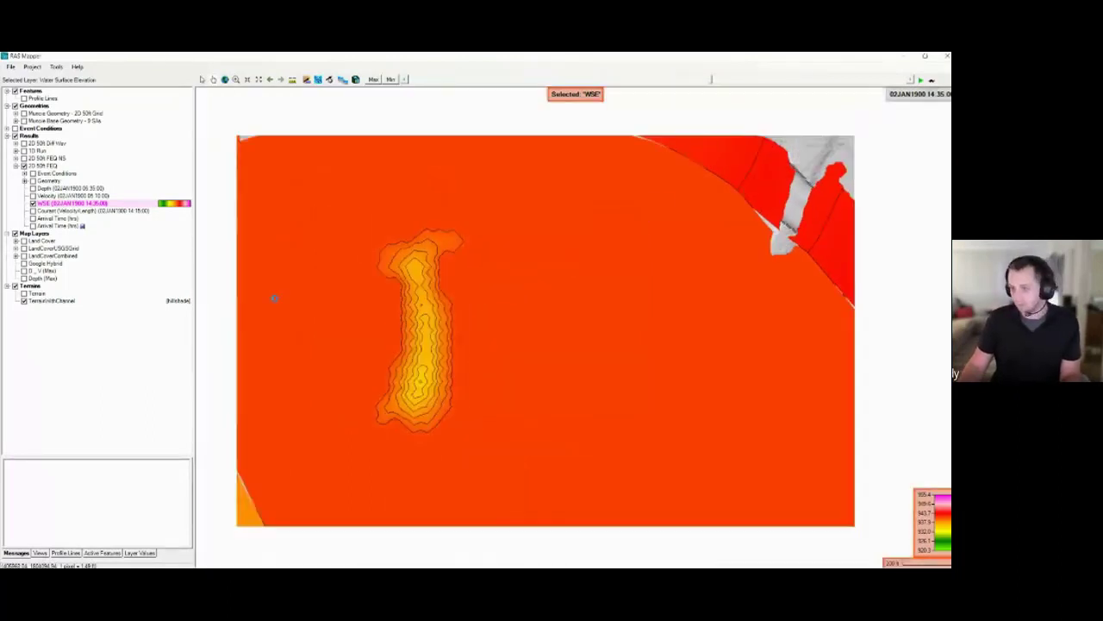
pyautogui.click(33, 203)
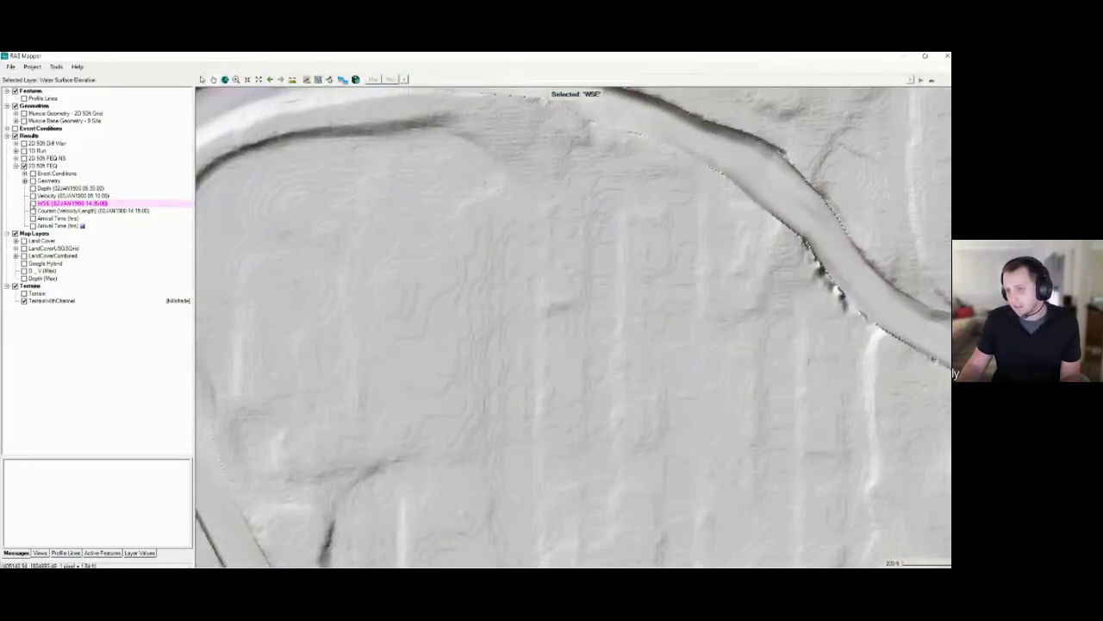
pyautogui.click(33, 205)
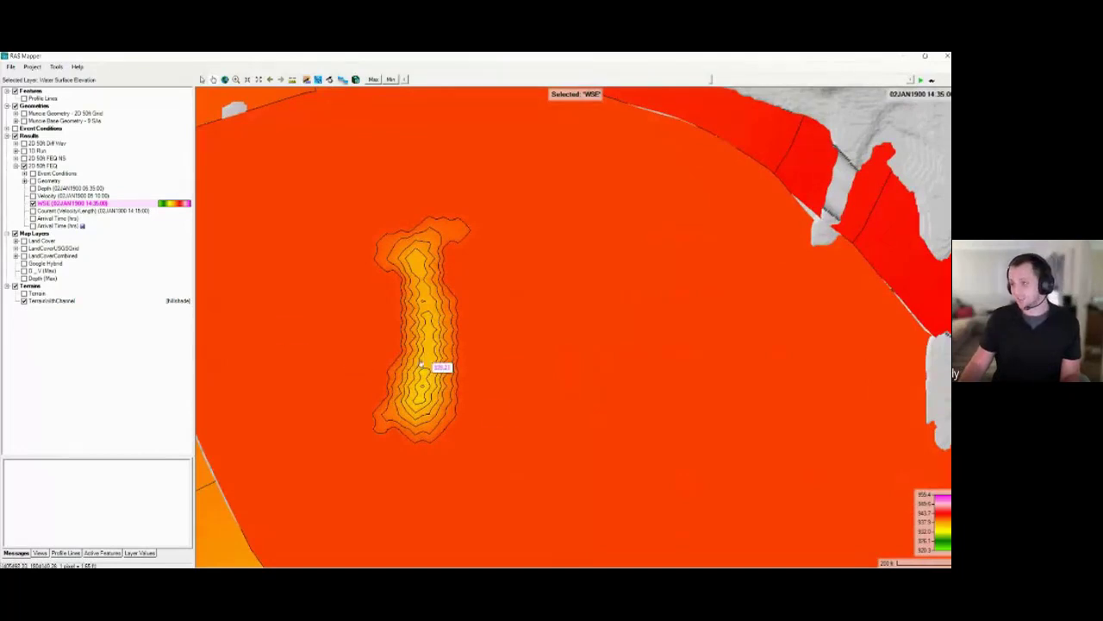
# - Display the Manning's n layer from the 2D 50ft FEQ result geometry over the contour patch
pyautogui.moveTo(701, 508); pyautogui.dragTo(481, 336)
pyautogui.moveTo(378, 274); pyautogui.dragTo(647, 397)
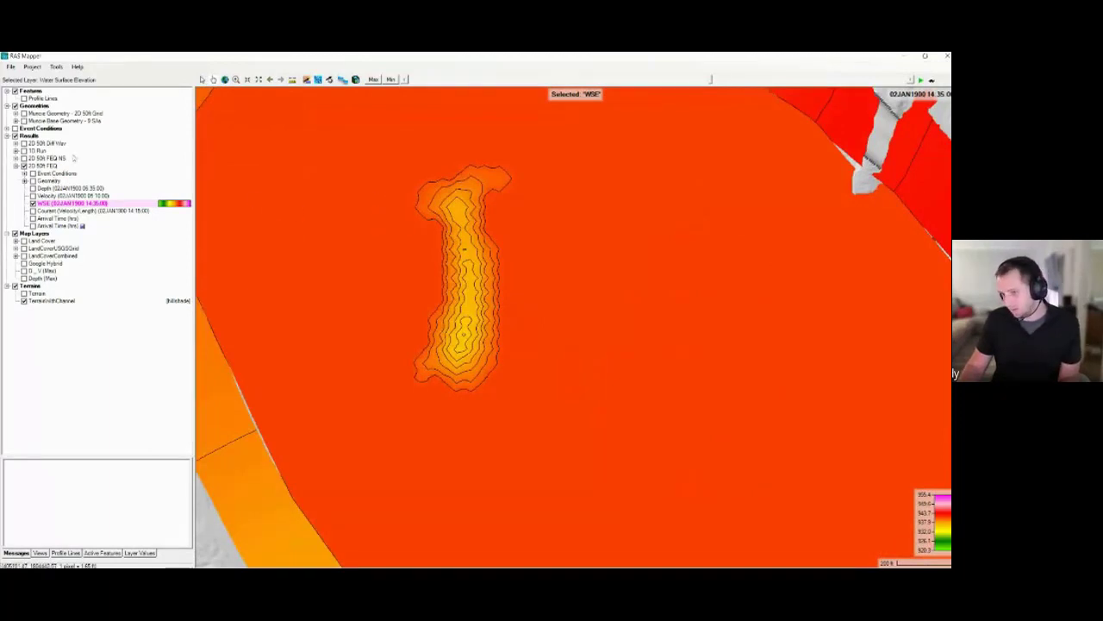
pyautogui.click(24, 181)
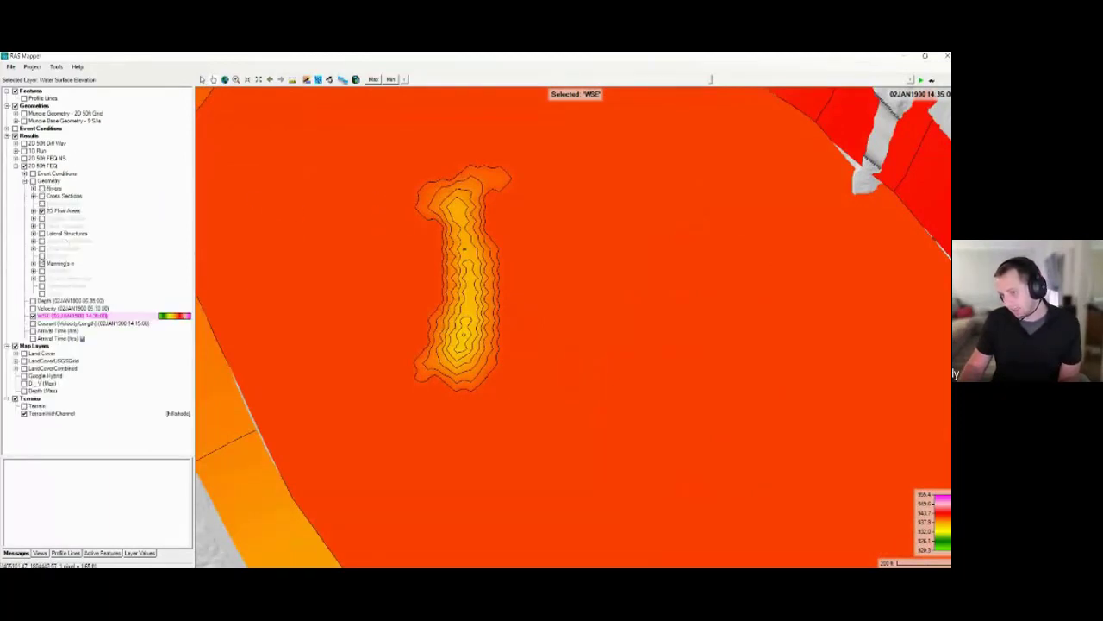
pyautogui.click(41, 263)
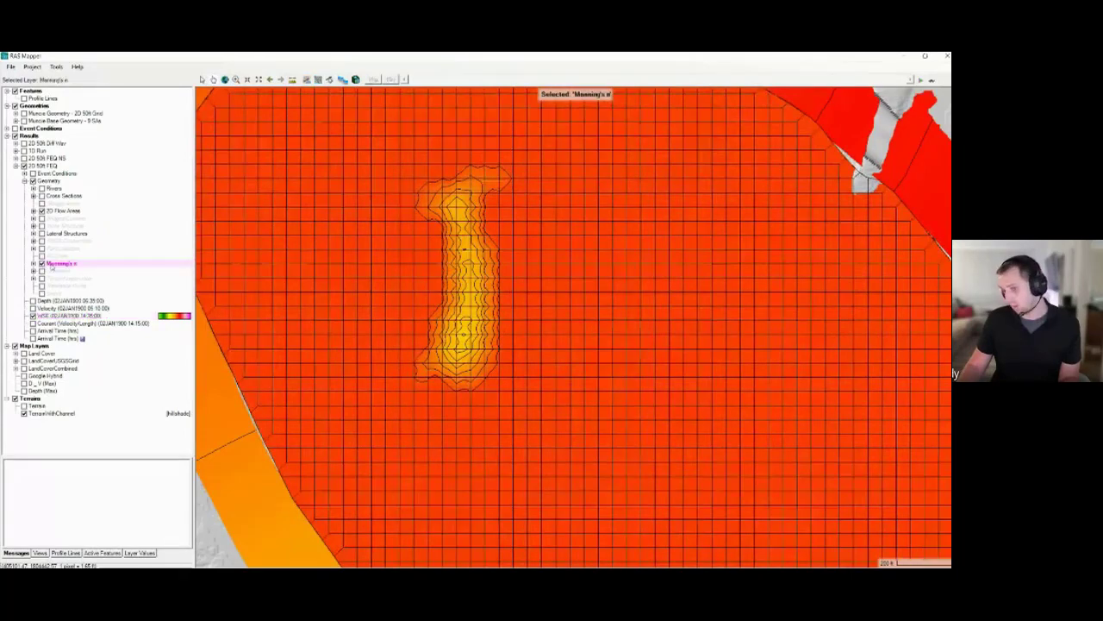
# - Display the Final n Values of the result geometry's Manning's n layer over the contour patch
pyautogui.click(33, 264)
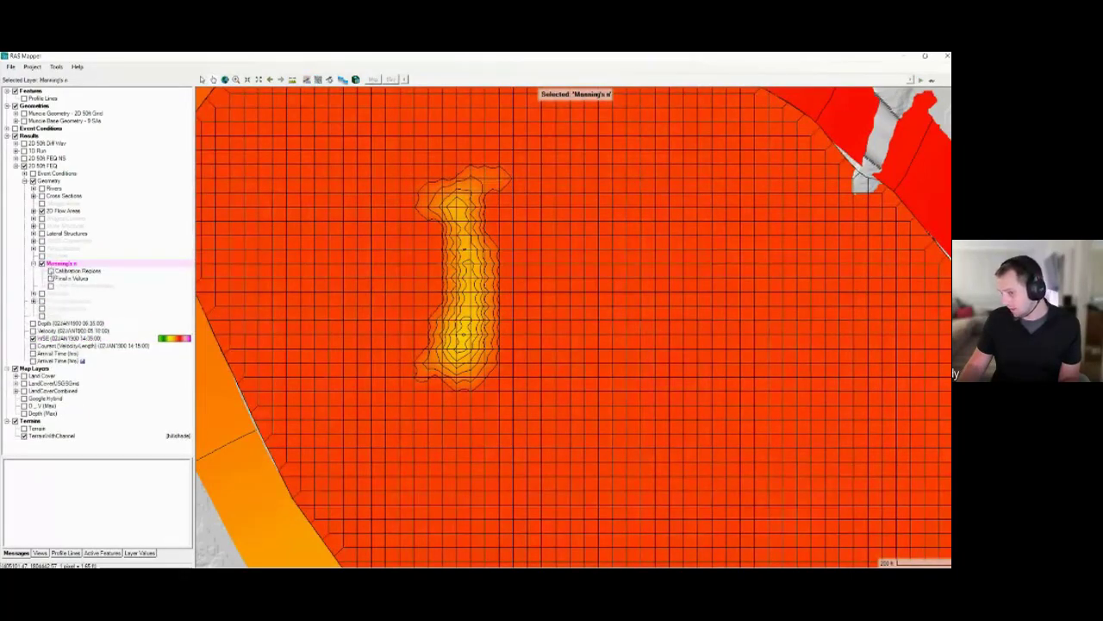
pyautogui.click(51, 278)
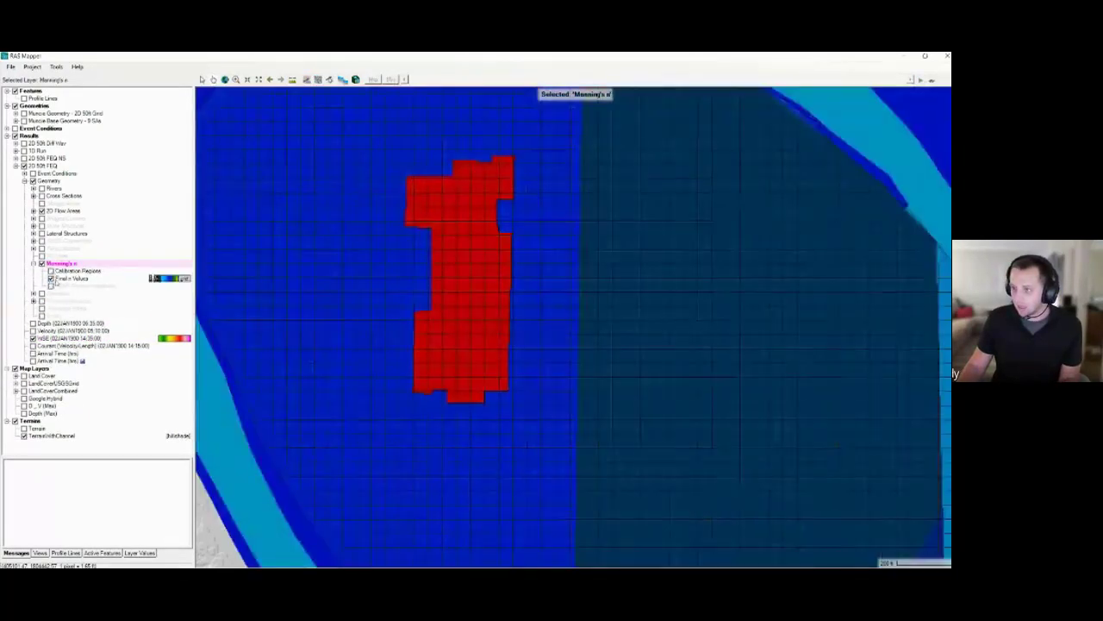
pyautogui.moveTo(448, 246)
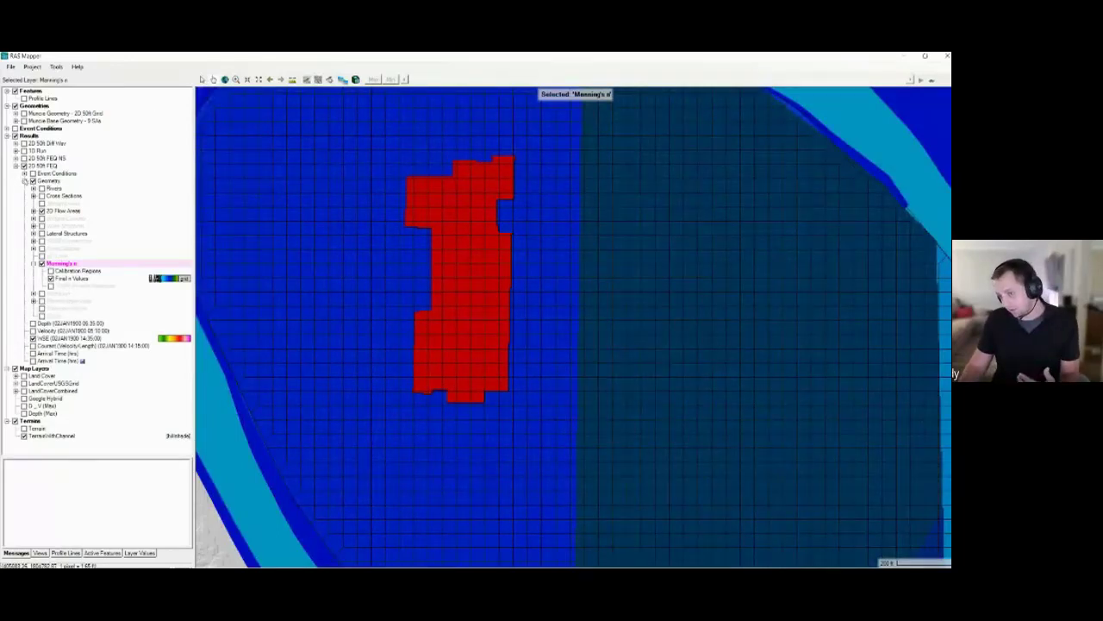
# - Hide the result geometry, show the profile lines over the WSE map, and plot the WSE profile along line LR
pyautogui.click(25, 181)
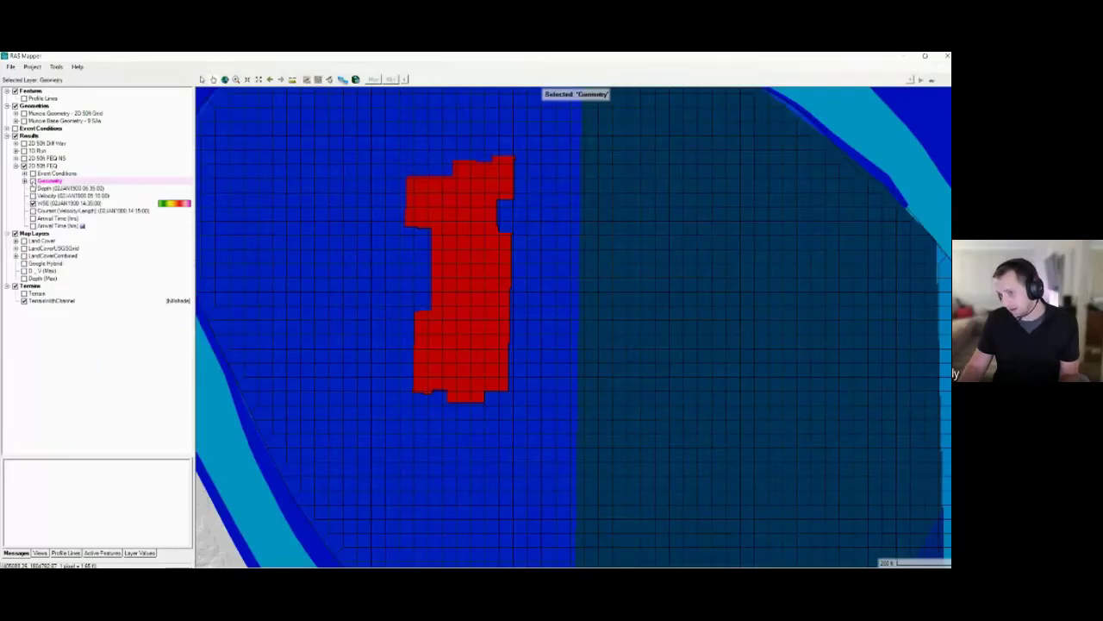
pyautogui.click(48, 204)
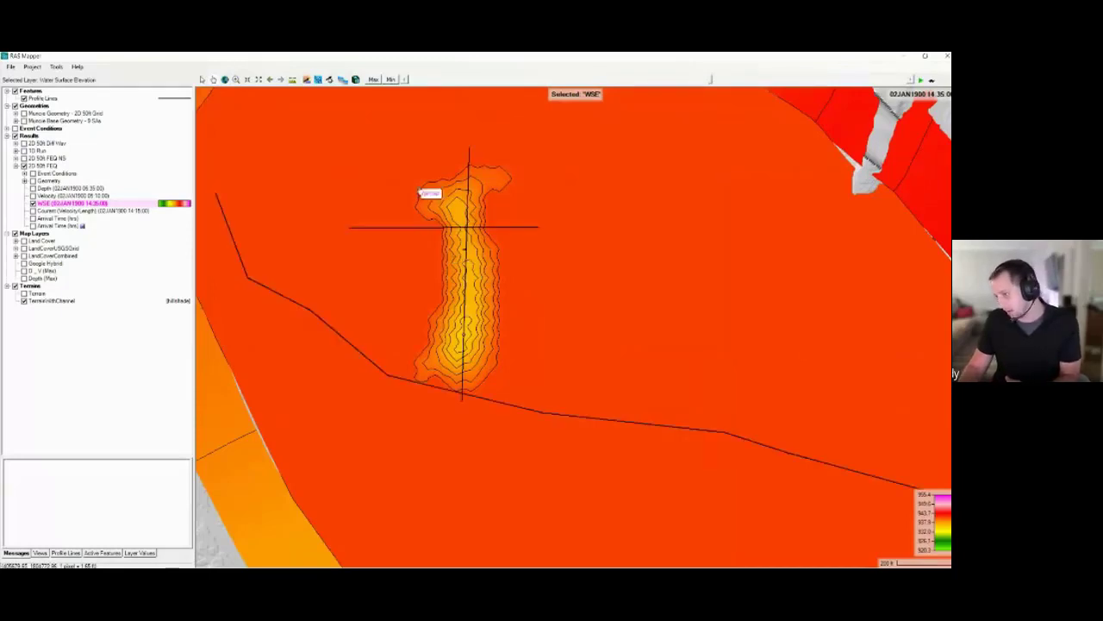
pyautogui.rightClick(418, 229)
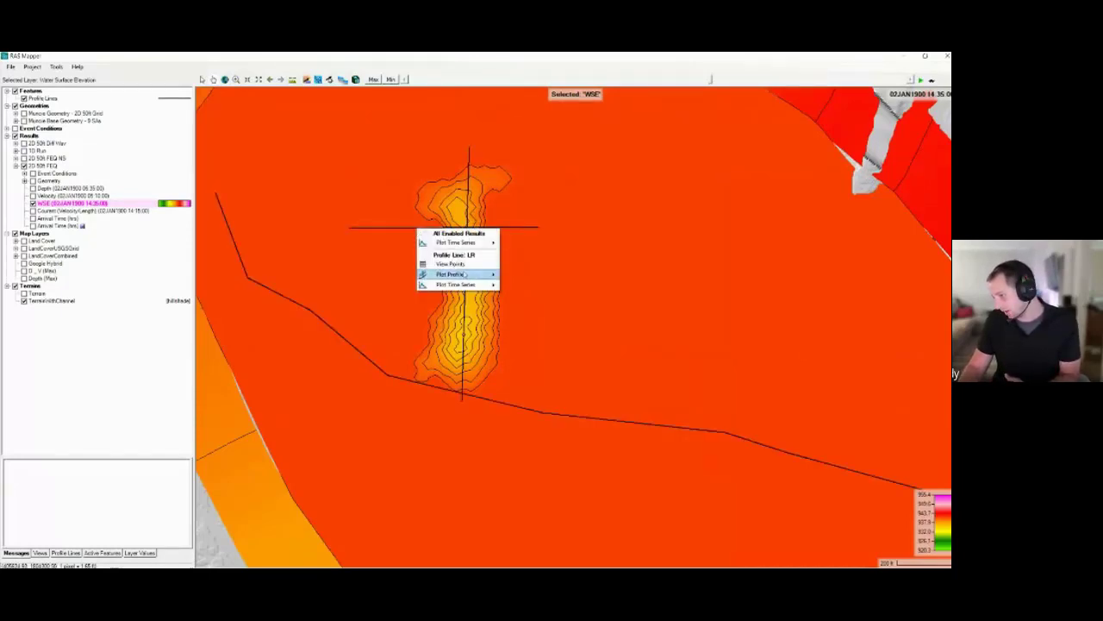
pyautogui.moveTo(466, 275)
pyautogui.click(528, 286)
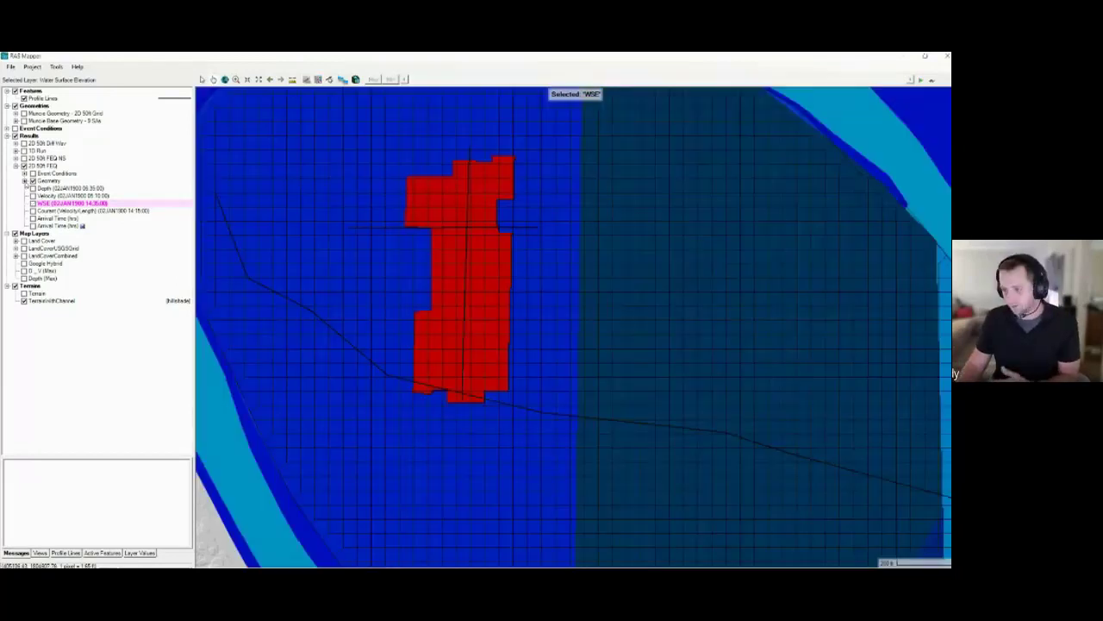
# - Hide the result geometry's Manning's n layer and show the WSE map under the 2D mesh
pyautogui.click(25, 181)
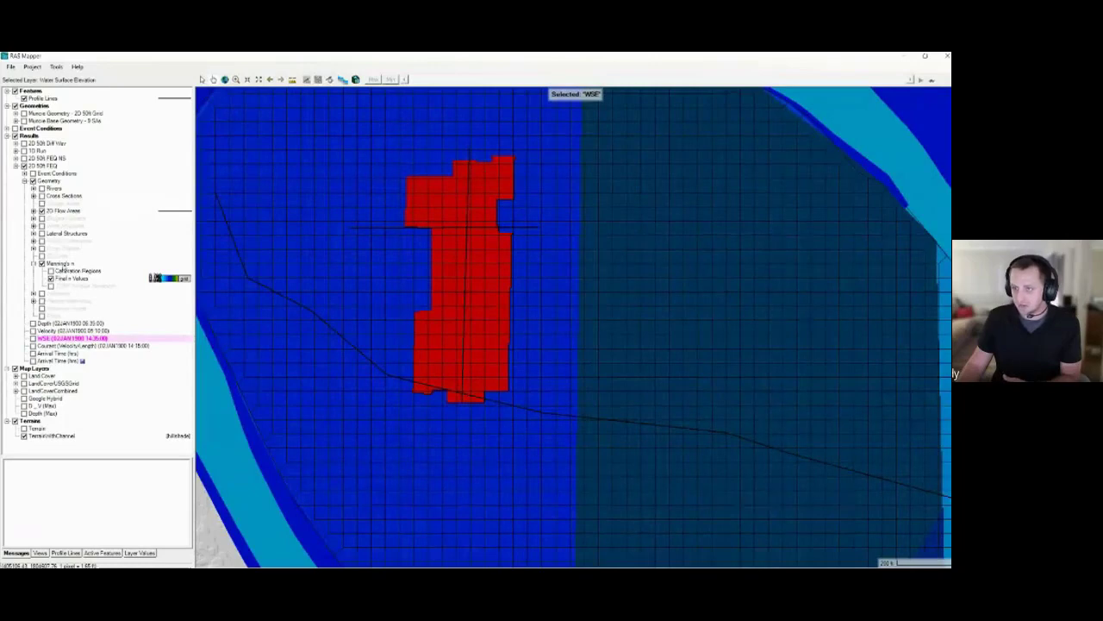
pyautogui.click(62, 263)
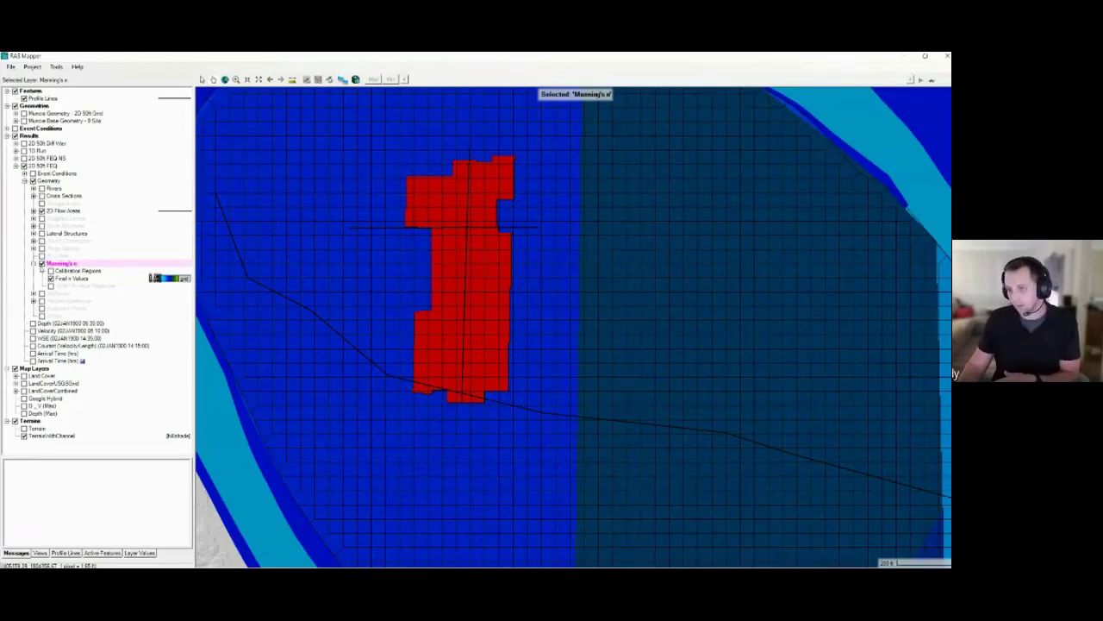
pyautogui.click(41, 262)
pyautogui.click(24, 181)
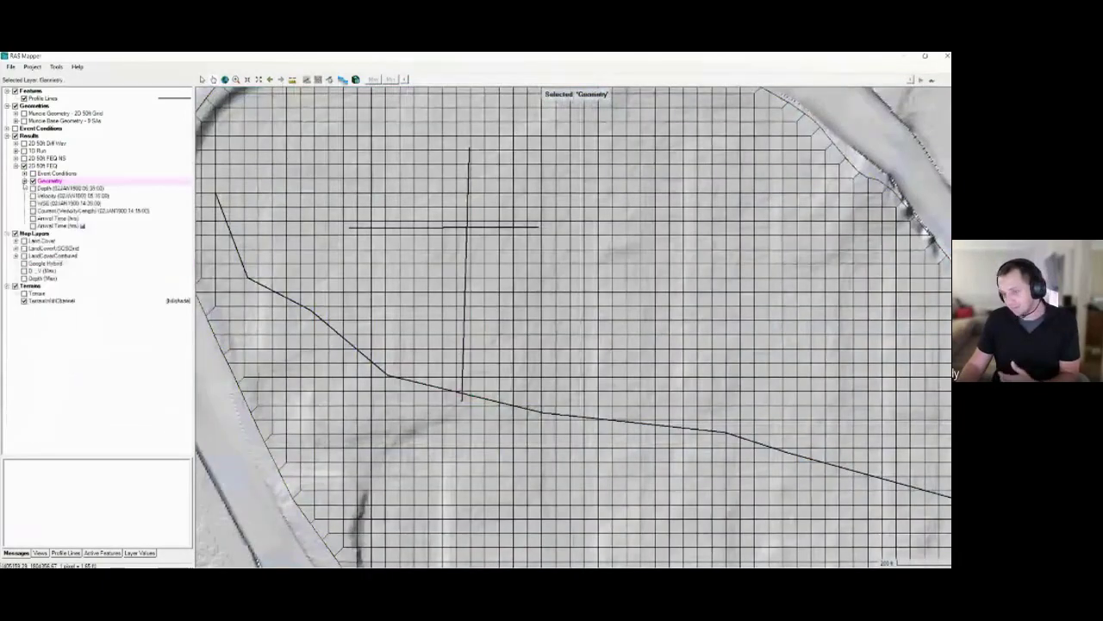
pyautogui.click(33, 203)
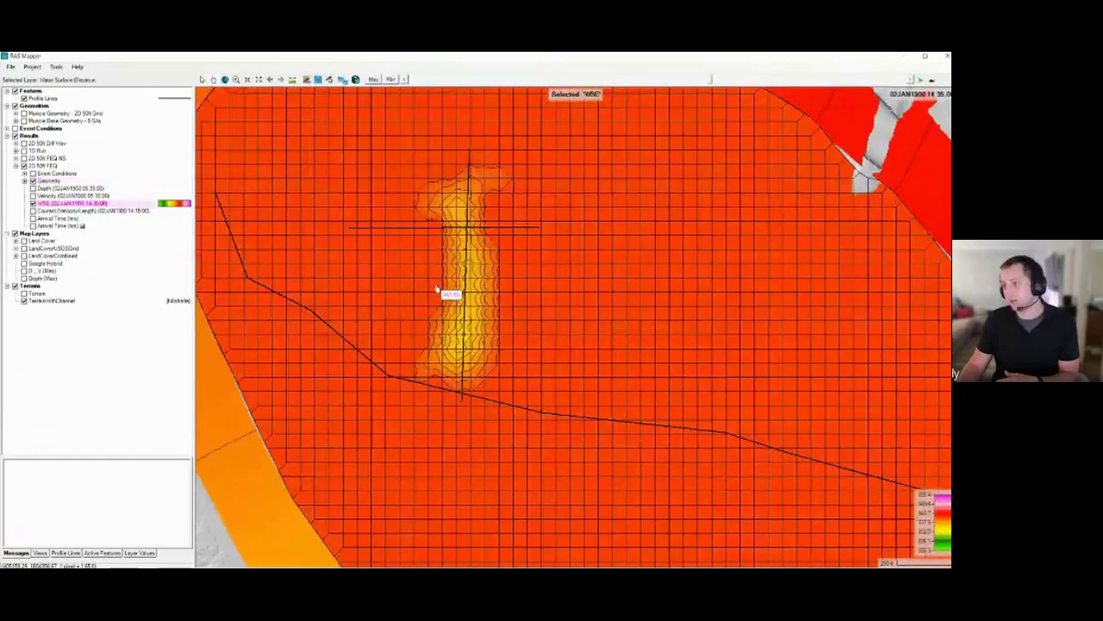
# - Set the WSE map's time to 02JAN1900 19:05:00 and bring the river crossing downstream of the wide overbank into view
pyautogui.scroll(-1, 437, 291)
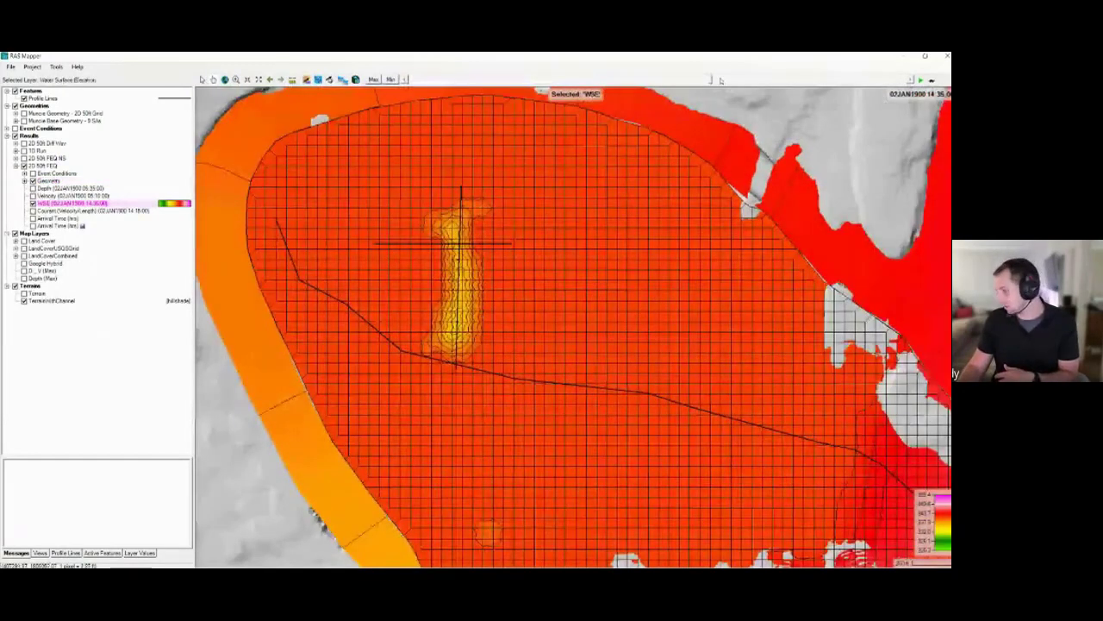
pyautogui.moveTo(712, 80); pyautogui.dragTo(804, 80)
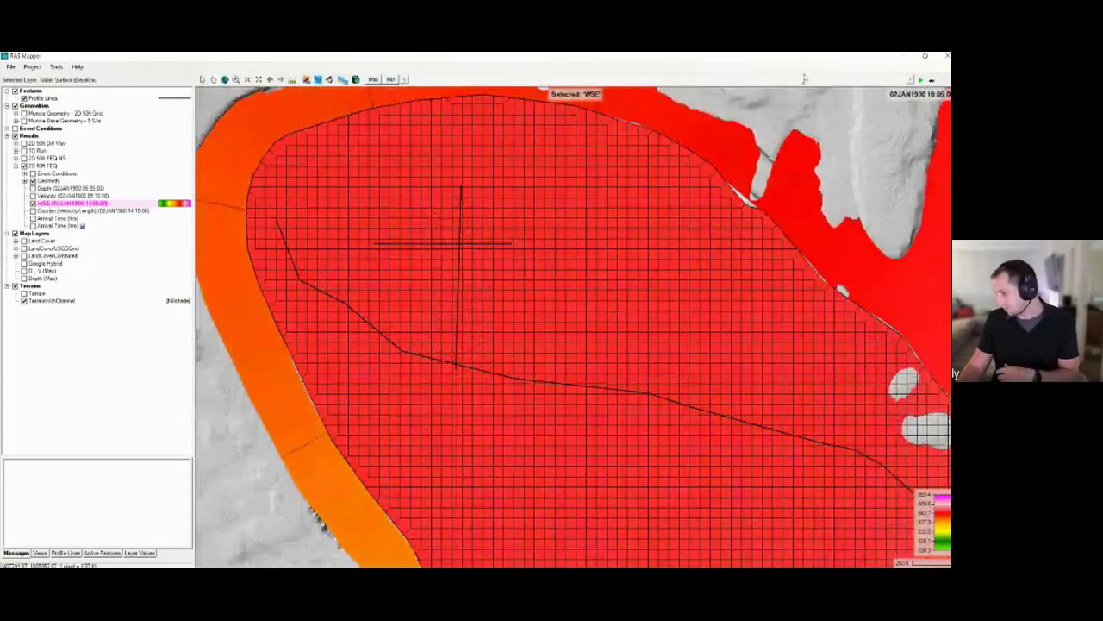
pyautogui.scroll(-1, 569, 271)
pyautogui.scroll(1, 662, 332)
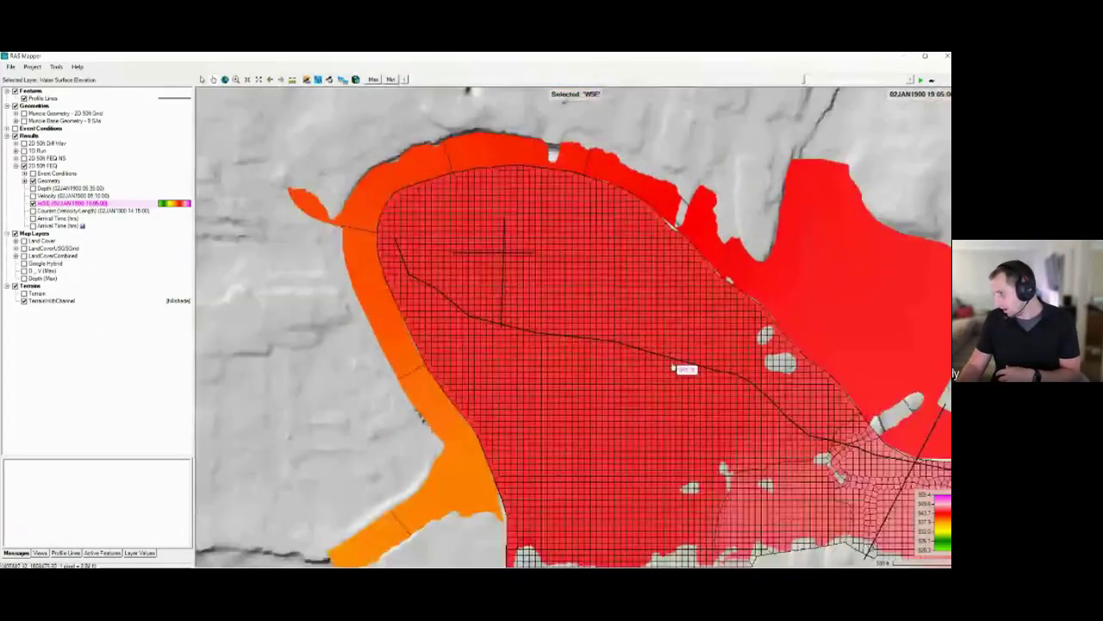
pyautogui.moveTo(682, 369); pyautogui.dragTo(373, 265)
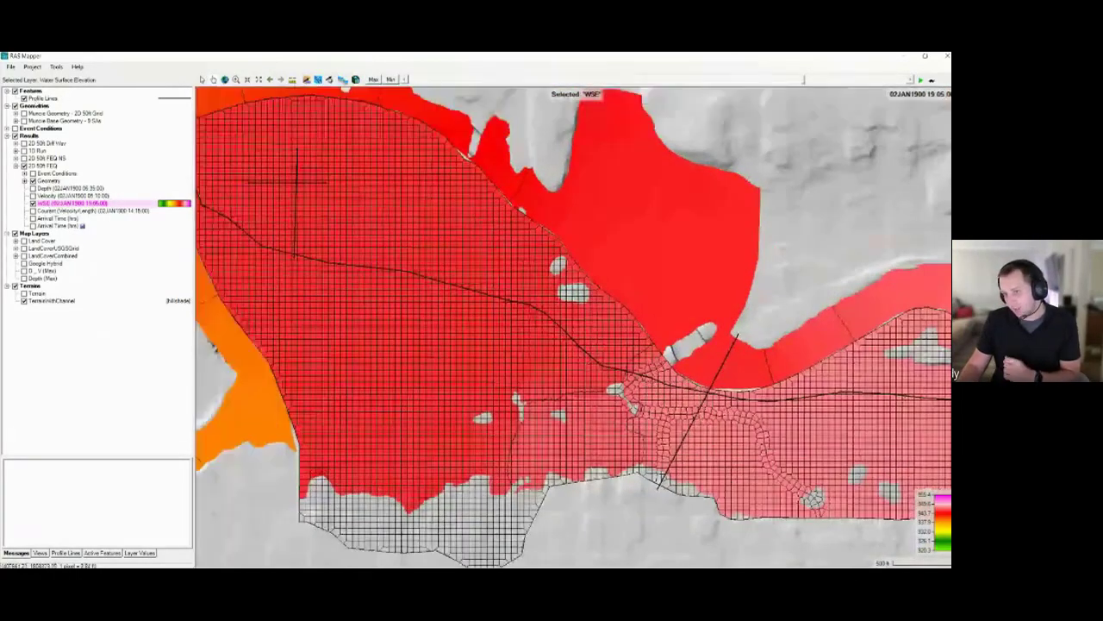
# - Draw a profile line named a across the river and 2D mesh beside the existing Profile Line 1, and save the edits
pyautogui.click(42, 99)
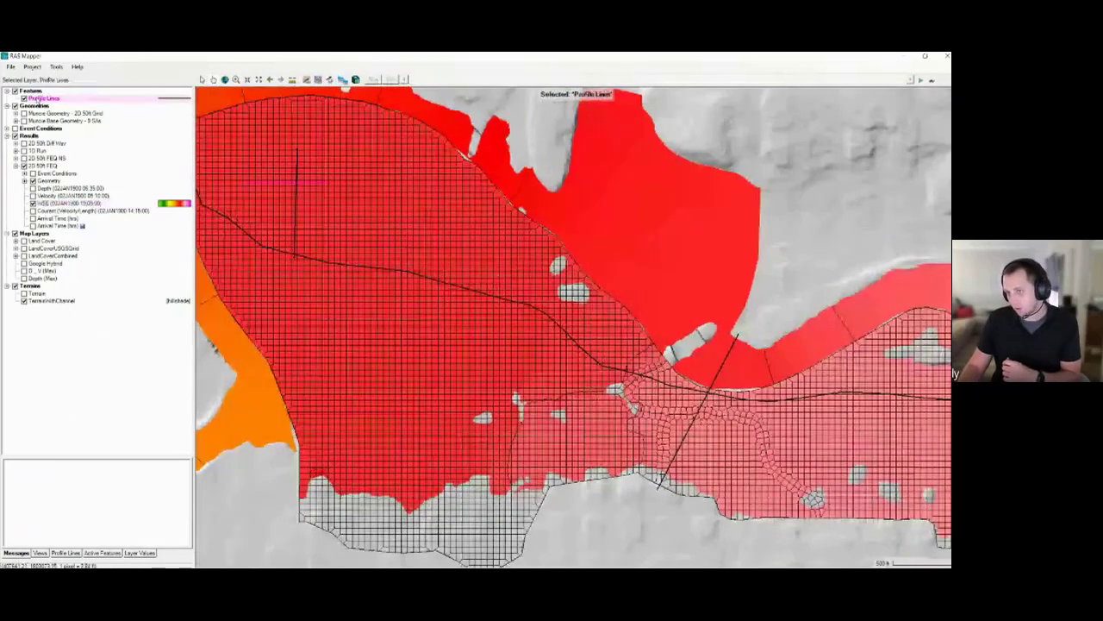
pyautogui.rightClick(38, 98)
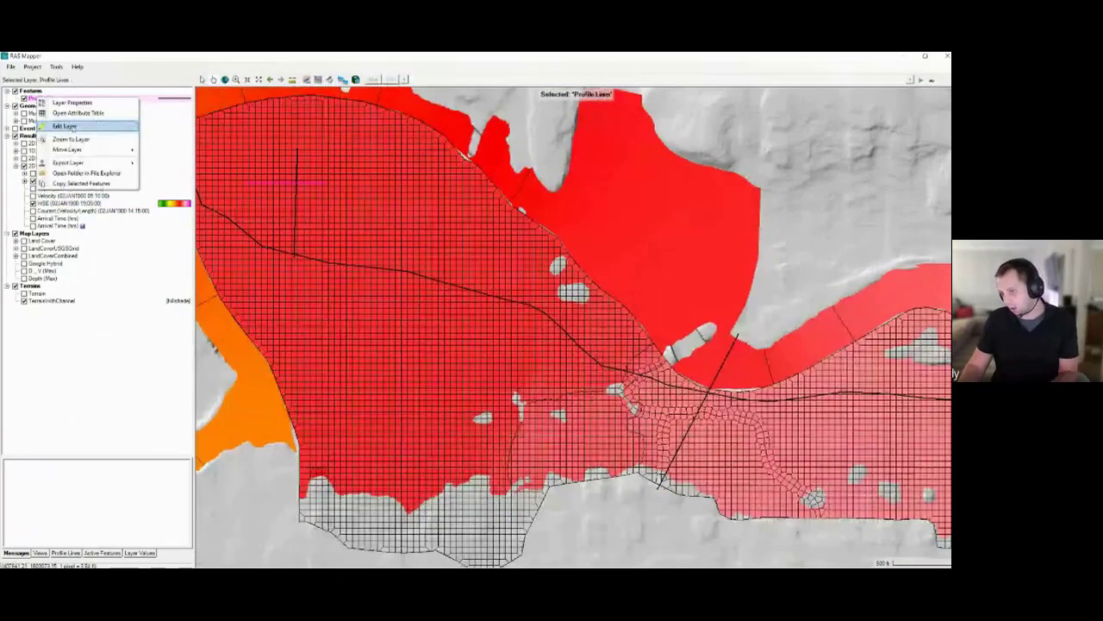
pyautogui.click(69, 126)
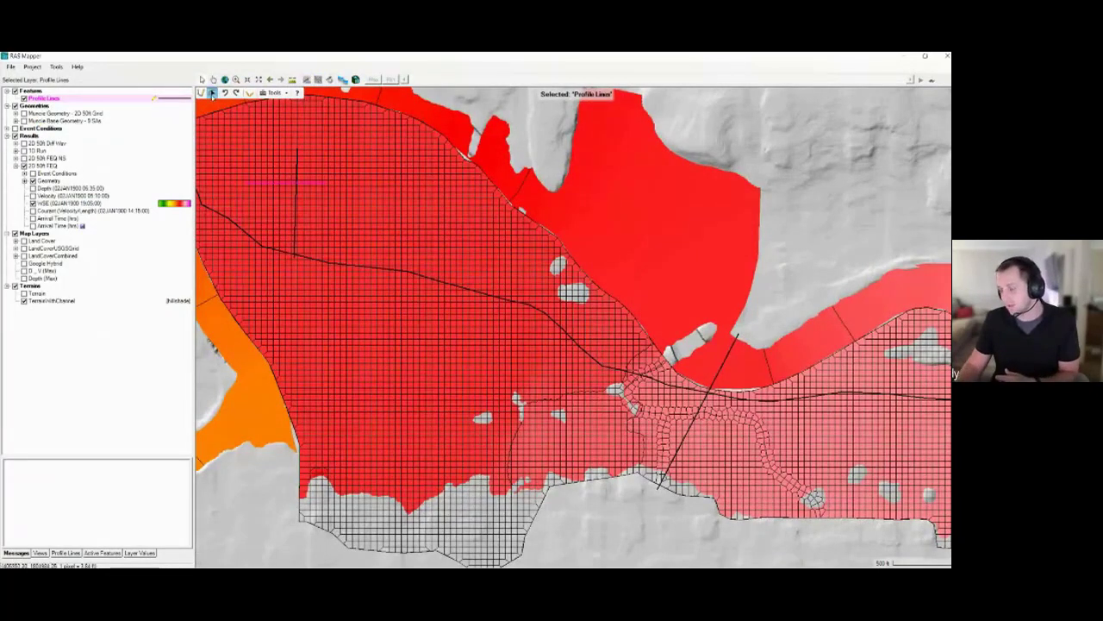
pyautogui.click(201, 93)
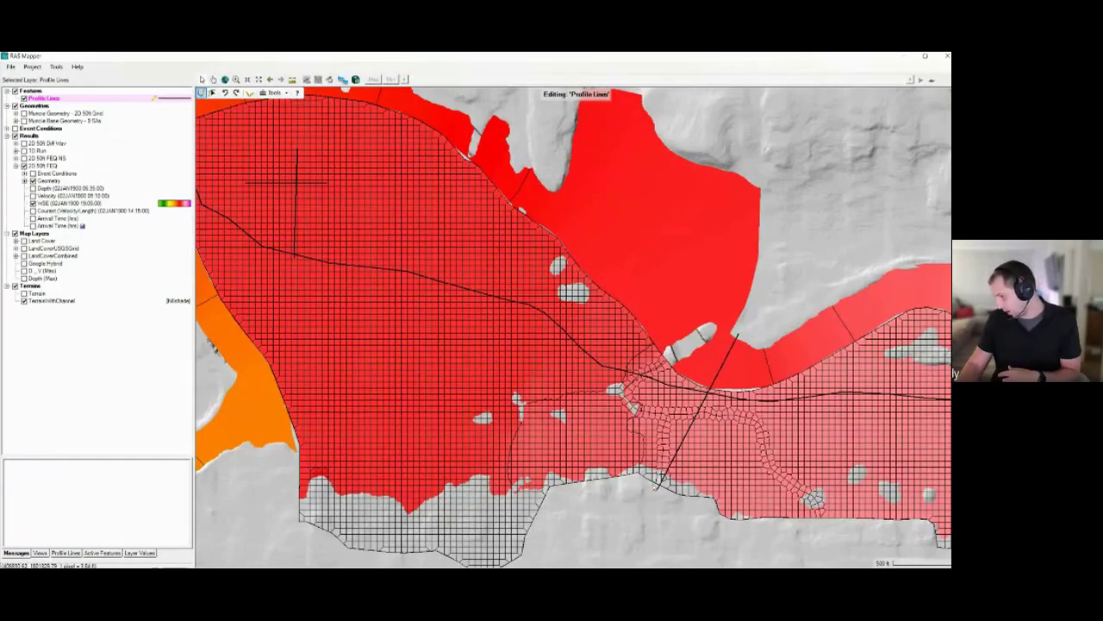
pyautogui.doubleClick(737, 334)
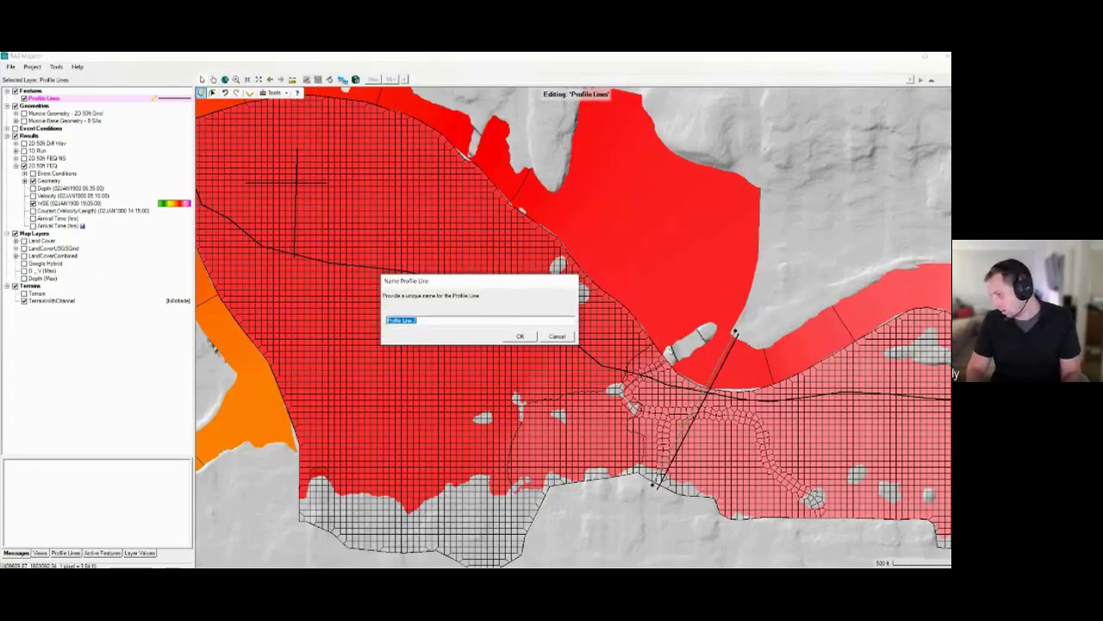
pyautogui.press('Return')
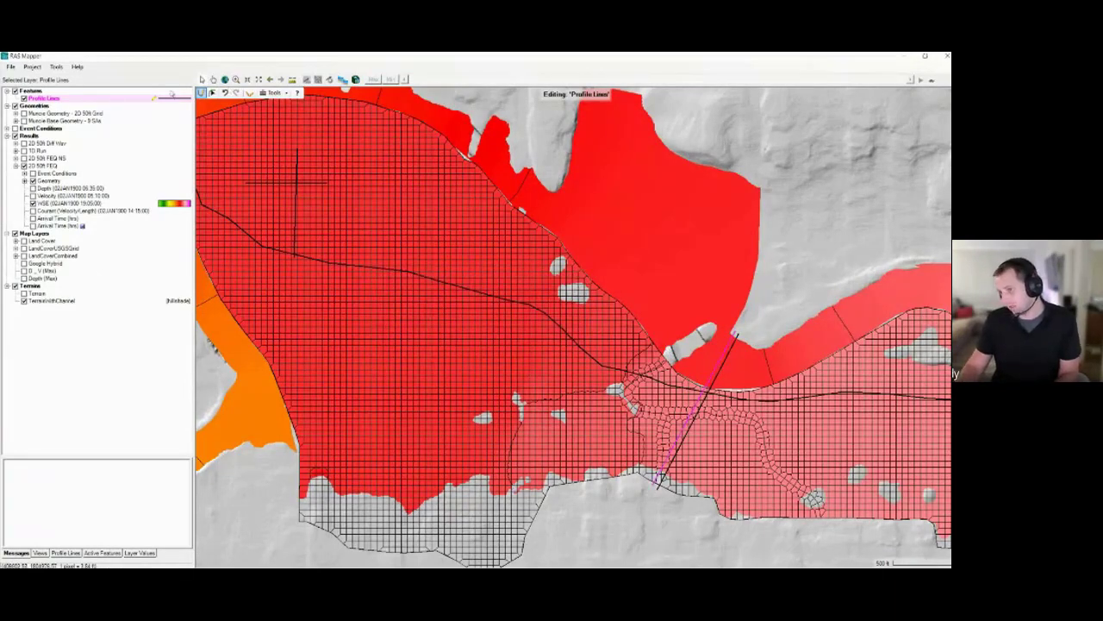
pyautogui.rightClick(66, 99)
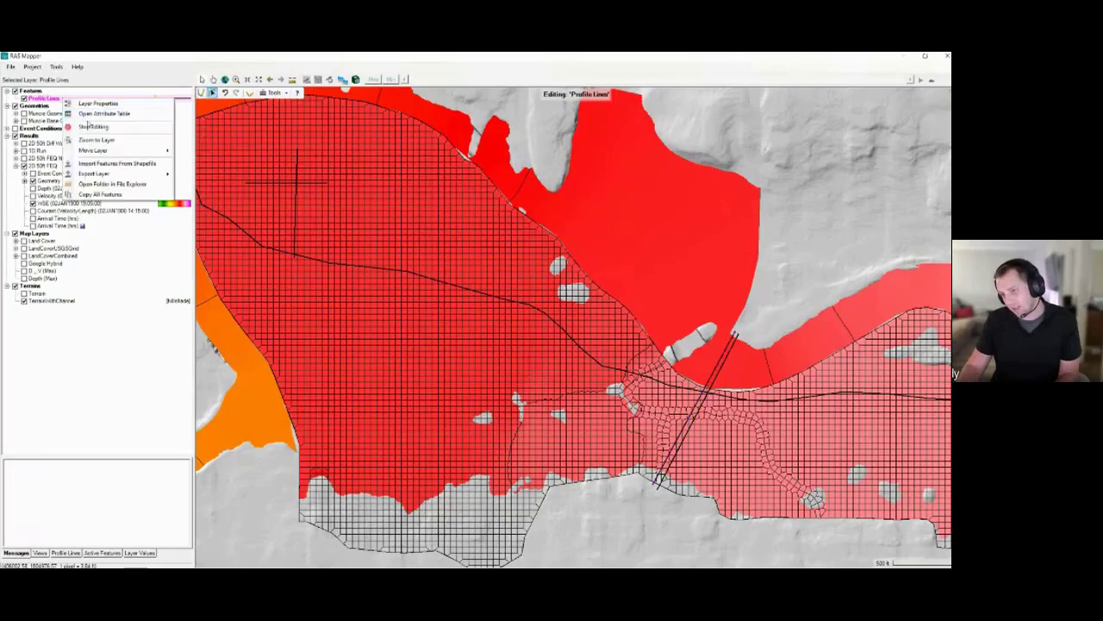
pyautogui.click(87, 127)
pyautogui.click(455, 349)
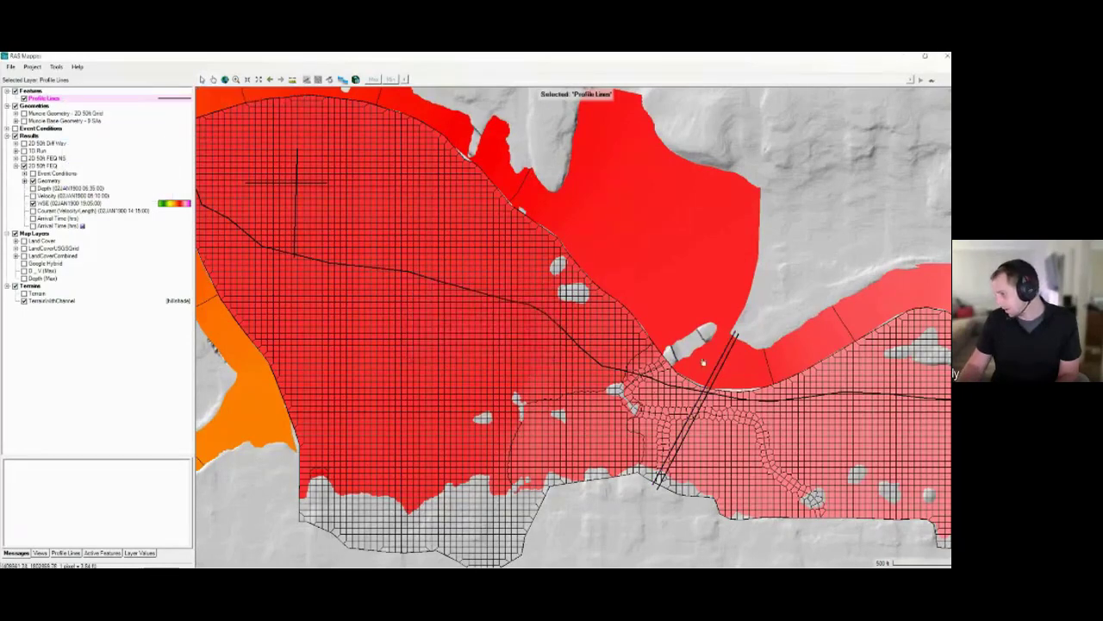
# - Plot the WSE profile along profile line a
pyautogui.rightClick(722, 366)
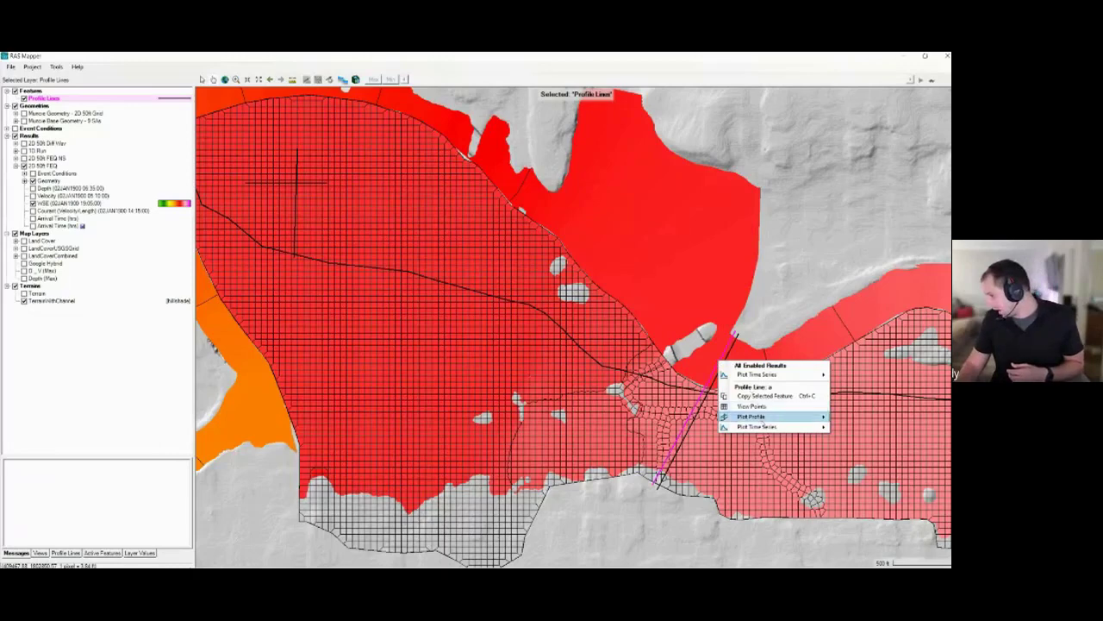
pyautogui.moveTo(760, 420)
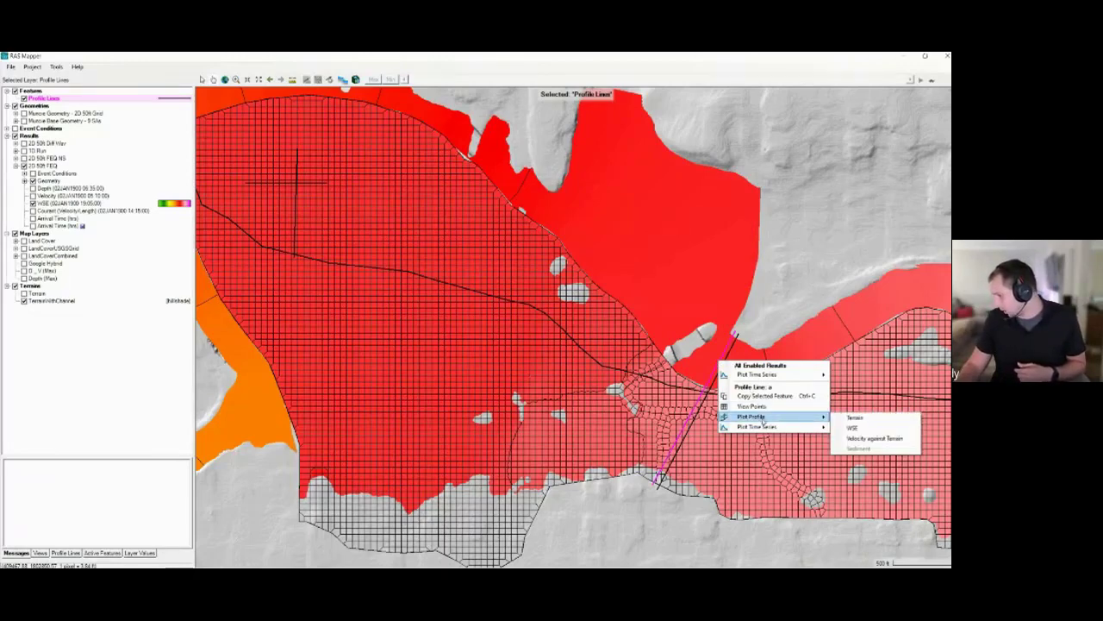
pyautogui.click(853, 429)
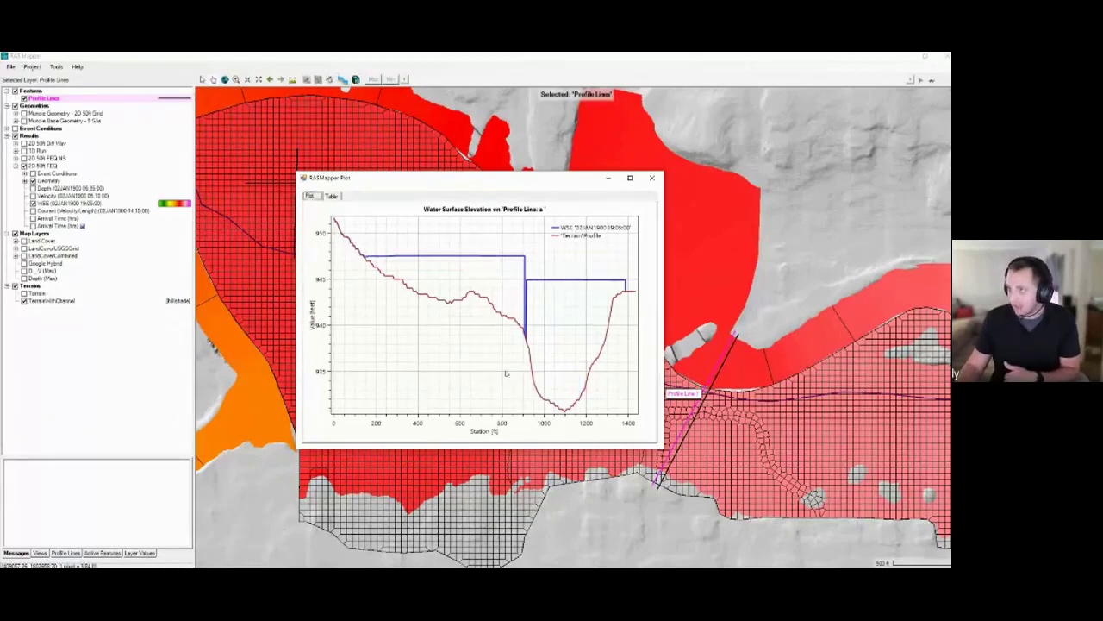
# - Examine the plotted water surface and terrain around the WSE jump near station 900, and move the plot clear of the crossing
pyautogui.scroll(3, 523, 332)
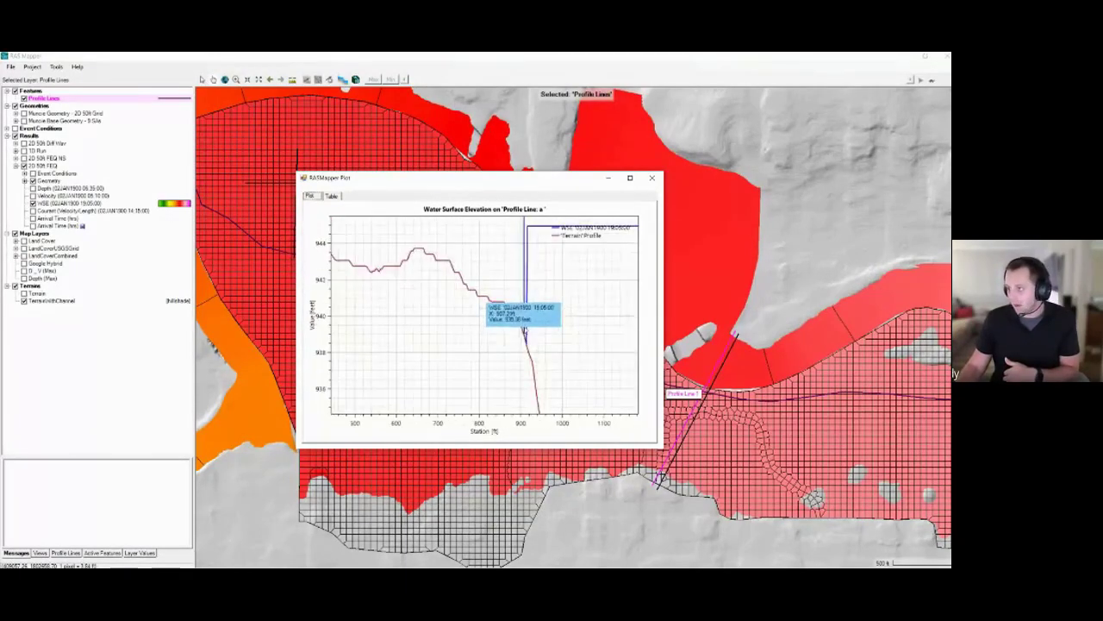
pyautogui.scroll(2, 523, 332)
pyautogui.moveTo(562, 291); pyautogui.dragTo(482, 388)
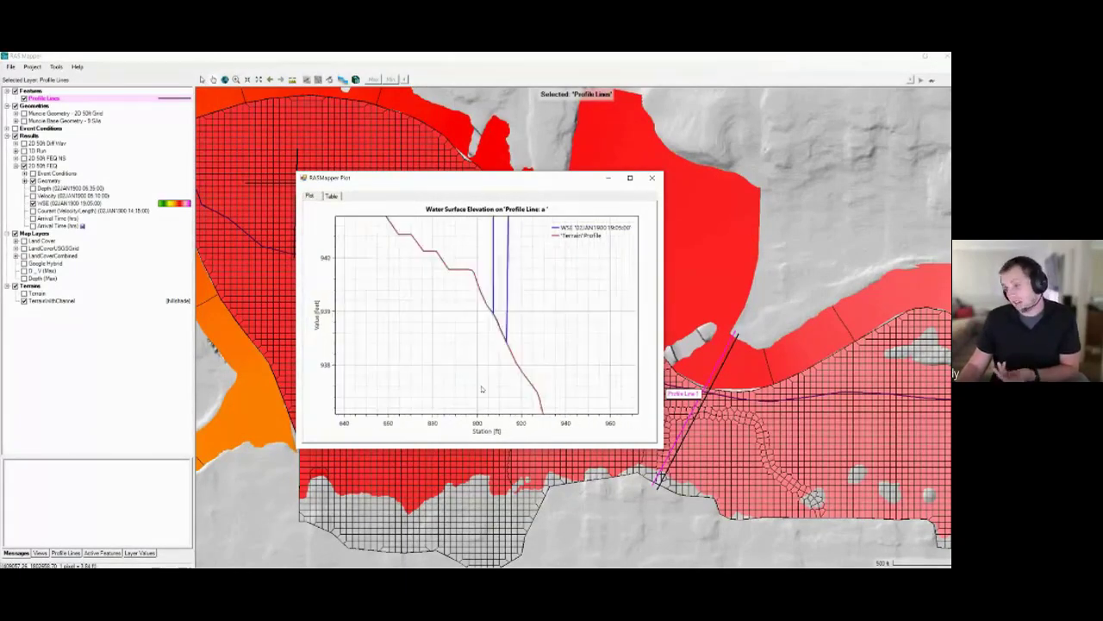
pyautogui.scroll(-4, 484, 388)
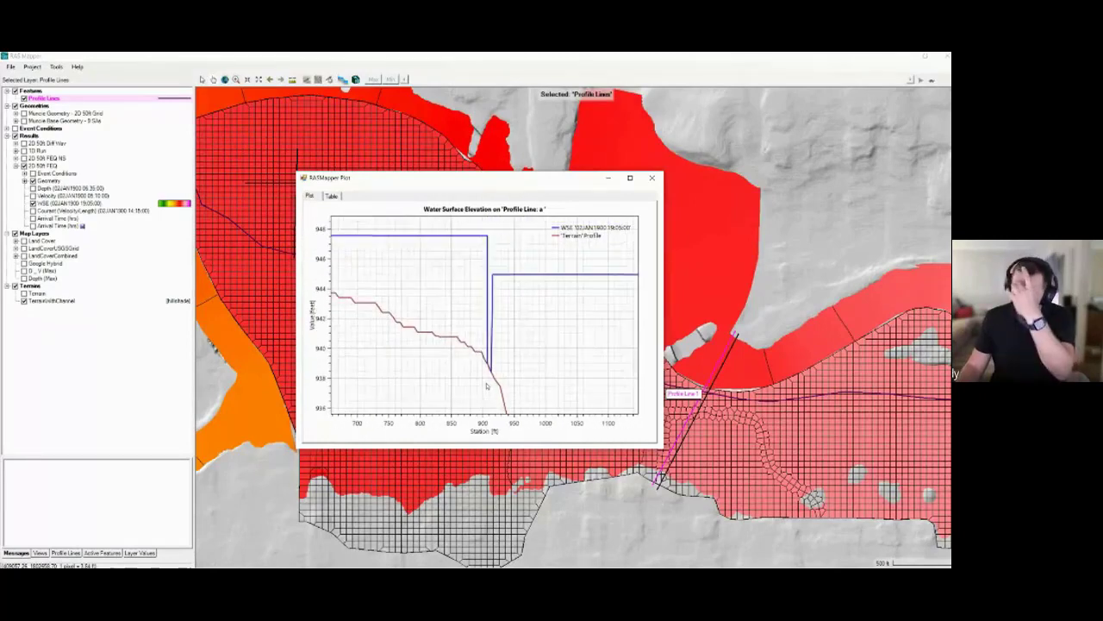
pyautogui.moveTo(492, 238)
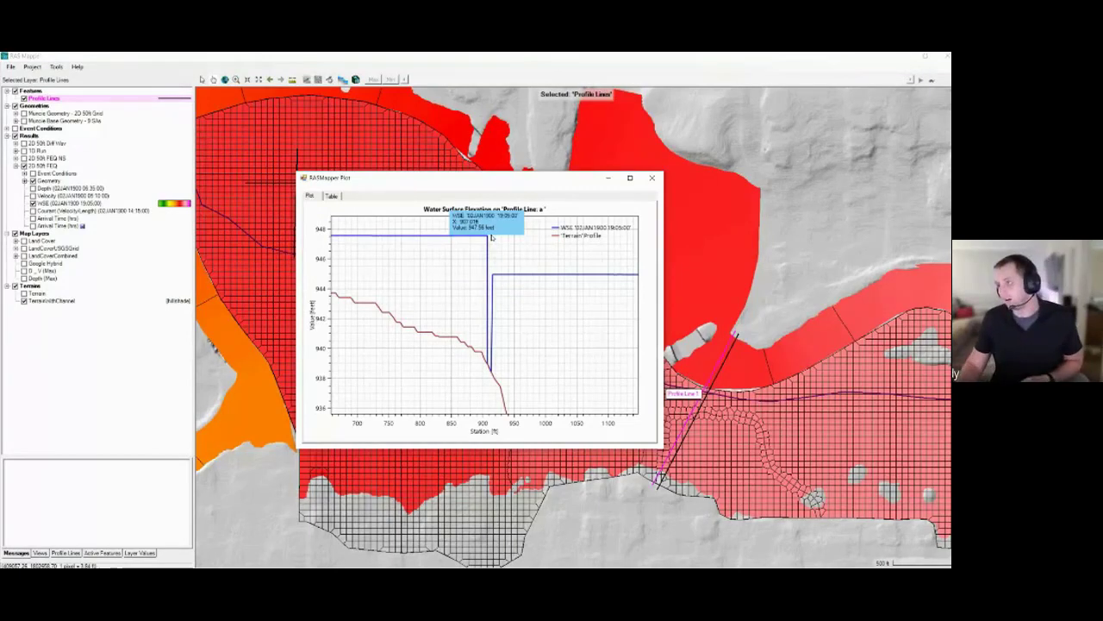
pyautogui.moveTo(509, 188); pyautogui.dragTo(373, 300)
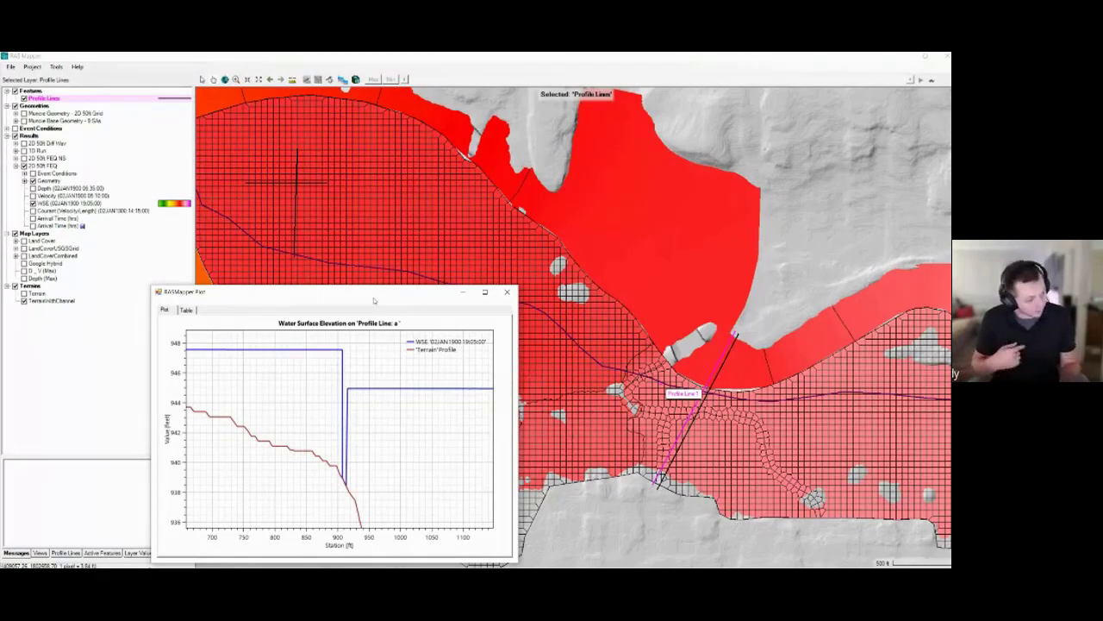
# - Display the cross sections and rivers of the 2D 50ft FEQ result geometry over the WSE map
pyautogui.click(321, 207)
pyautogui.moveTo(429, 244); pyautogui.dragTo(382, 267)
pyautogui.click(25, 180)
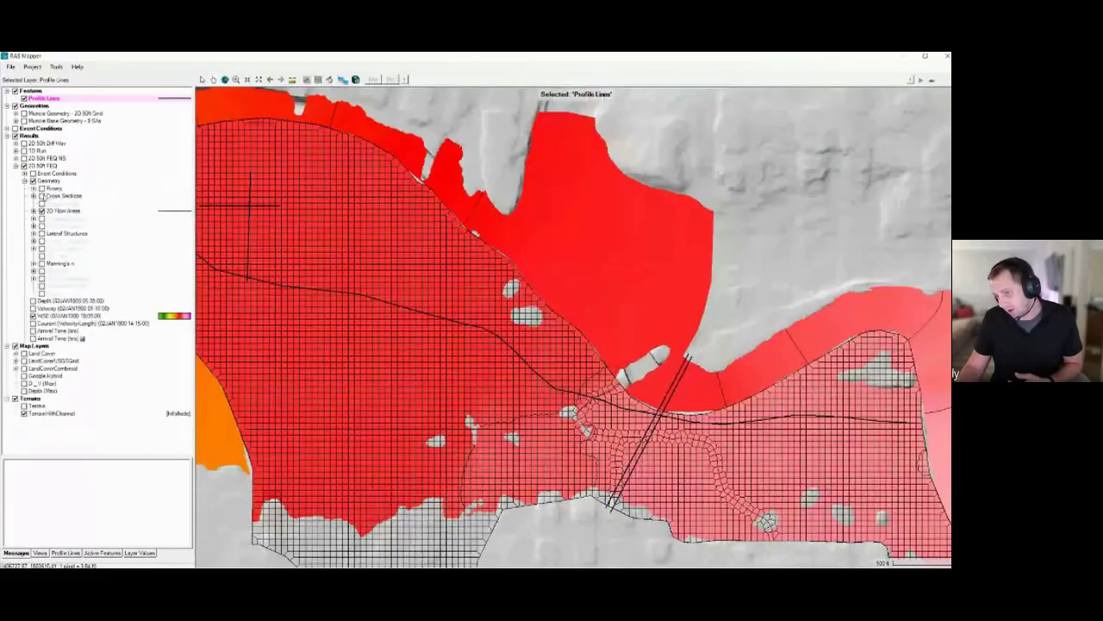
pyautogui.click(41, 195)
pyautogui.click(42, 188)
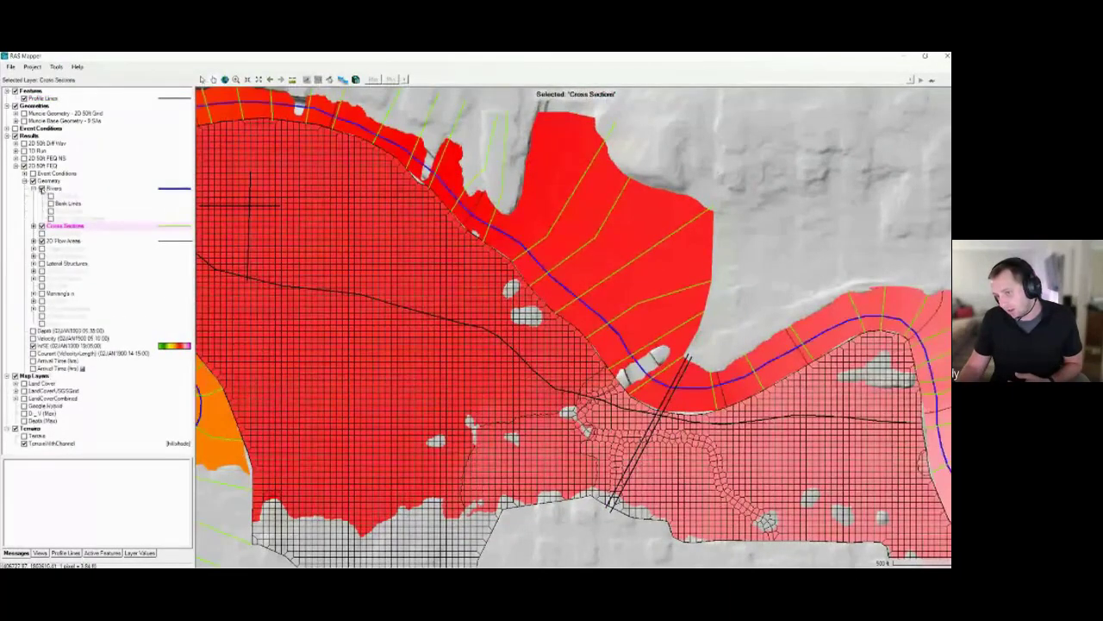
# - Plot the WSE results profile for the river cross section 6626.553 upstream of the wide overbank area
pyautogui.moveTo(389, 145); pyautogui.dragTo(407, 212)
pyautogui.rightClick(446, 184)
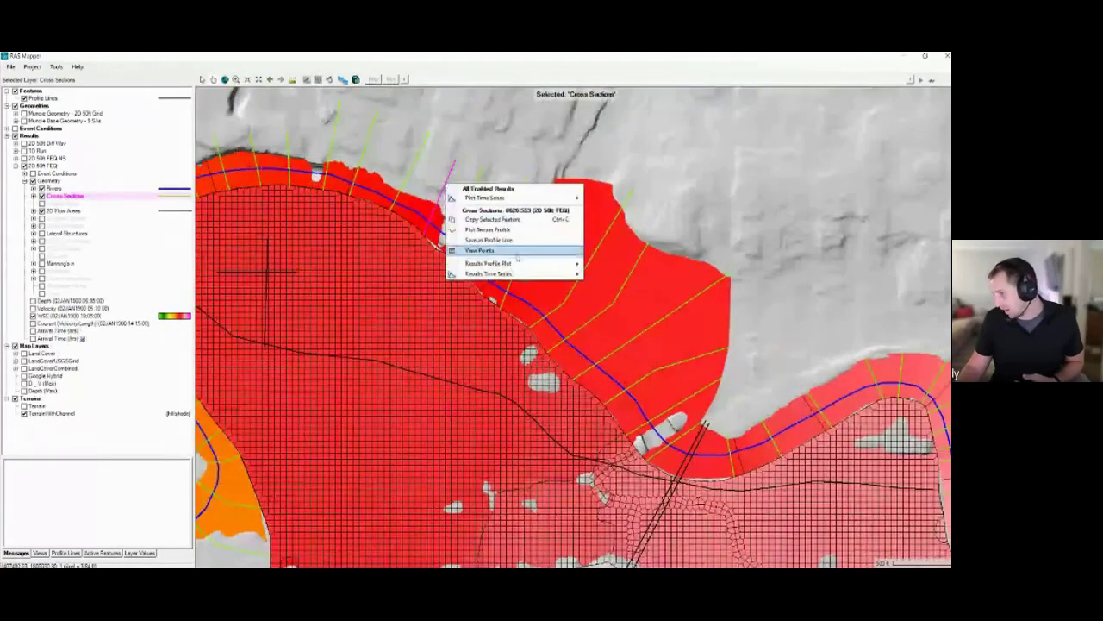
pyautogui.moveTo(509, 264)
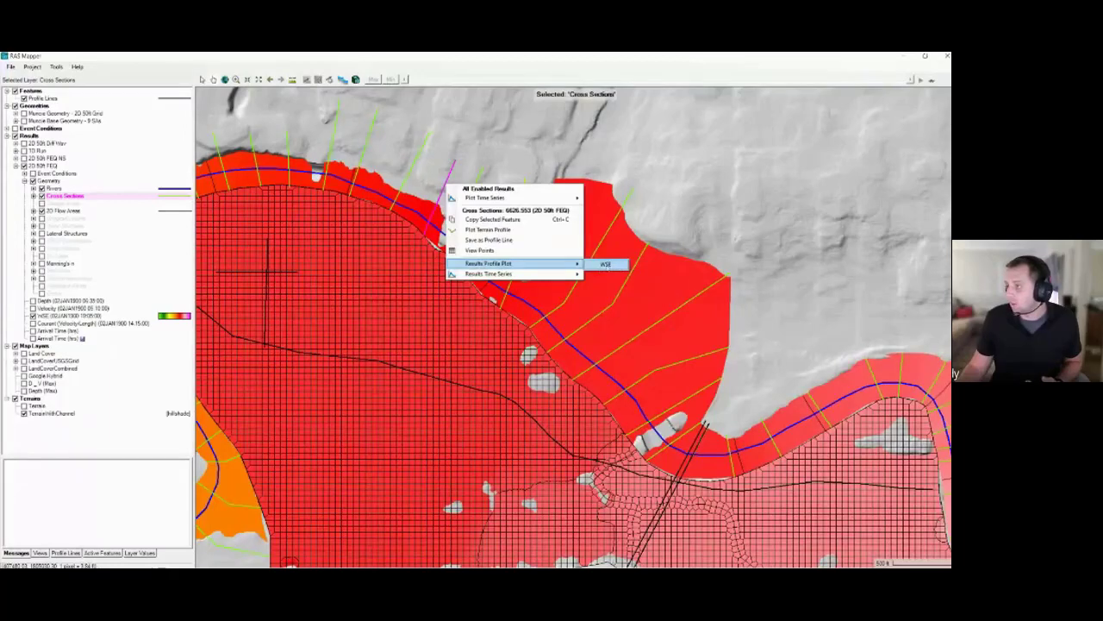
pyautogui.click(606, 266)
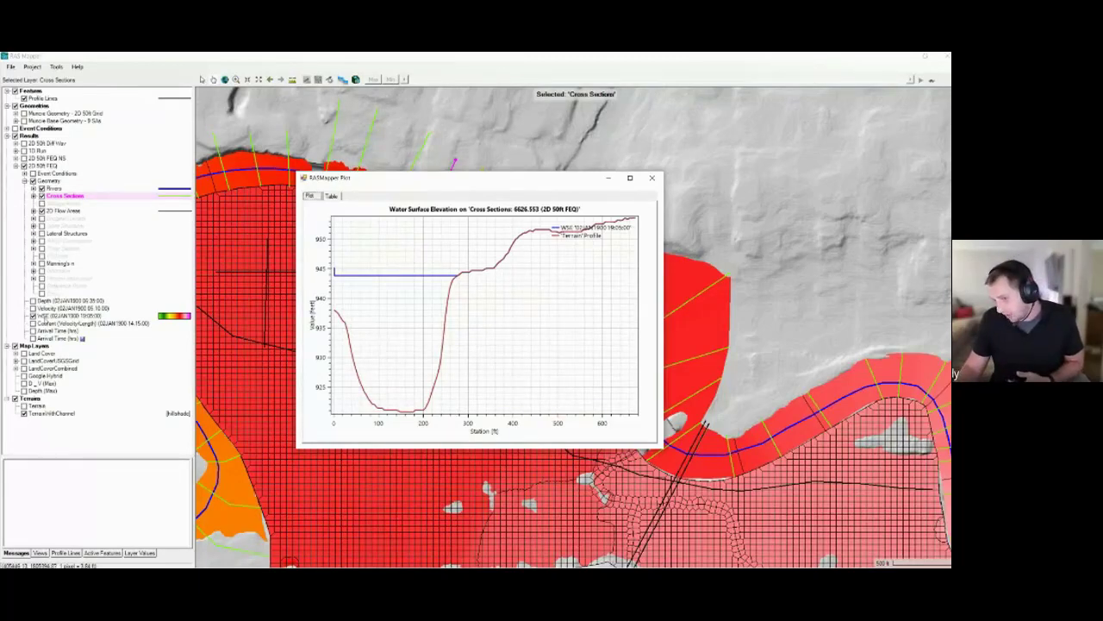
# - Move the WSE map back to 02JAN1900 00:35 while reviewing the cross-section plot, and close the plot
pyautogui.click(65, 316)
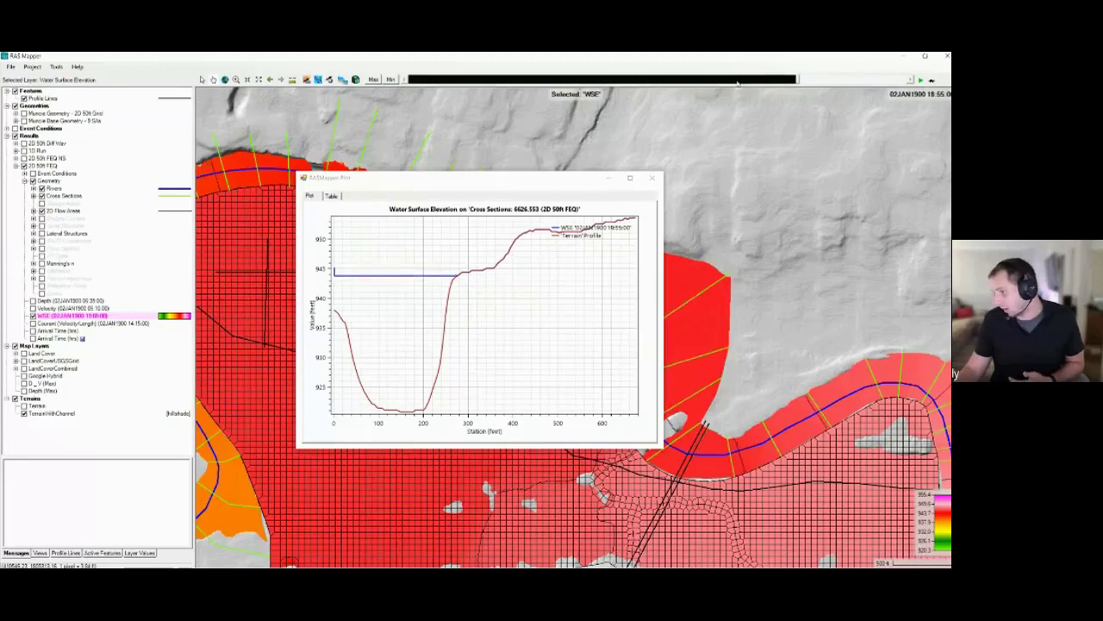
pyautogui.moveTo(737, 83); pyautogui.dragTo(422, 81)
pyautogui.click(653, 178)
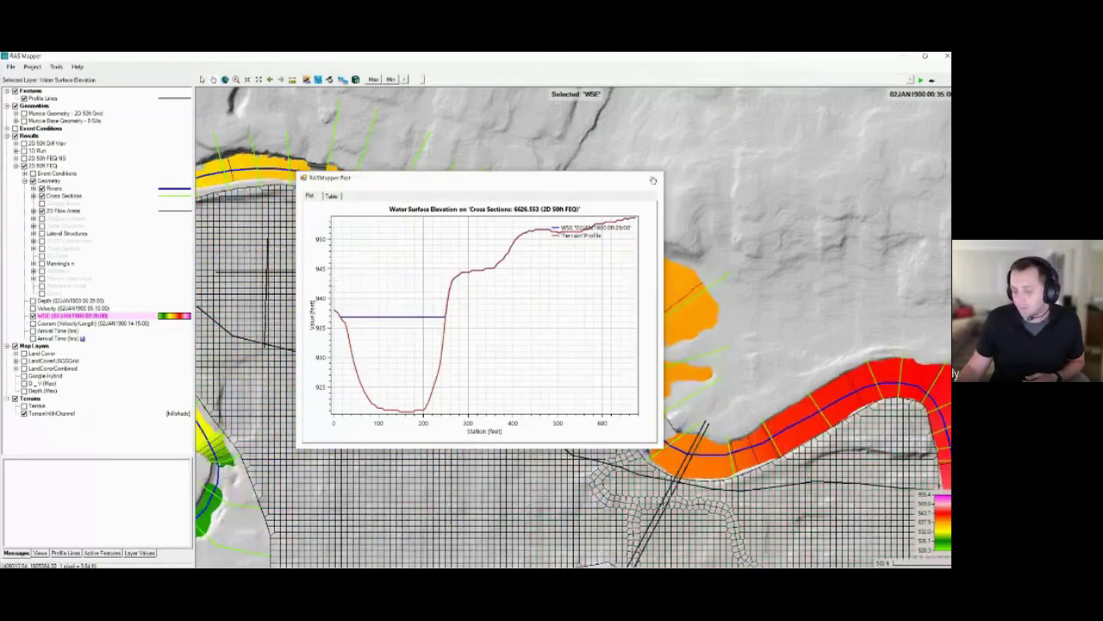
# - Turn on Plot 2D Hydraulic Connectivity for the WSE layer
pyautogui.scroll(-1, 558, 164)
pyautogui.moveTo(502, 261); pyautogui.dragTo(505, 229)
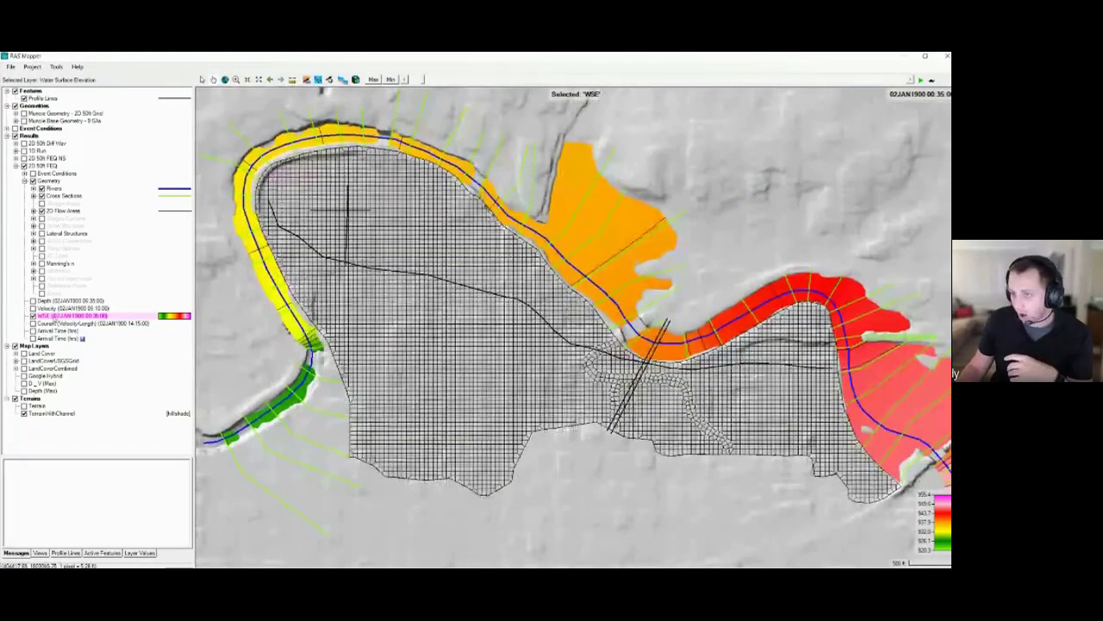
pyautogui.doubleClick(55, 319)
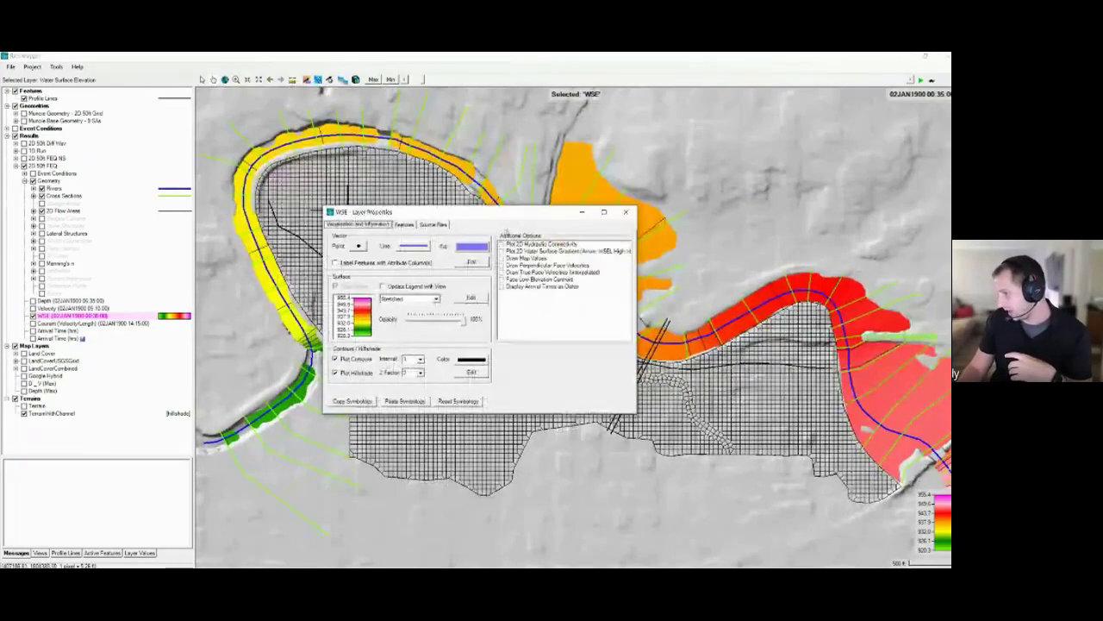
pyautogui.moveTo(388, 212); pyautogui.dragTo(136, 203)
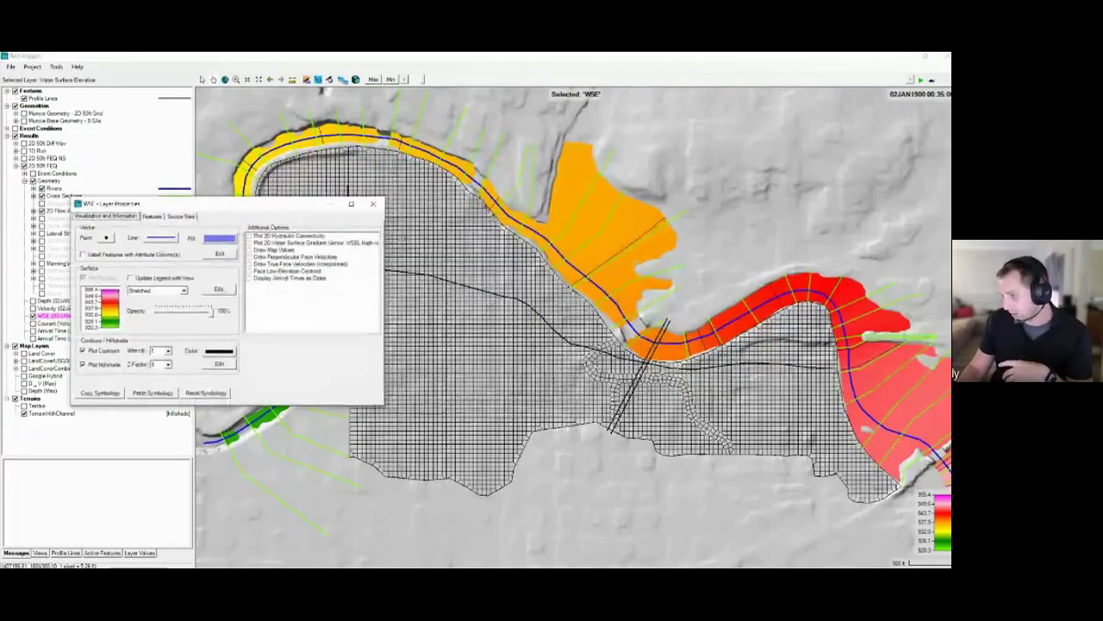
pyautogui.moveTo(384, 239); pyautogui.dragTo(416, 238)
pyautogui.click(250, 236)
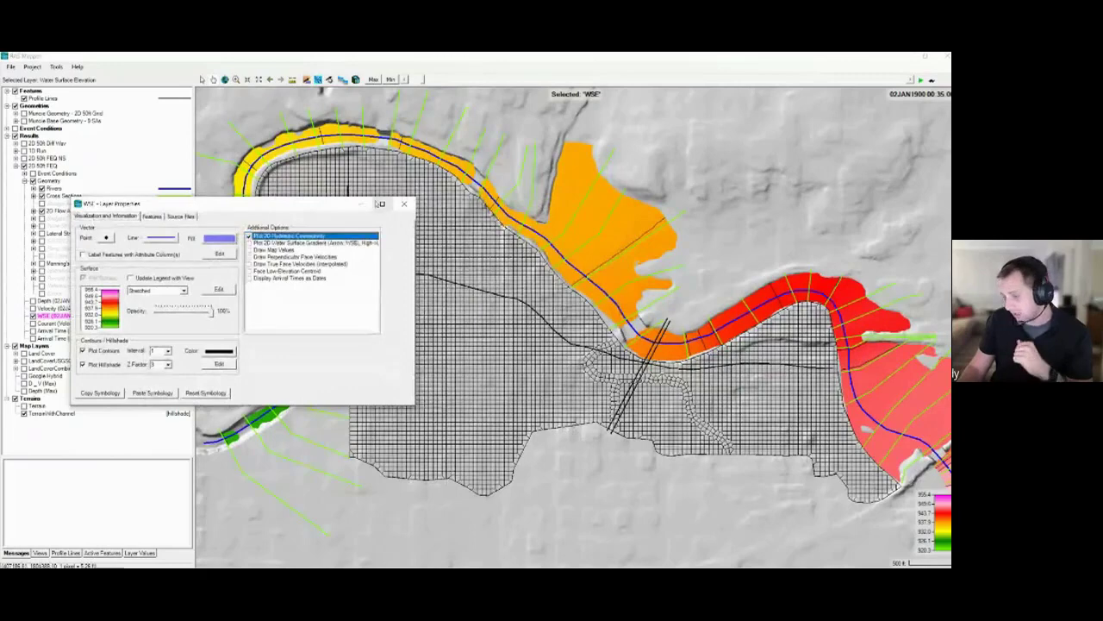
pyautogui.click(404, 203)
# - Show the WSE map at 02JAN1900 05:15 around the river bend's breakline cells and compare the flooded area with the bare terrain
pyautogui.moveTo(569, 317); pyautogui.dragTo(330, 222)
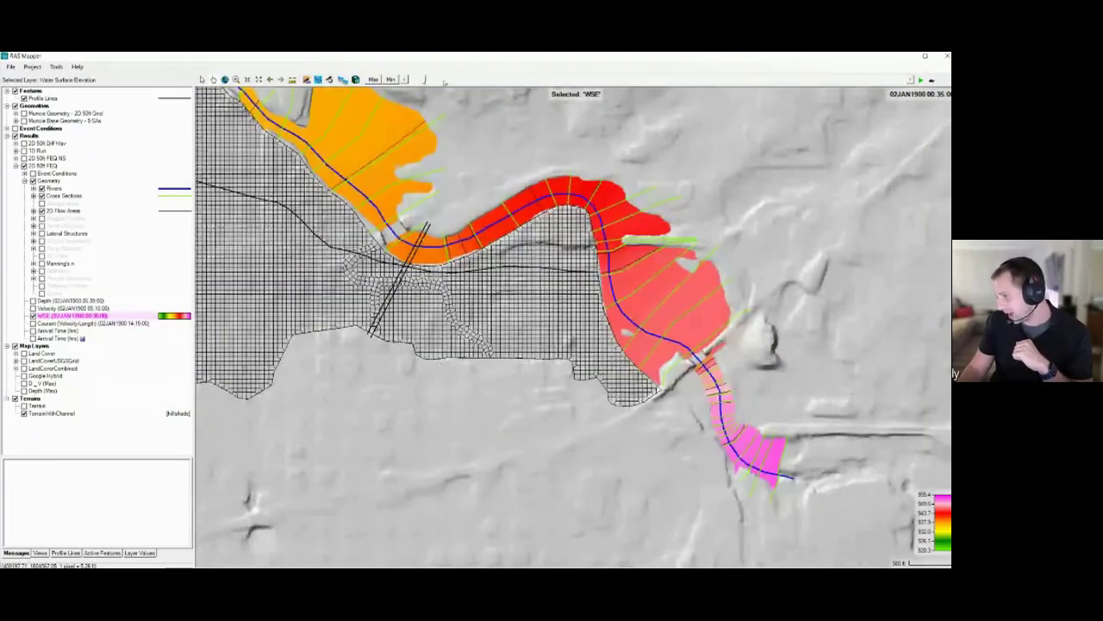
pyautogui.scroll(3, 342, 255)
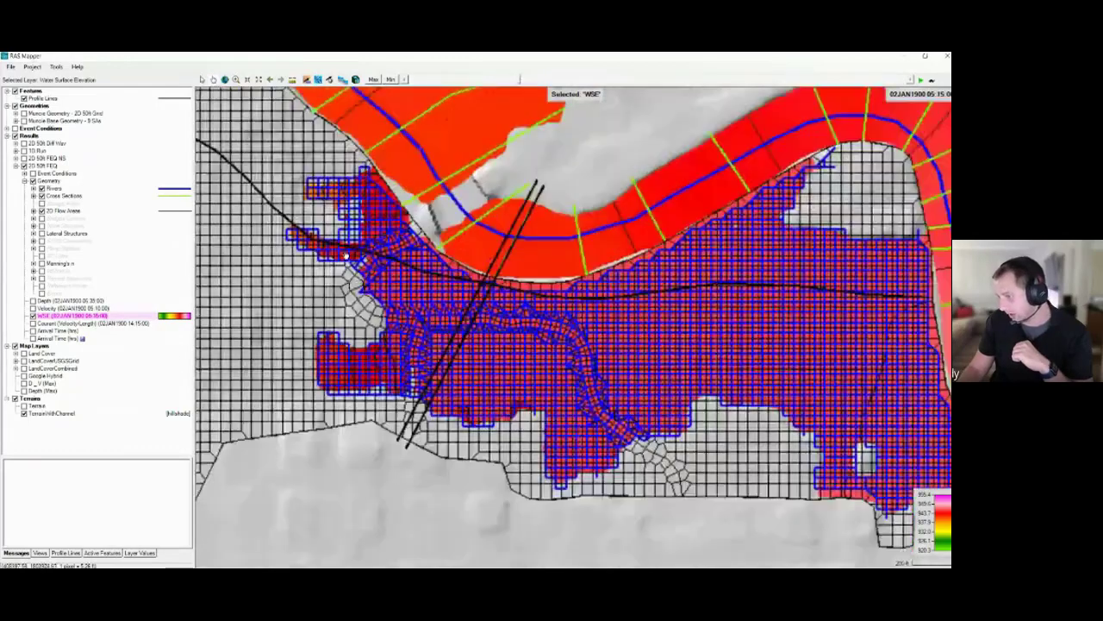
pyautogui.scroll(3, 345, 255)
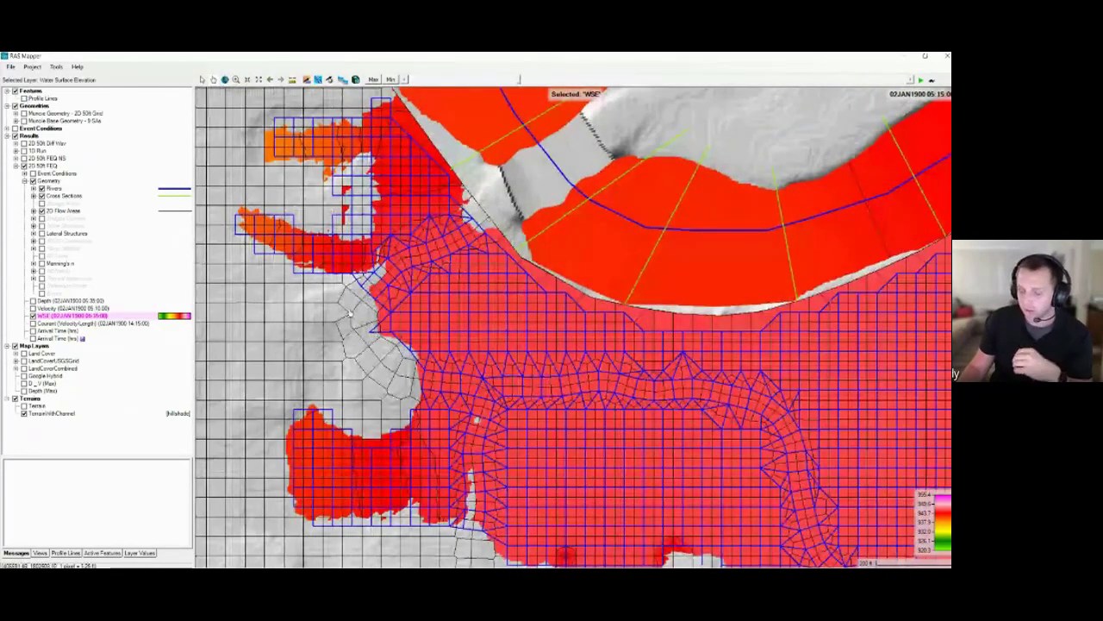
pyautogui.scroll(1, 332, 366)
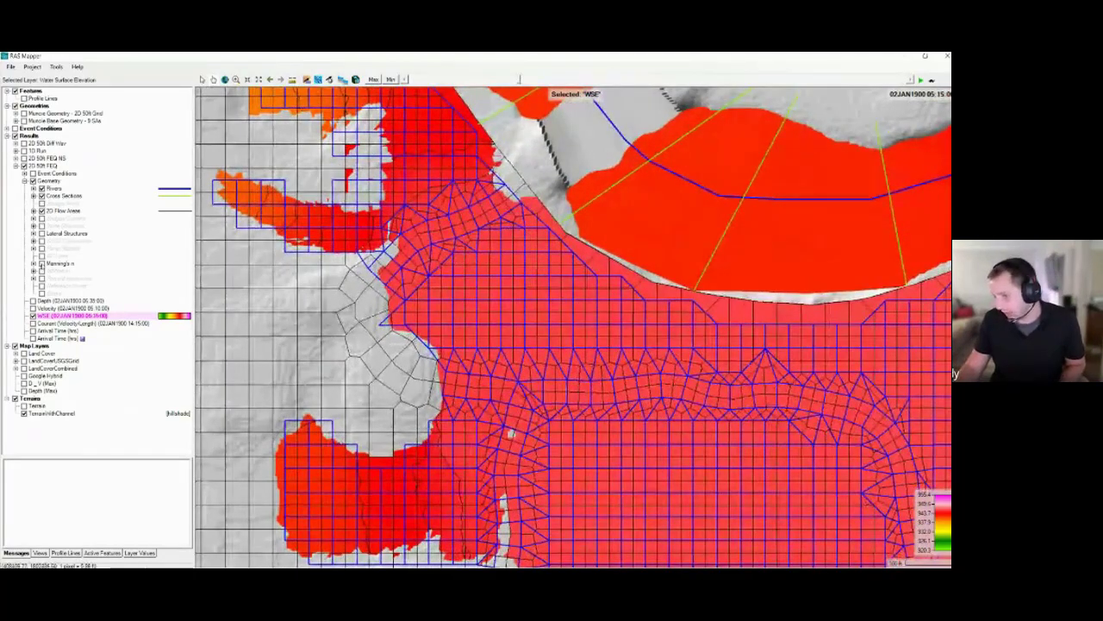
pyautogui.click(34, 316)
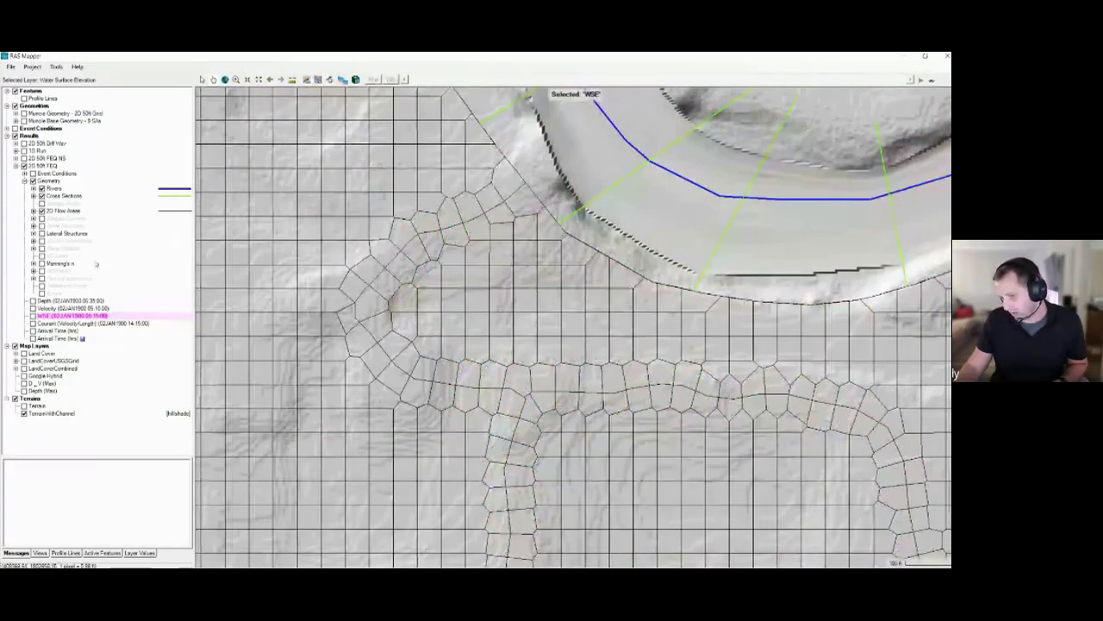
pyautogui.click(33, 316)
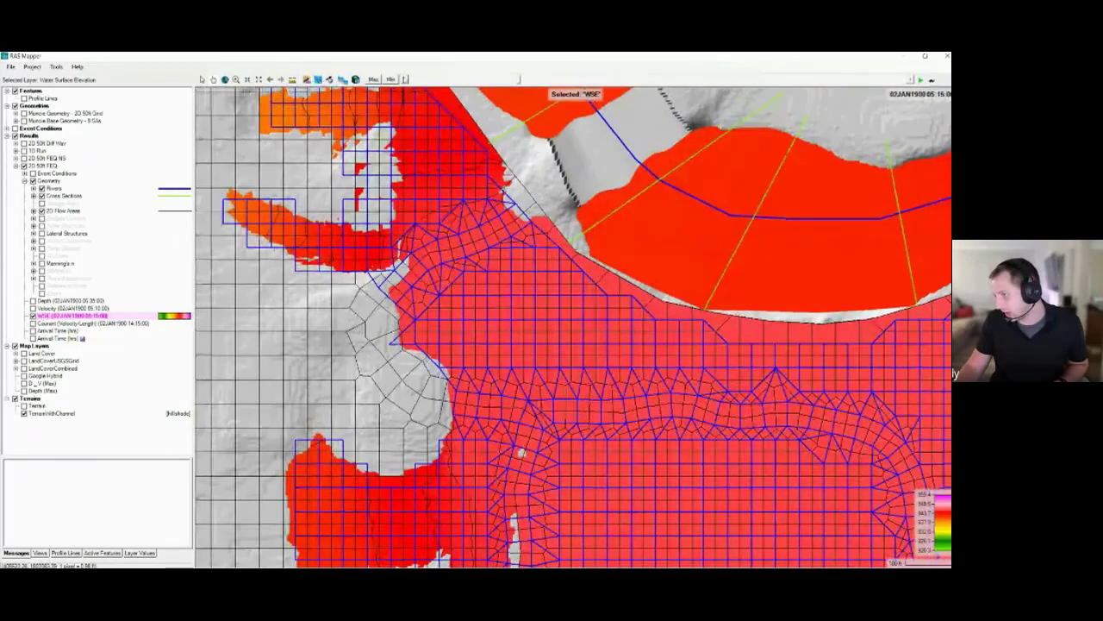
# - Move the WSE map back in time to 02JAN1900 04:55
pyautogui.click(404, 80)
pyautogui.click(404, 80)
pyautogui.click(404, 80)
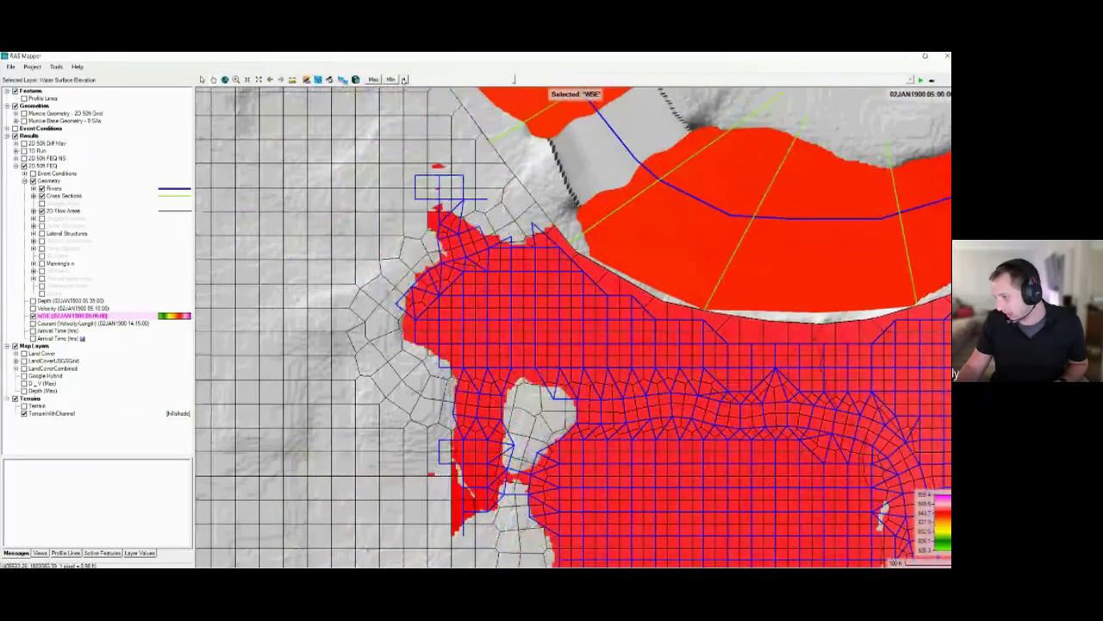
pyautogui.click(404, 80)
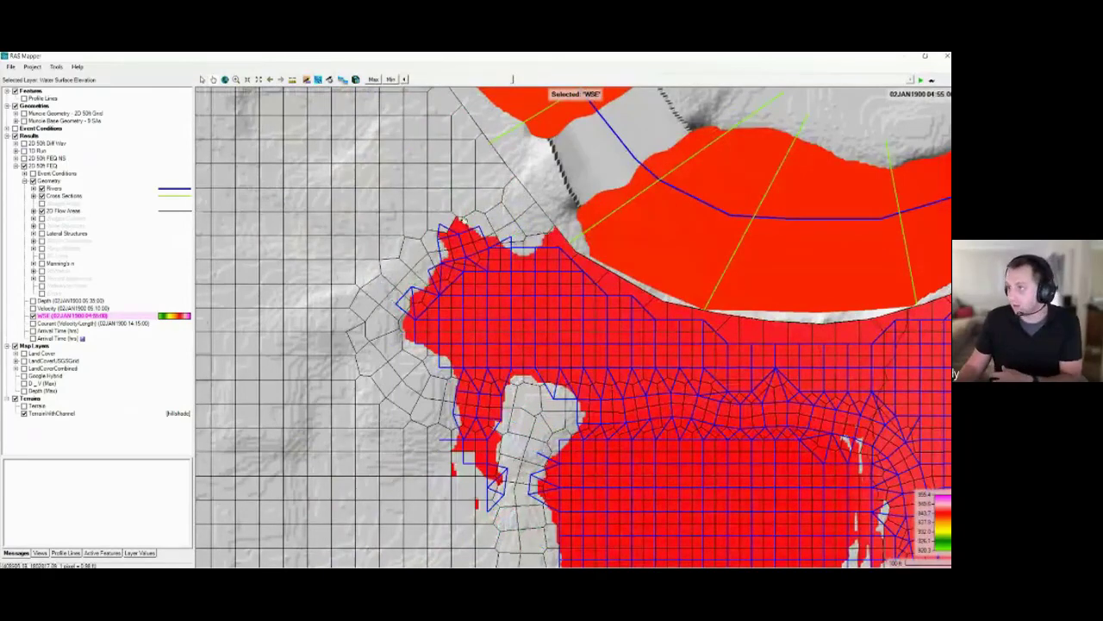
# - Examine the hydraulic connectivity lines and wet cell edges along the curved breakline at the flood front
pyautogui.moveTo(461, 226)
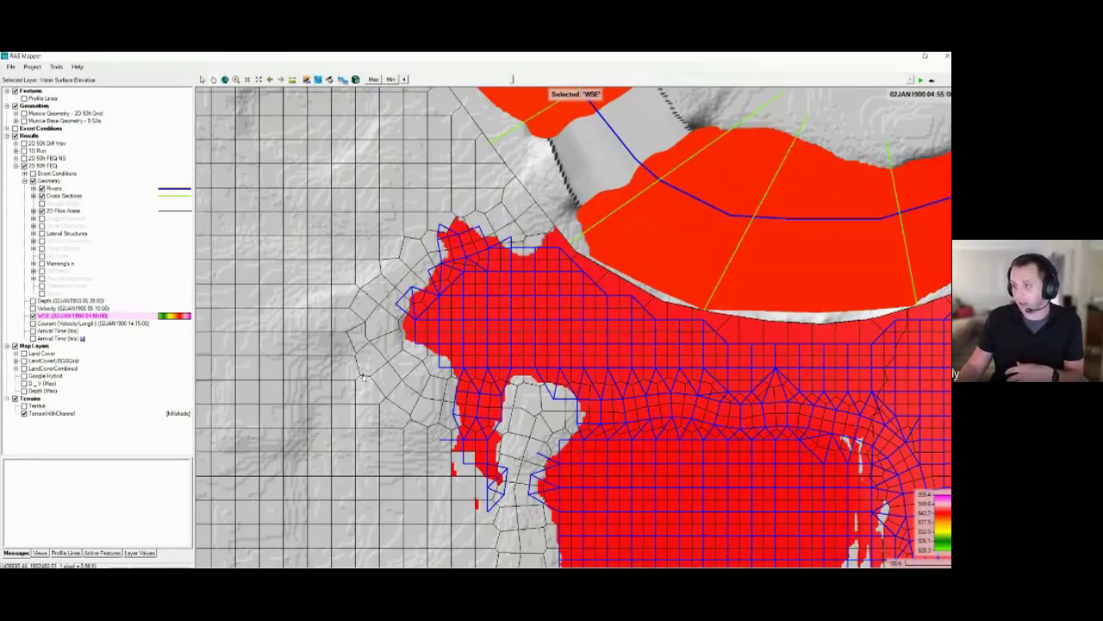
pyautogui.moveTo(442, 284)
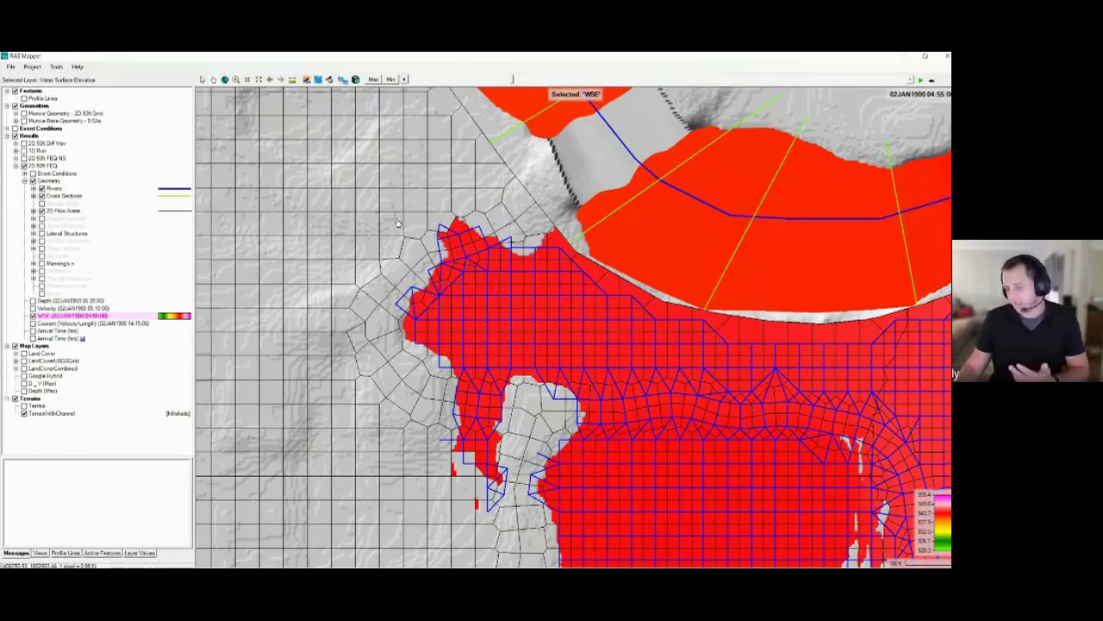
pyautogui.scroll(3, 456, 237)
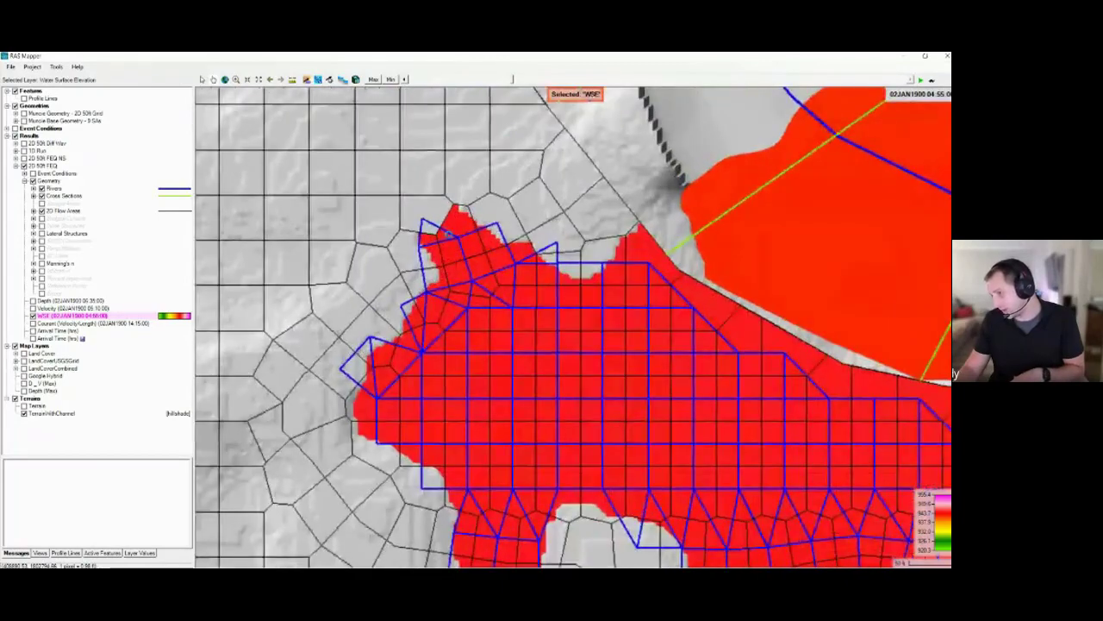
pyautogui.scroll(3, 410, 215)
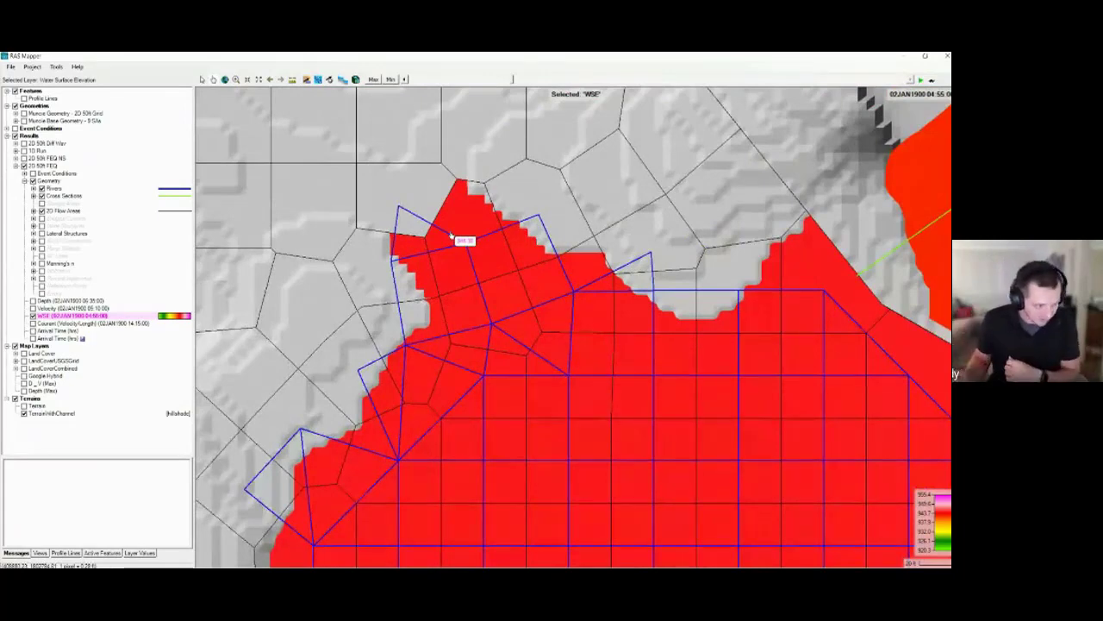
pyautogui.moveTo(390, 410); pyautogui.dragTo(545, 200)
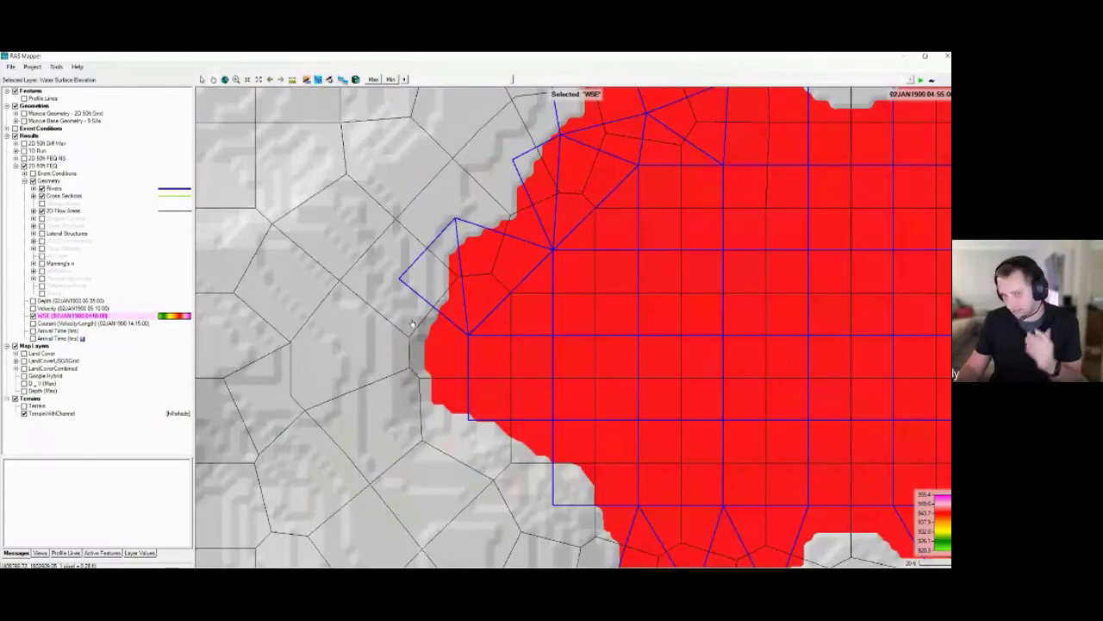
# - Examine the connectivity lines and partly wet cells beside the dry ridge south of the curved breakline
pyautogui.scroll(-2, 435, 344)
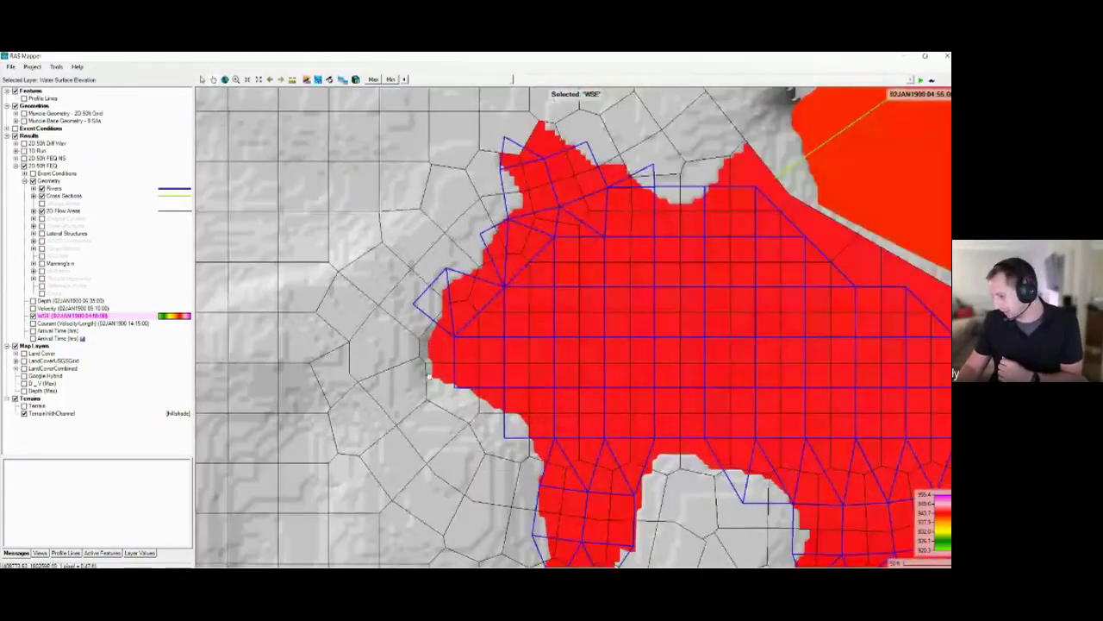
pyautogui.moveTo(457, 433); pyautogui.dragTo(370, 256)
pyautogui.moveTo(460, 355); pyautogui.dragTo(451, 302)
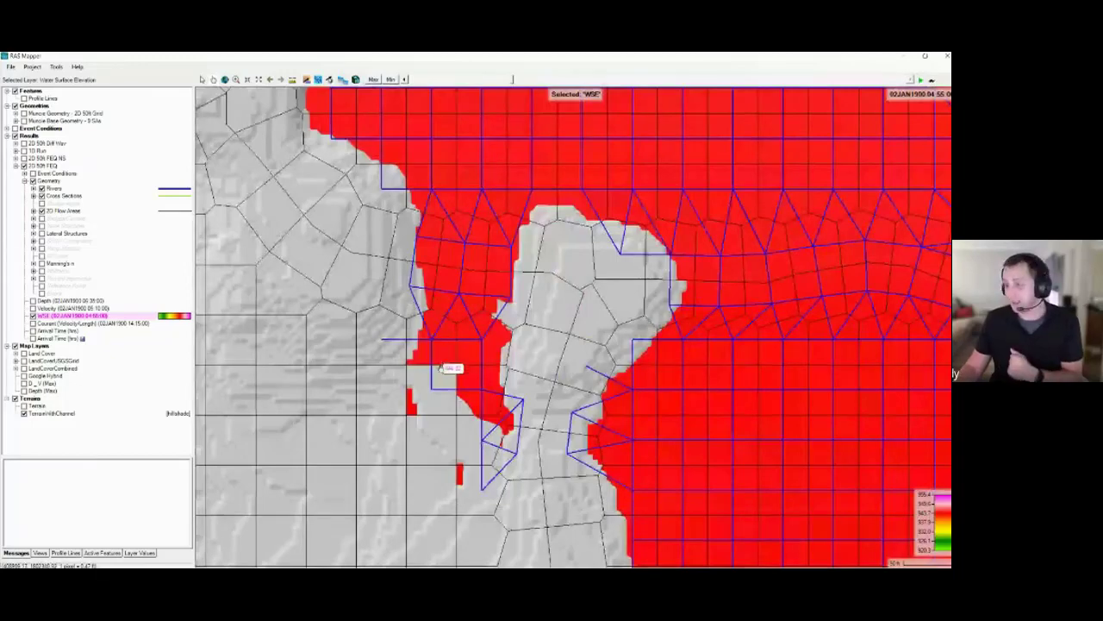
pyautogui.scroll(1, 377, 369)
pyautogui.scroll(2, 377, 369)
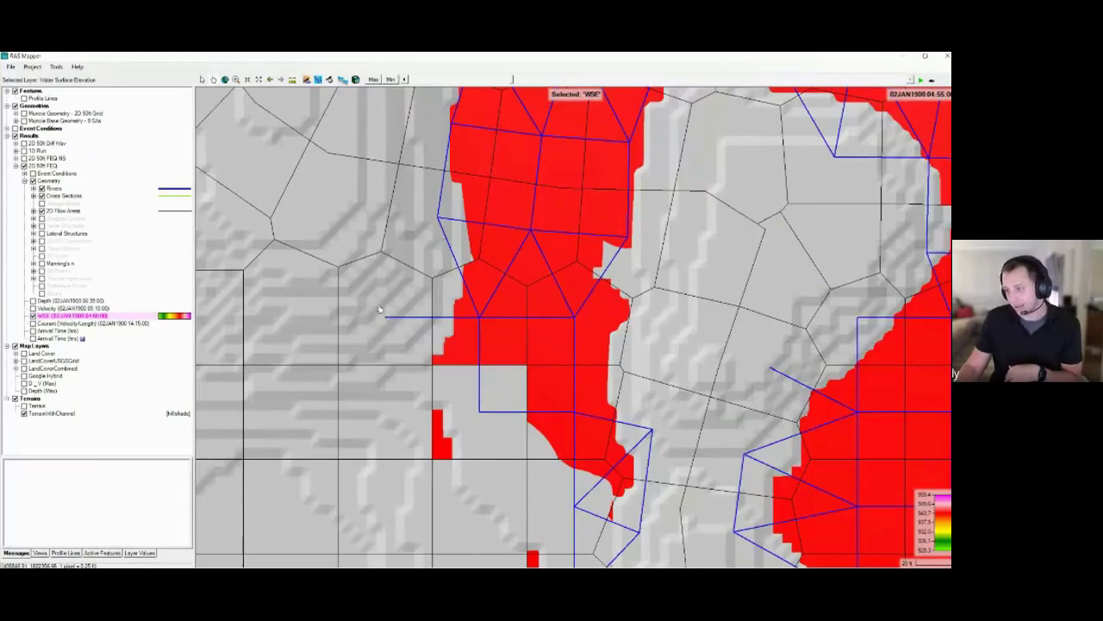
pyautogui.scroll(1, 431, 366)
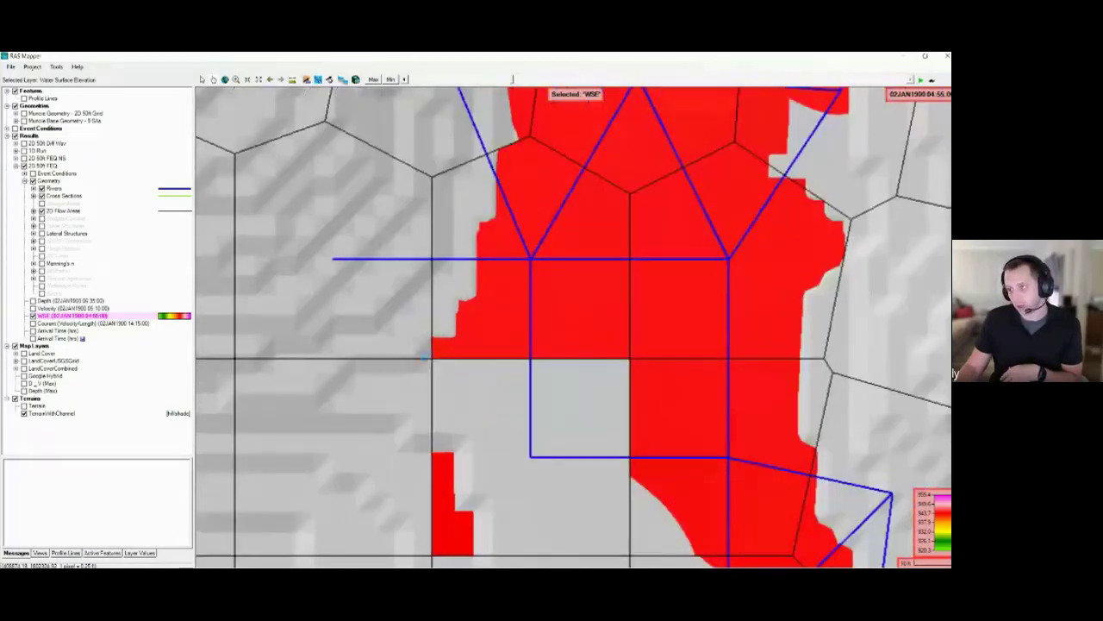
pyautogui.moveTo(436, 360)
pyautogui.scroll(-5, 436, 360)
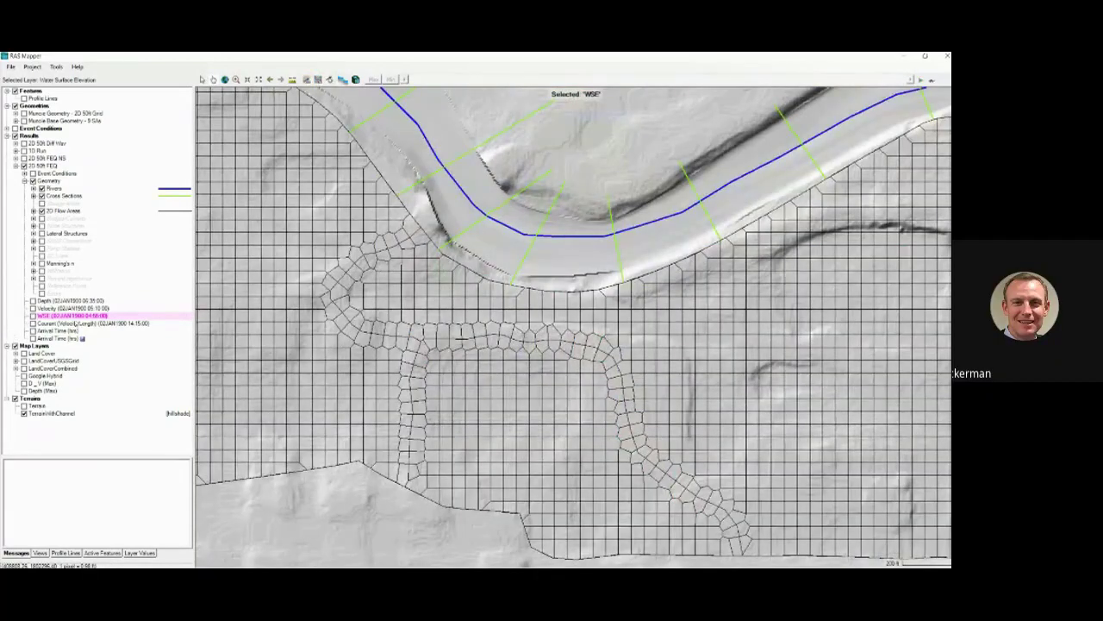
# - Redisplay the WSE map and review the additional options in its layer properties without changing them
pyautogui.click(33, 316)
pyautogui.doubleClick(41, 317)
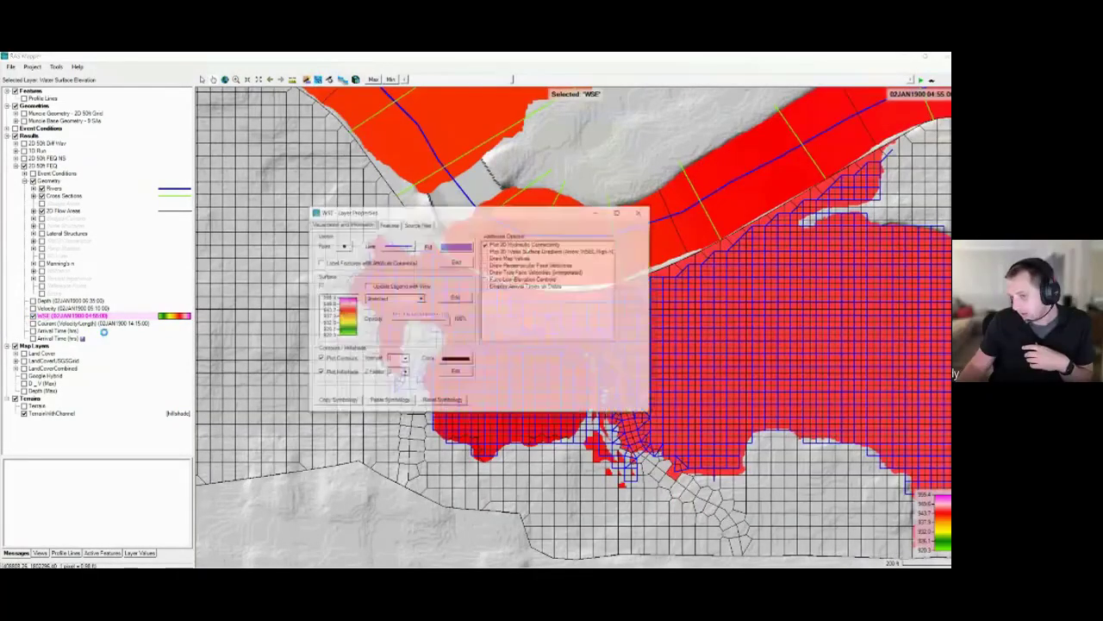
pyautogui.moveTo(388, 215); pyautogui.dragTo(268, 247)
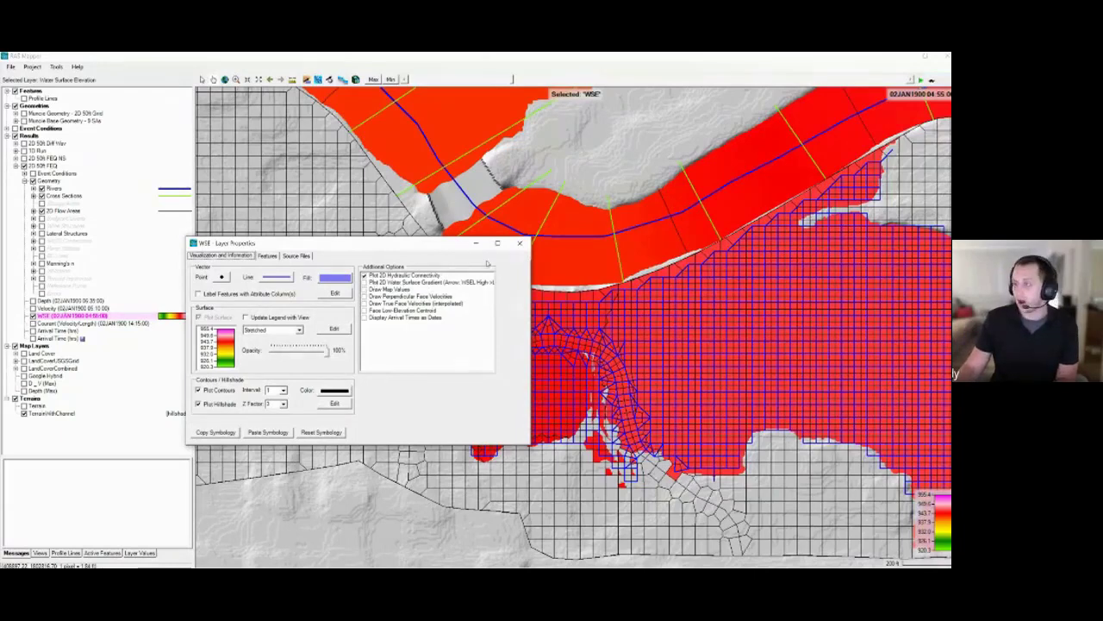
pyautogui.click(517, 244)
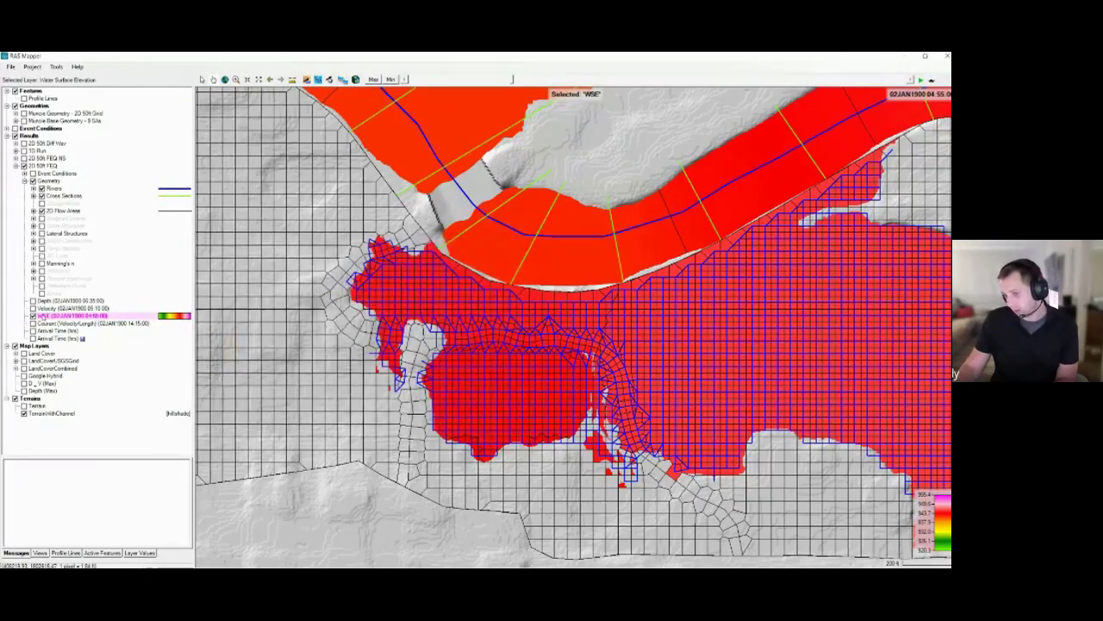
pyautogui.doubleClick(86, 316)
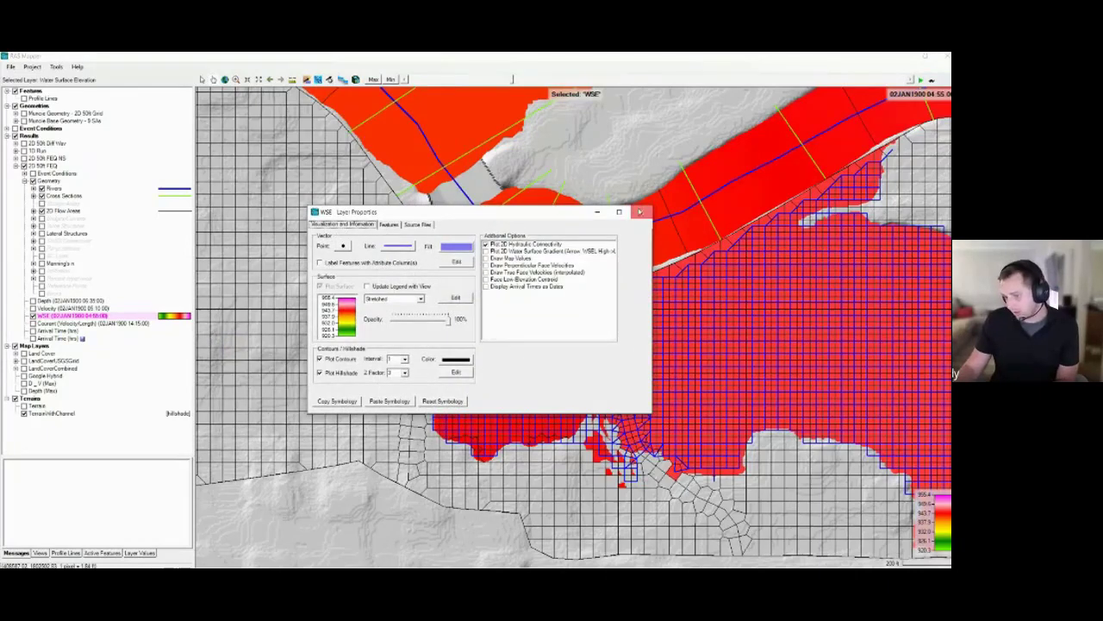
pyautogui.click(641, 211)
pyautogui.rightClick(44, 317)
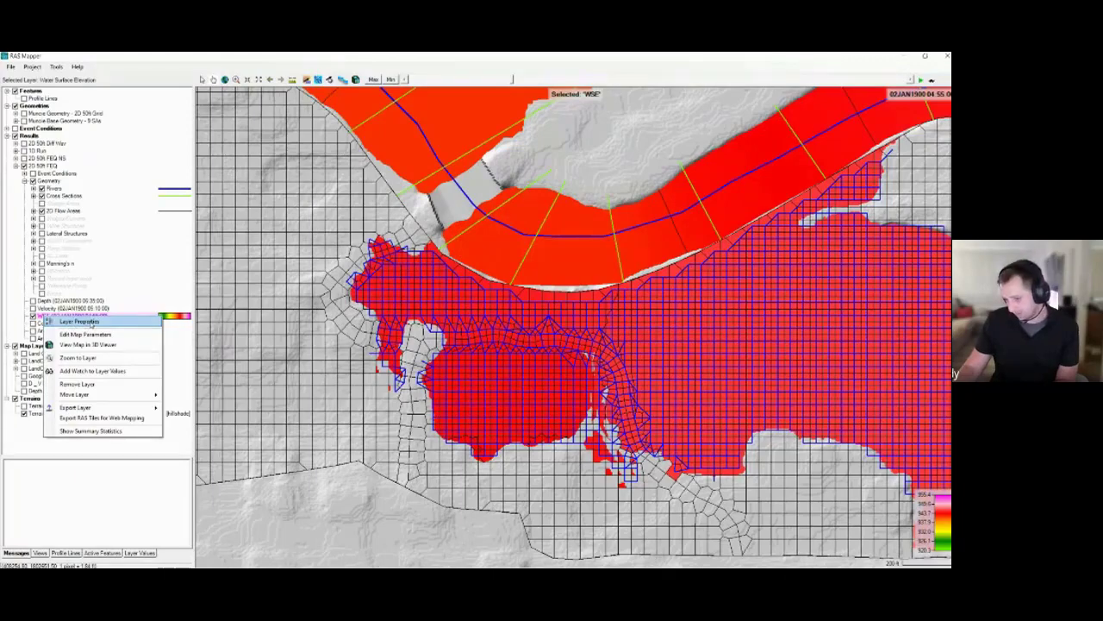
pyautogui.press('Escape')
# - Hide the WSE map and the geometry of the 2D 50ft FEQ result, and collapse the geometry group
pyautogui.click(32, 315)
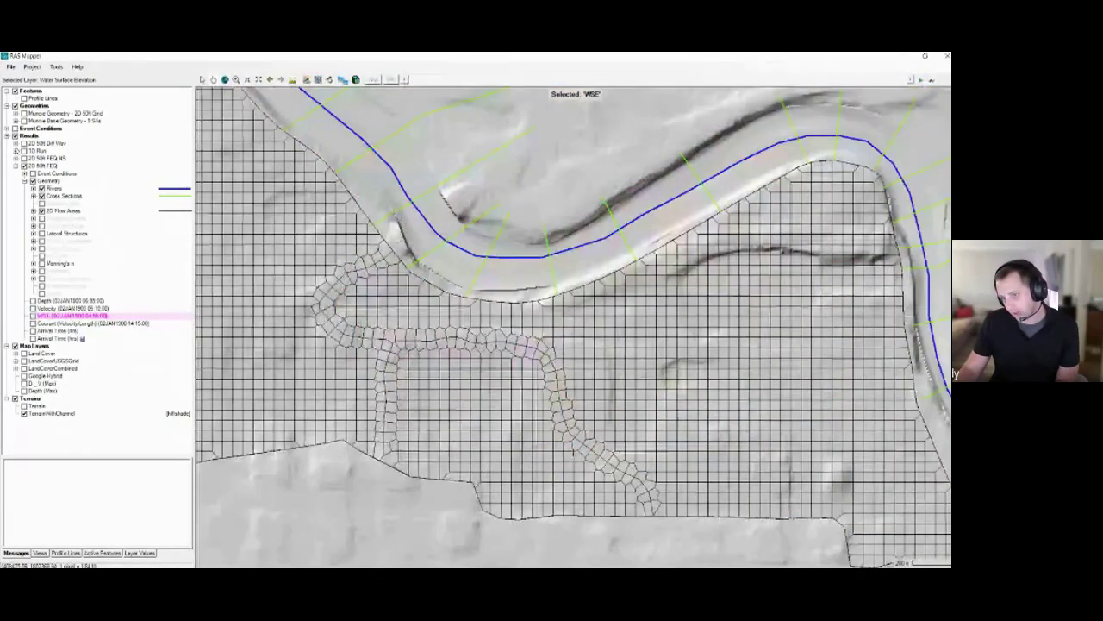
pyautogui.click(24, 180)
pyautogui.click(32, 180)
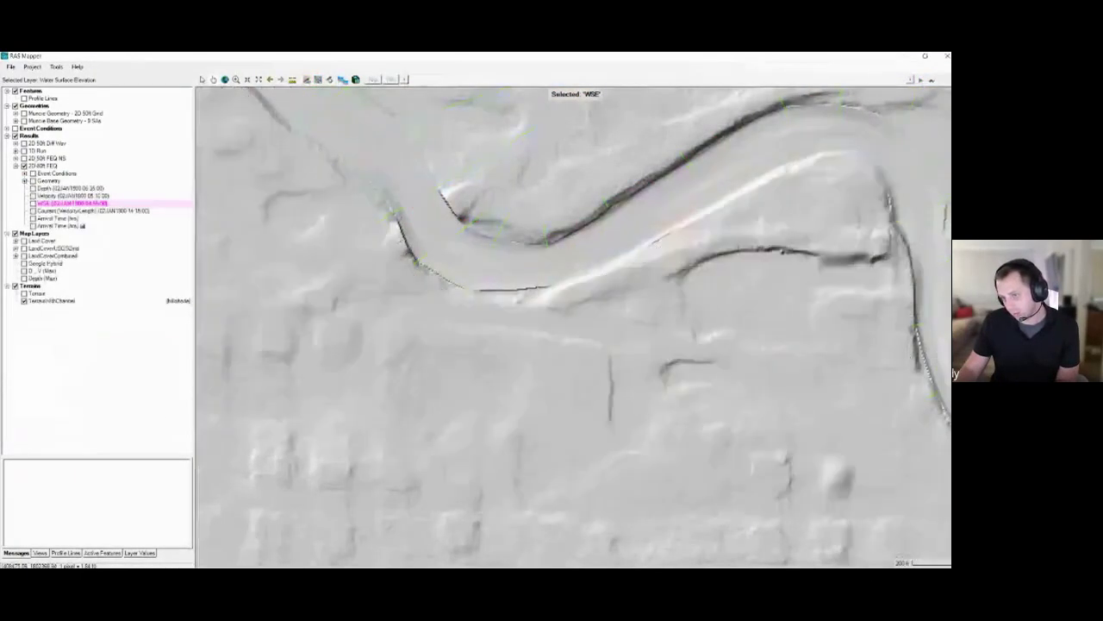
# - Start a new calculated layer for the 2D 50ft FEQ result and add its dynamic water surface elevation as variable ws1
pyautogui.rightClick(35, 165)
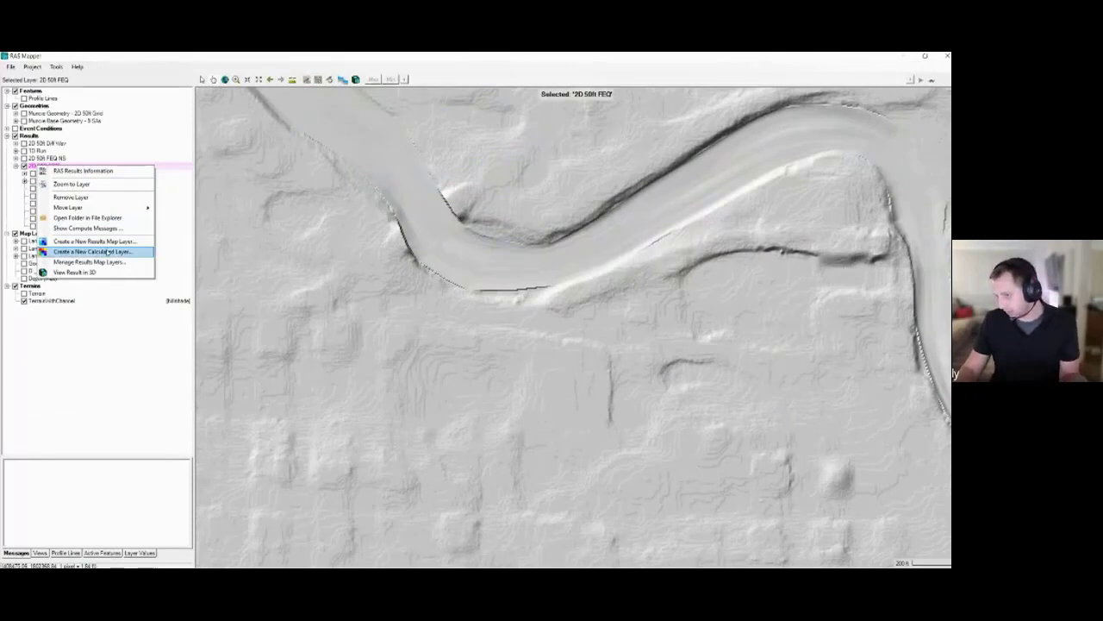
pyautogui.click(107, 250)
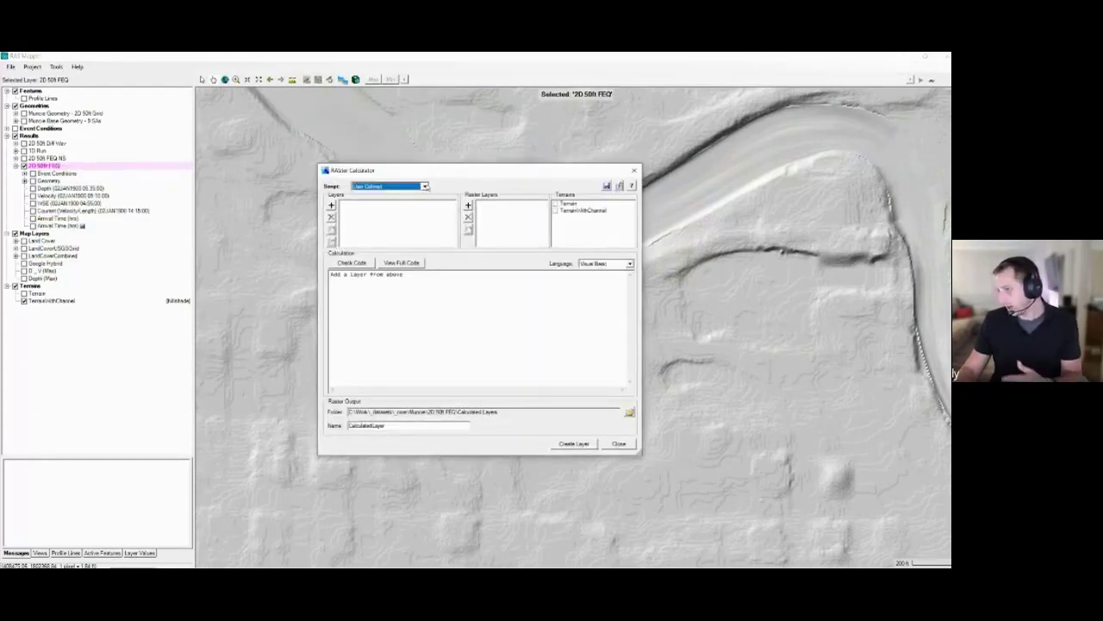
pyautogui.moveTo(428, 171); pyautogui.dragTo(404, 177)
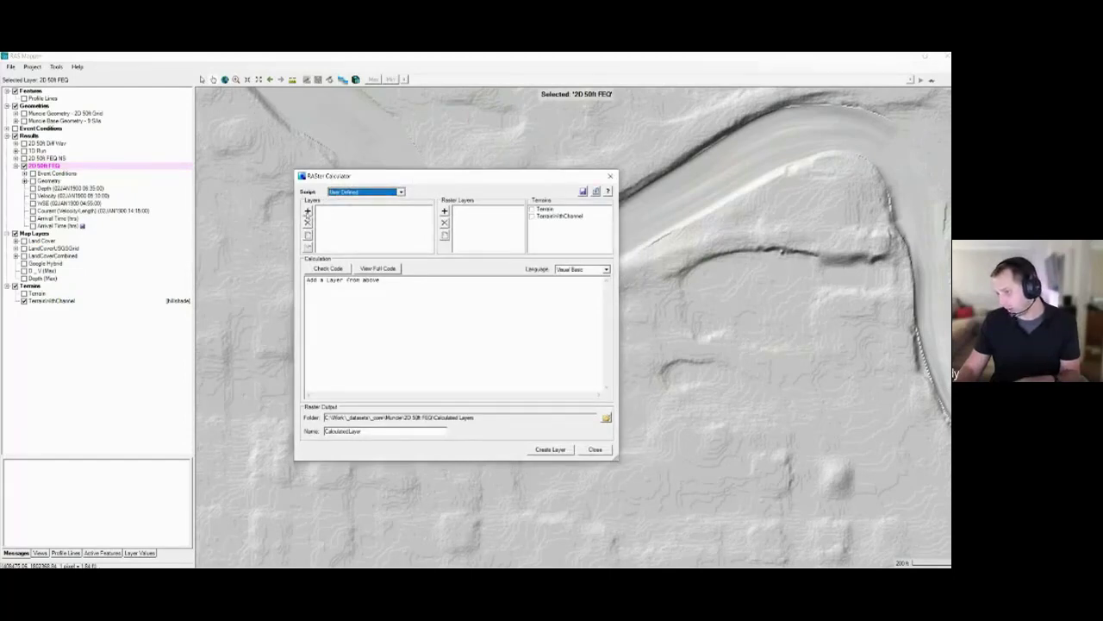
pyautogui.click(308, 212)
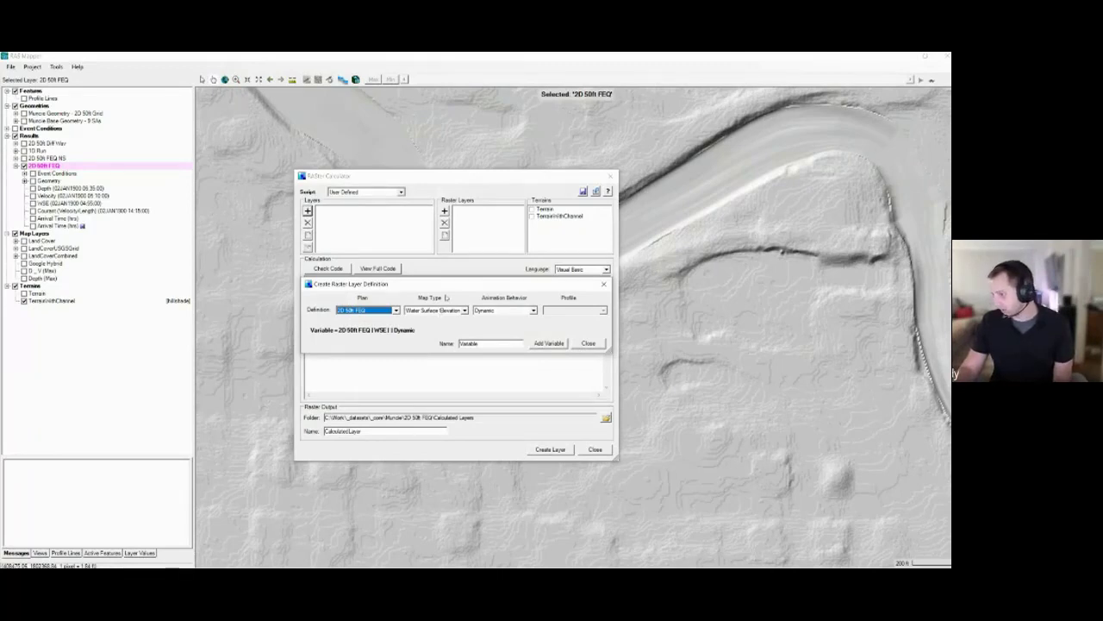
pyautogui.moveTo(452, 289); pyautogui.dragTo(434, 277)
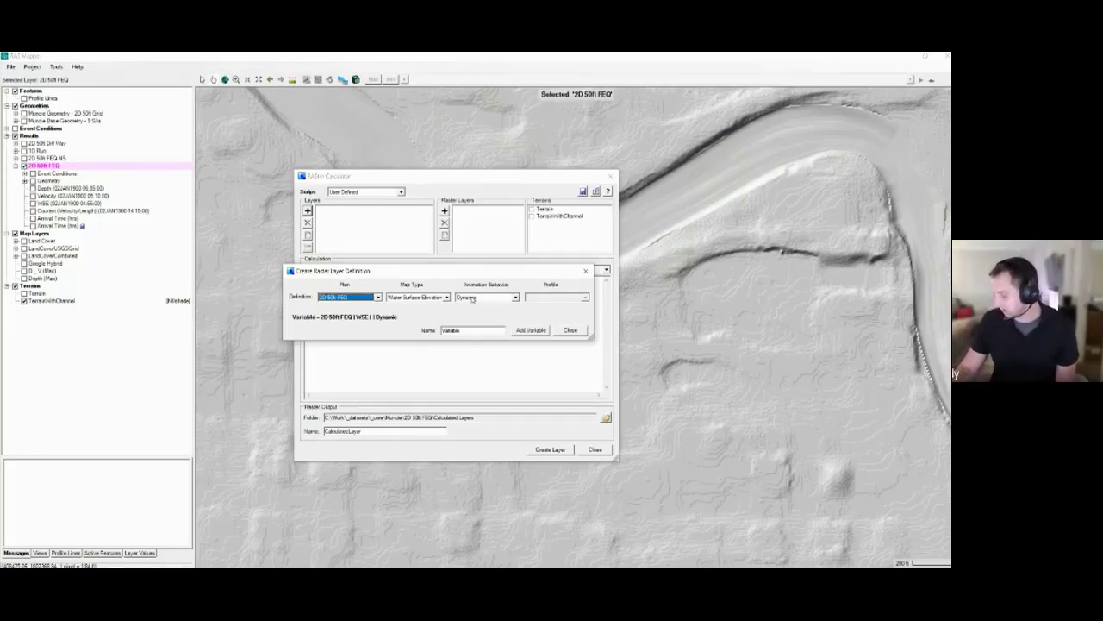
pyautogui.moveTo(482, 331); pyautogui.dragTo(335, 329)
pyautogui.write('ws1')
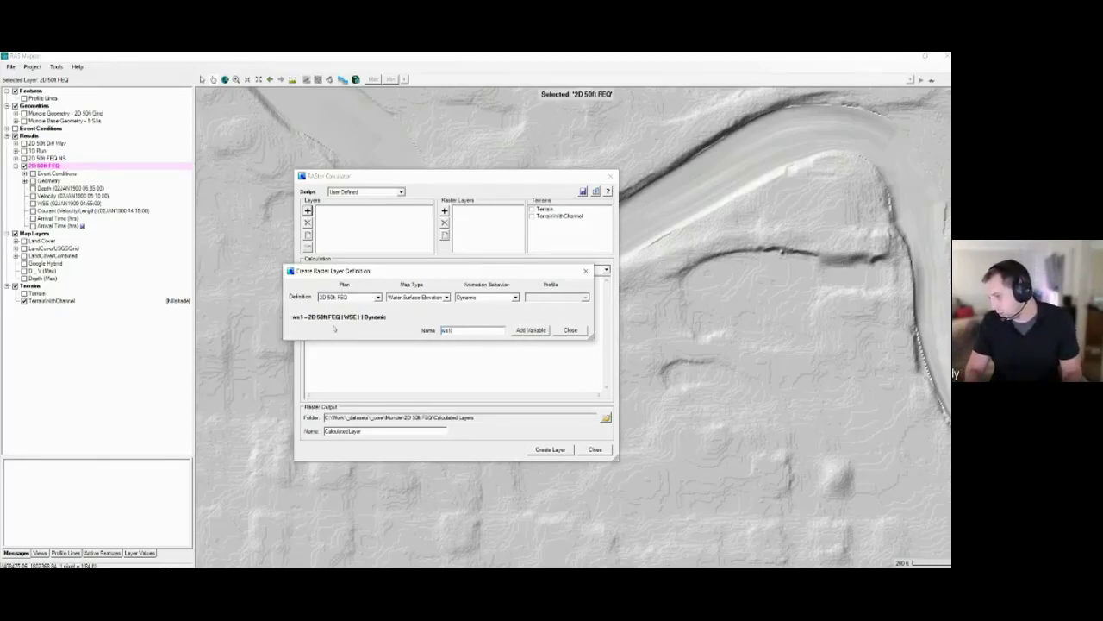
pyautogui.click(531, 330)
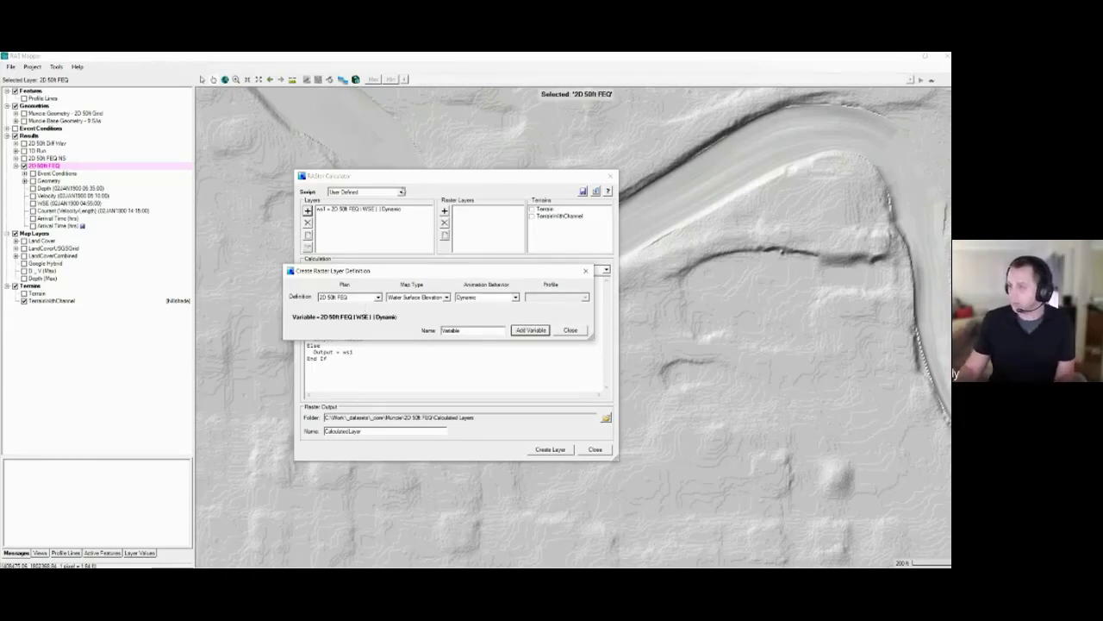
# - Add the dynamic water surface elevation of plan 2D 50ft FEQ NS as variable ws2 and finish defining variables
pyautogui.click(356, 296)
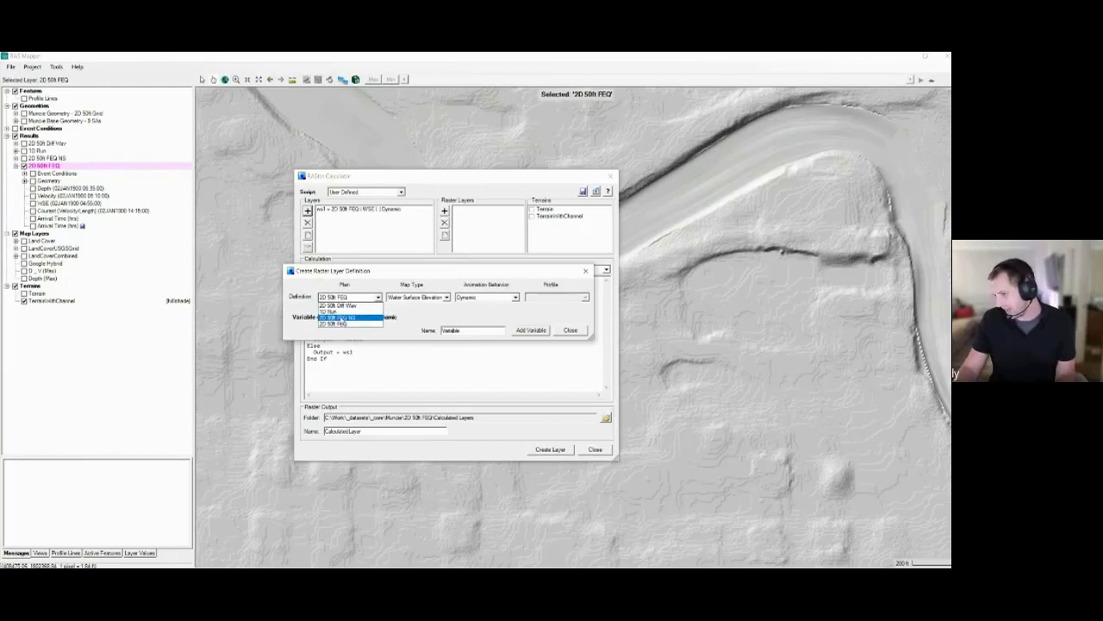
pyautogui.click(371, 317)
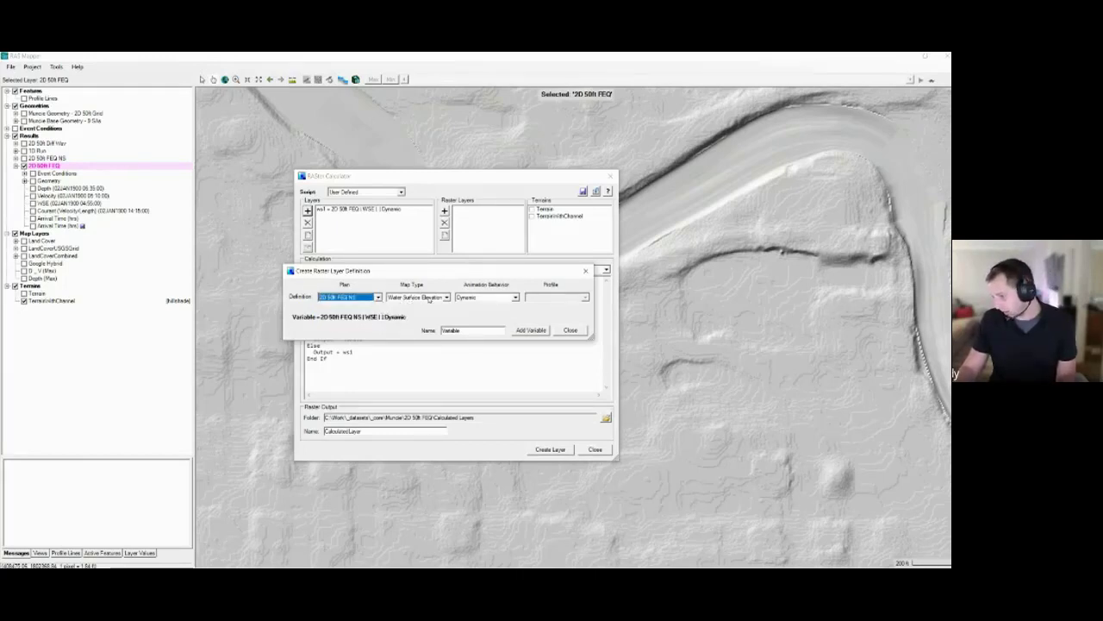
pyautogui.doubleClick(451, 330)
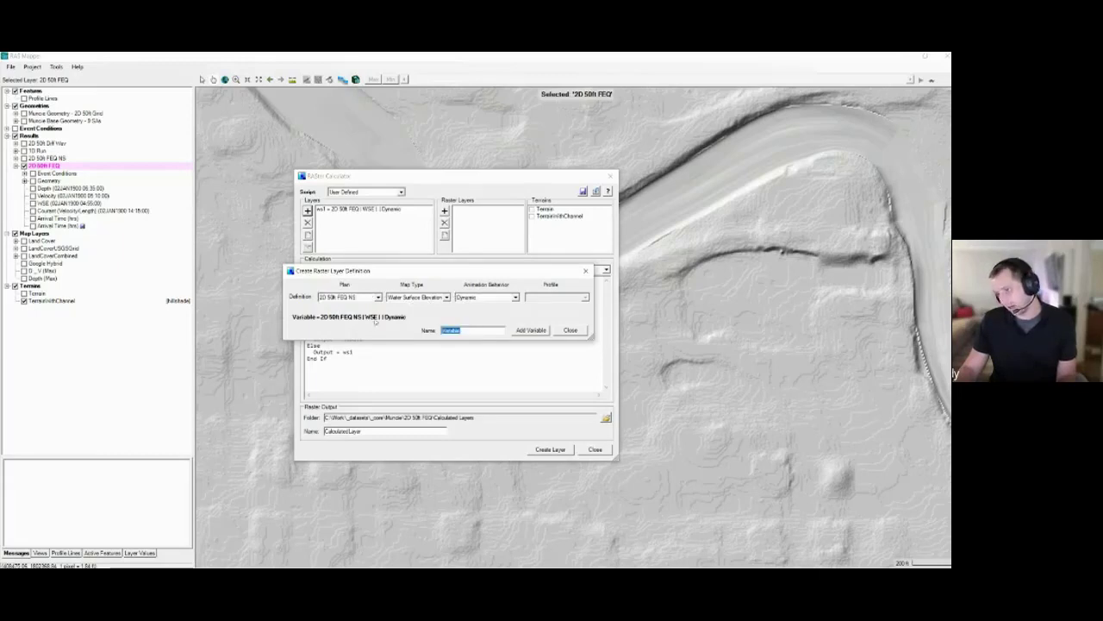
pyautogui.write('ws2')
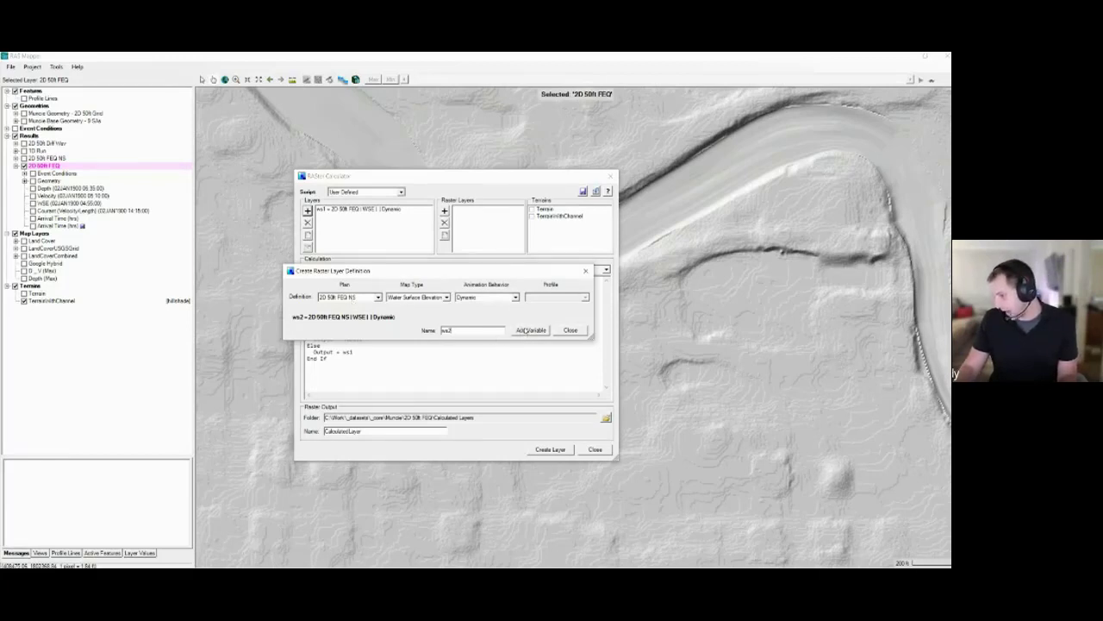
pyautogui.click(527, 331)
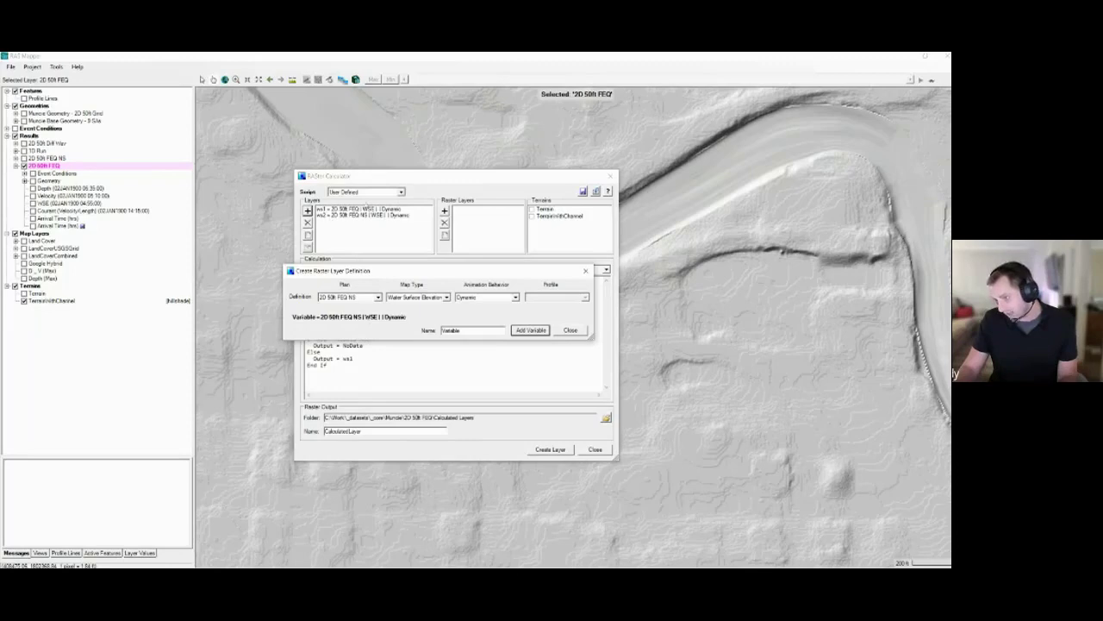
pyautogui.click(571, 331)
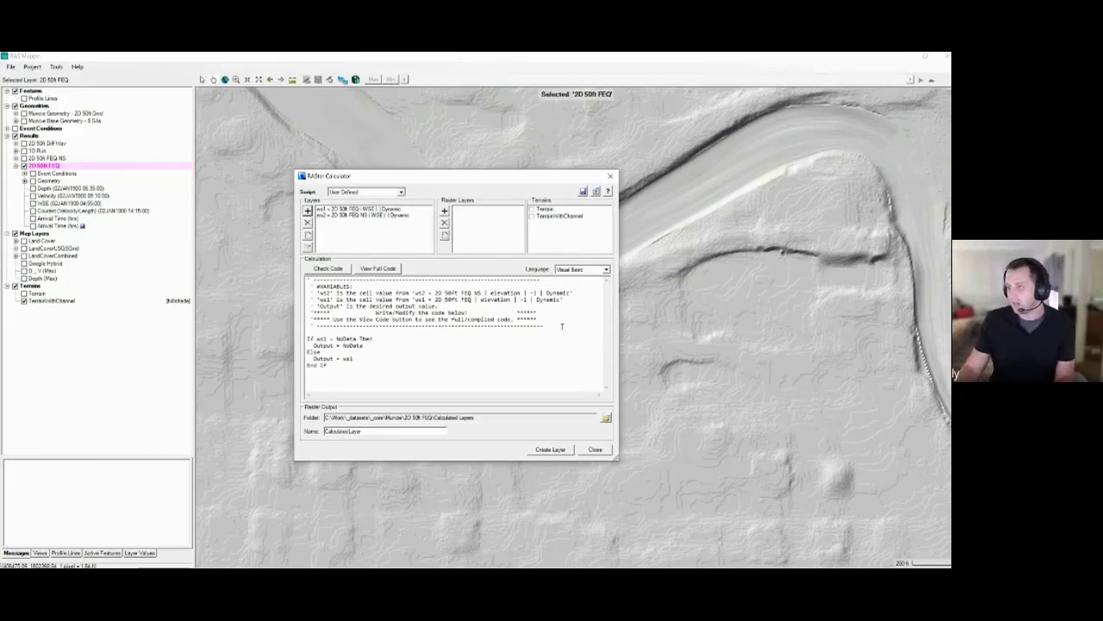
# - Review the variable comments and the default If/Else code in the RASter Calculator script
pyautogui.moveTo(561, 325); pyautogui.dragTo(345, 279)
pyautogui.click(417, 299)
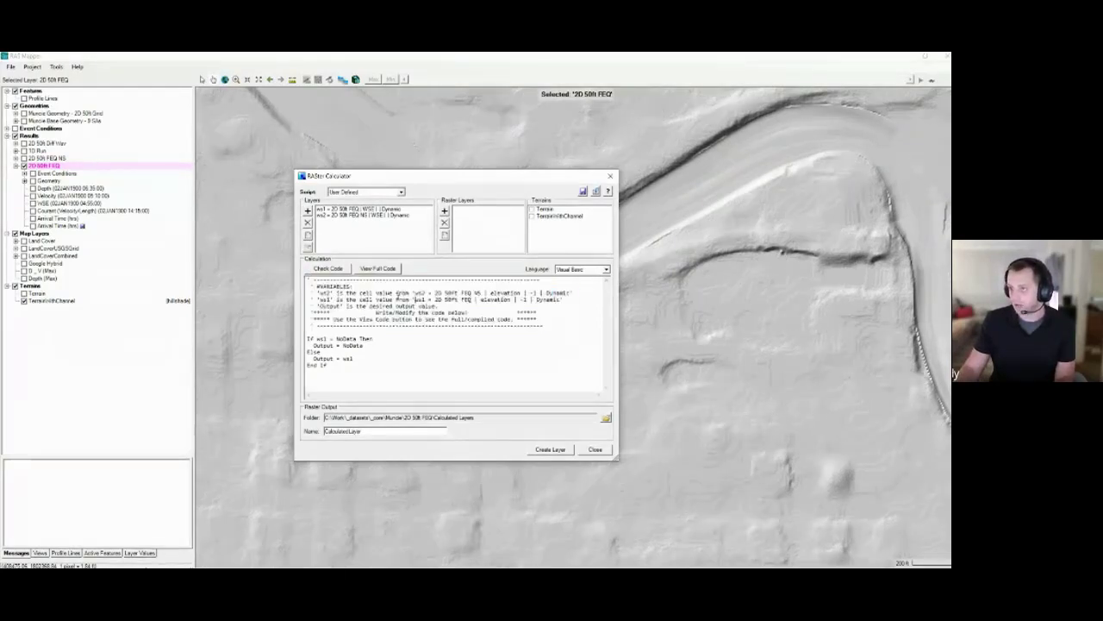
pyautogui.doubleClick(325, 293)
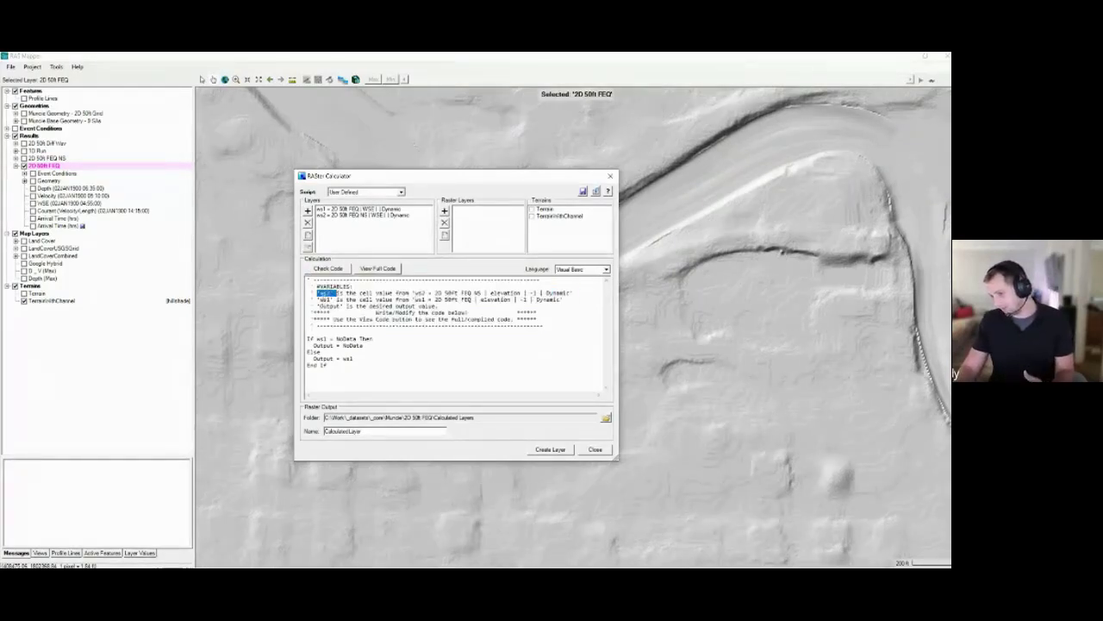
pyautogui.click(326, 295)
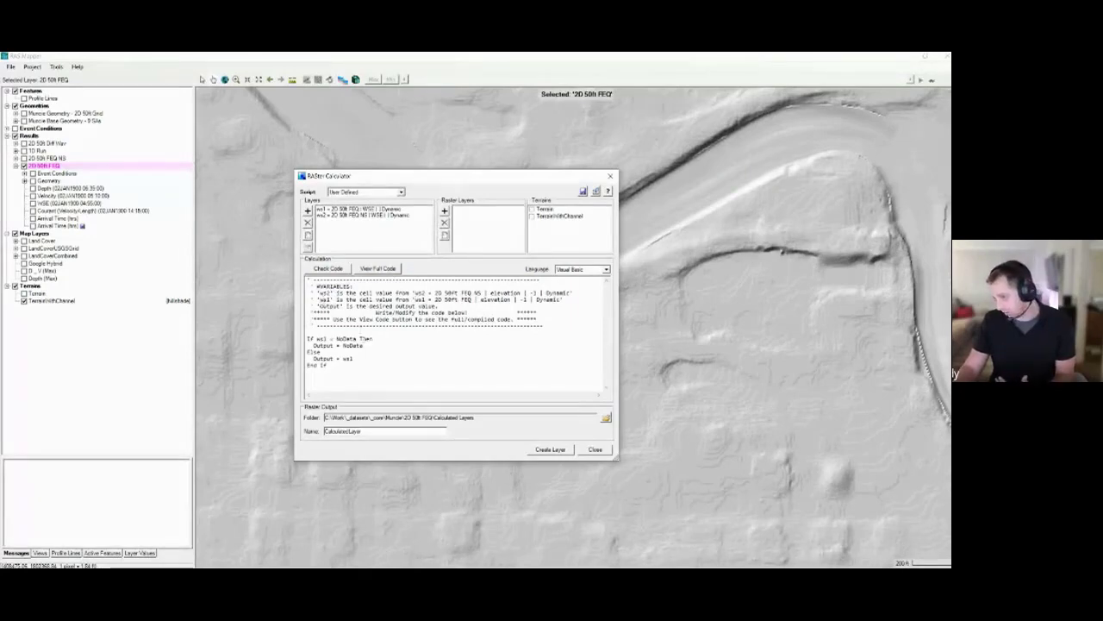
pyautogui.moveTo(340, 367); pyautogui.dragTo(307, 338)
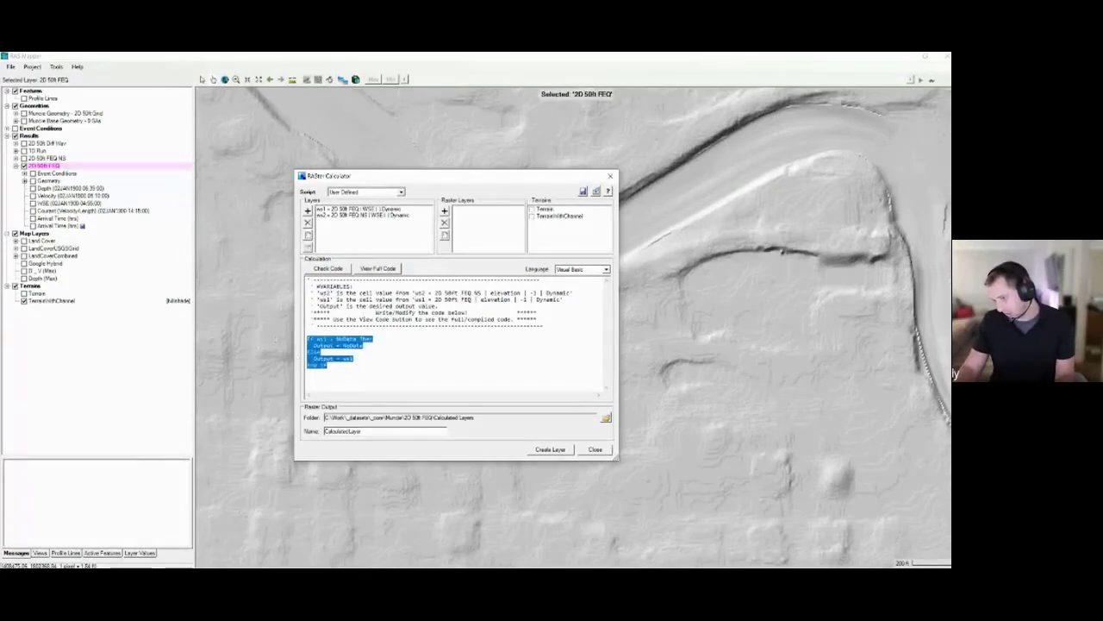
pyautogui.click(404, 346)
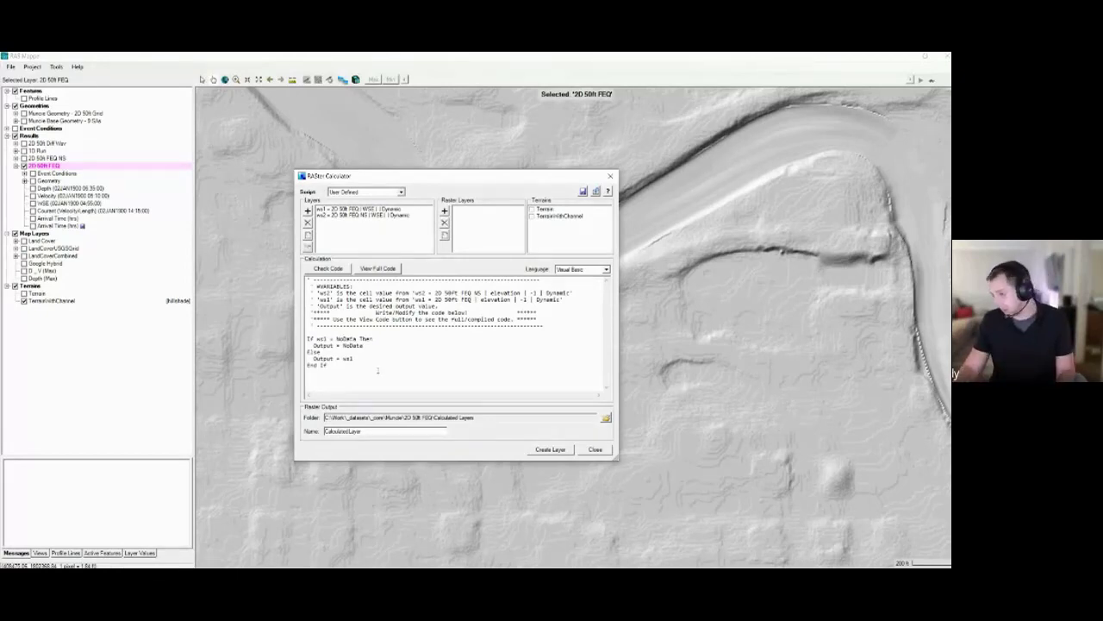
pyautogui.doubleClick(347, 340)
# - Extend the script's NoData condition with "OrElse ws2 = NoData" and subtract ws2 from ws1 in the Else output
pyautogui.click(389, 343)
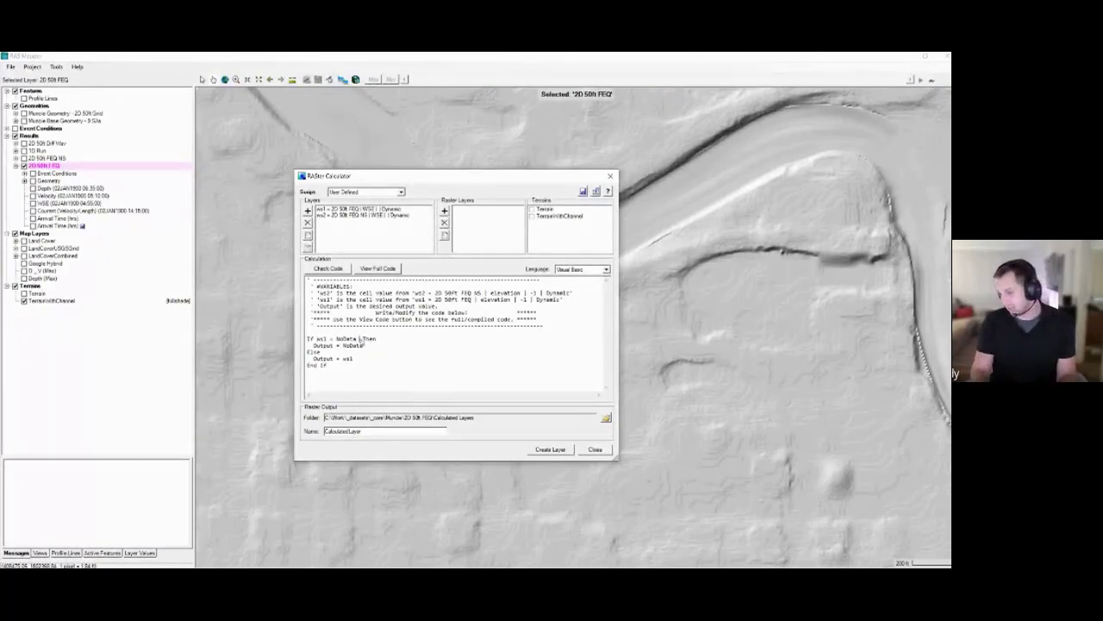
pyautogui.write('Or ')
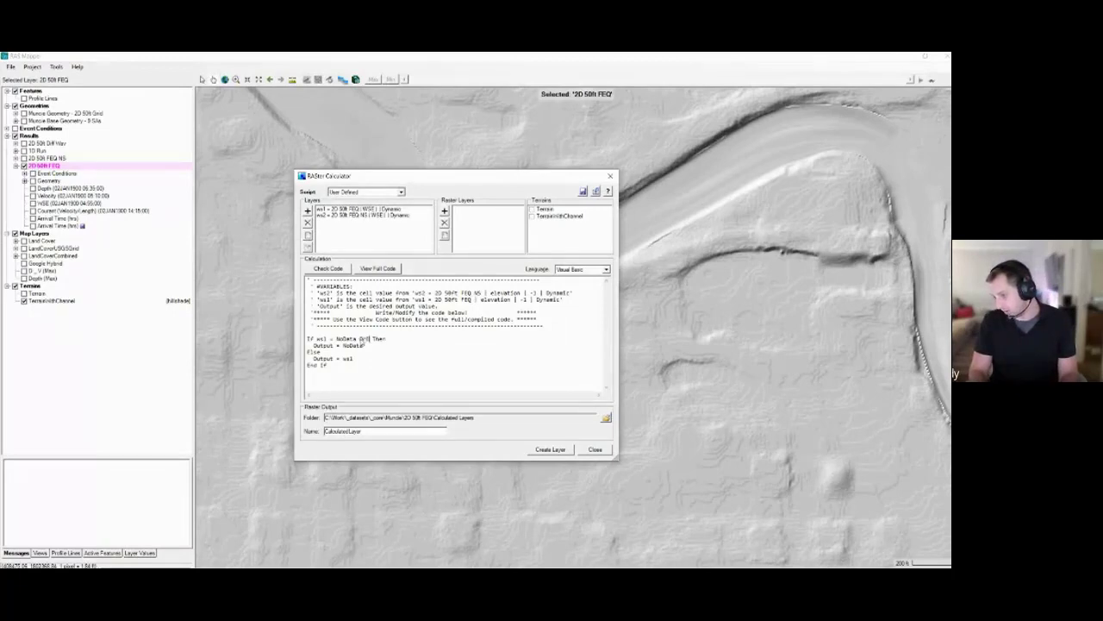
pyautogui.write('Else ws2 = 0')
pyautogui.write('oData')
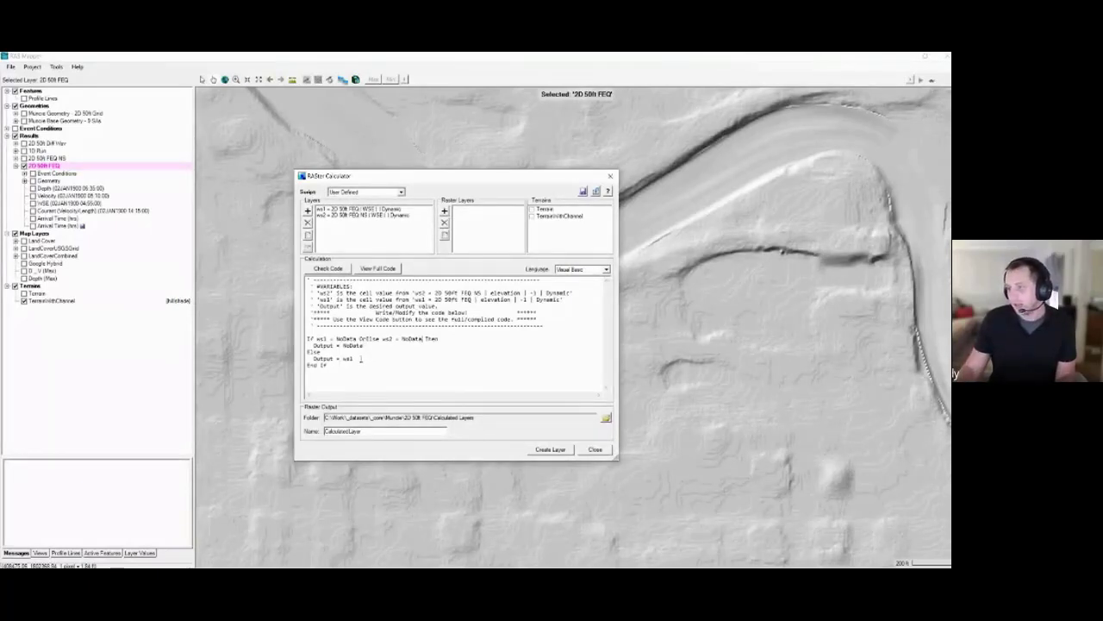
pyautogui.write('- ')
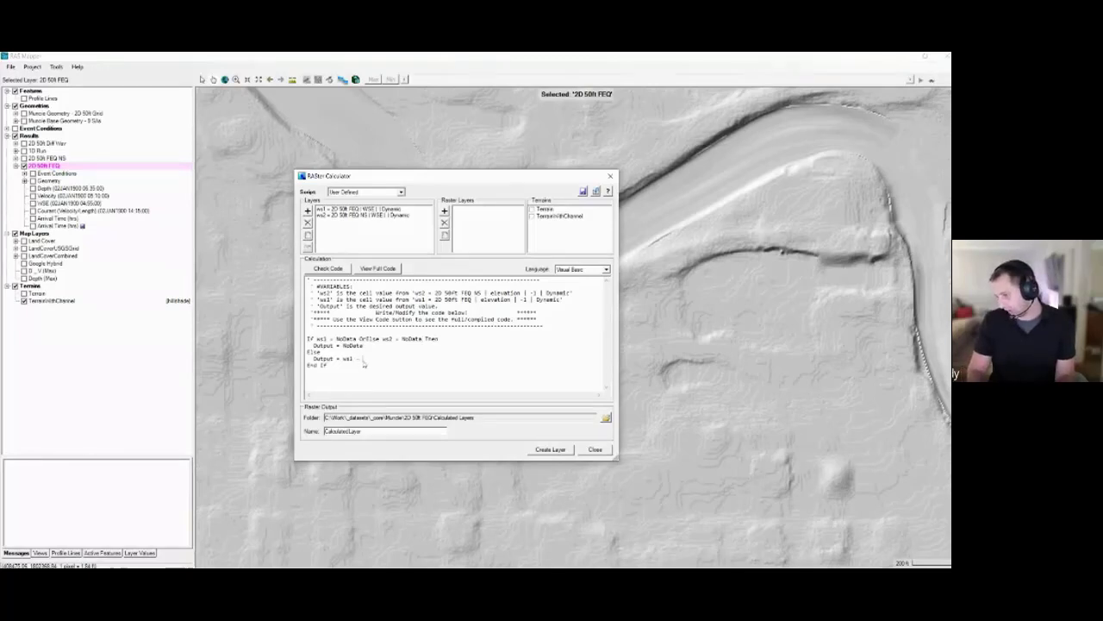
pyautogui.write('ws2')
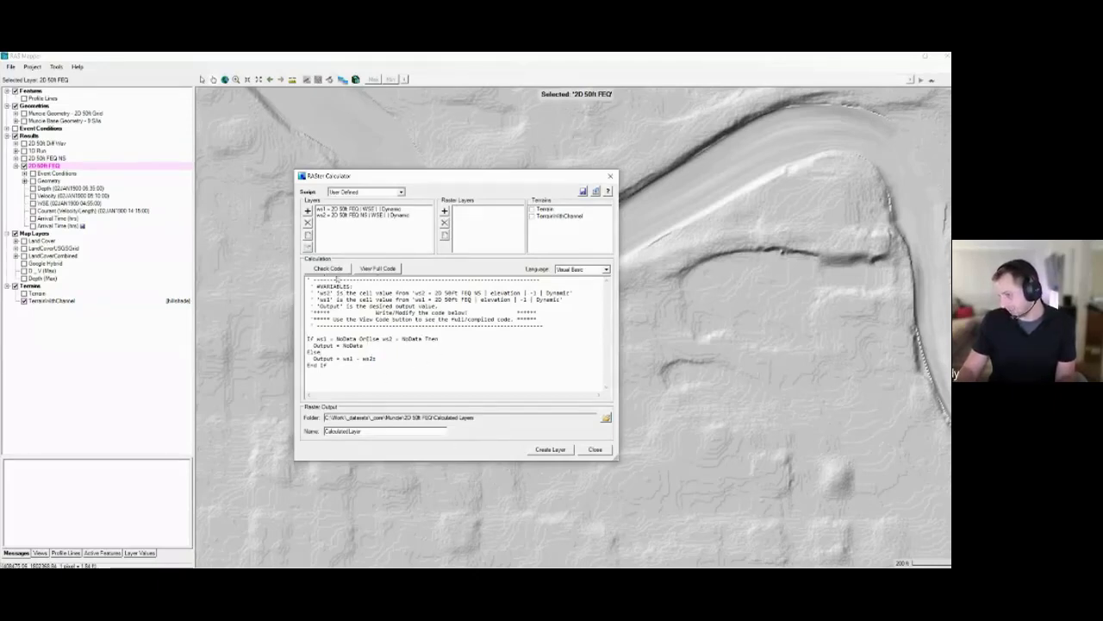
# - Check the script for errors and examine the compiler error details in the full code
pyautogui.click(334, 269)
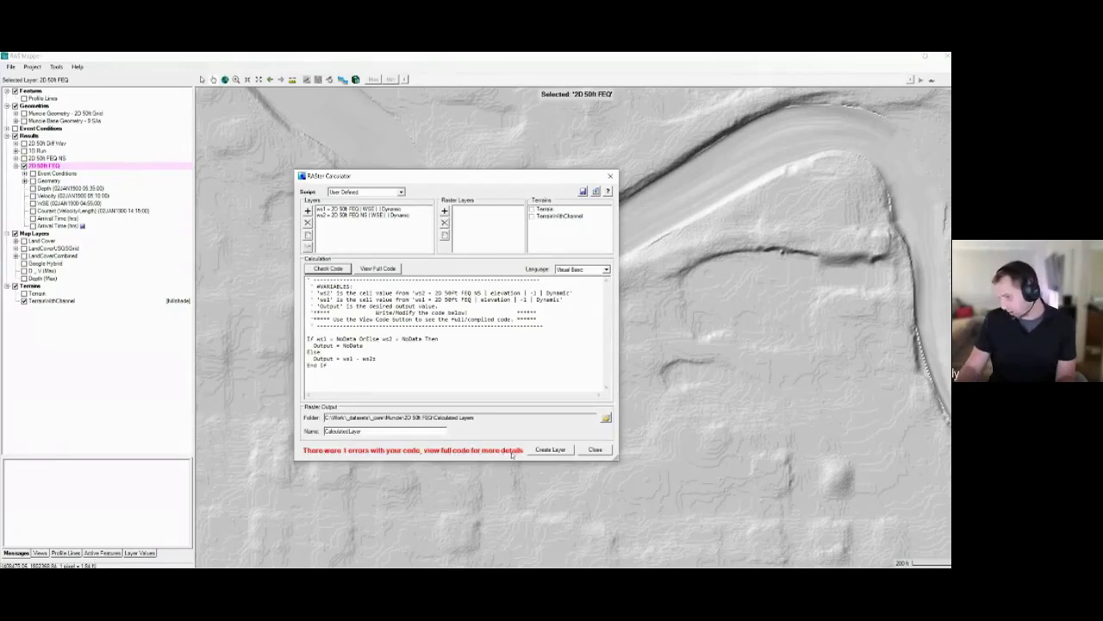
pyautogui.click(377, 269)
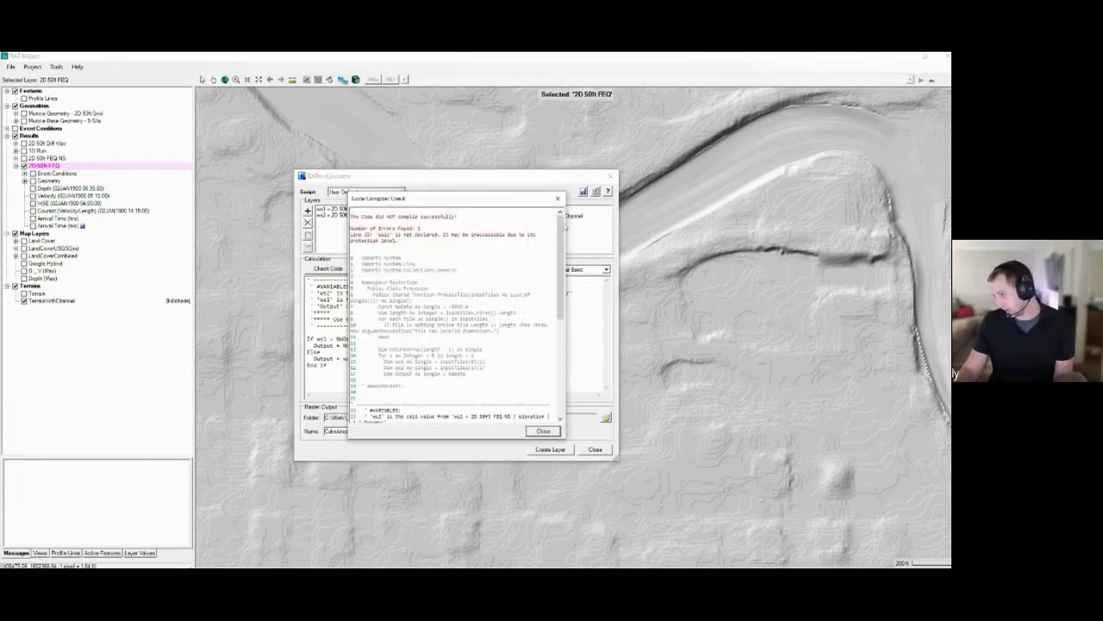
pyautogui.moveTo(565, 249); pyautogui.dragTo(639, 243)
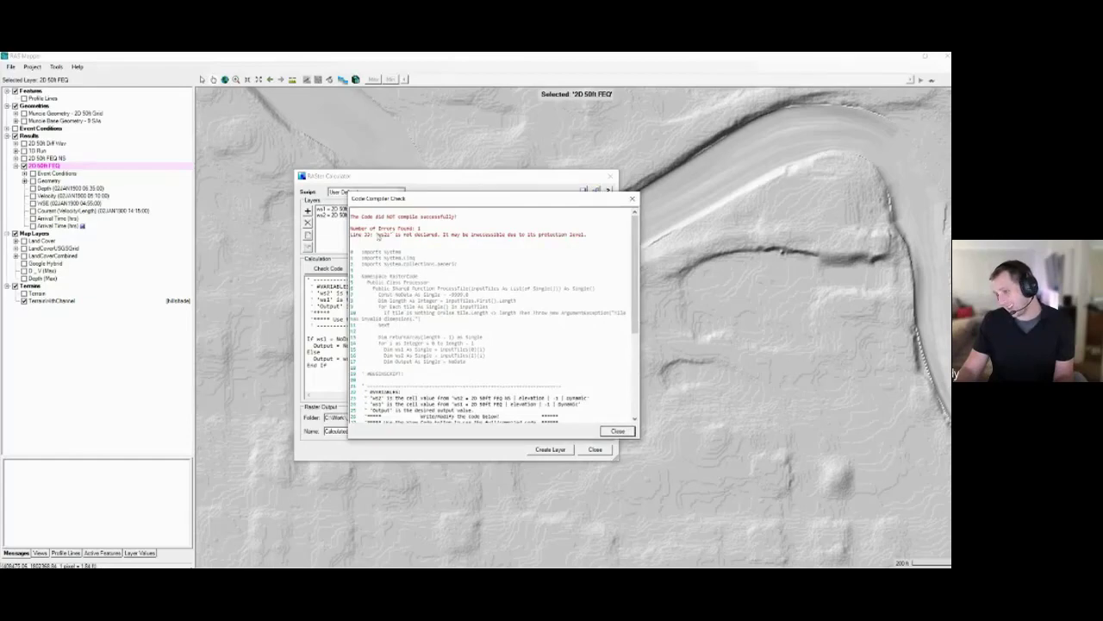
pyautogui.moveTo(377, 235); pyautogui.dragTo(397, 236)
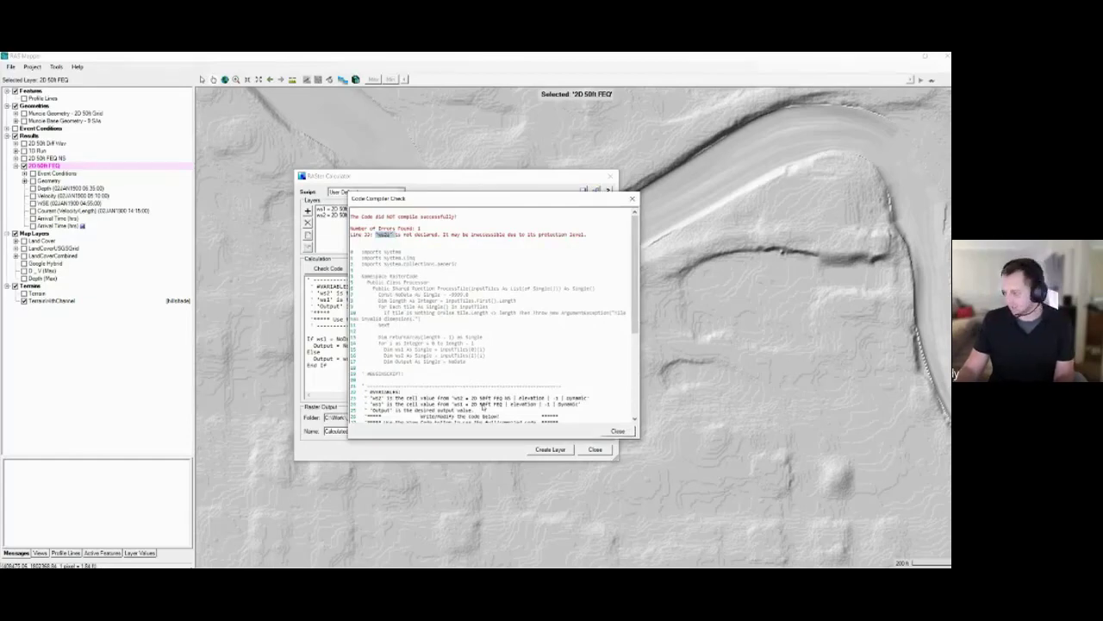
pyautogui.click(618, 431)
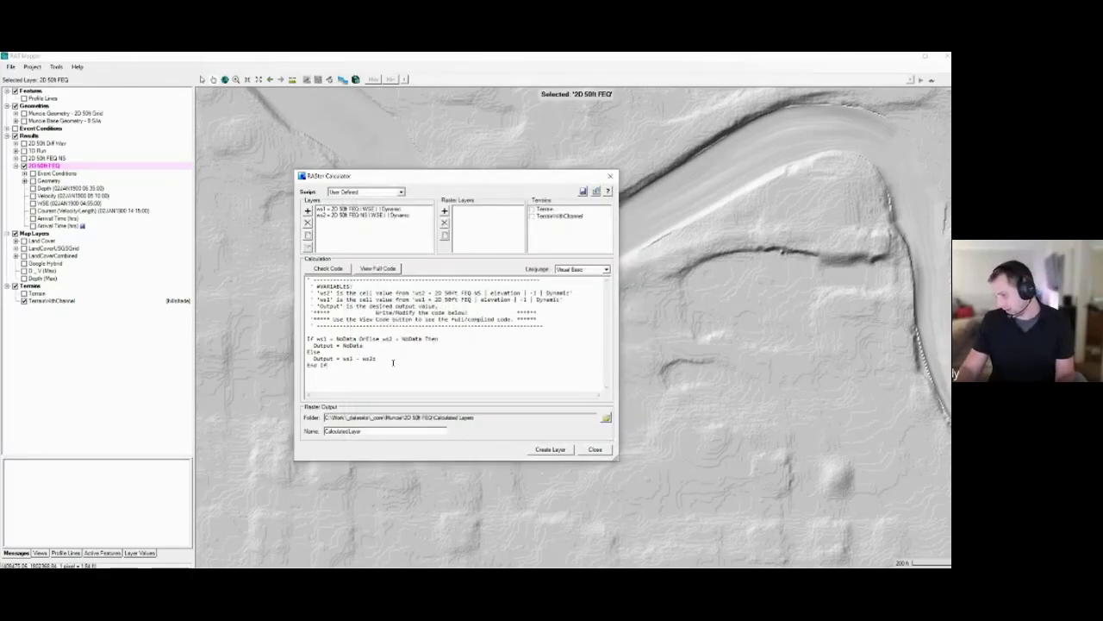
# - Correct the Else output expression to "ws1 - ws2" and check the code again
pyautogui.click(397, 356)
pyautogui.press('BackSpace')
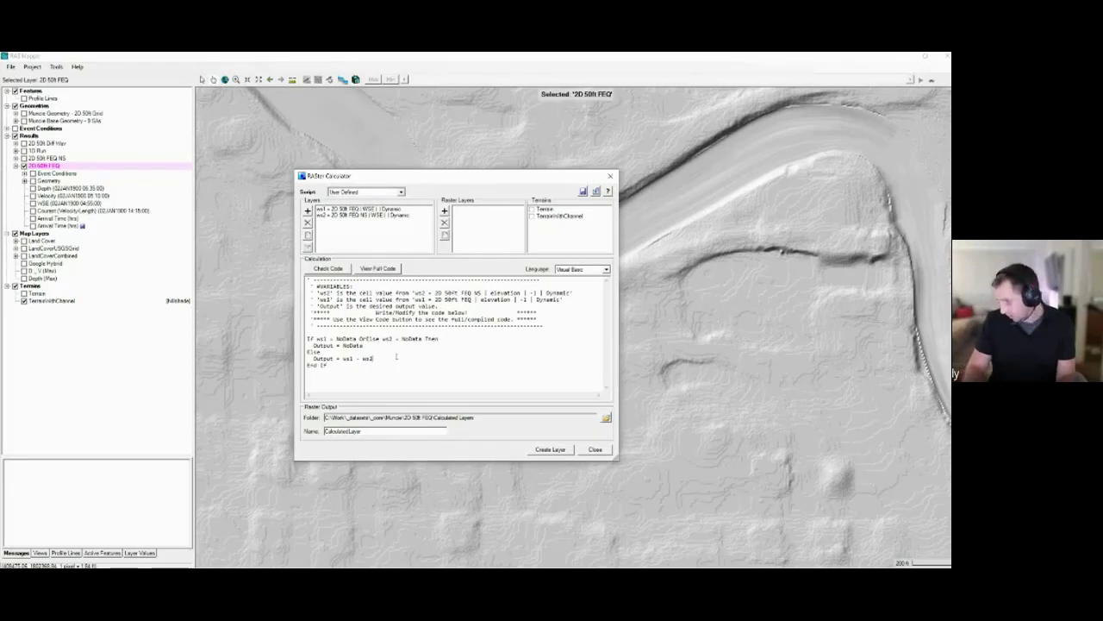
pyautogui.click(325, 269)
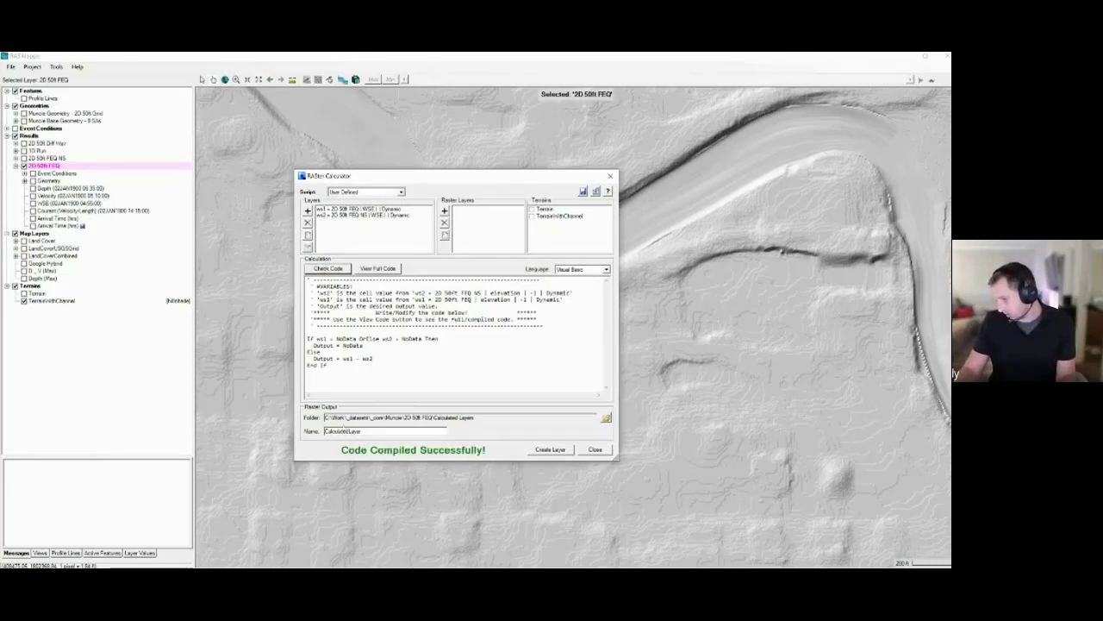
# - Create the layer from the script under the name CalculatedLayer and select it to view along the river reach
pyautogui.click(550, 449)
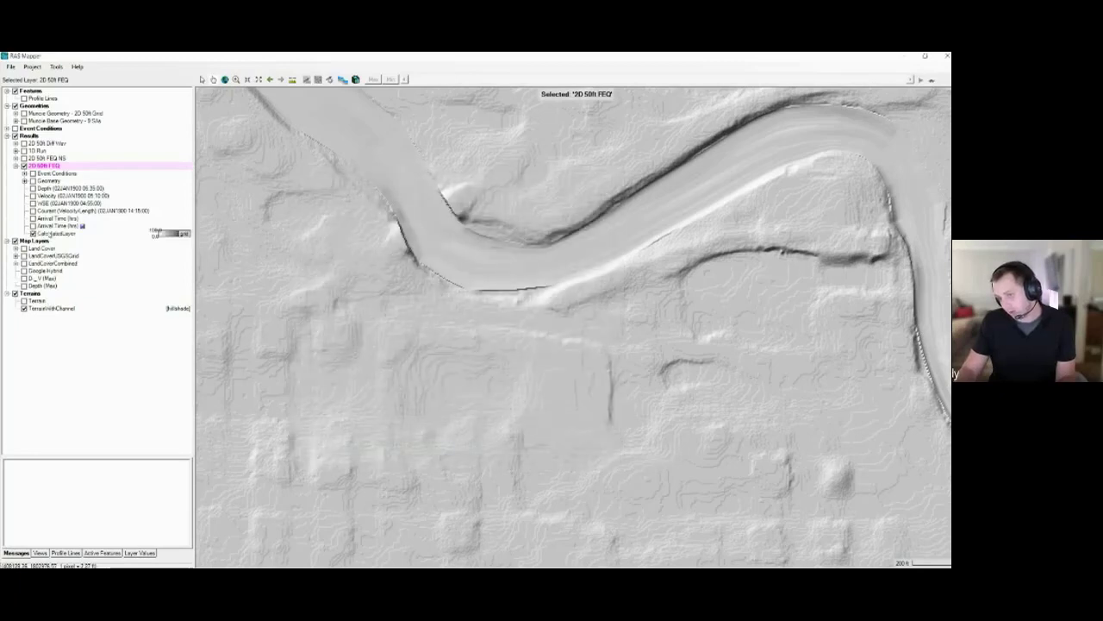
pyautogui.click(47, 234)
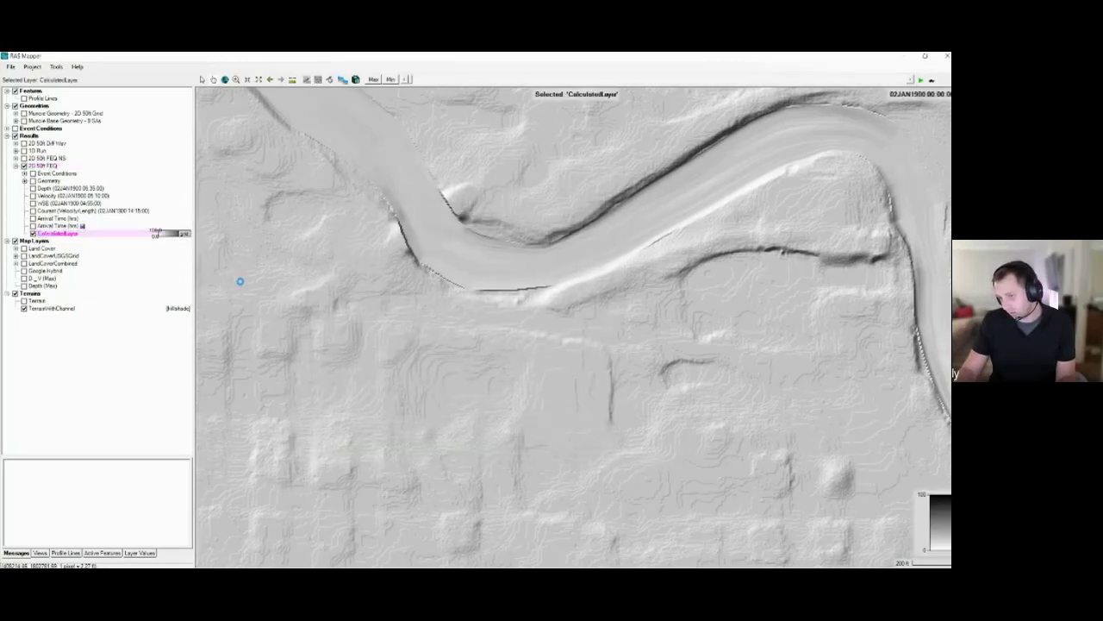
pyautogui.scroll(-3, 249, 293)
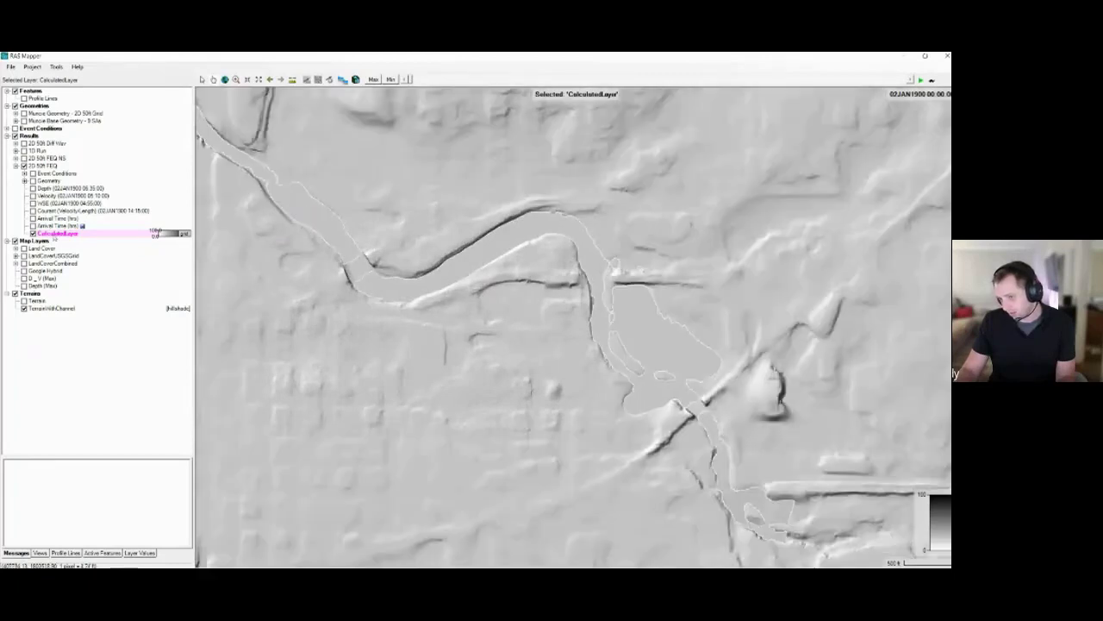
# - Set the CalculatedLayer surface colour ramp to a maximum of 2 and a minimum of -2 and recreate the ramp values
pyautogui.doubleClick(54, 234)
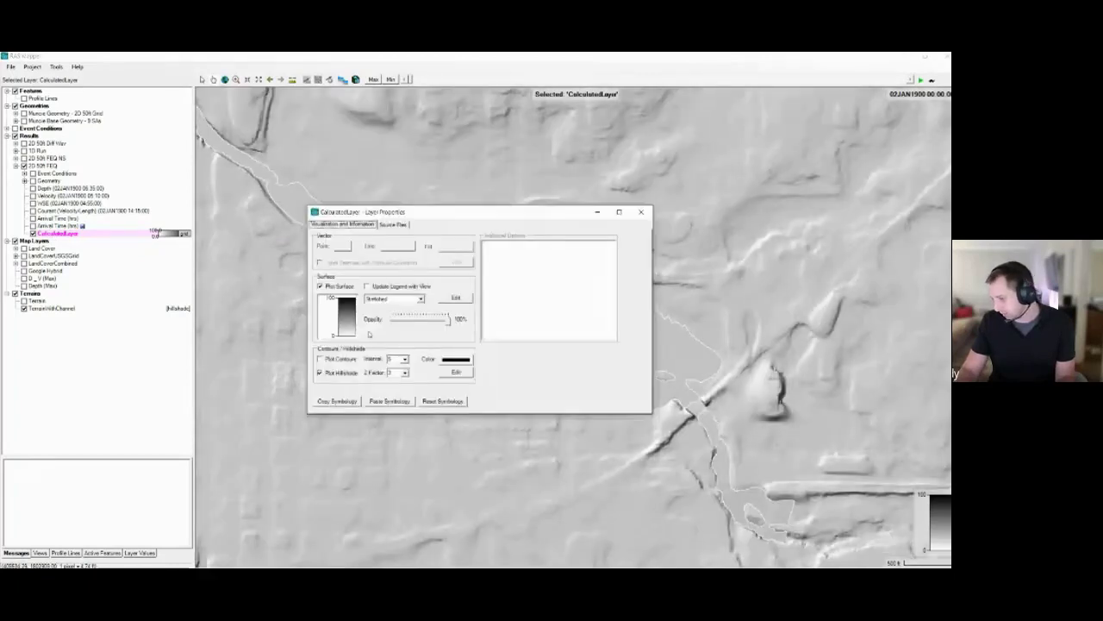
pyautogui.click(456, 298)
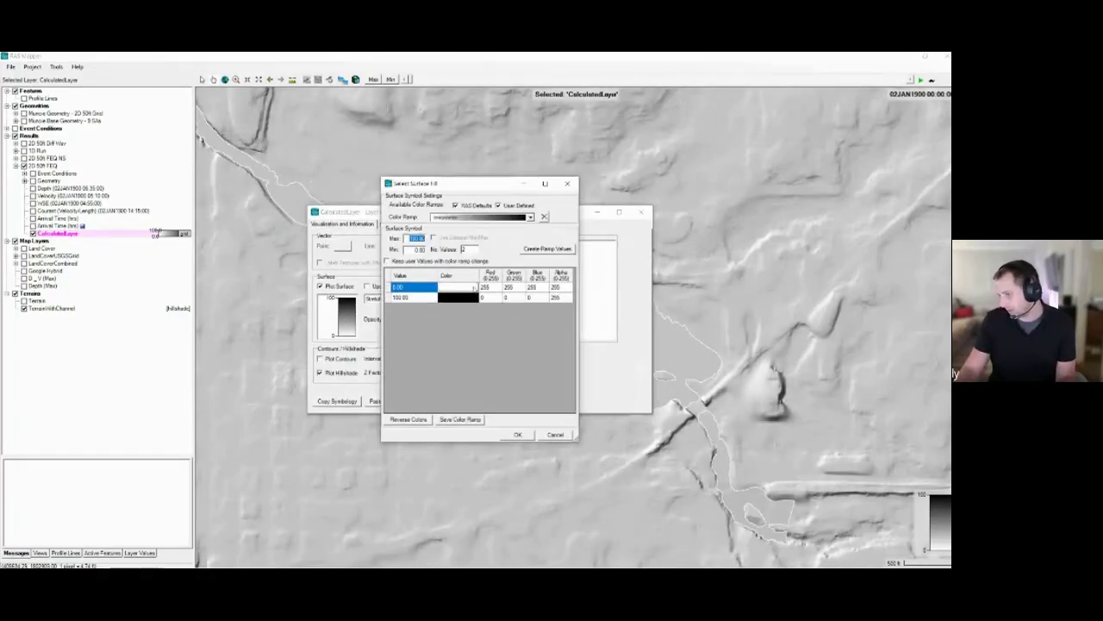
pyautogui.press('Tab')
pyautogui.press('BackSpace')
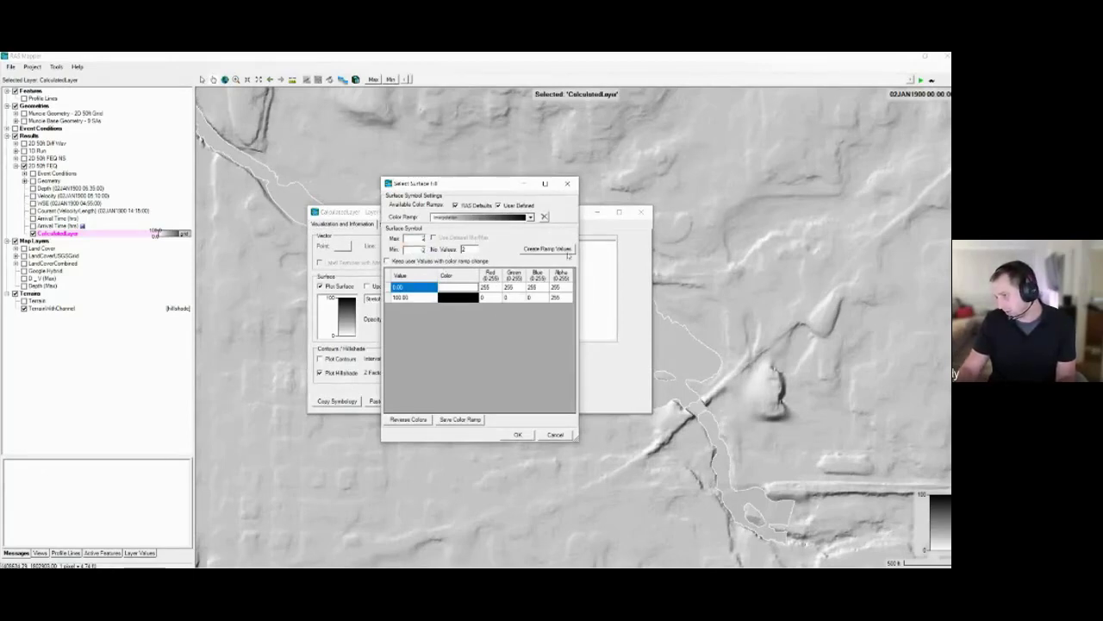
pyautogui.click(568, 252)
pyautogui.click(517, 434)
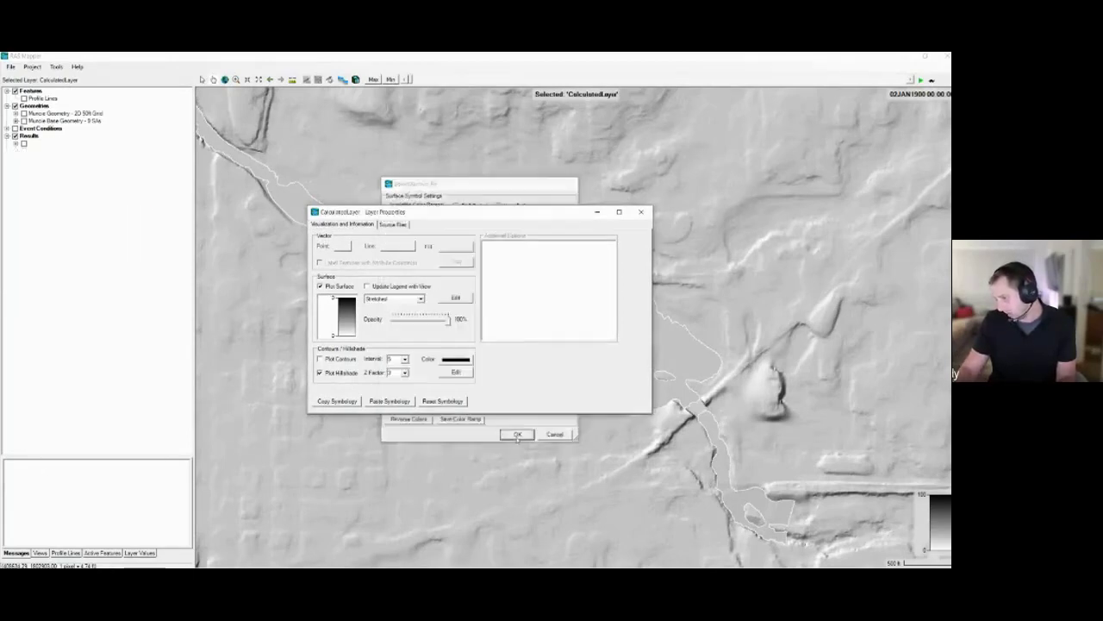
pyautogui.click(517, 433)
# - View the CalculatedLayer differences at 02JAN1900 16:15:00 around the flooded area inside the river bend
pyautogui.scroll(-1, 399, 345)
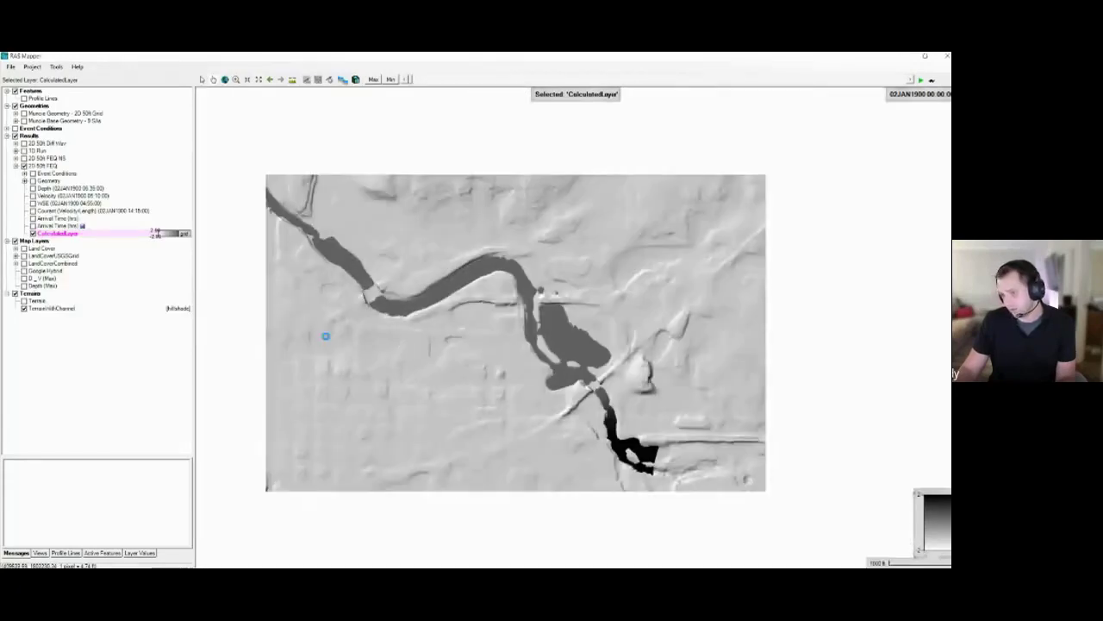
pyautogui.moveTo(326, 336); pyautogui.dragTo(507, 332)
pyautogui.scroll(-1, 450, 333)
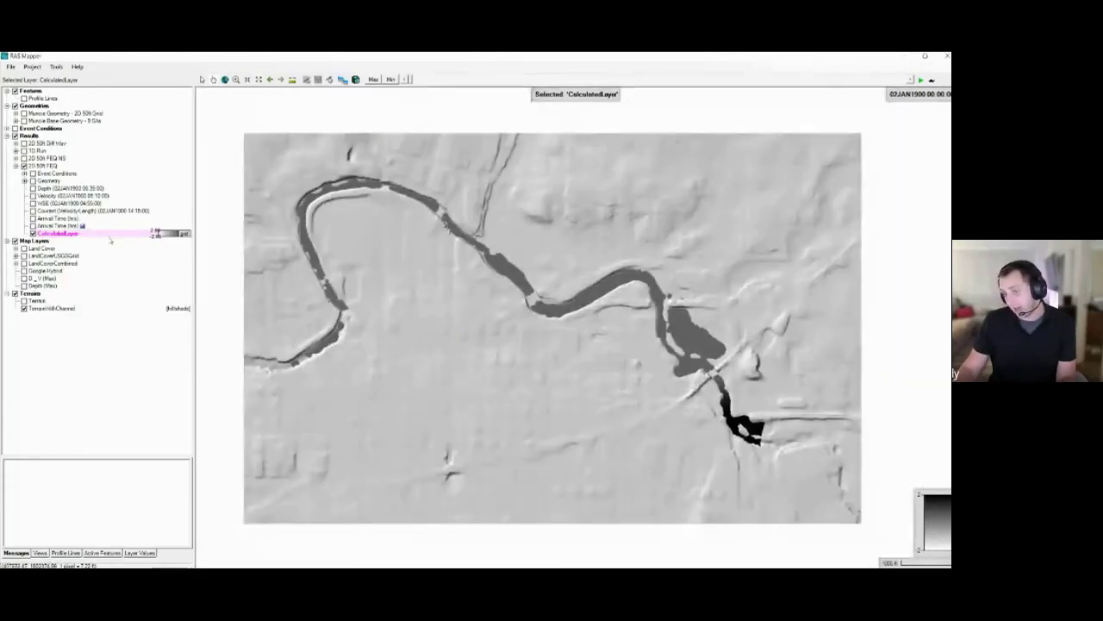
pyautogui.moveTo(415, 79); pyautogui.dragTo(746, 97)
pyautogui.scroll(2, 367, 254)
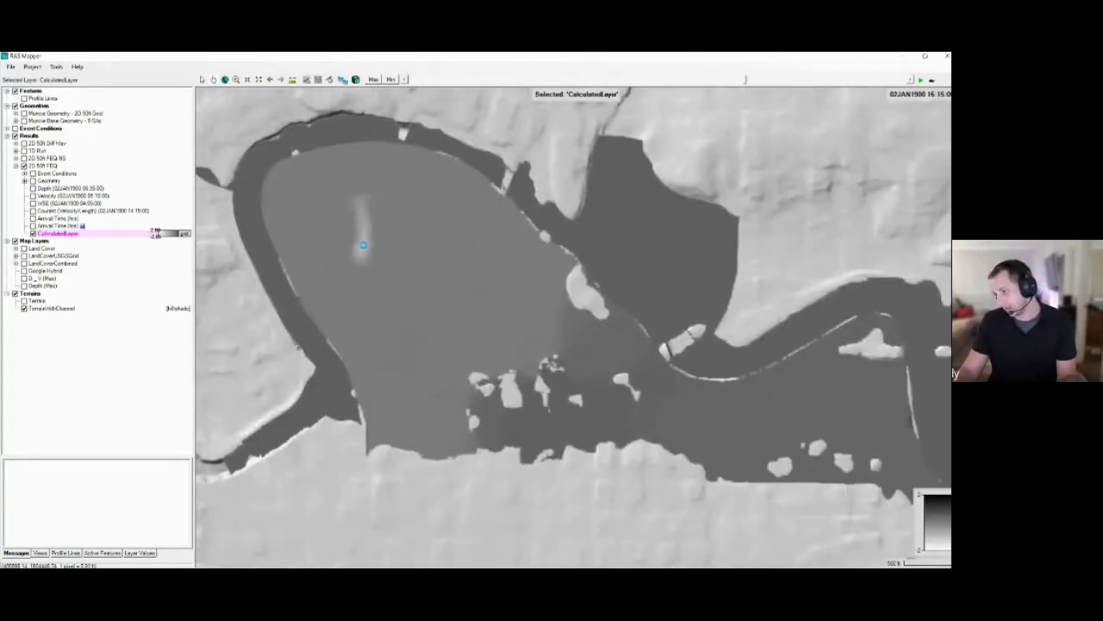
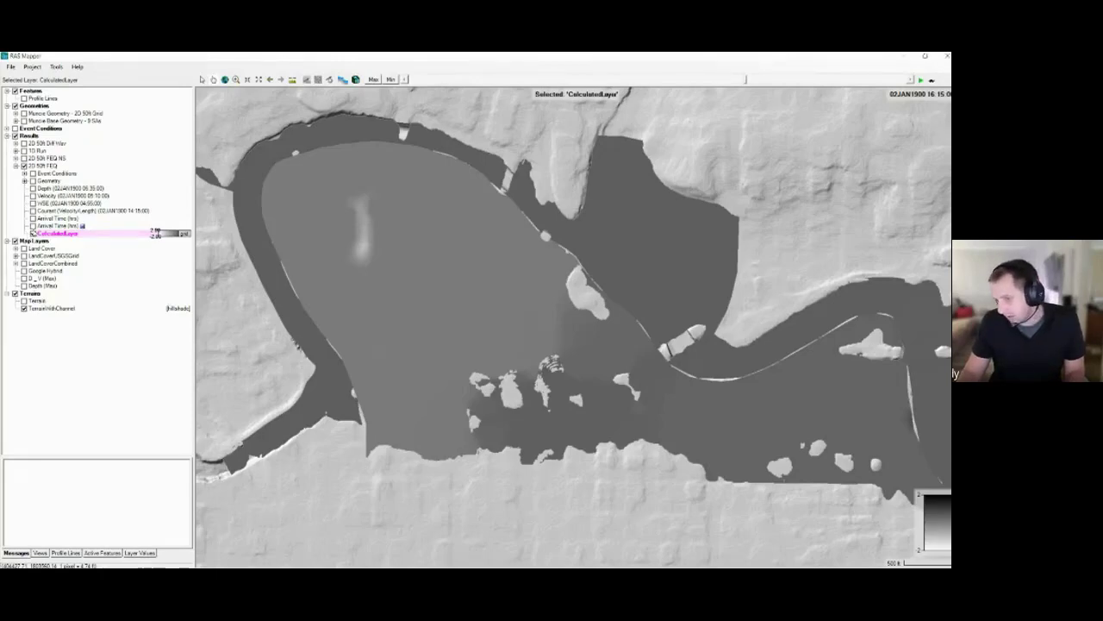
# - Hide the CalculatedLayer and display the 2D 50ft FEQ Depth layer at 02JAN1900 07:45:00
pyautogui.click(32, 234)
pyautogui.click(32, 188)
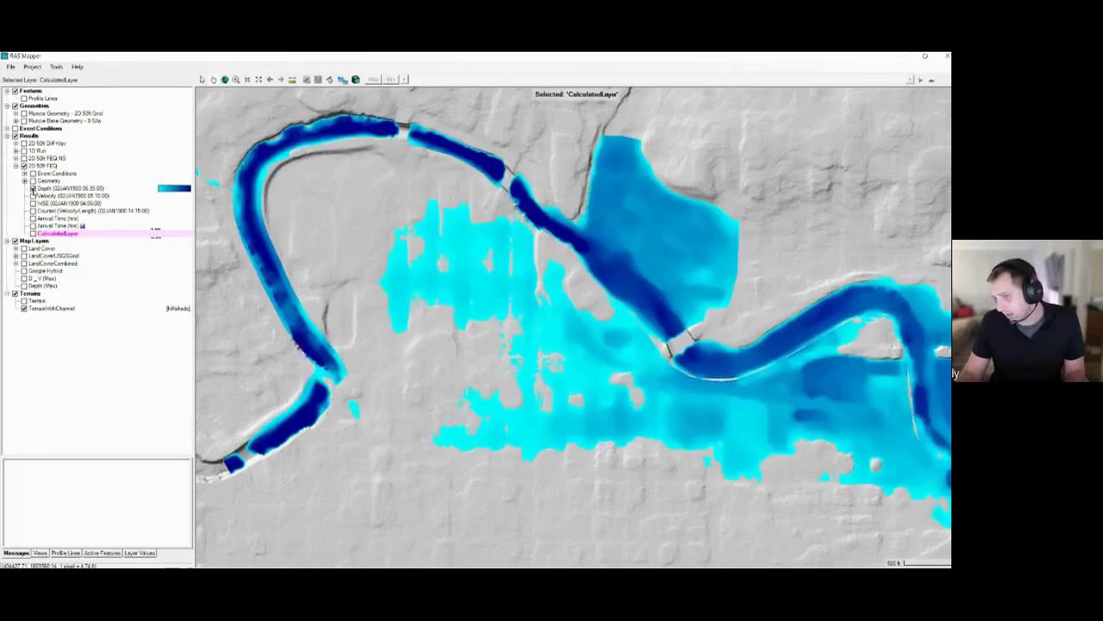
pyautogui.click(587, 81)
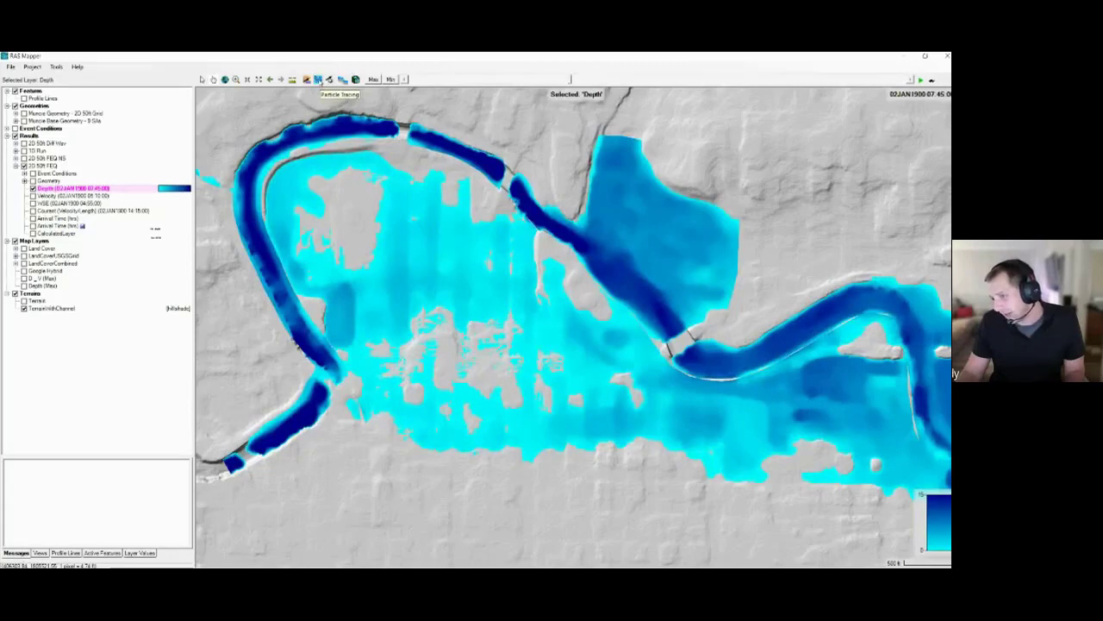
# - Show particle tracing over the Depth layer with an increased particle speed and advance the time to 02JAN1900 15:00:00
pyautogui.click(318, 79)
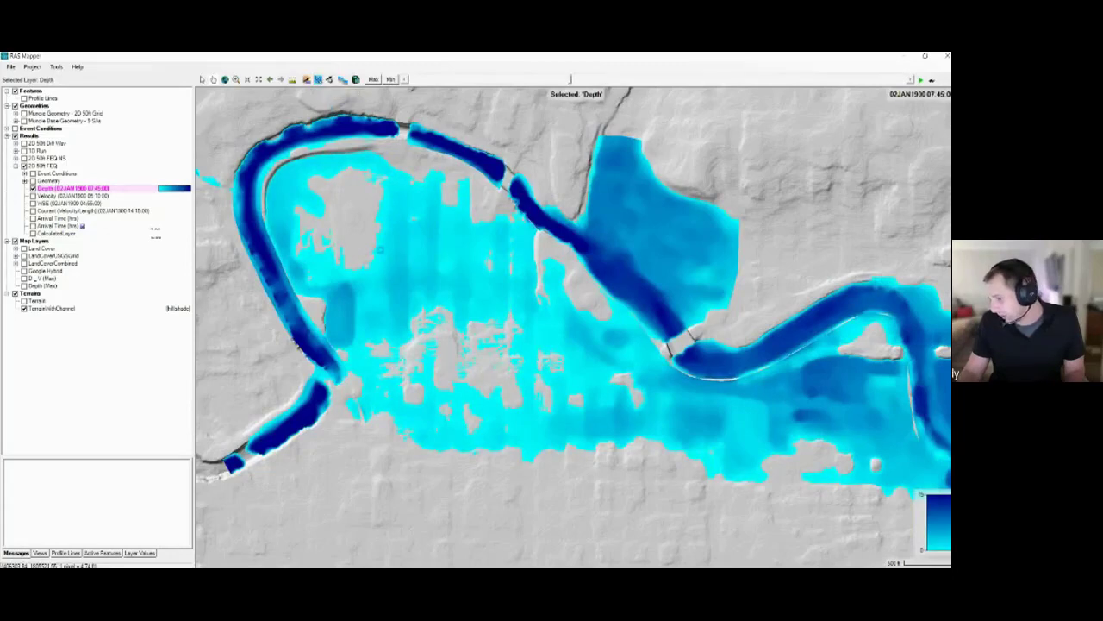
pyautogui.click(330, 79)
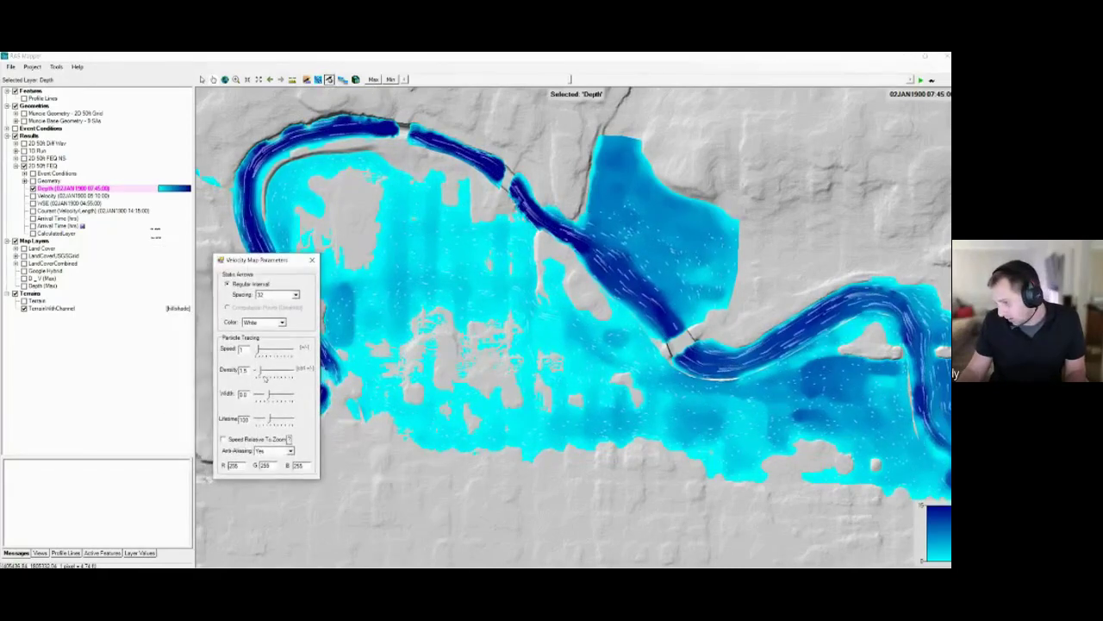
pyautogui.moveTo(257, 352); pyautogui.dragTo(258, 353)
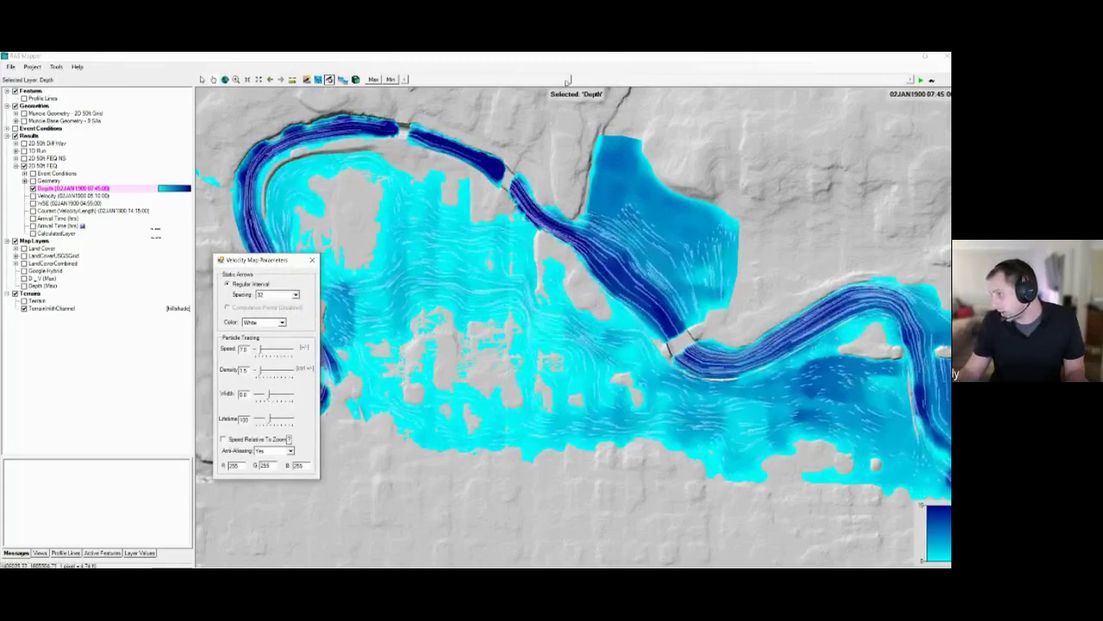
pyautogui.moveTo(569, 80); pyautogui.dragTo(720, 79)
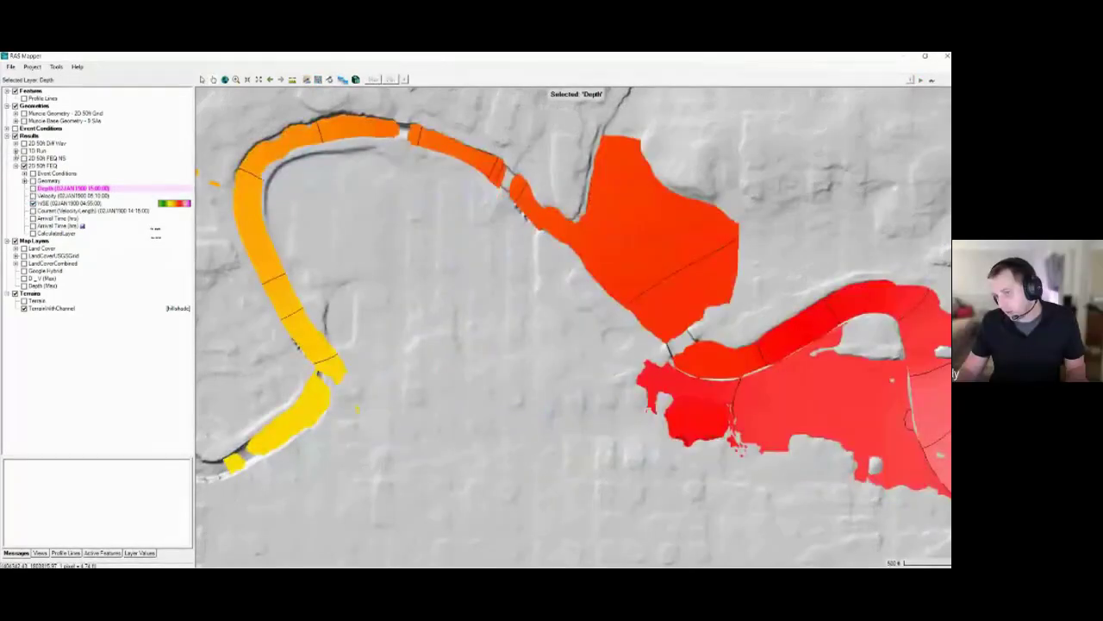
# - Display the WSE layer of 2D 50ft FEQ NS in place of its Depth layer and select it
pyautogui.click(16, 159)
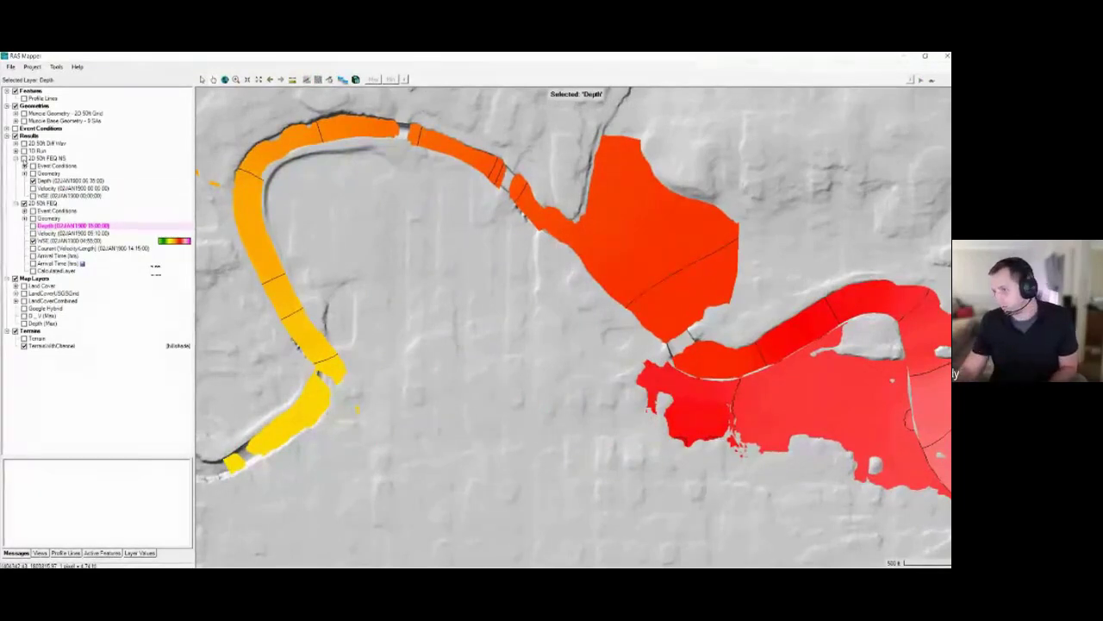
pyautogui.click(32, 180)
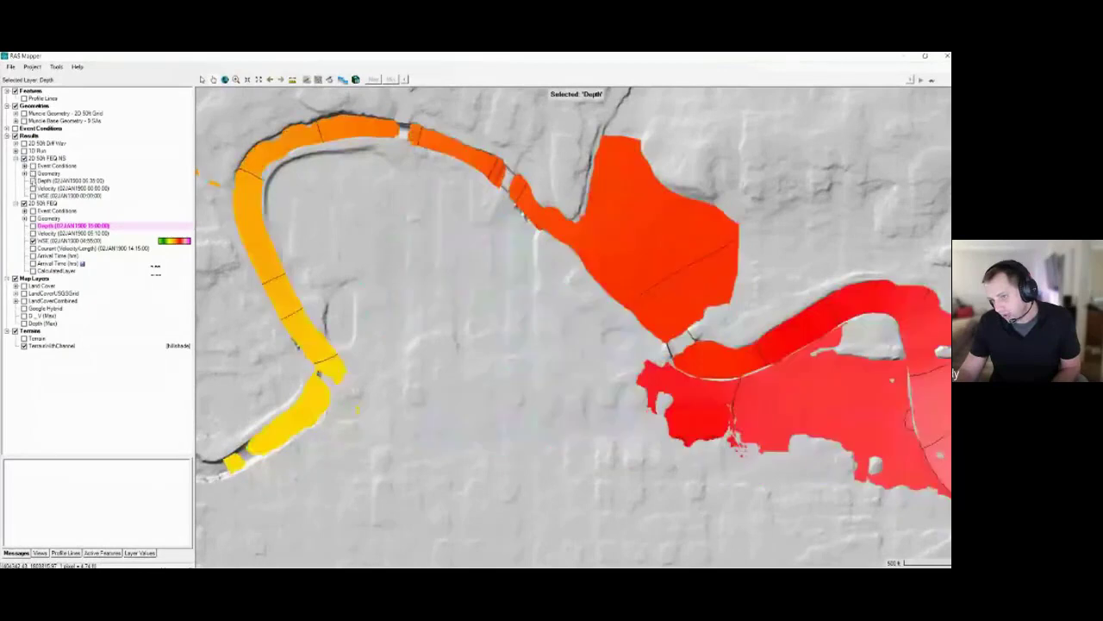
pyautogui.click(33, 196)
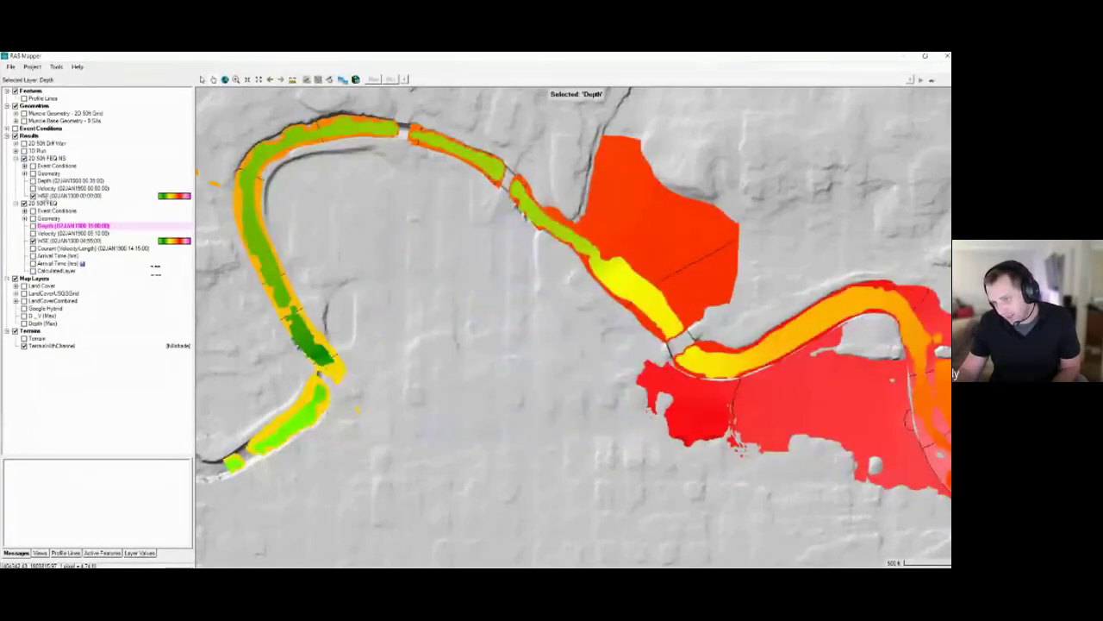
pyautogui.click(52, 196)
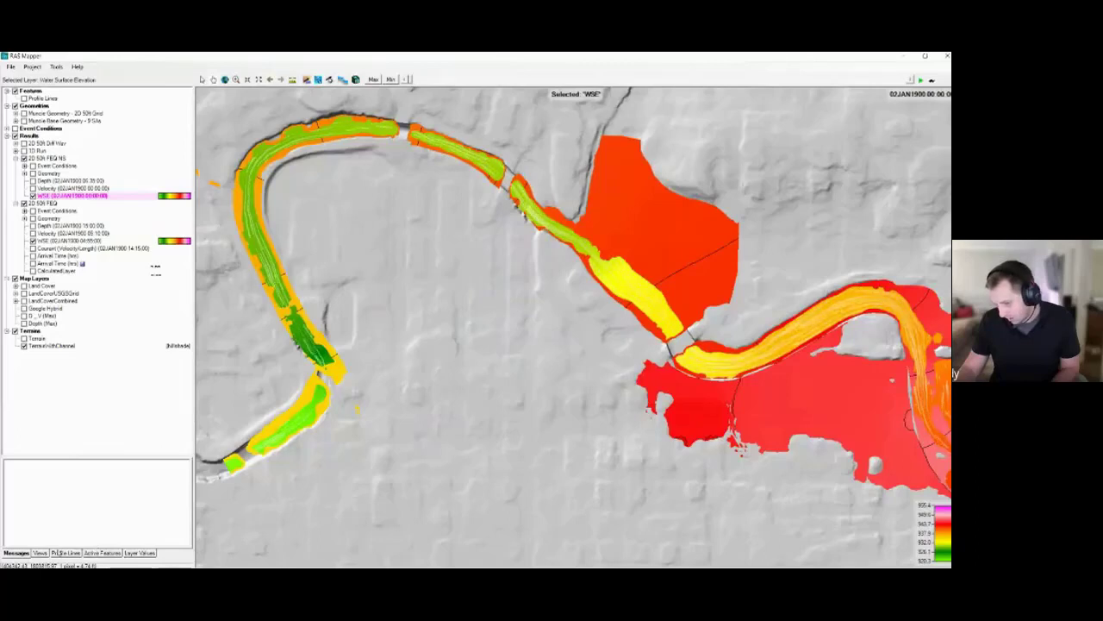
# - Add the WSE layers of 2D 50ft FEQ NS and 2D 50ft FEQ to the Layer Values table
pyautogui.click(133, 554)
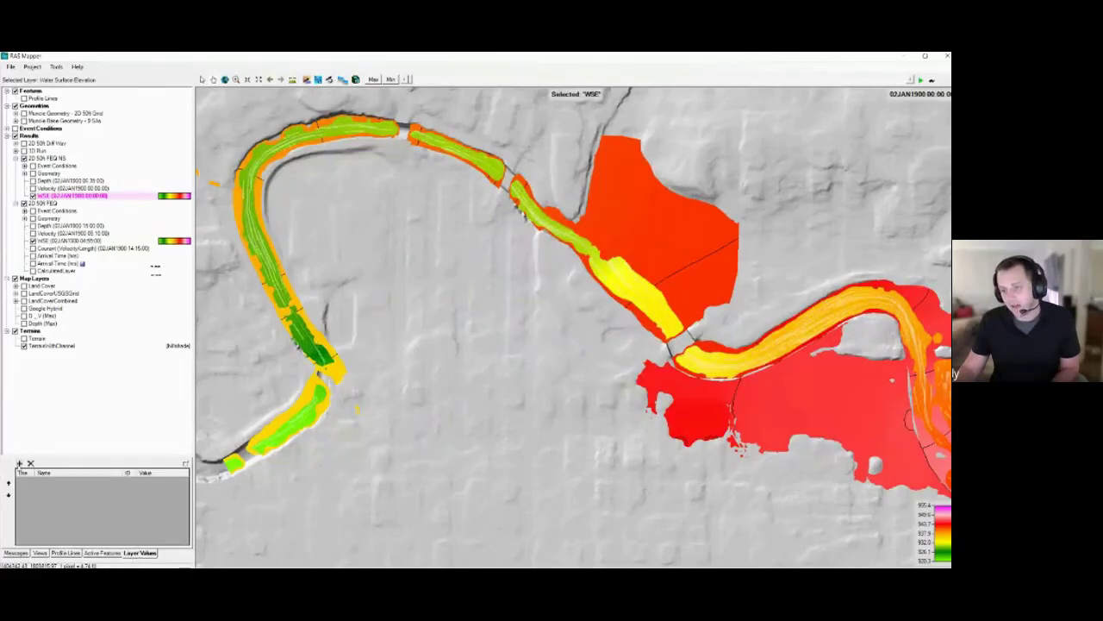
pyautogui.click(19, 463)
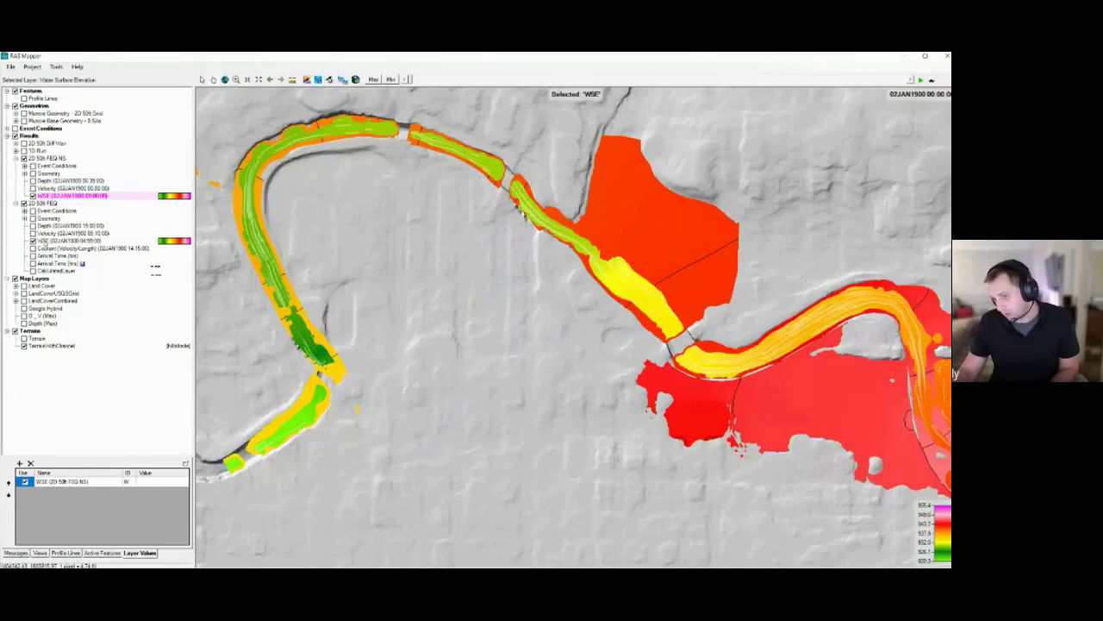
pyautogui.click(43, 241)
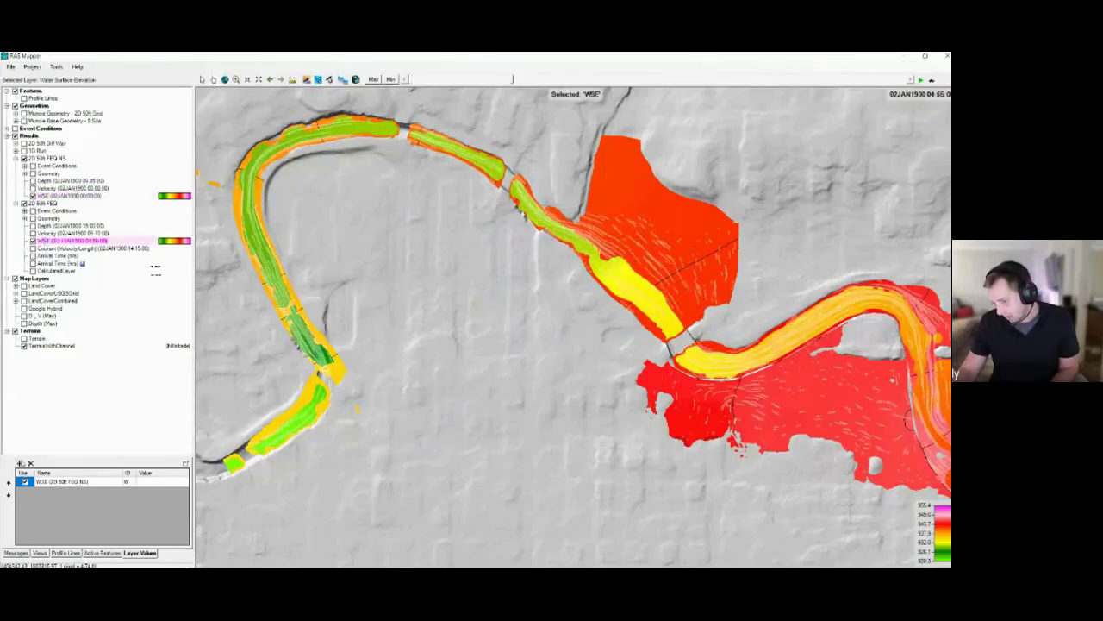
pyautogui.click(19, 464)
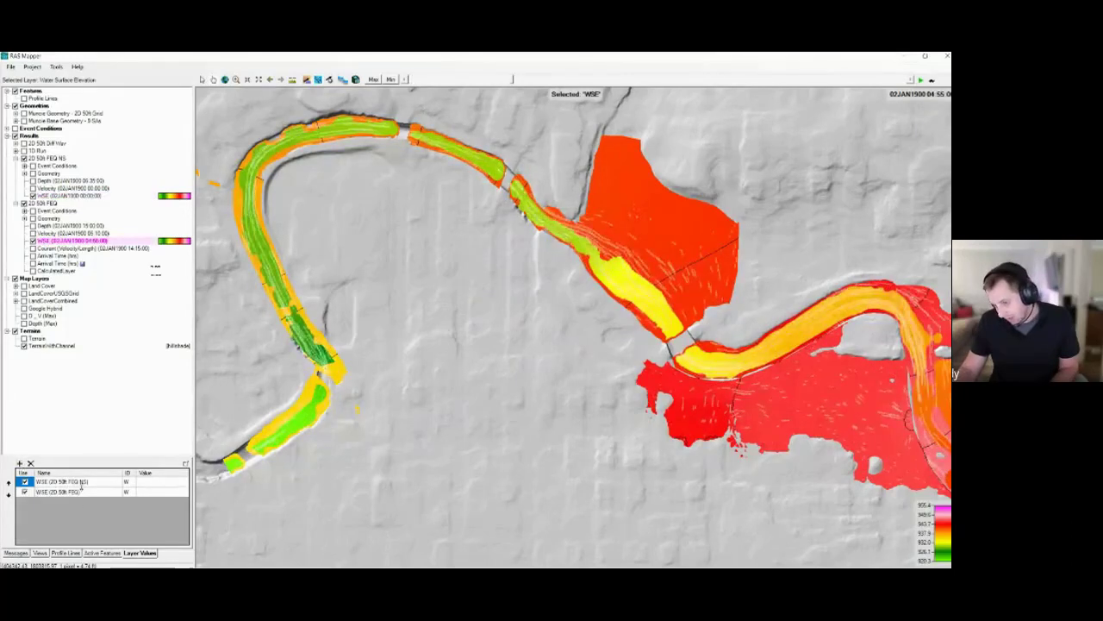
# - Set the layer value IDs to WS1 for the 2D 50ft FEQ NS WSE and WS2 for the 2D 50ft FEQ WSE
pyautogui.click(151, 483)
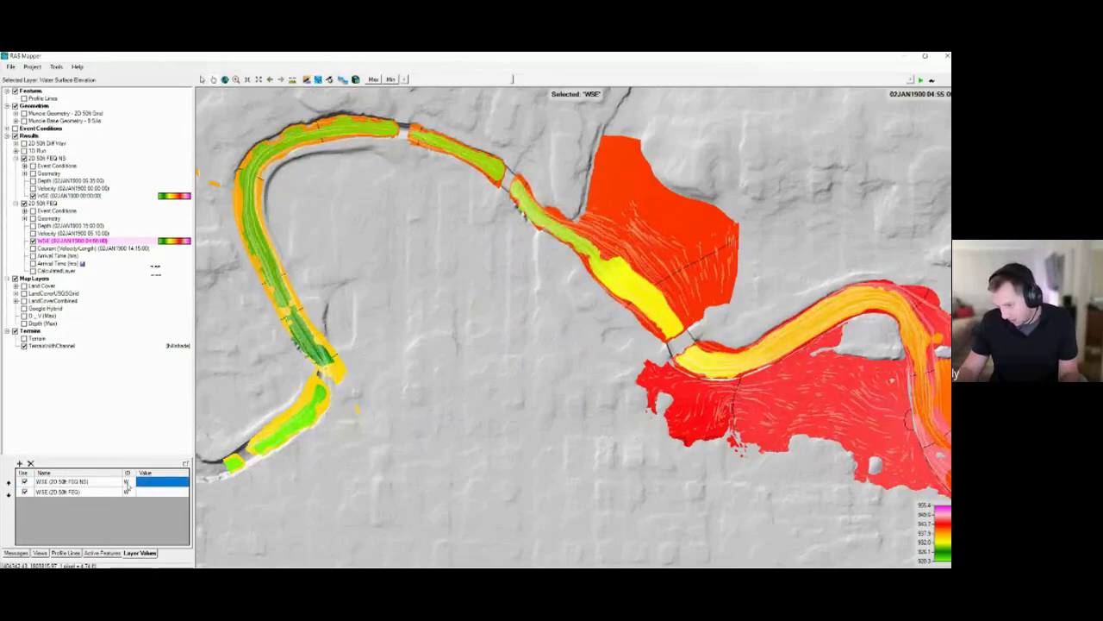
pyautogui.click(128, 482)
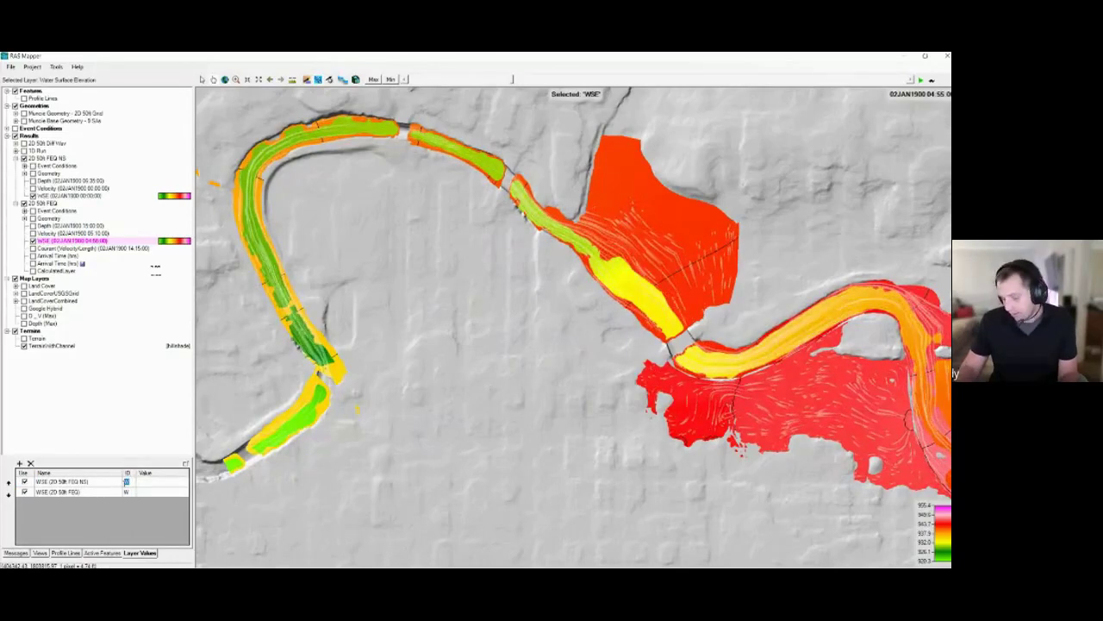
pyautogui.click(128, 491)
pyautogui.click(129, 494)
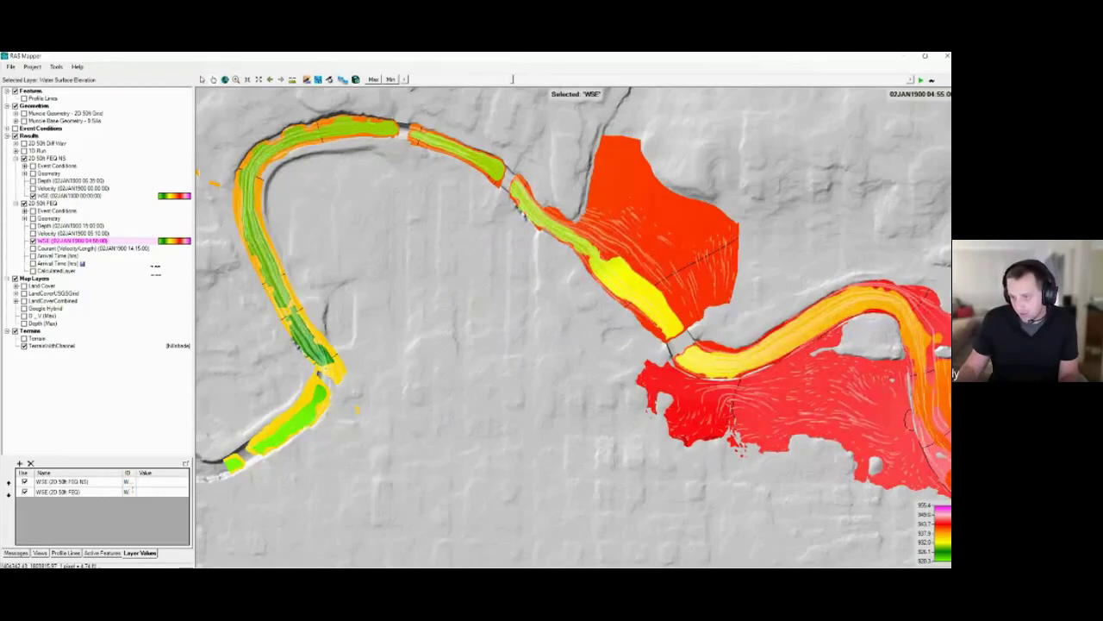
pyautogui.press('Escape')
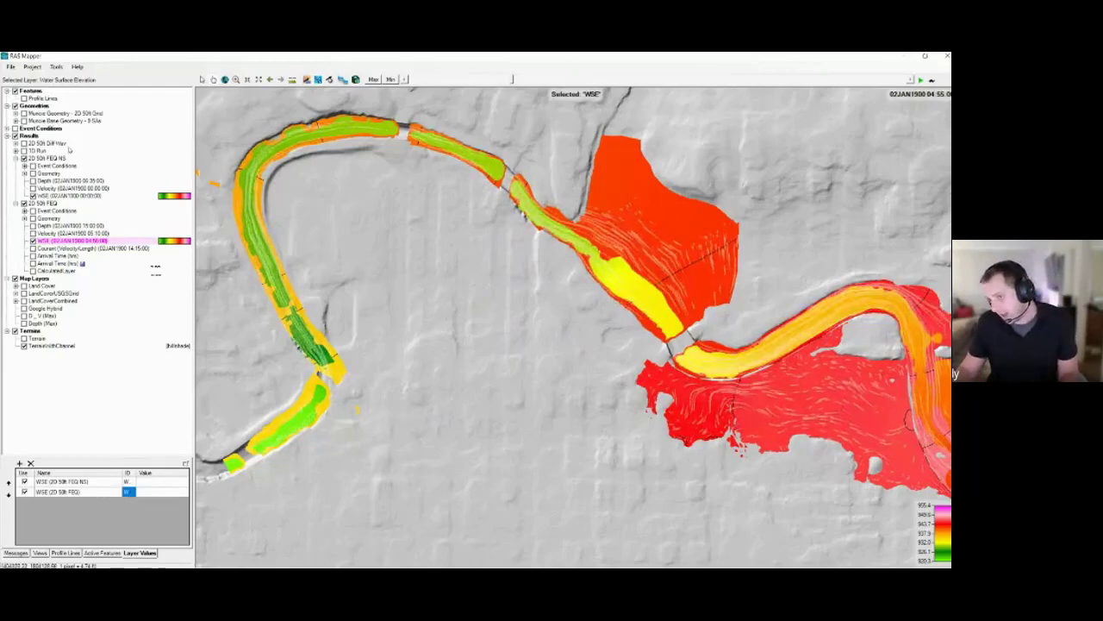
# - Set all results to 02JAN1900 07:30:00 and leave only the 2D 50ft FEQ WSE layer displayed
pyautogui.click(30, 136)
pyautogui.moveTo(410, 79); pyautogui.dragTo(564, 77)
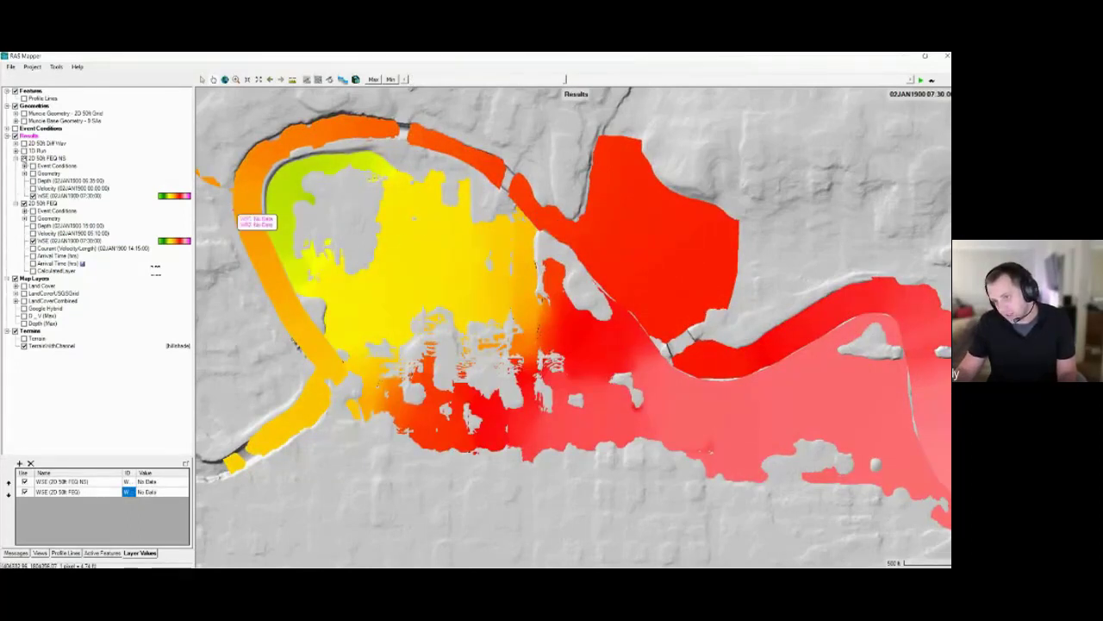
pyautogui.click(24, 159)
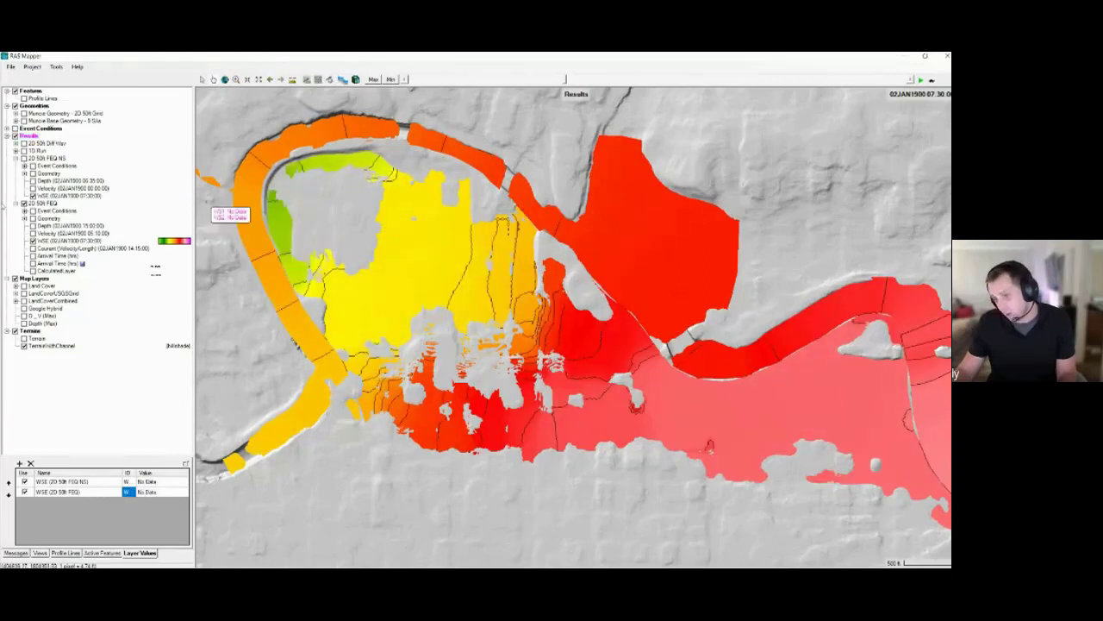
pyautogui.click(33, 196)
pyautogui.click(32, 240)
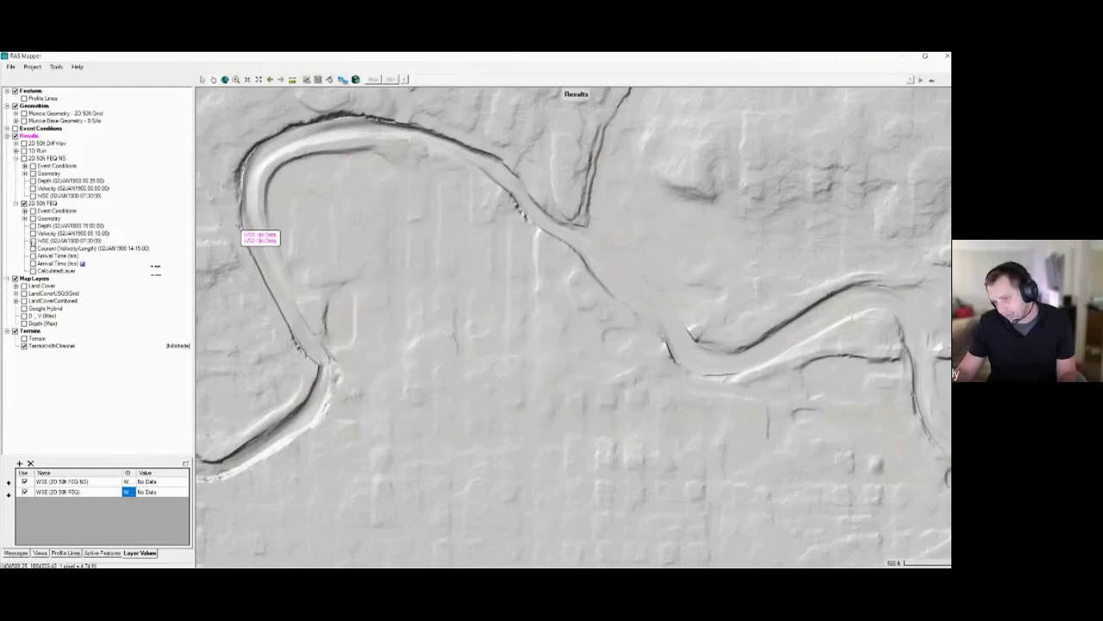
pyautogui.click(32, 241)
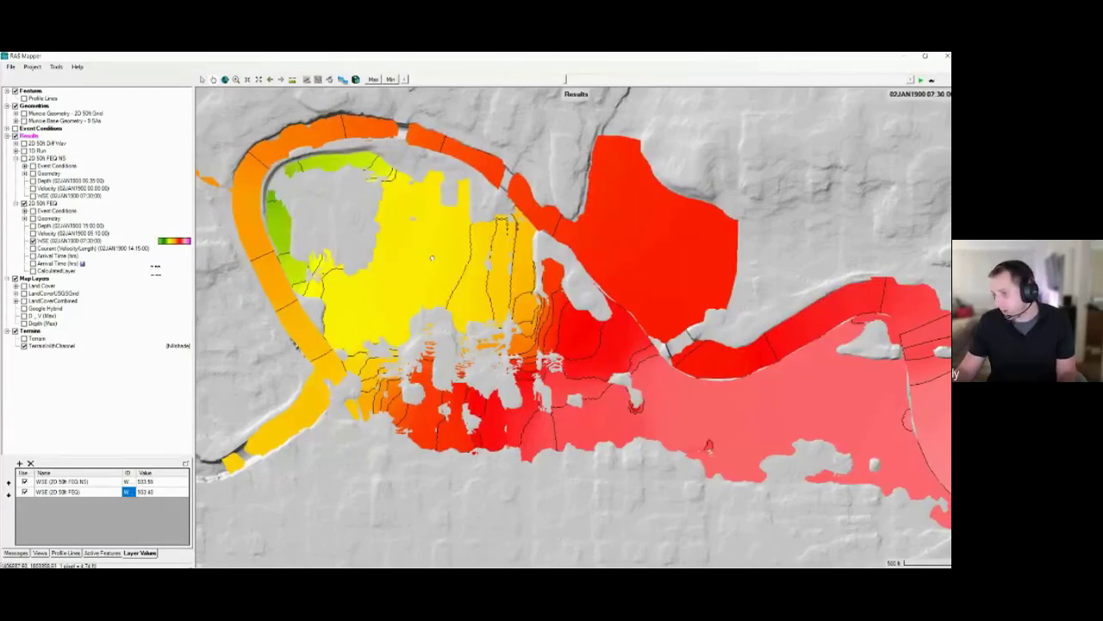
# - Compare the WS1 and WS2 water surface values at points across the flooded area
pyautogui.moveTo(432, 258); pyautogui.dragTo(284, 209)
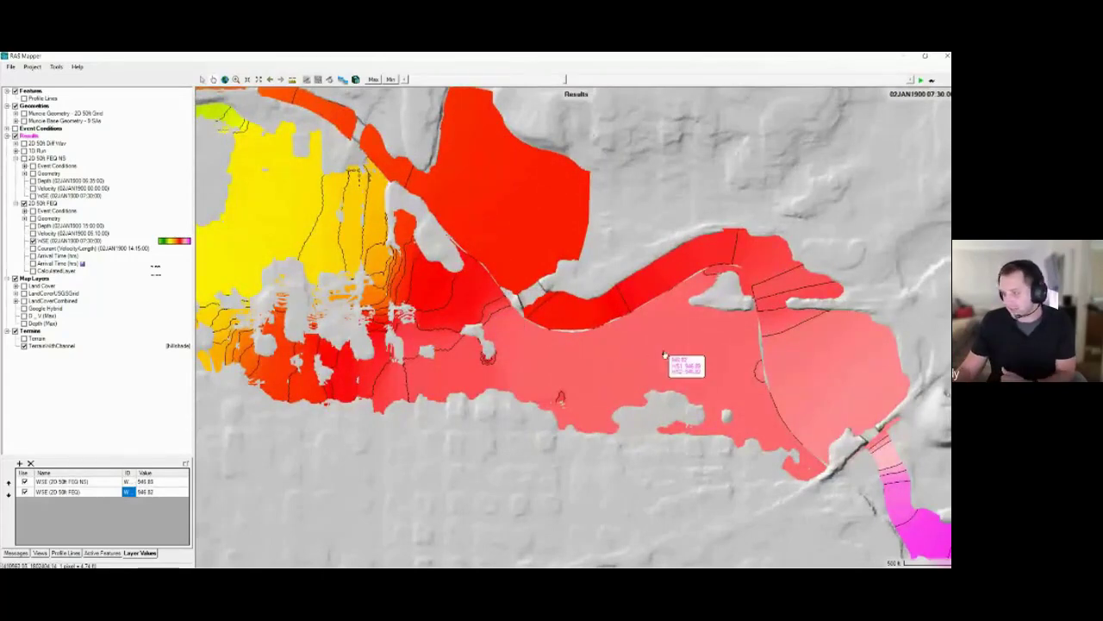
pyautogui.moveTo(297, 218); pyautogui.dragTo(356, 245)
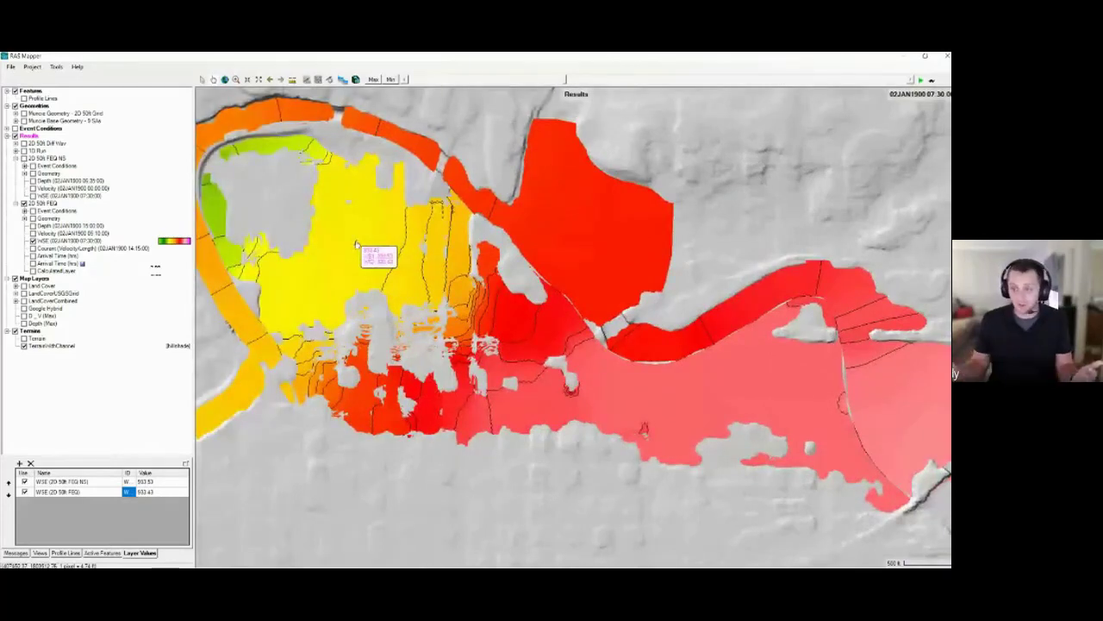